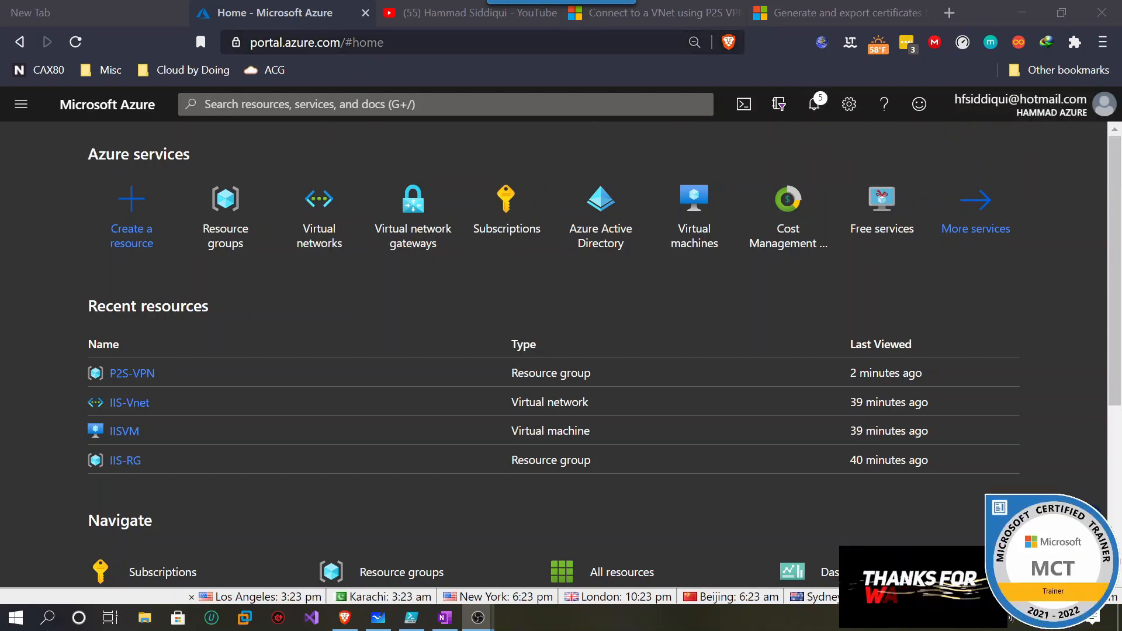
# Skim the point-to-site VPN and certificate generation articles, then return to the Azure portal.
pyautogui.click(689, 22)
pyautogui.scroll(8, 524, 216)
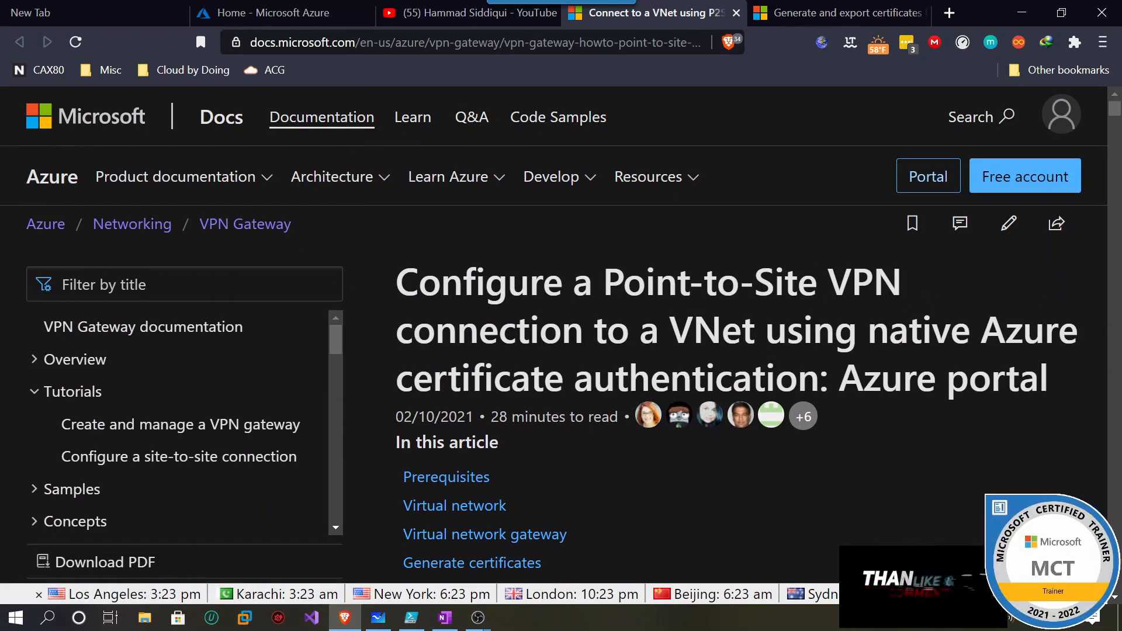
pyautogui.scroll(-1, 482, 376)
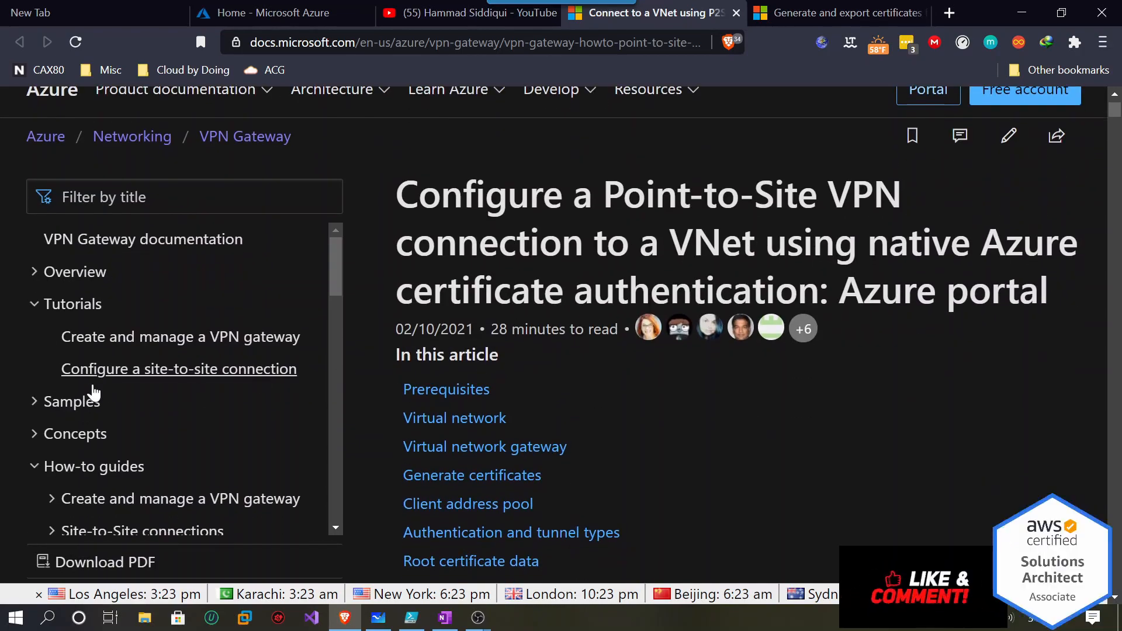
pyautogui.scroll(1, 447, 372)
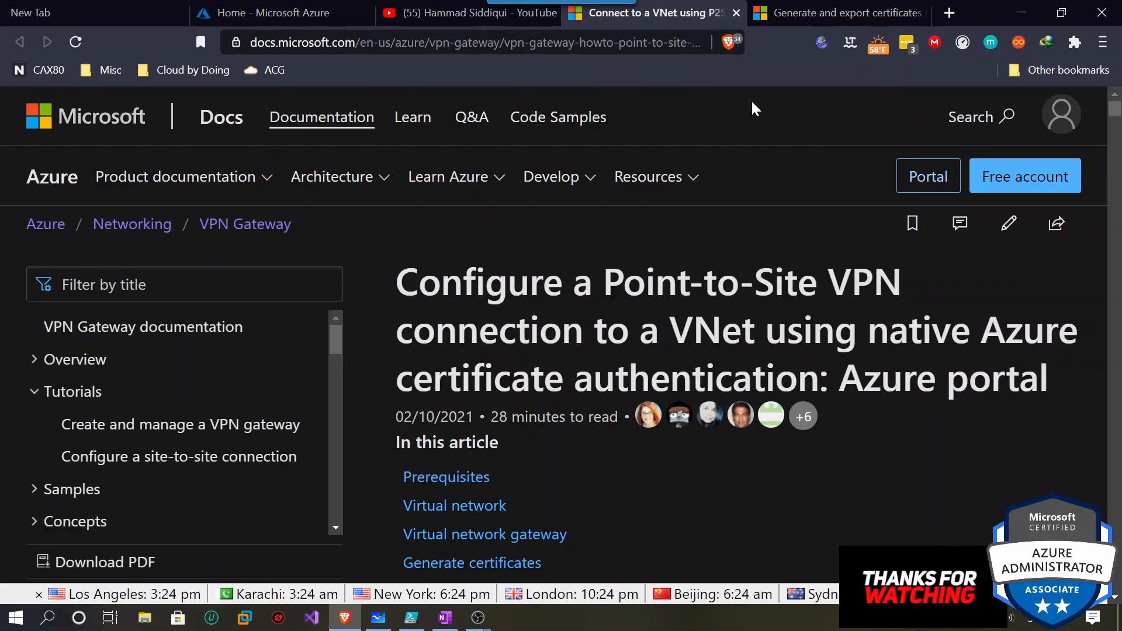
pyautogui.click(783, 12)
pyautogui.scroll(10, 735, 328)
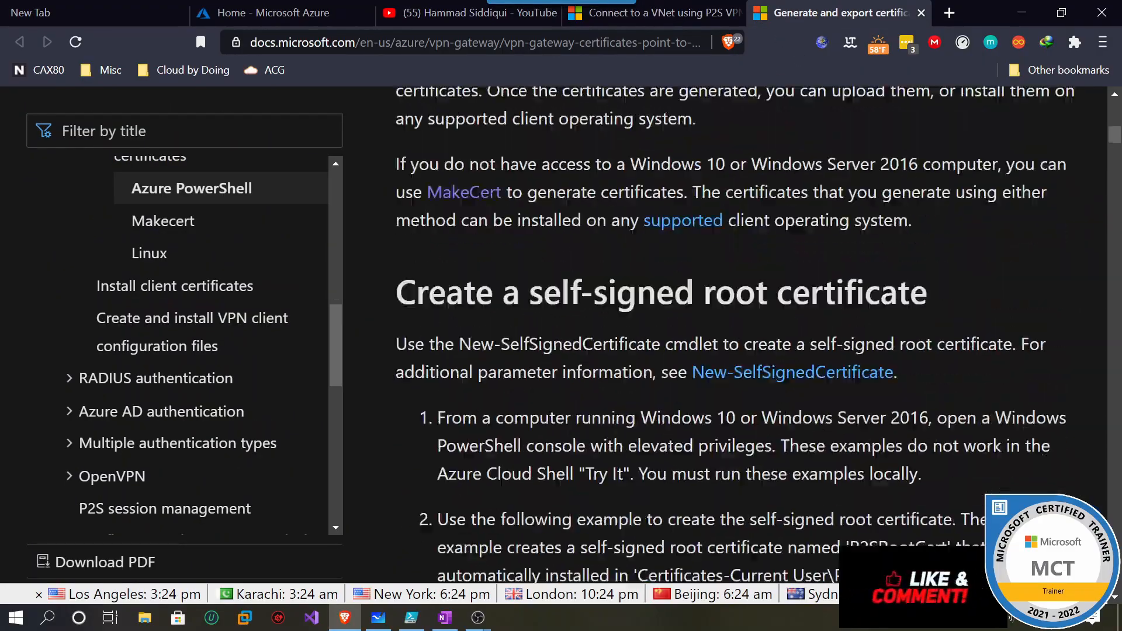
pyautogui.scroll(-10, 715, 381)
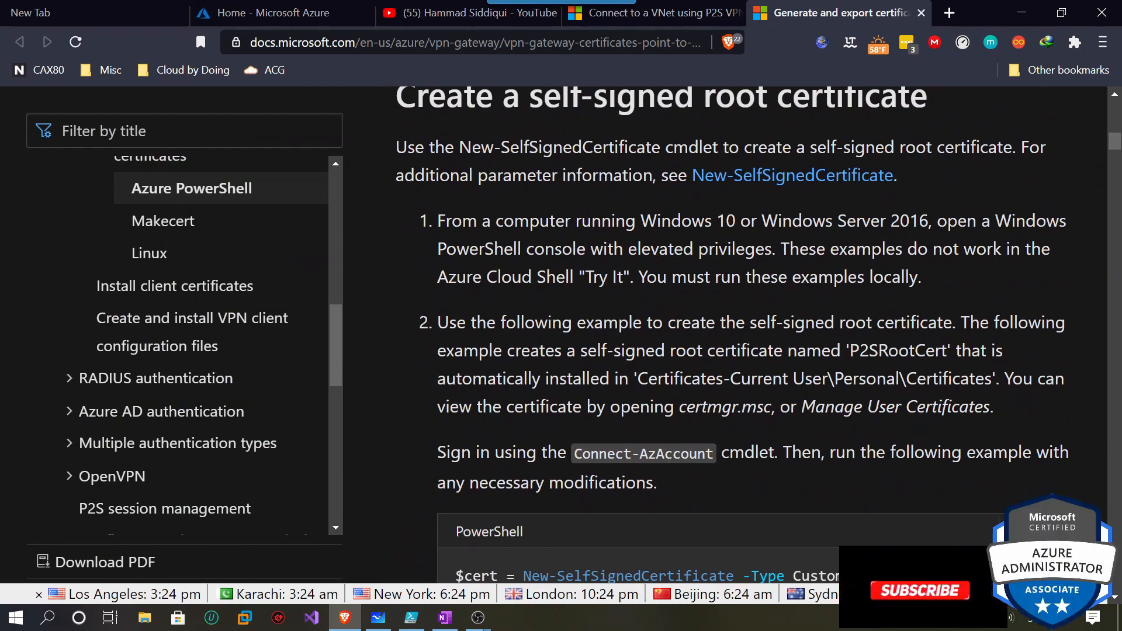
pyautogui.scroll(-3, 750, 335)
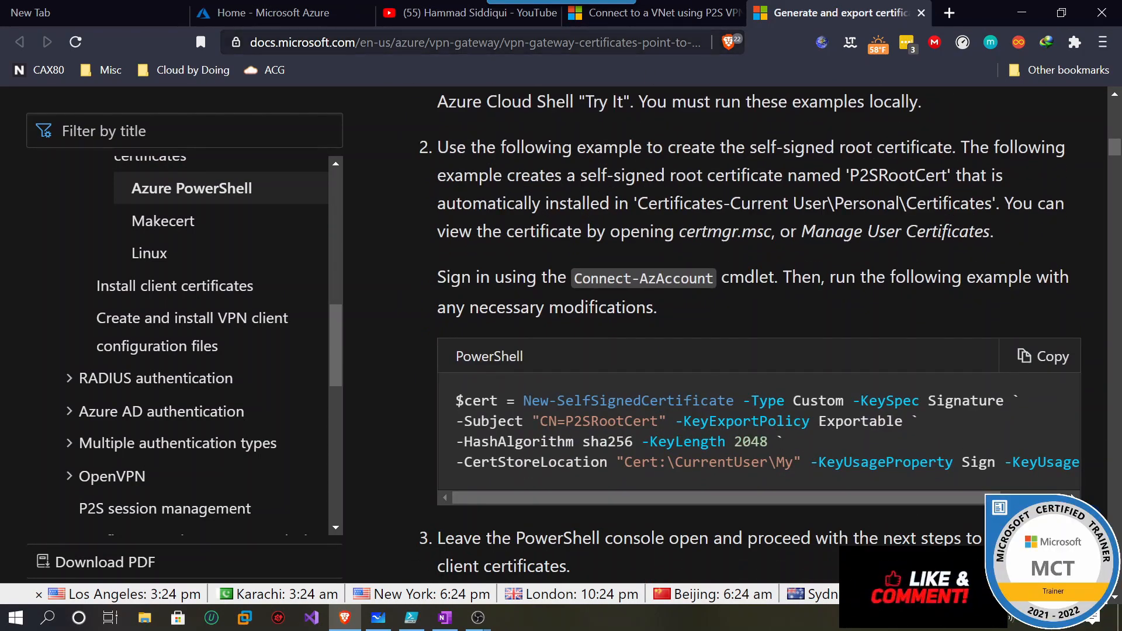
pyautogui.click(266, 12)
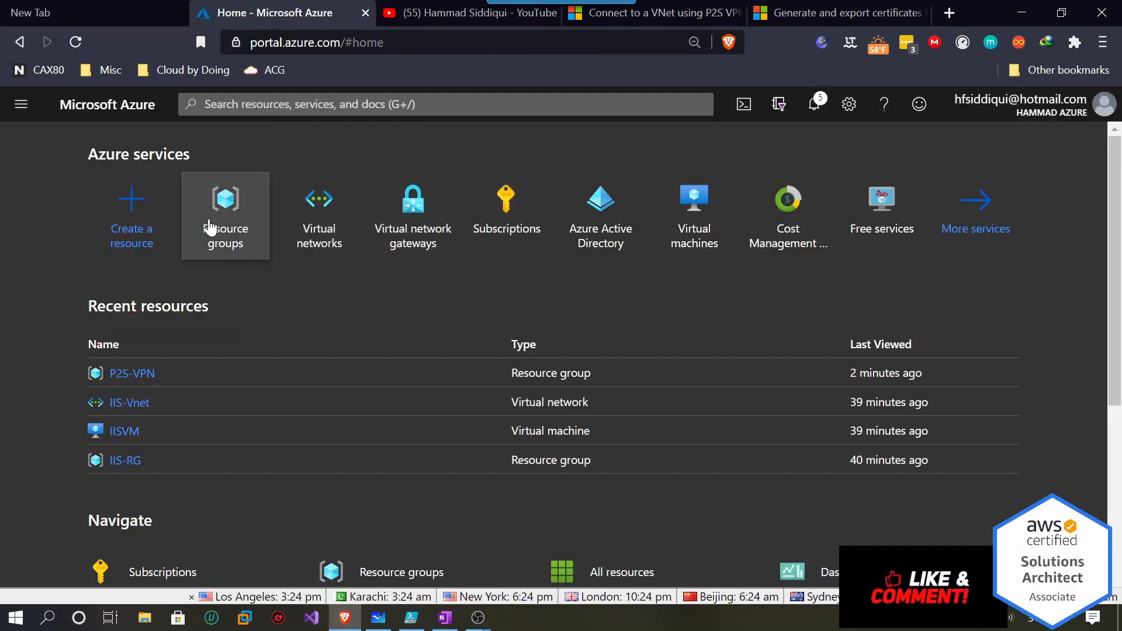
# Create resource group P2S-VPN in MSDN Platforms Subscription with region (US) West US.
pyautogui.click(210, 223)
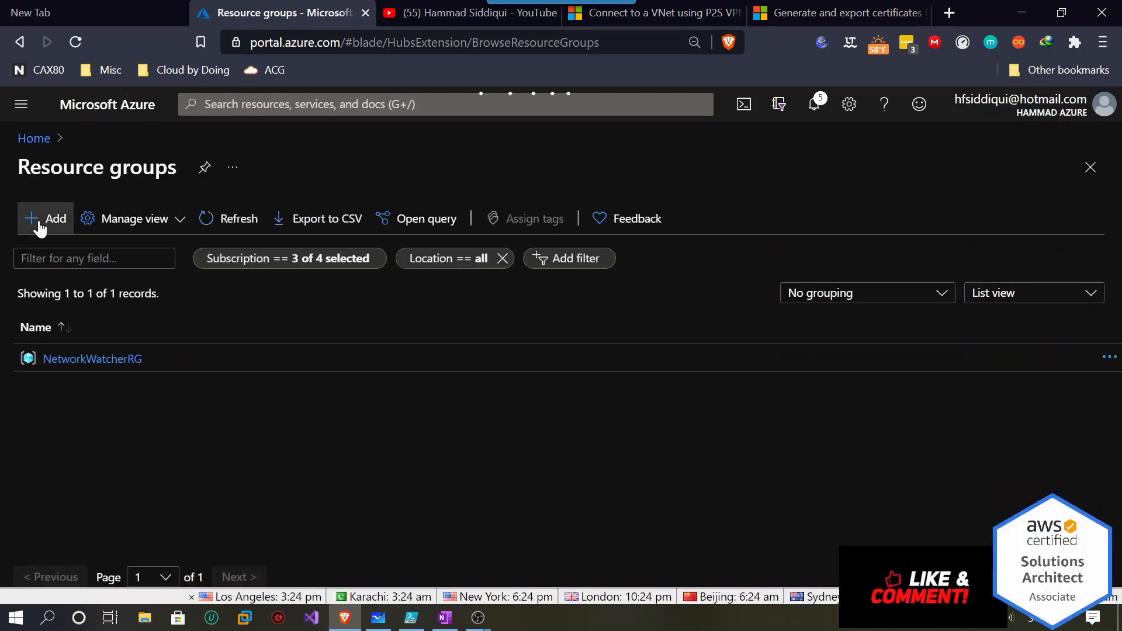
pyautogui.click(40, 225)
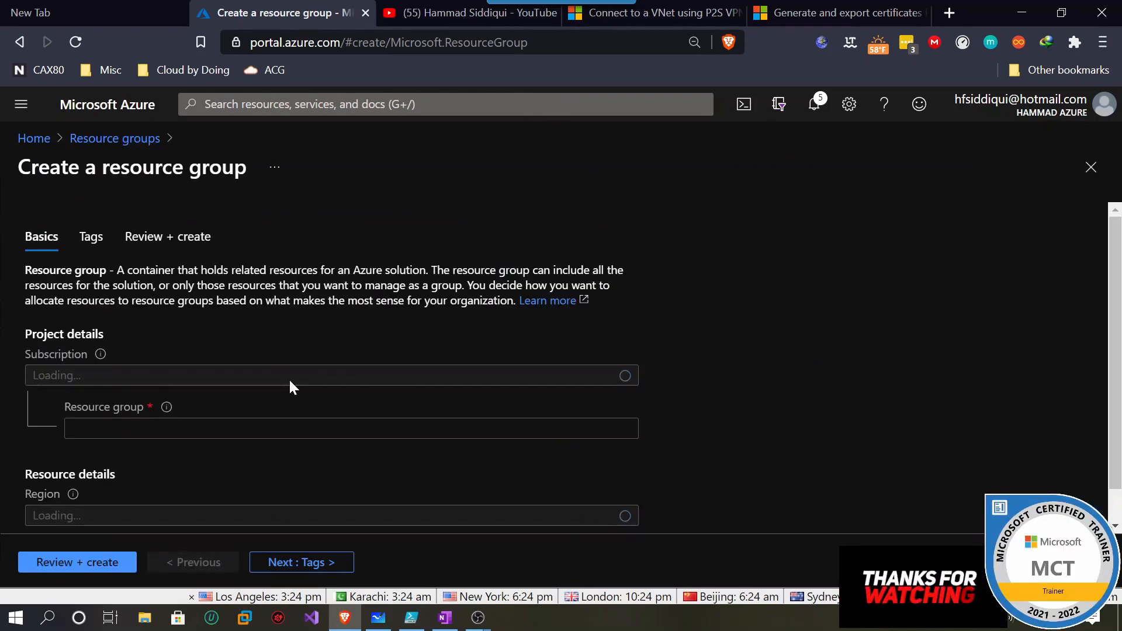
pyautogui.click(308, 357)
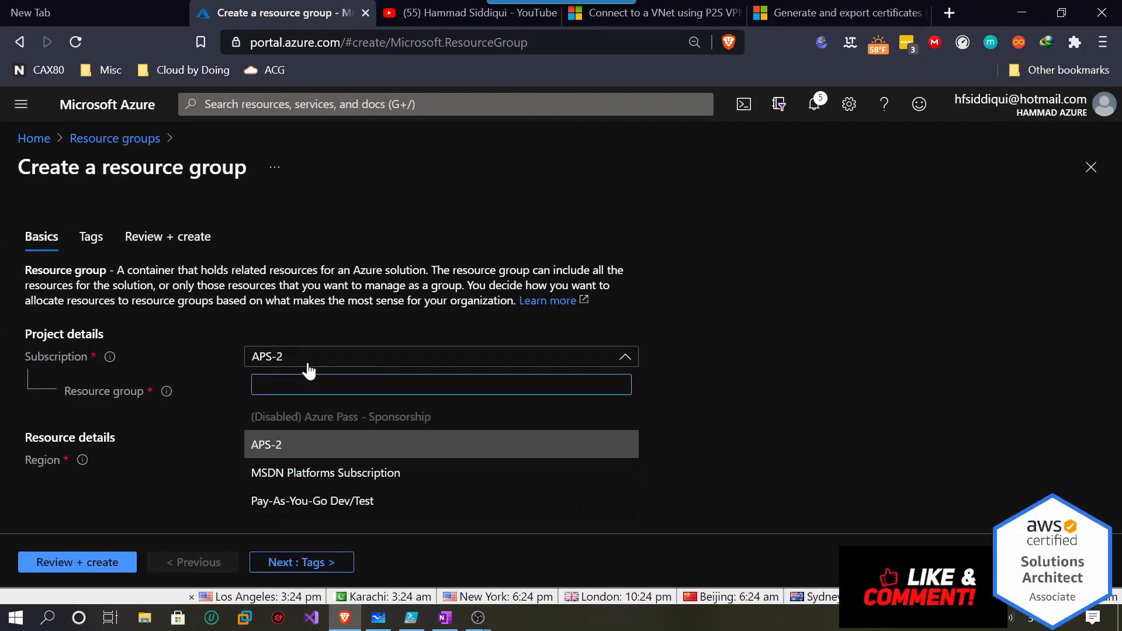
pyautogui.click(322, 473)
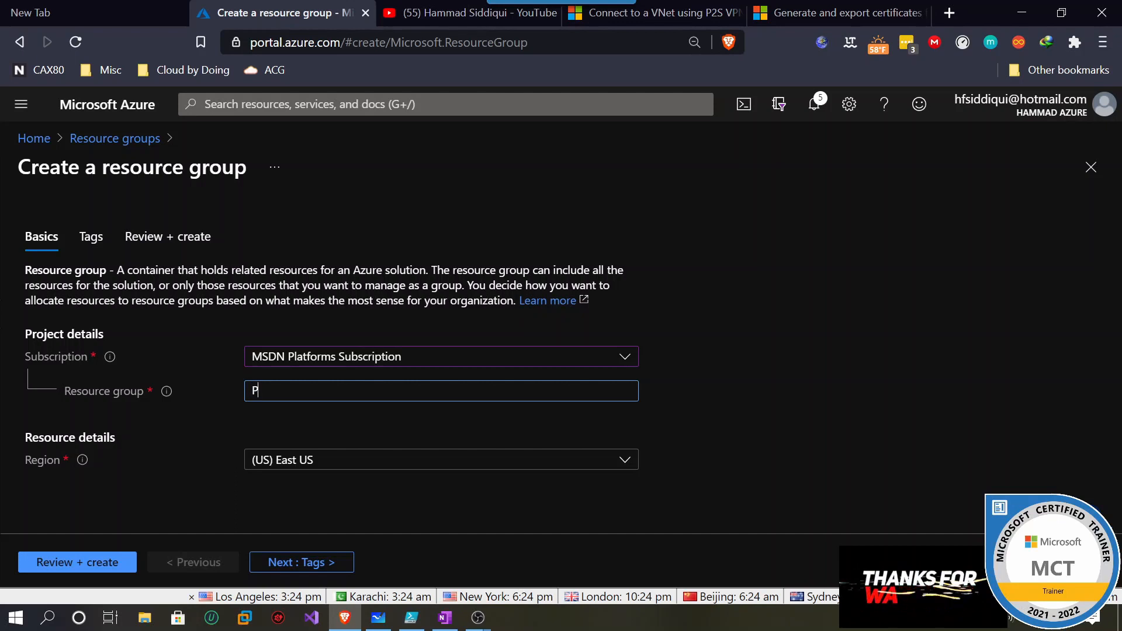
pyautogui.write('P2S-VPN')
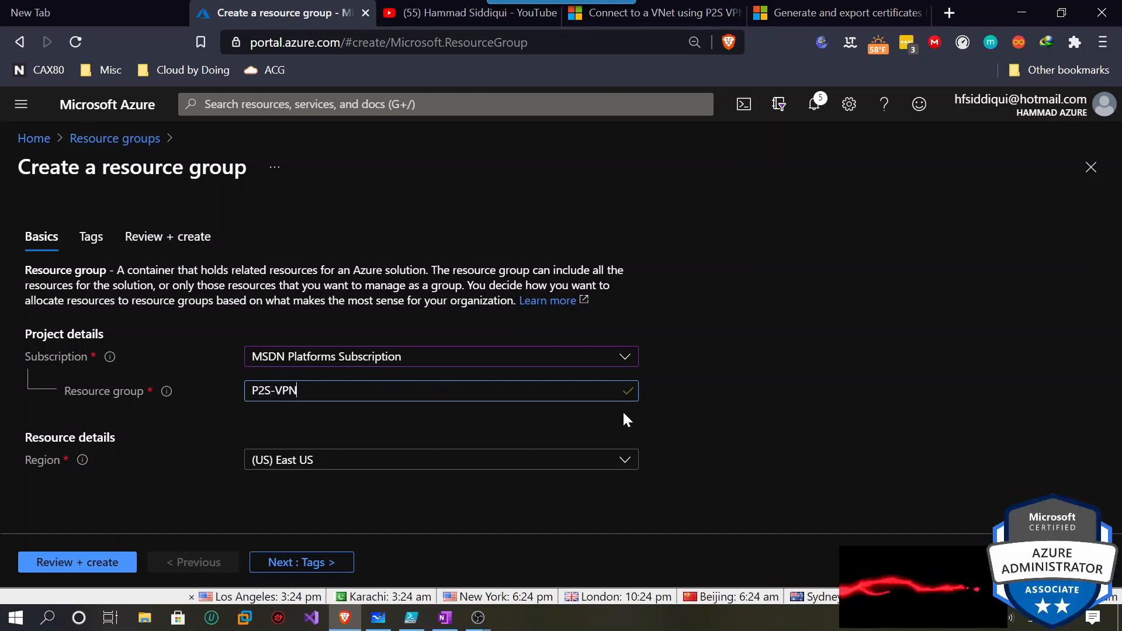
pyautogui.click(629, 460)
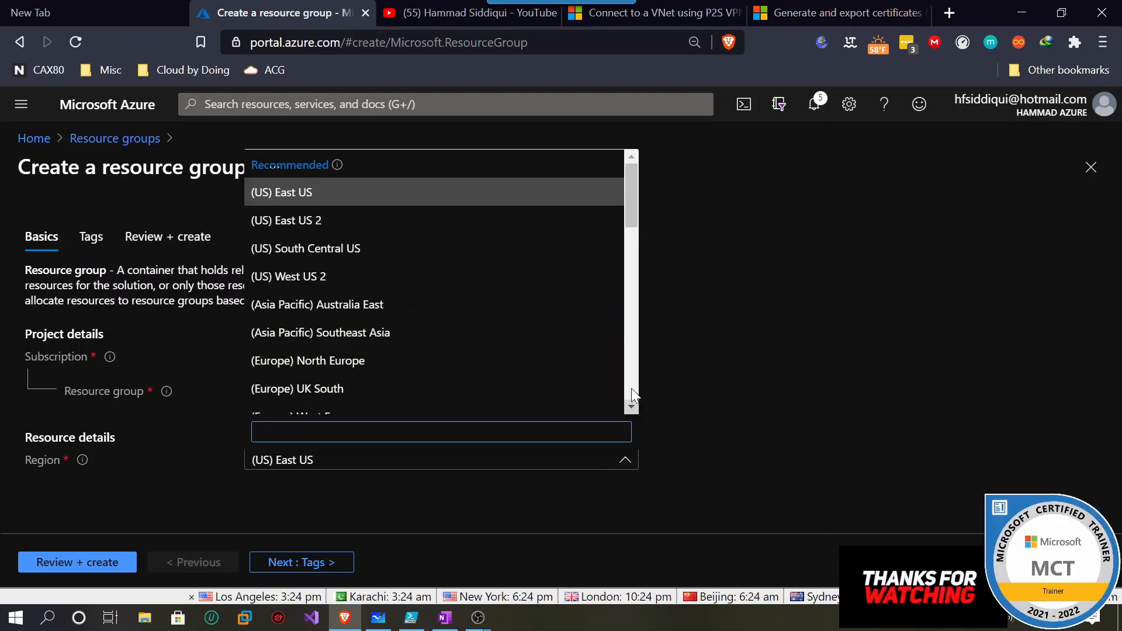
pyautogui.moveTo(631, 203); pyautogui.dragTo(623, 263)
pyautogui.click(350, 248)
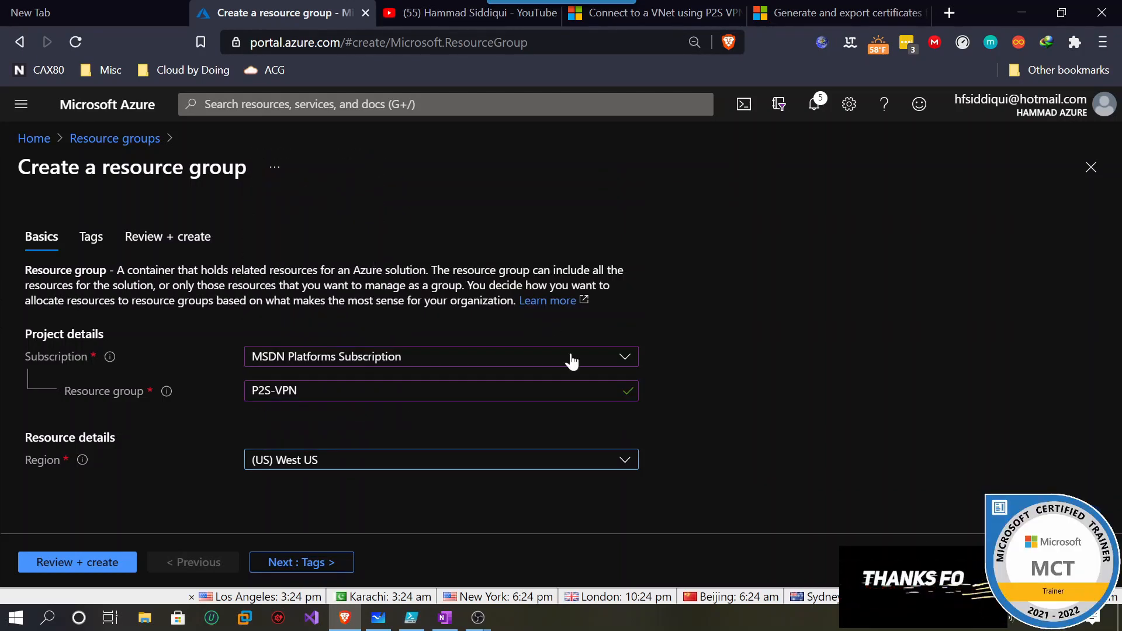
pyautogui.click(284, 567)
pyautogui.click(107, 564)
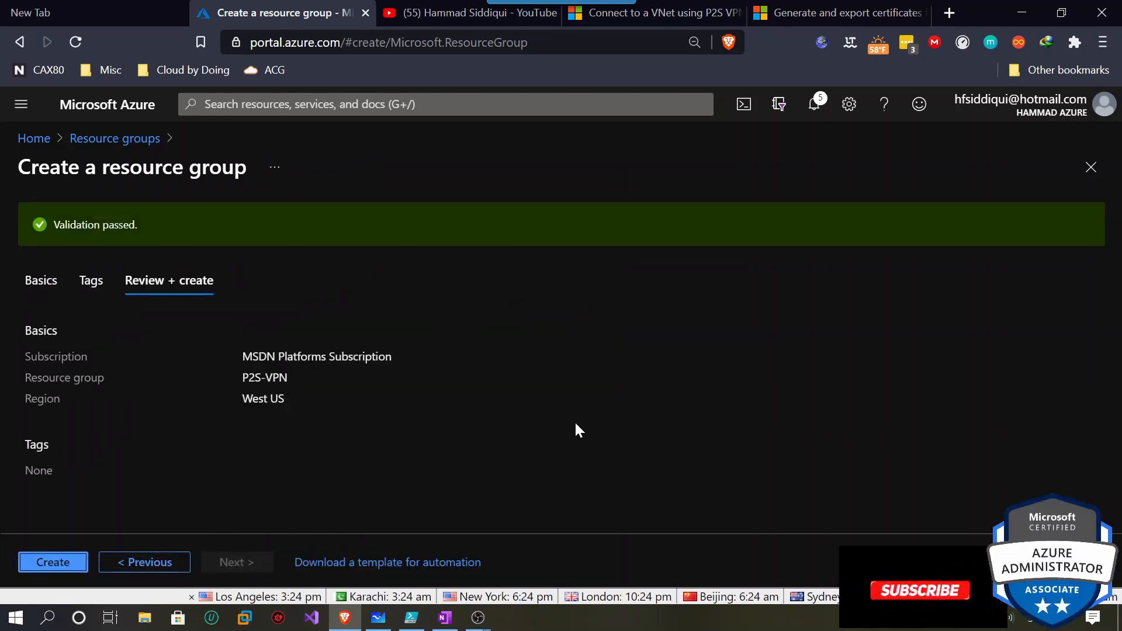
pyautogui.click(40, 565)
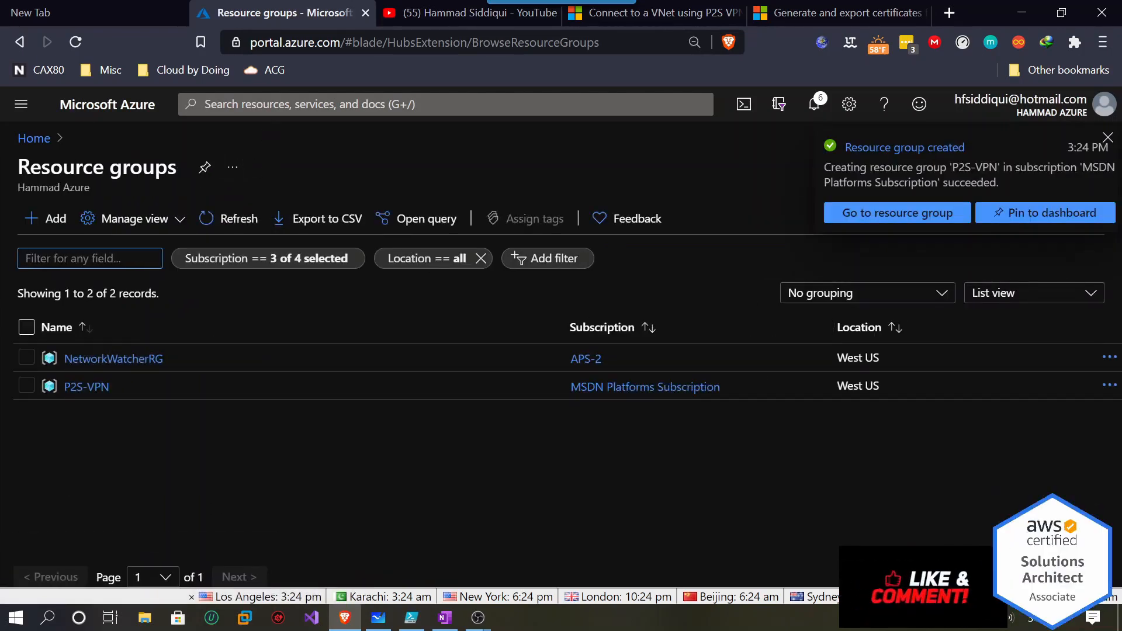
pyautogui.click(445, 104)
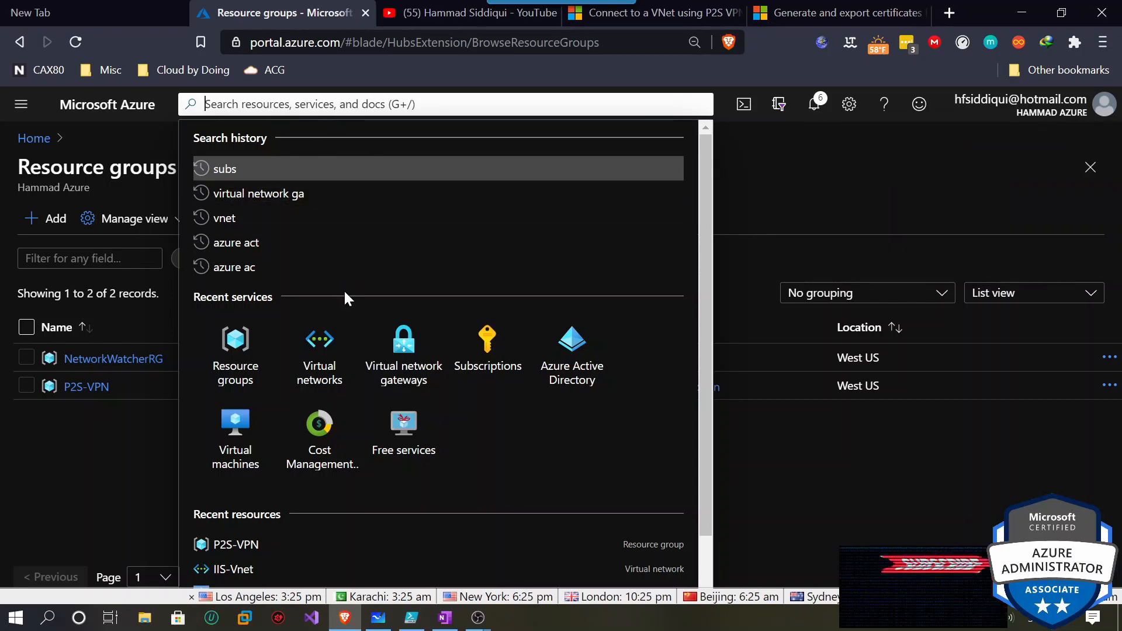
# Start a new virtual network named P2S-Vnet in resource group P2S-VPN.
pyautogui.click(320, 348)
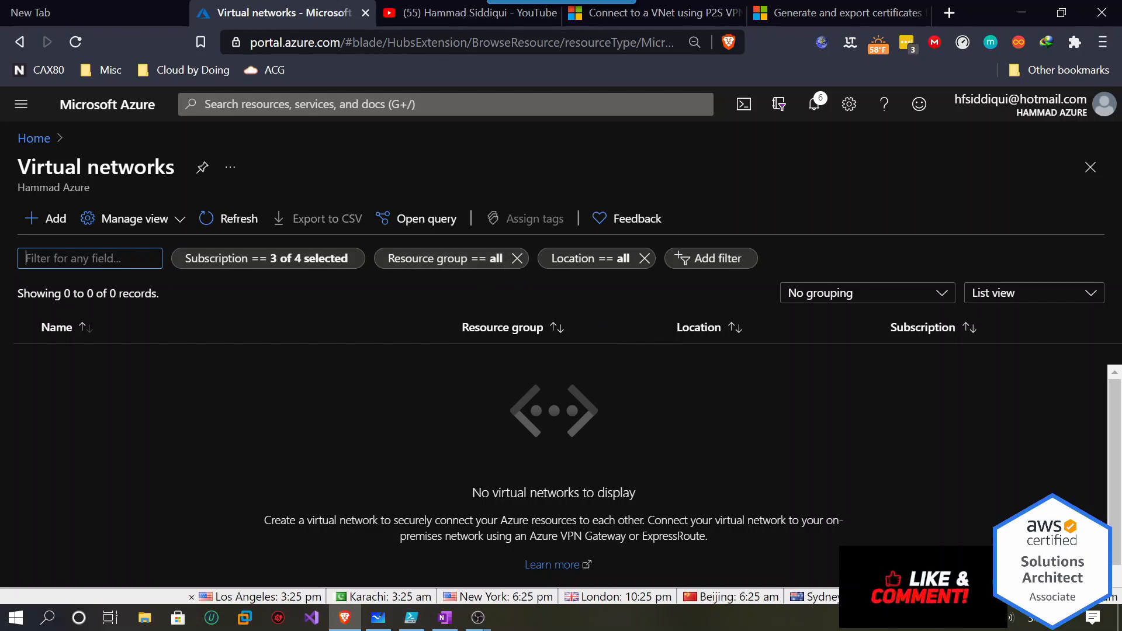
pyautogui.click(61, 225)
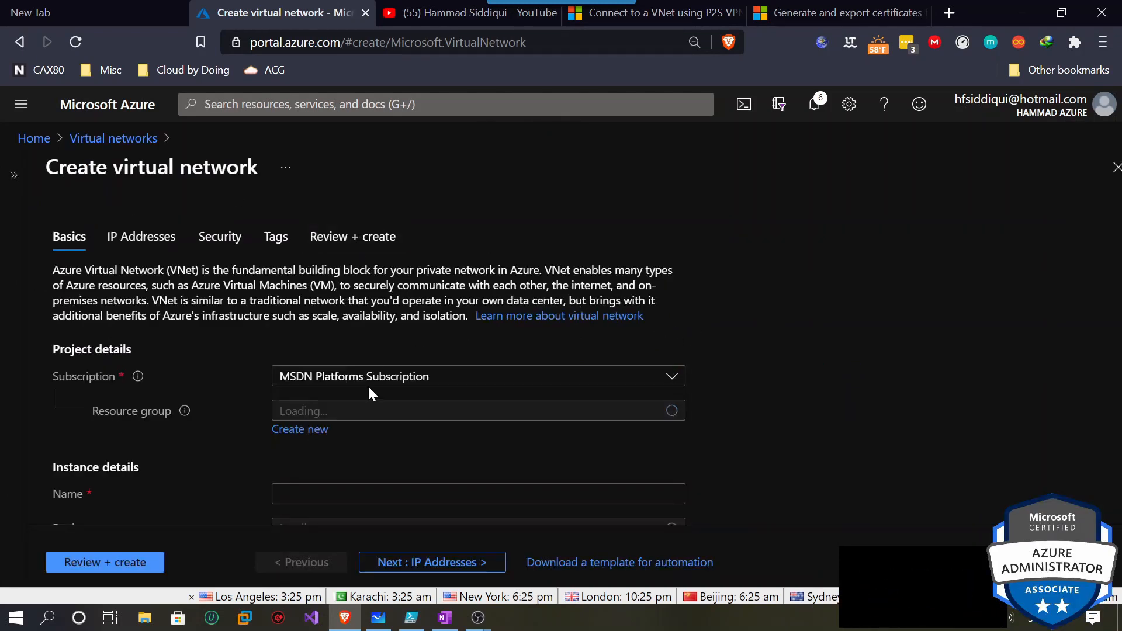
pyautogui.click(361, 412)
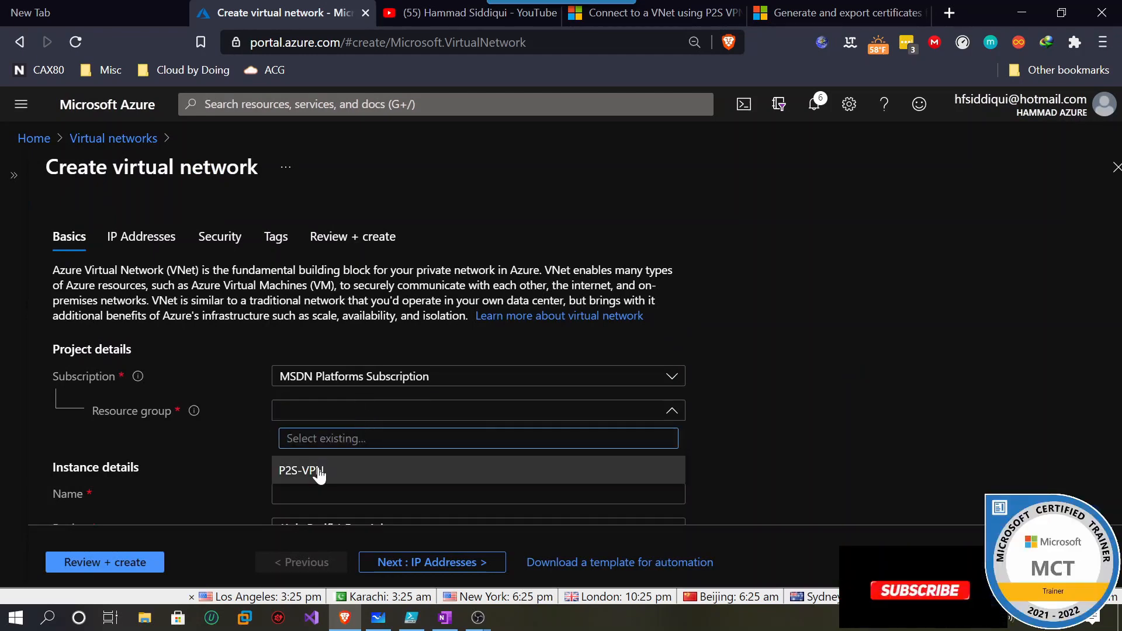
pyautogui.click(350, 470)
pyautogui.scroll(-1, 676, 425)
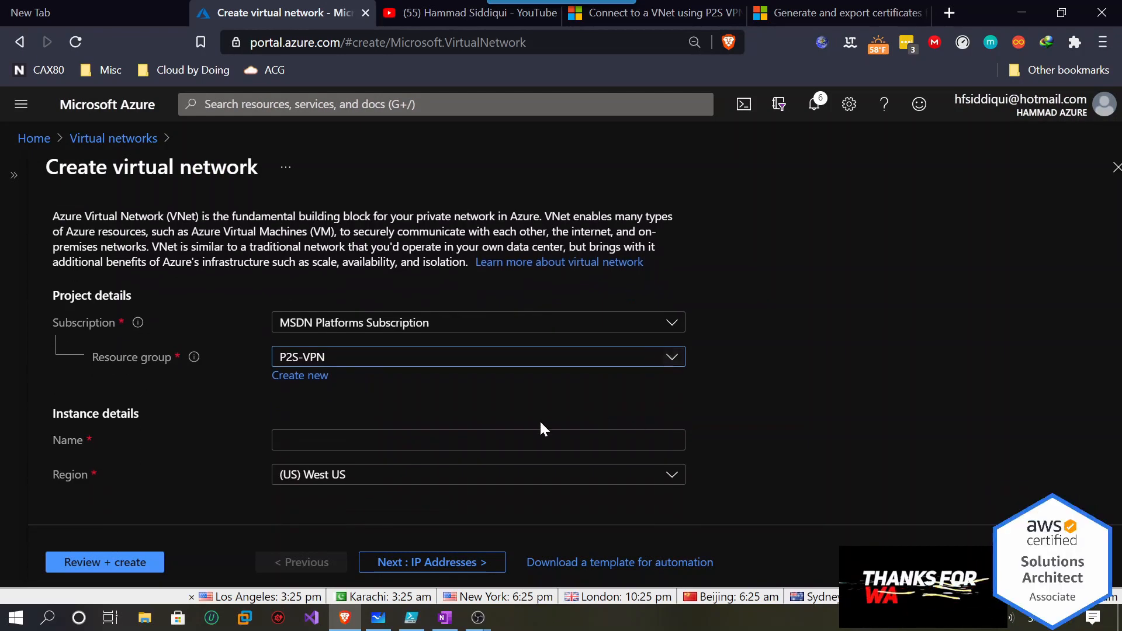
pyautogui.click(463, 434)
pyautogui.write('P2S')
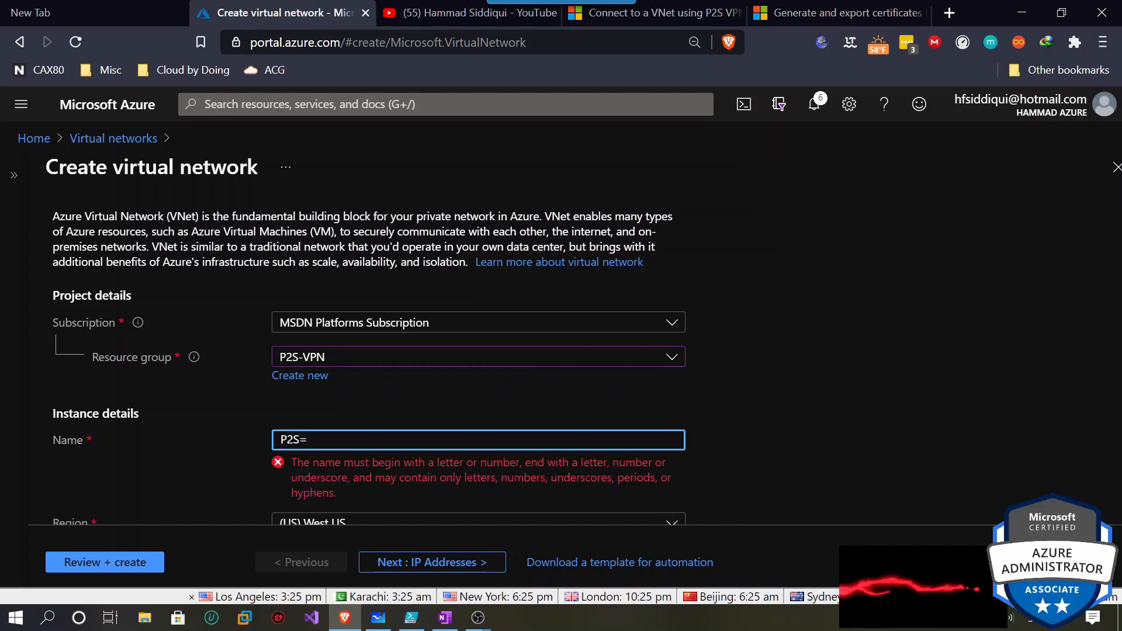
pyautogui.write('-Vnet')
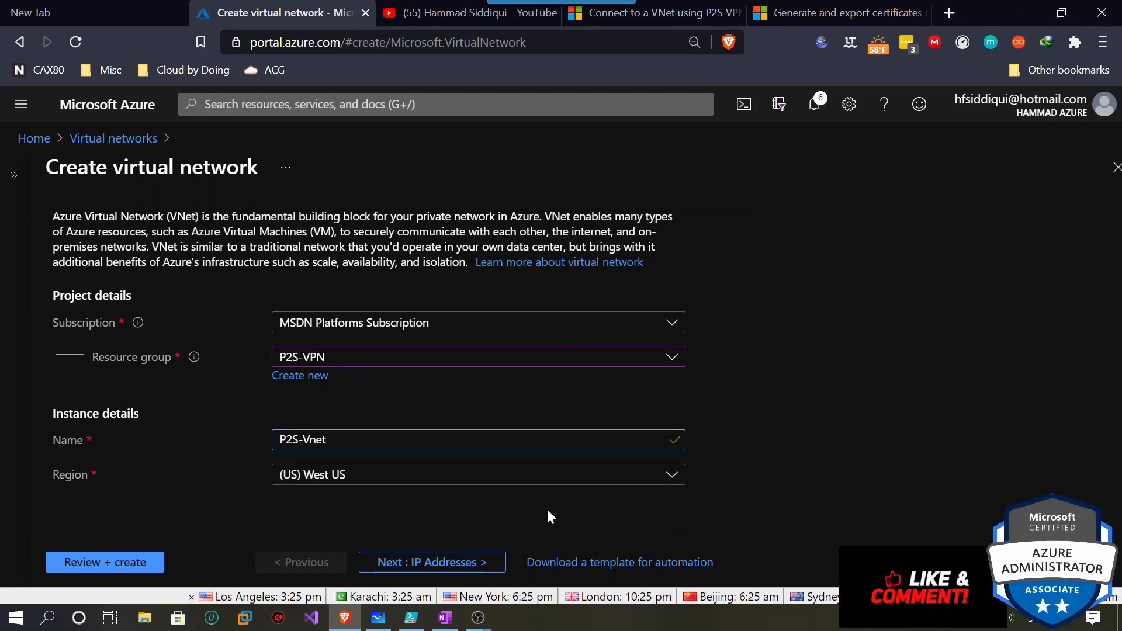
# Keep the default 10.0.0.0/16 address space and 10.0.0.0/24 subnet, then review and create.
pyautogui.click(419, 562)
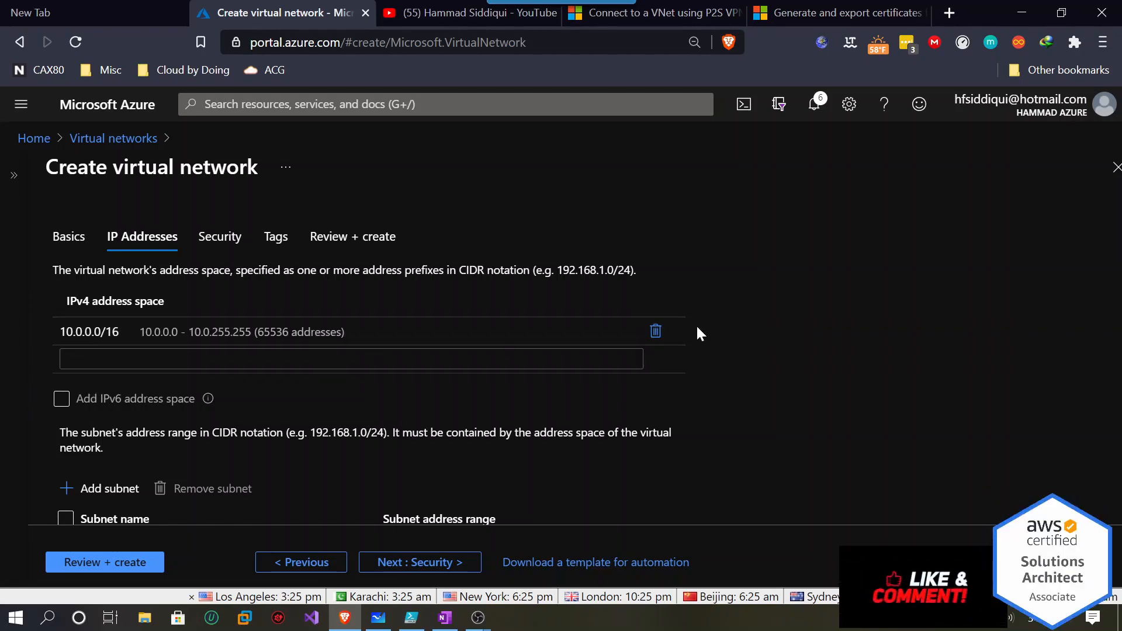
pyautogui.scroll(-1, 721, 374)
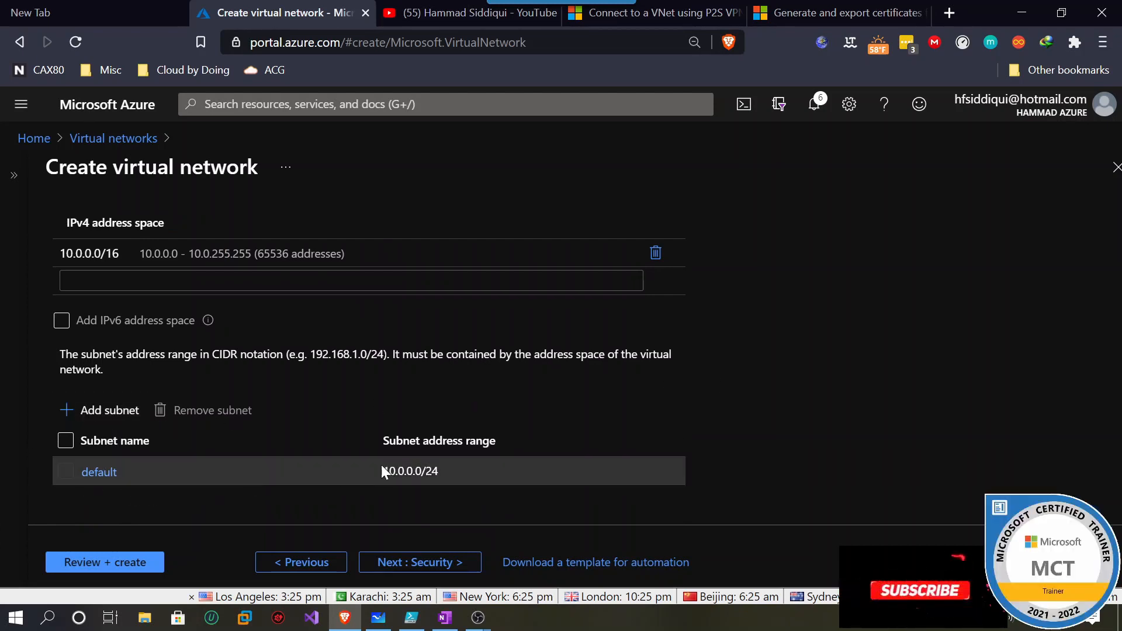
pyautogui.click(409, 565)
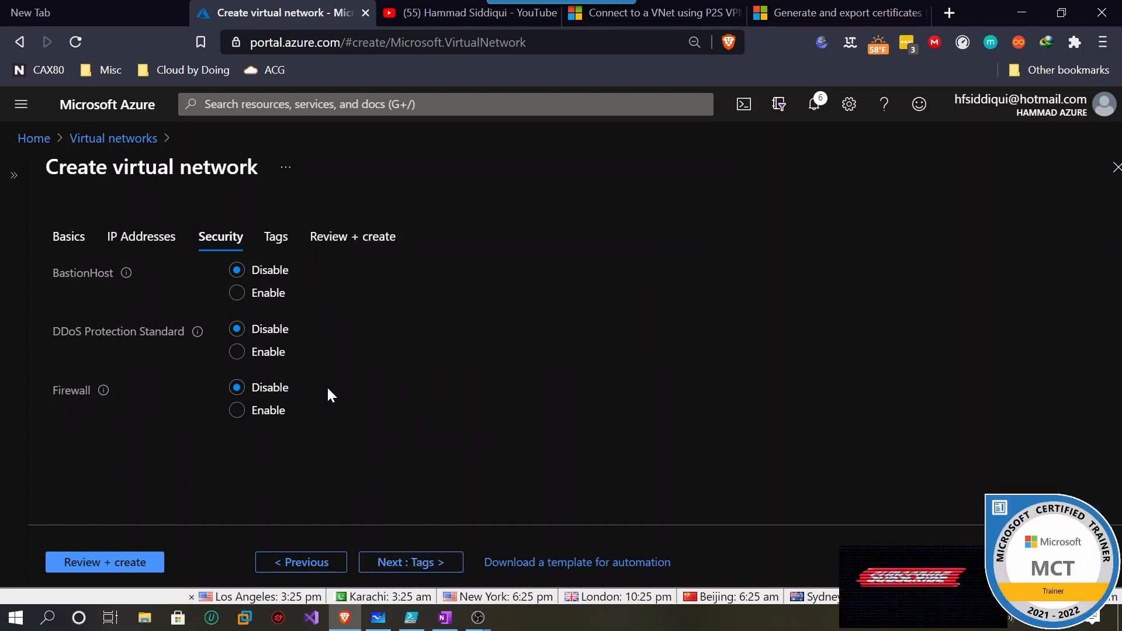
pyautogui.click(411, 564)
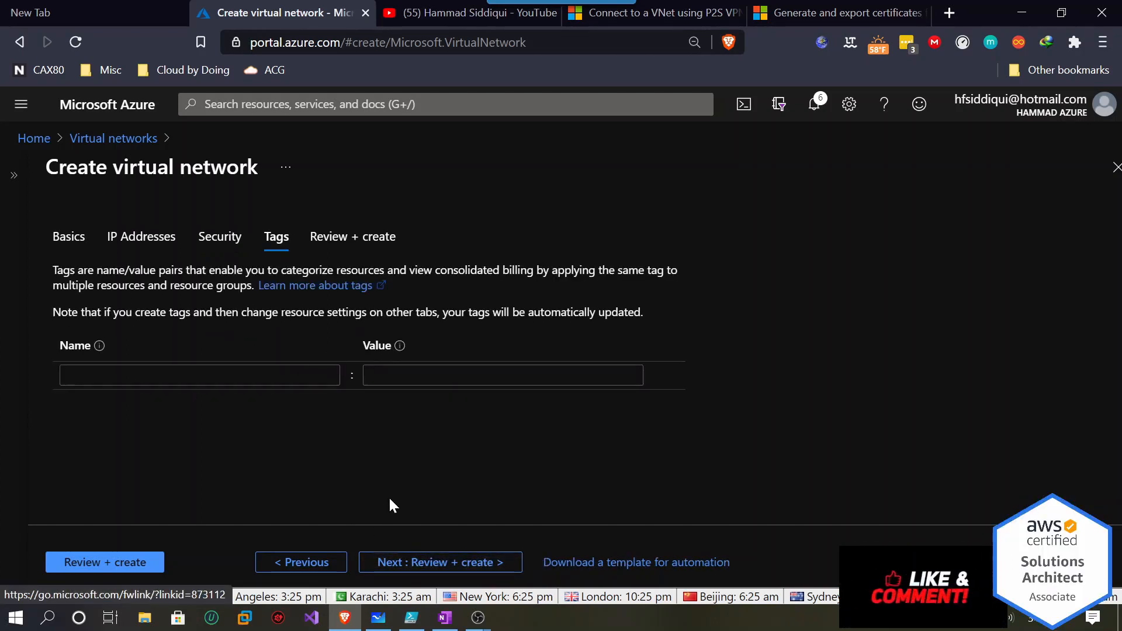
pyautogui.click(430, 566)
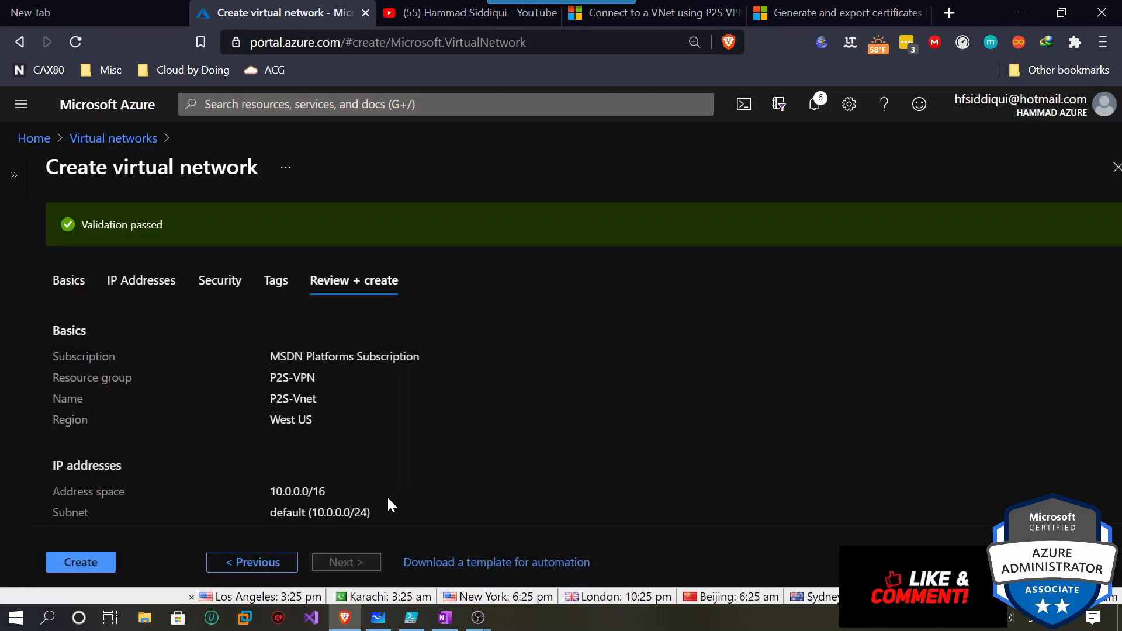
pyautogui.click(79, 561)
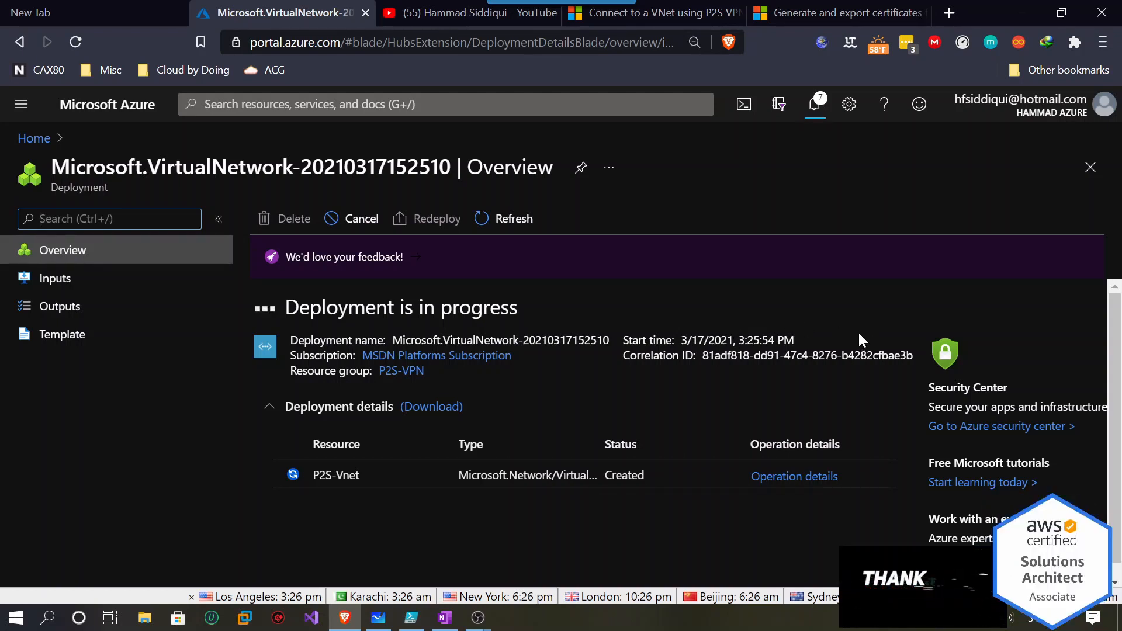
# Add a GatewaySubnet with address range 10.0.1.0/24 to P2S-Vnet and save it.
pyautogui.click(332, 475)
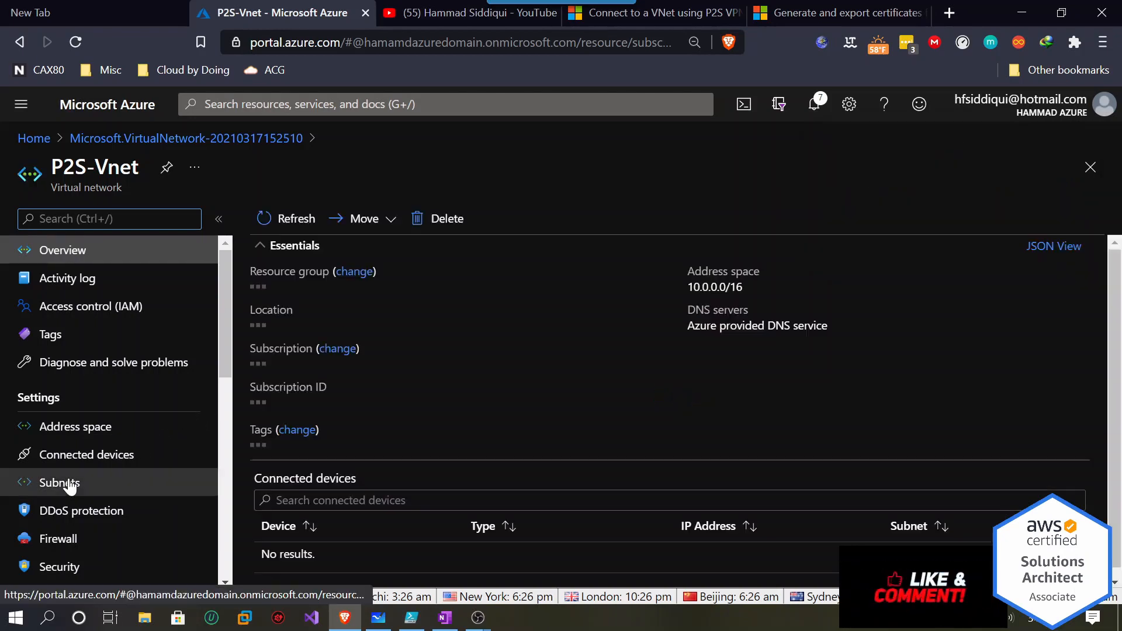
pyautogui.click(69, 484)
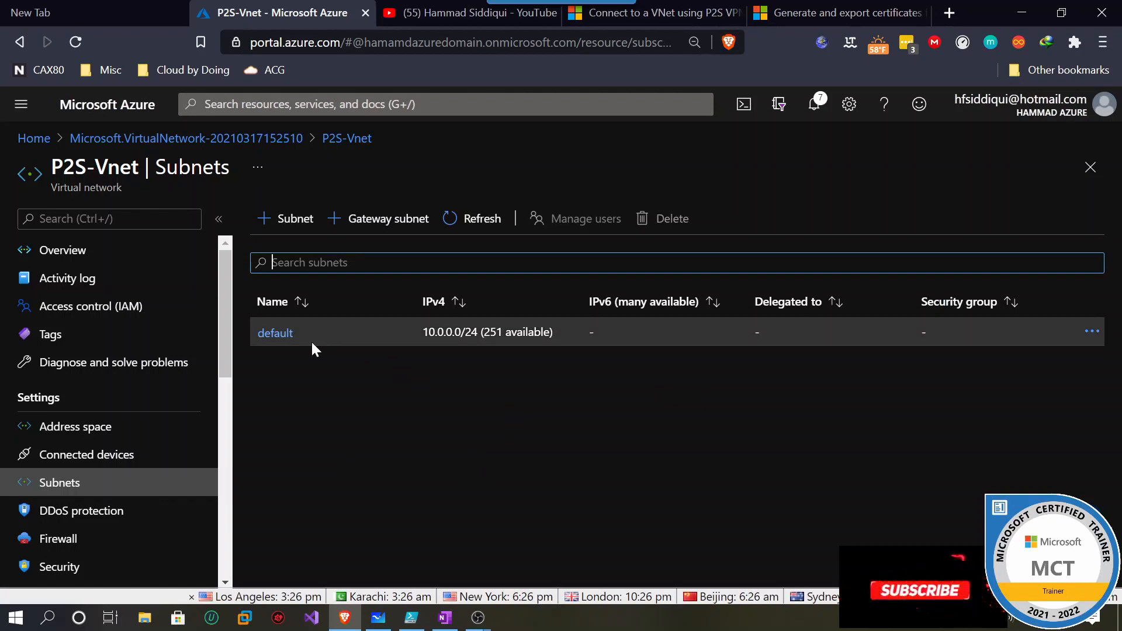
pyautogui.click(380, 222)
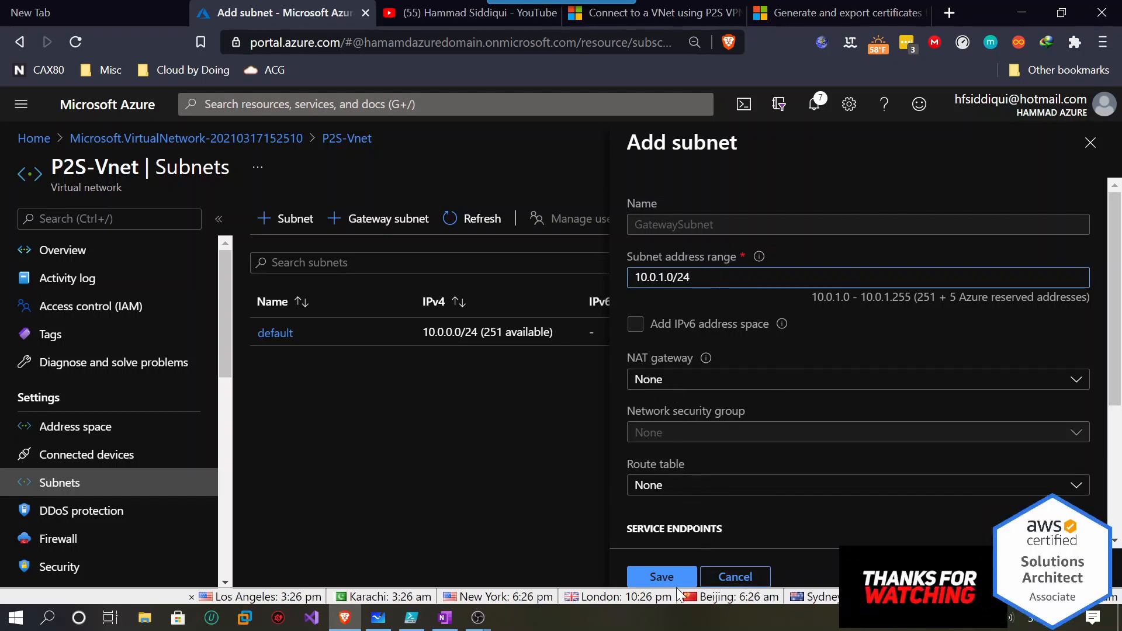
pyautogui.click(662, 578)
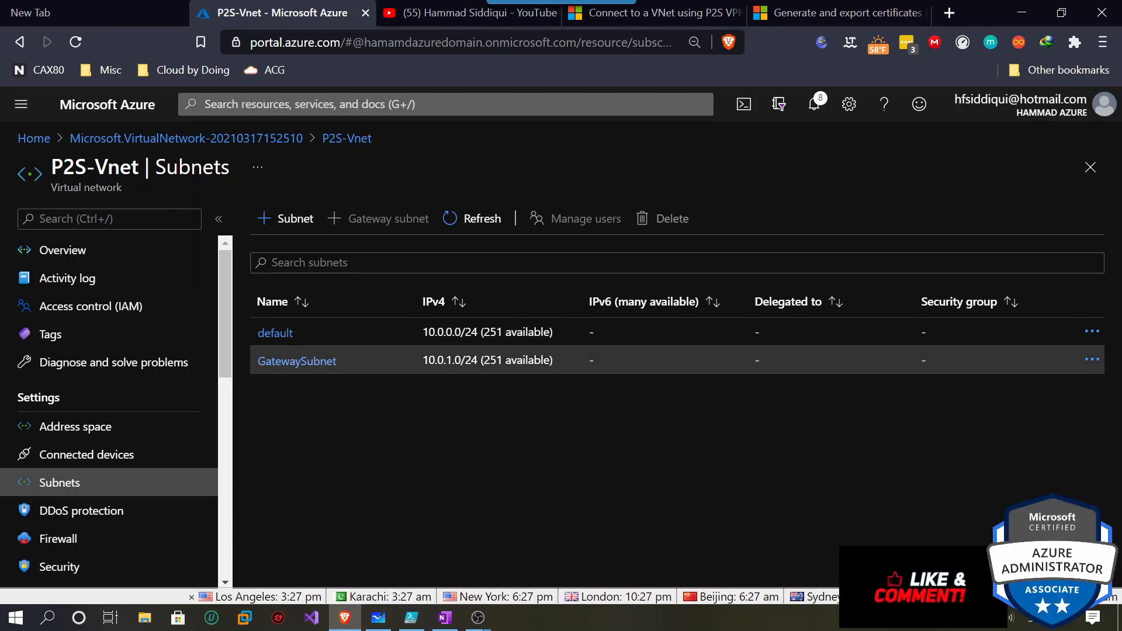
# Highlight the new GatewaySubnet entry and its address details for emphasis.
pyautogui.click(676, 360)
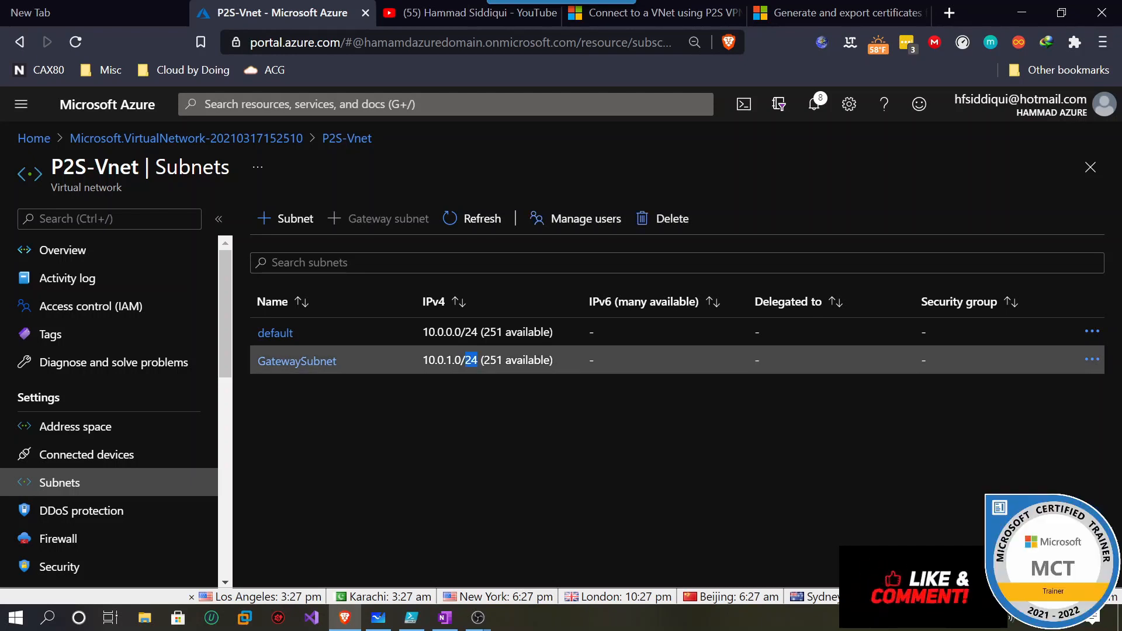
pyautogui.doubleClick(528, 360)
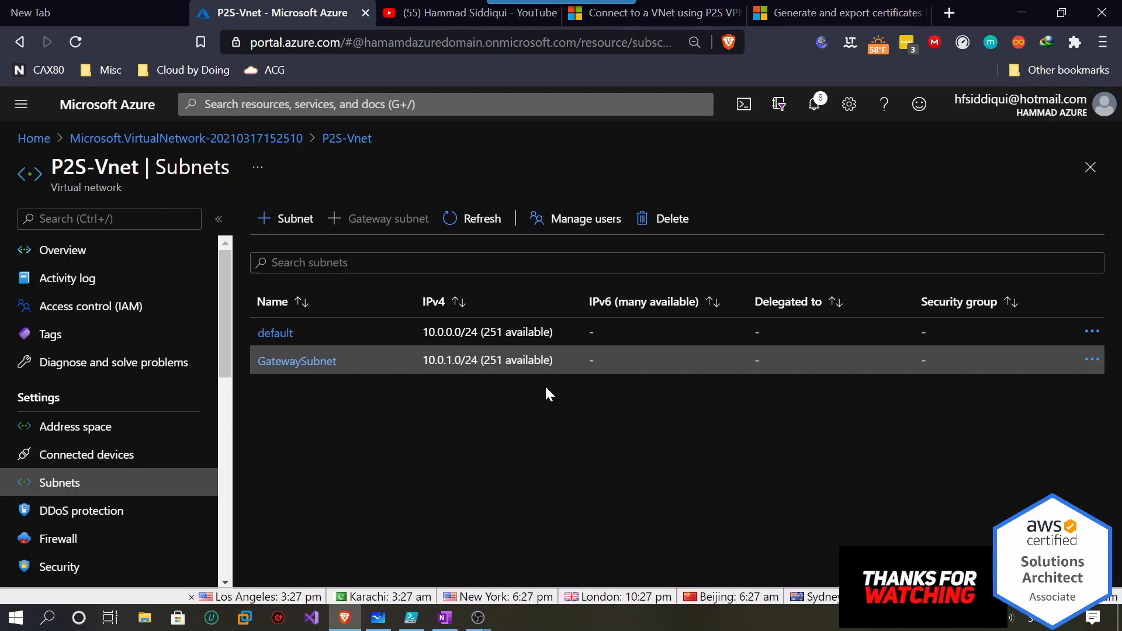
pyautogui.moveTo(422, 359); pyautogui.dragTo(446, 360)
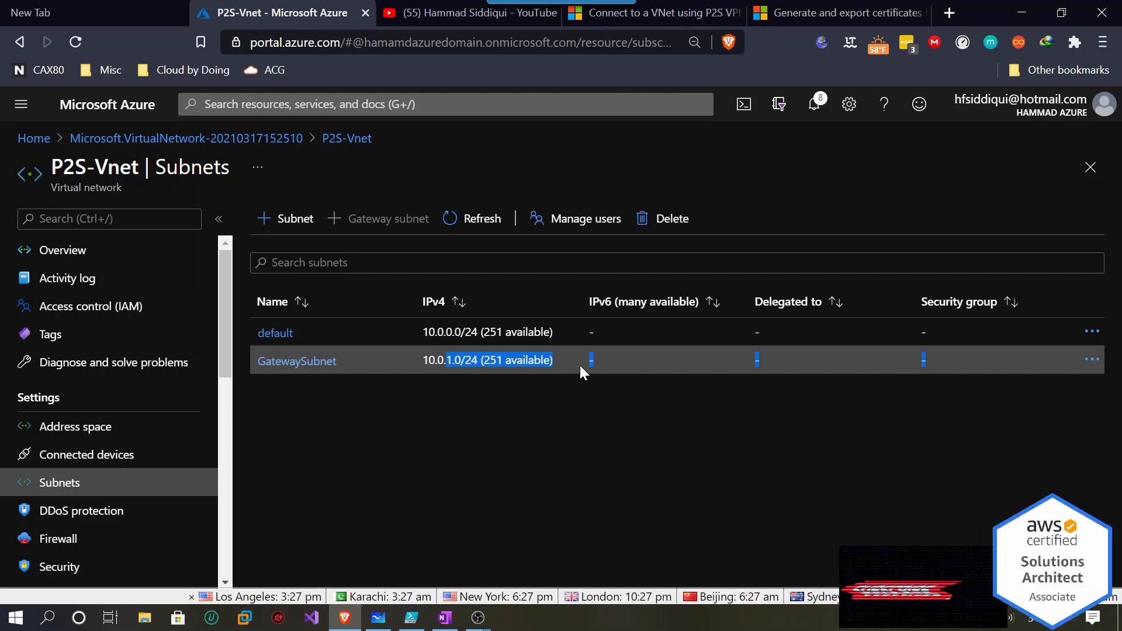
pyautogui.click(708, 411)
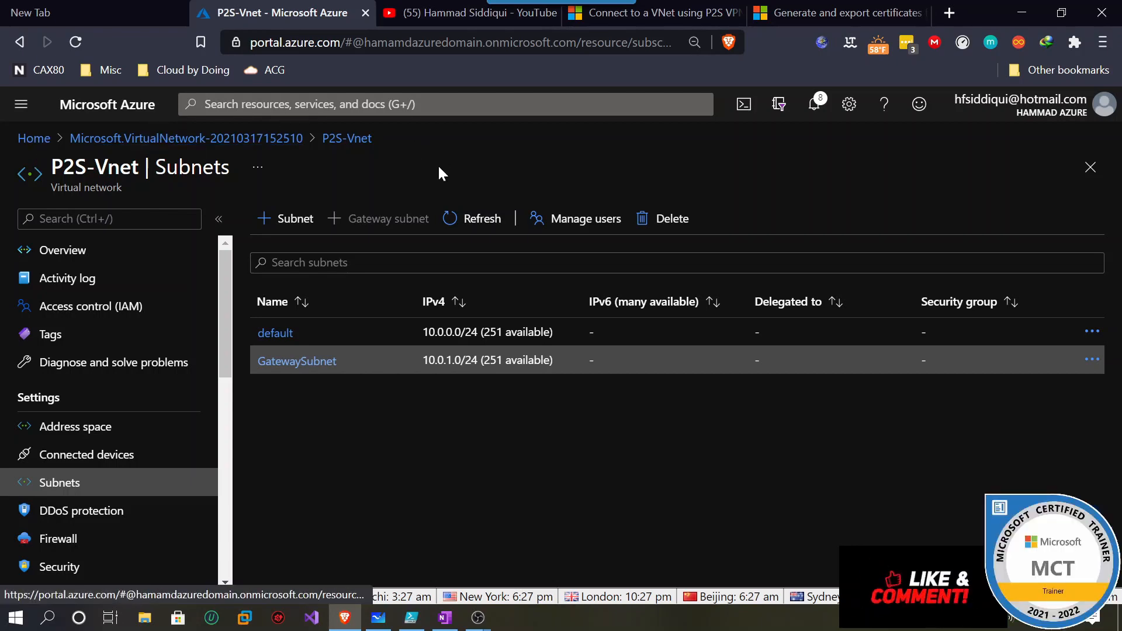
pyautogui.click(316, 104)
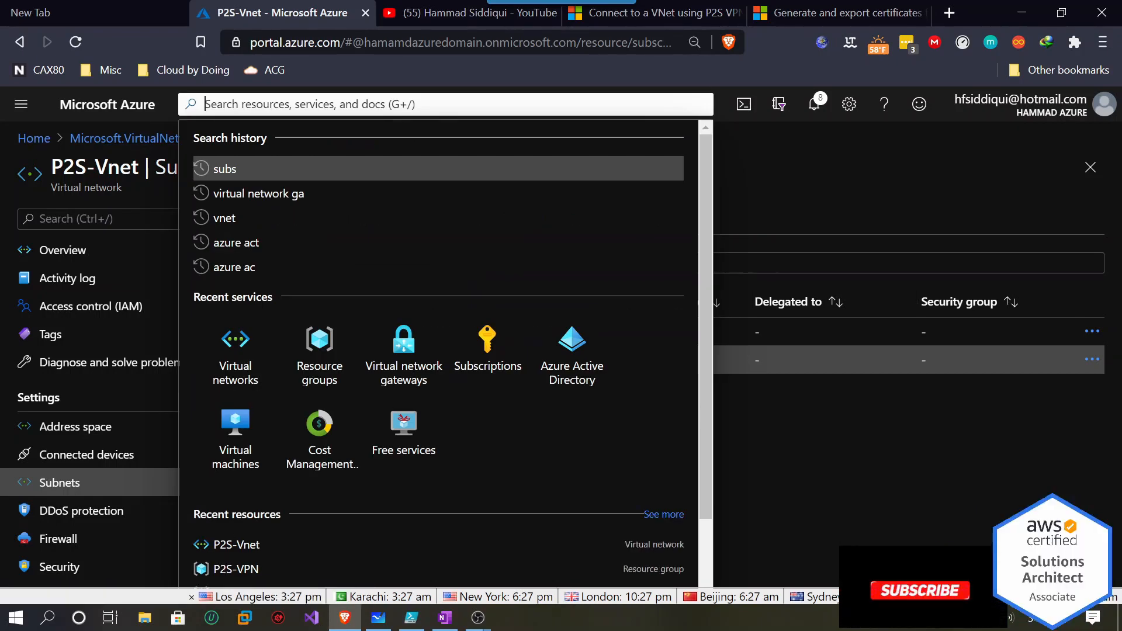
# Start a new virtual network gateway and name it P2S-VGW.
pyautogui.click(420, 346)
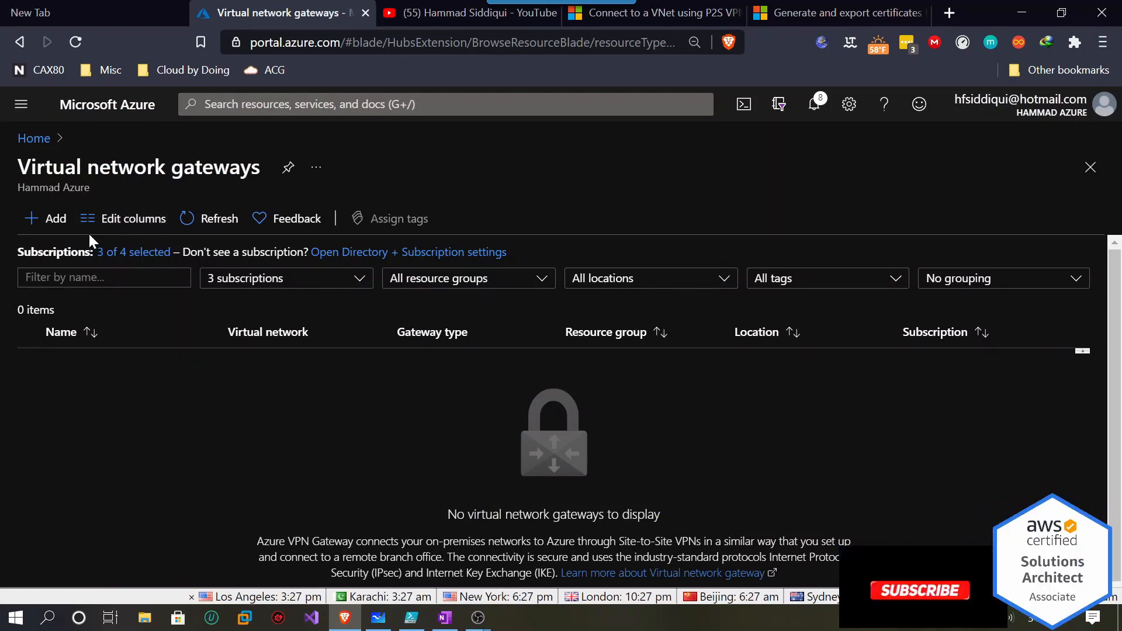
pyautogui.click(62, 228)
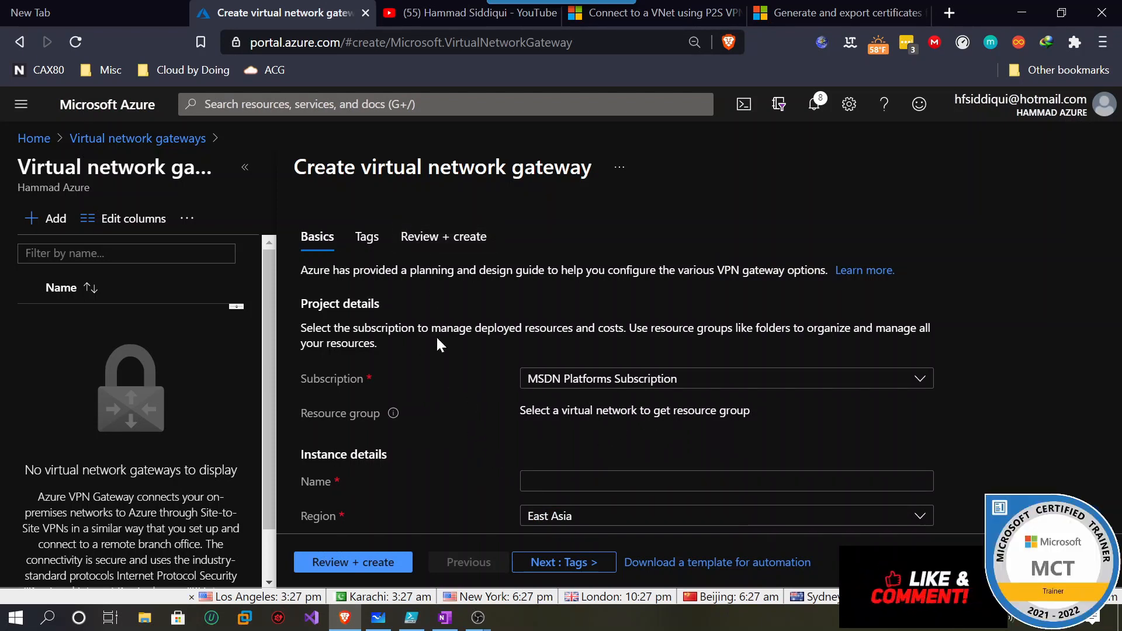
pyautogui.moveTo(532, 410); pyautogui.dragTo(751, 411)
pyautogui.scroll(-3, 1002, 368)
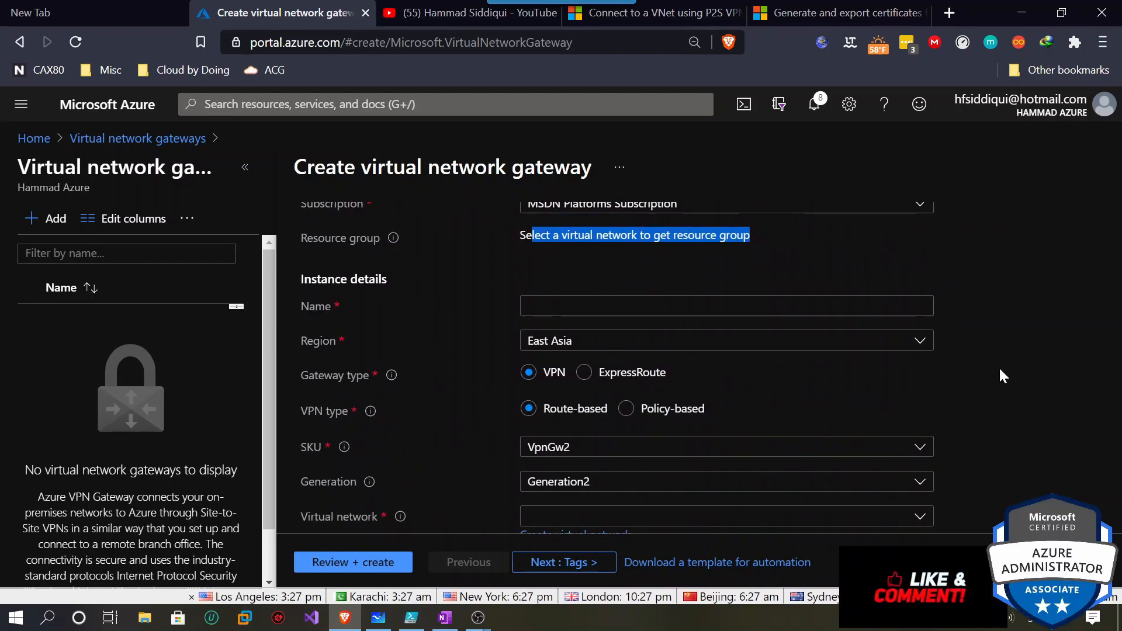
pyautogui.scroll(2, 1009, 378)
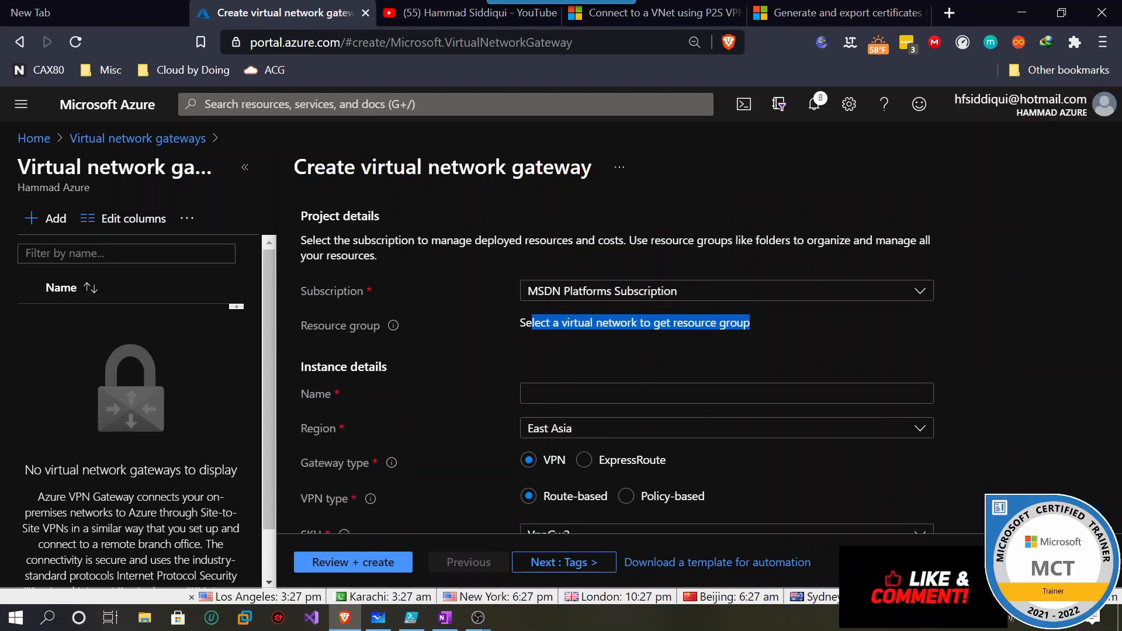
pyautogui.click(643, 401)
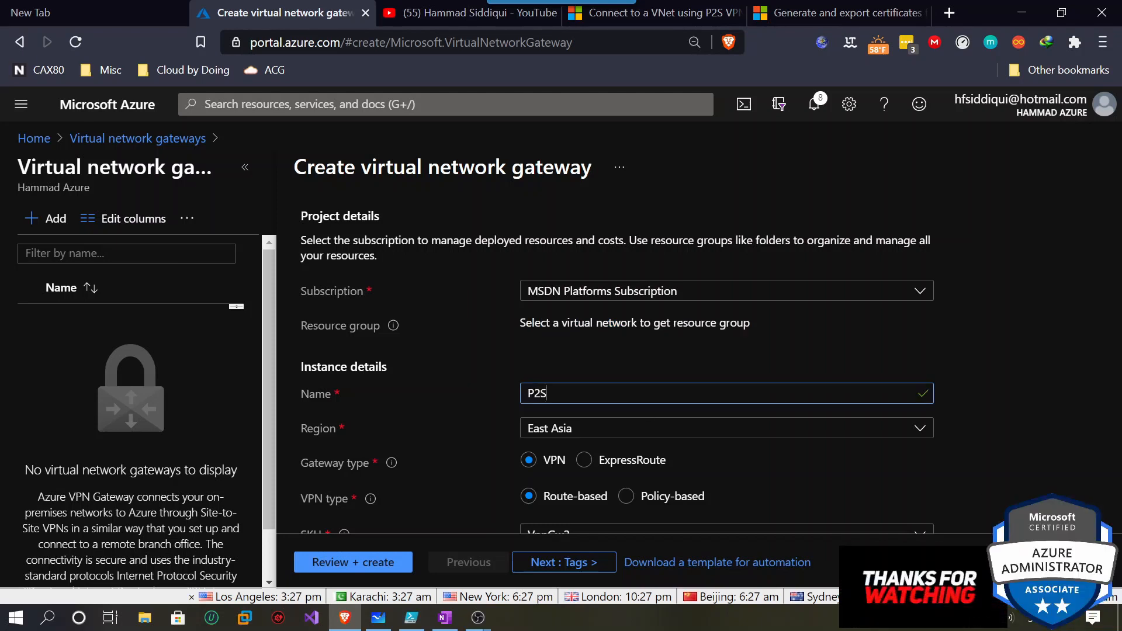
pyautogui.write('-')
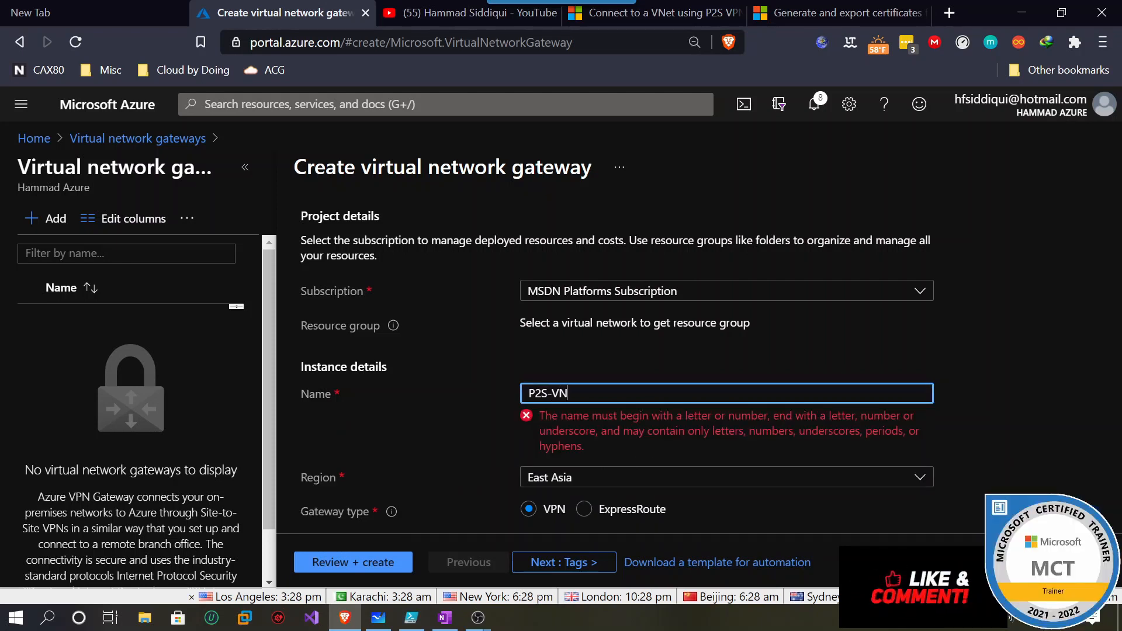
pyautogui.write('VGW')
pyautogui.click(999, 426)
# Set the gateway region to West US and the SKU to VpnGw1.
pyautogui.scroll(-2, 997, 431)
pyautogui.click(930, 345)
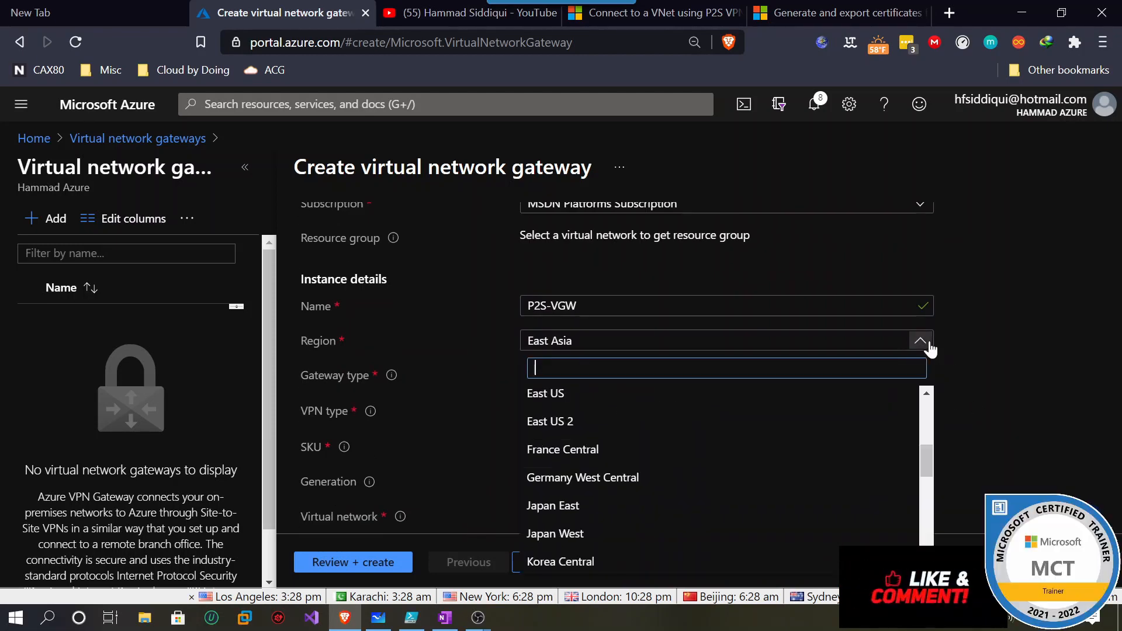
pyautogui.scroll(-6, 899, 498)
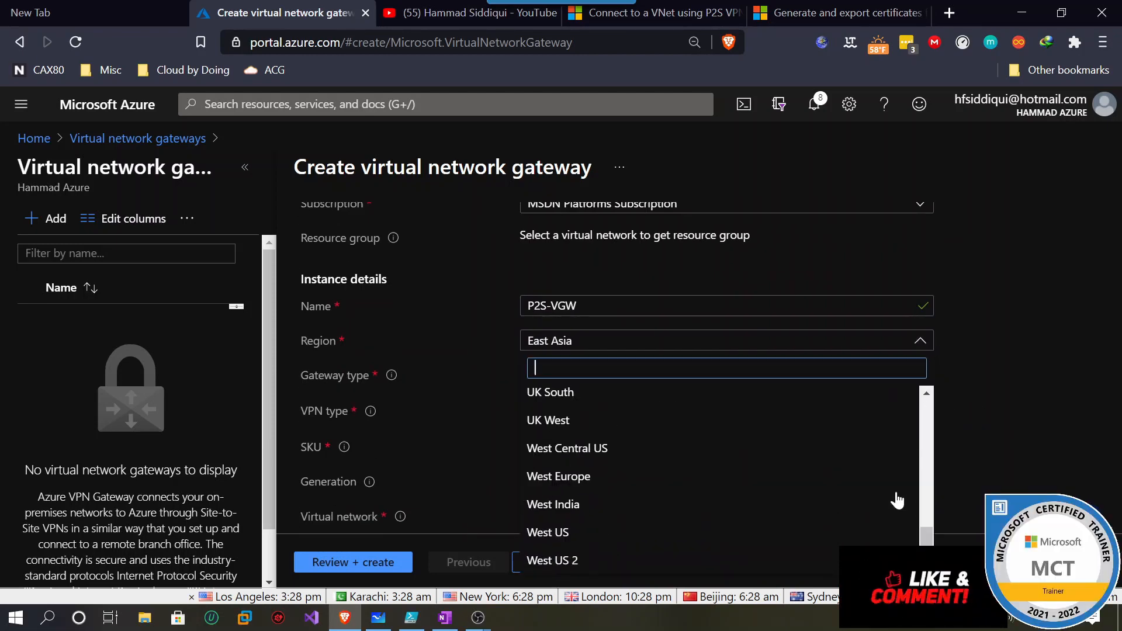
pyautogui.click(742, 540)
pyautogui.scroll(-2, 987, 416)
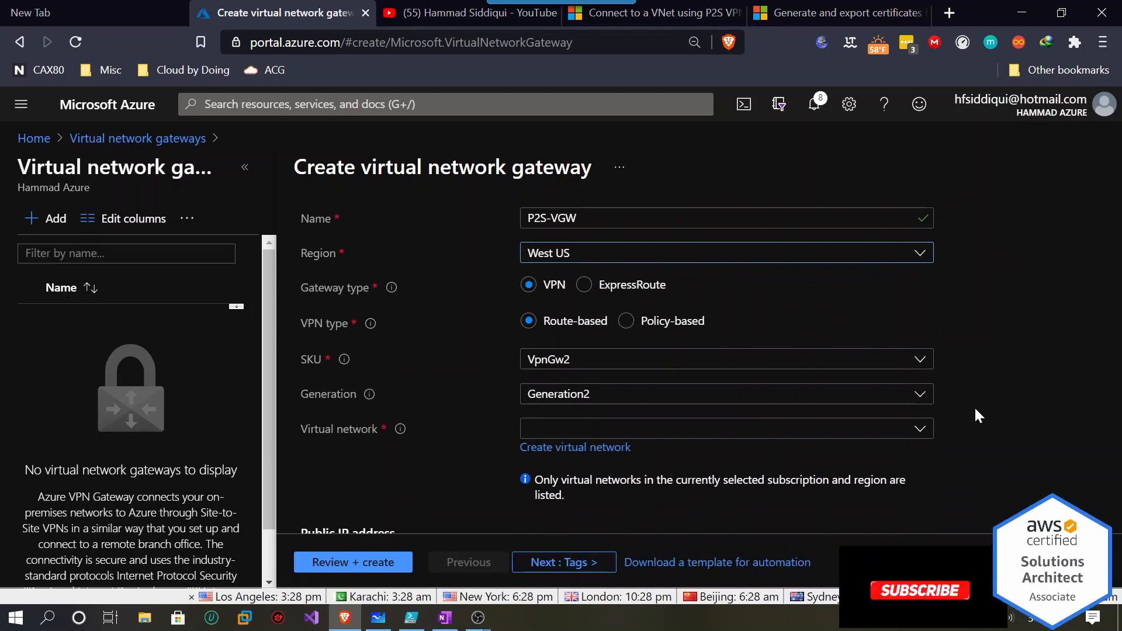
pyautogui.moveTo(300, 289); pyautogui.dragTo(345, 292)
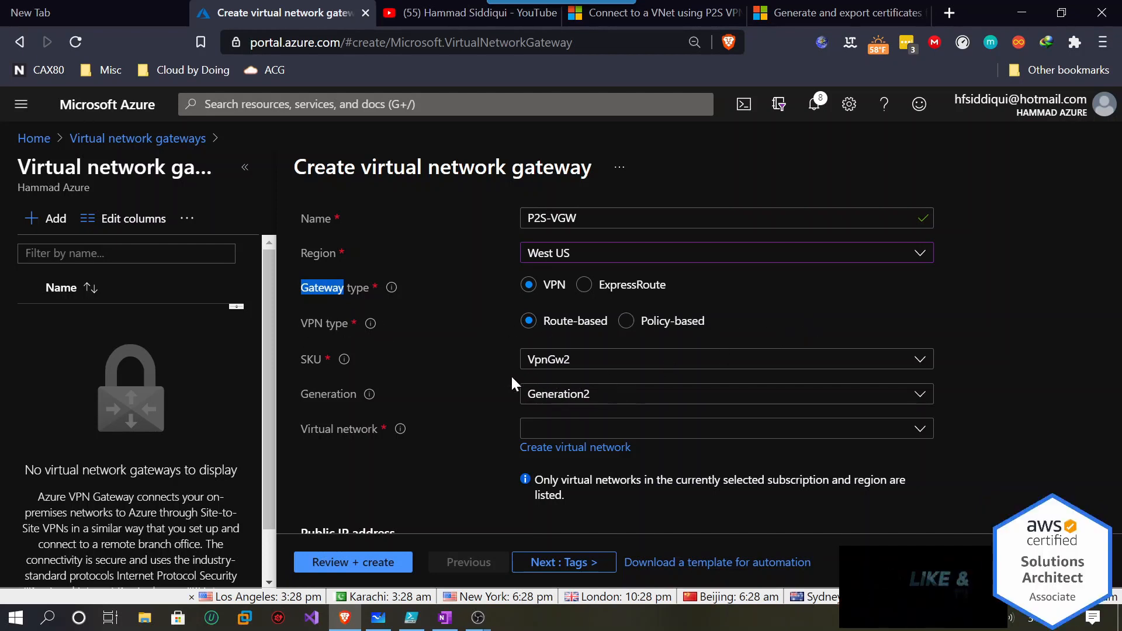
pyautogui.click(552, 367)
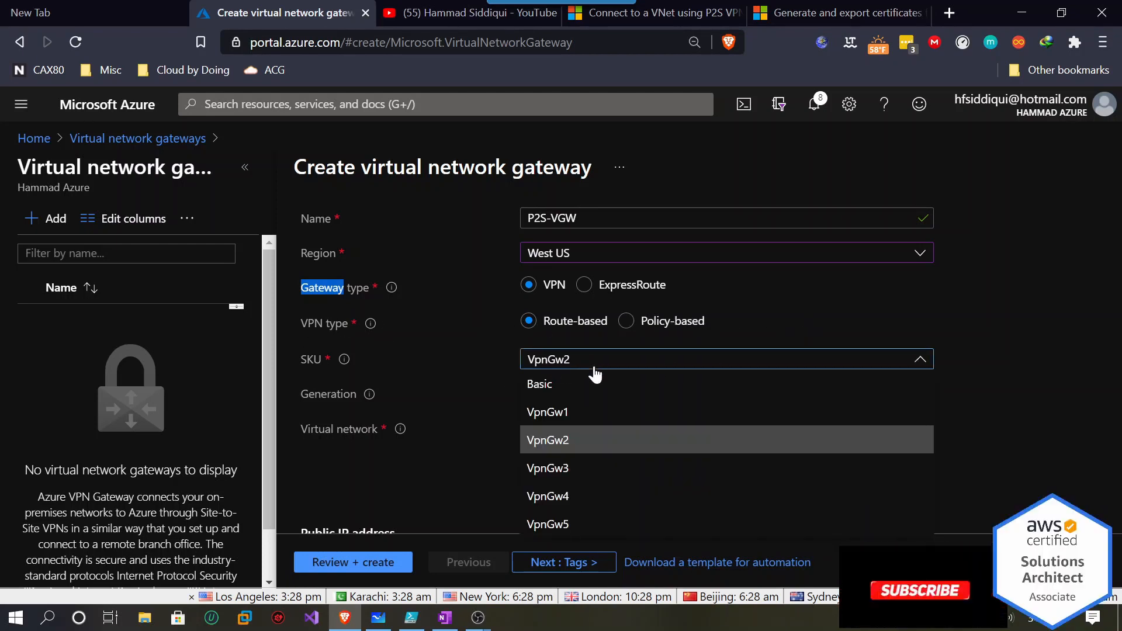
pyautogui.click(587, 422)
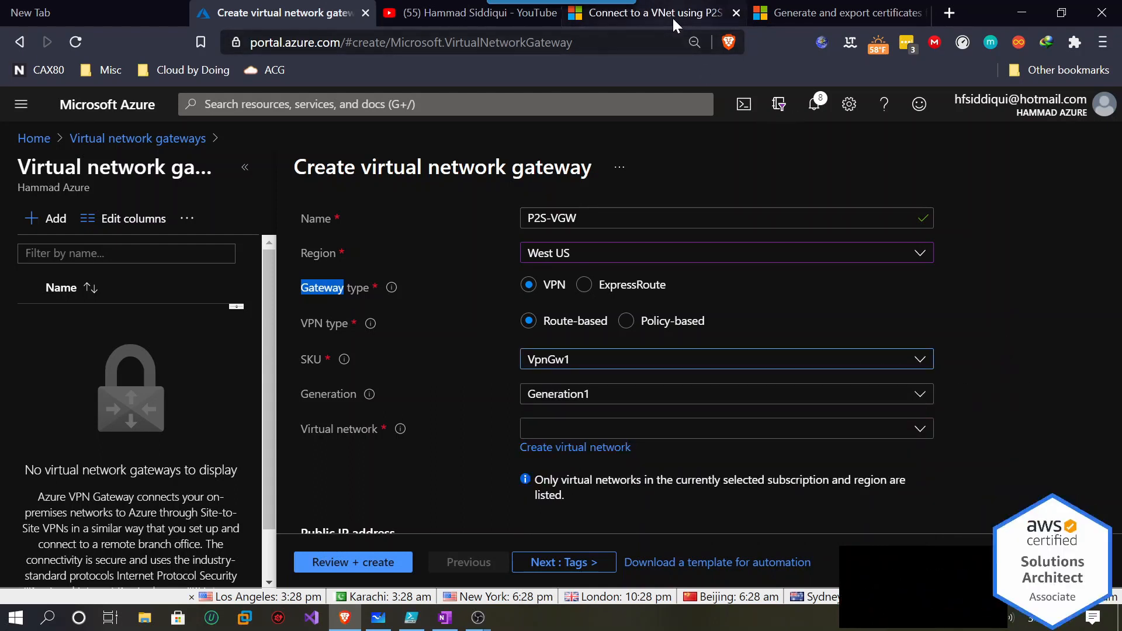
# Check the P2S documentation, then attach the gateway to virtual network P2S-Vnet.
pyautogui.click(649, 12)
pyautogui.scroll(-5, 733, 440)
pyautogui.scroll(3, 733, 440)
pyautogui.click(283, 14)
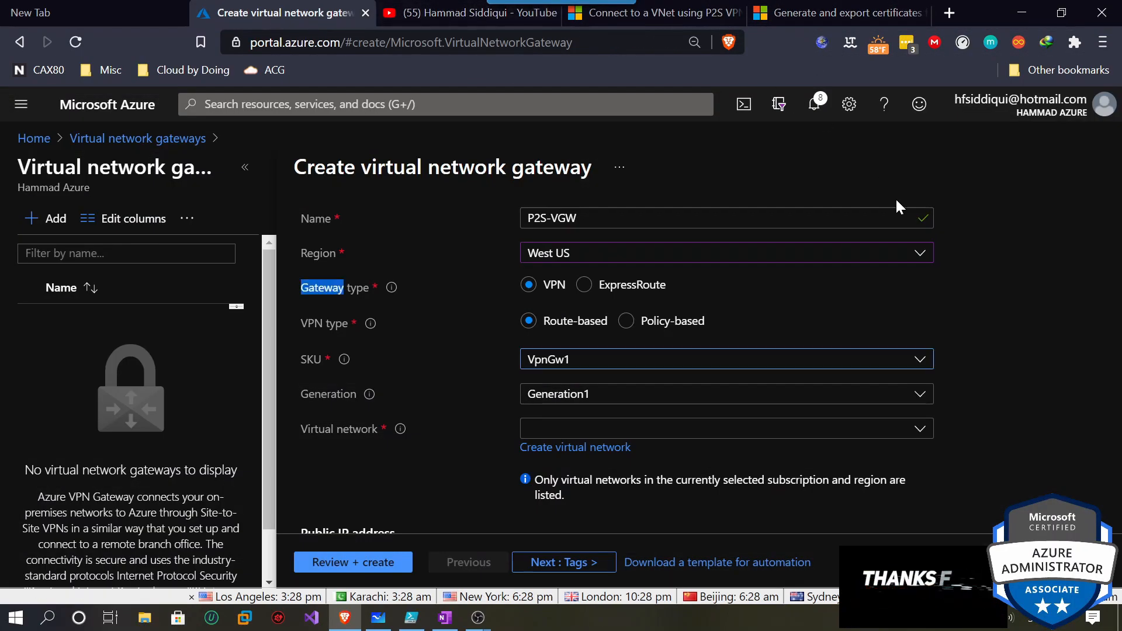
pyautogui.click(602, 435)
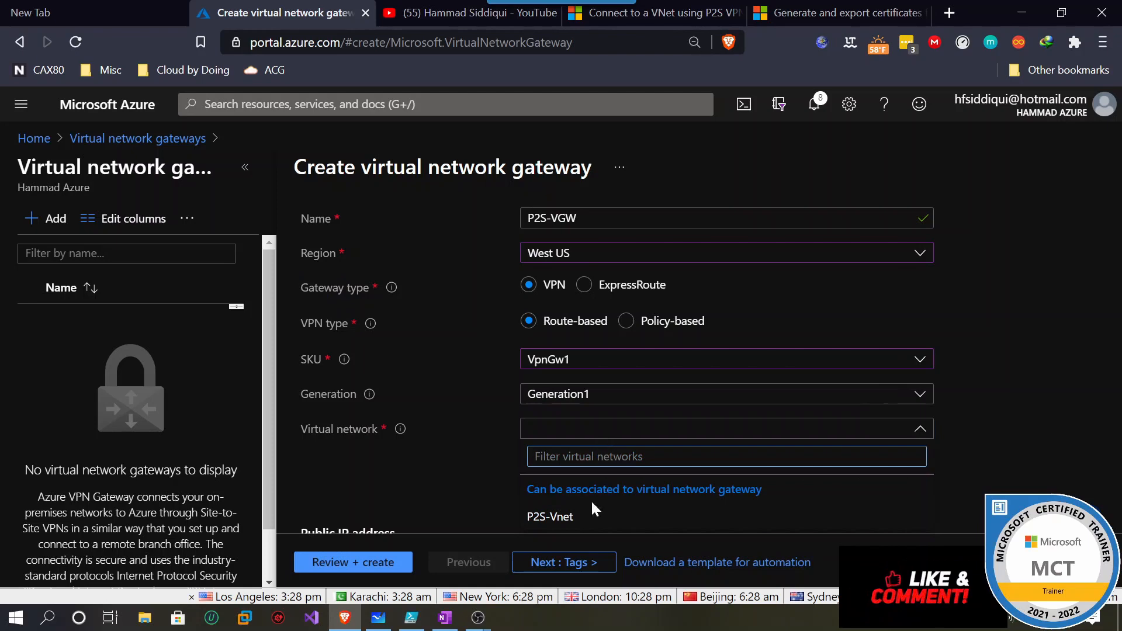
pyautogui.click(550, 519)
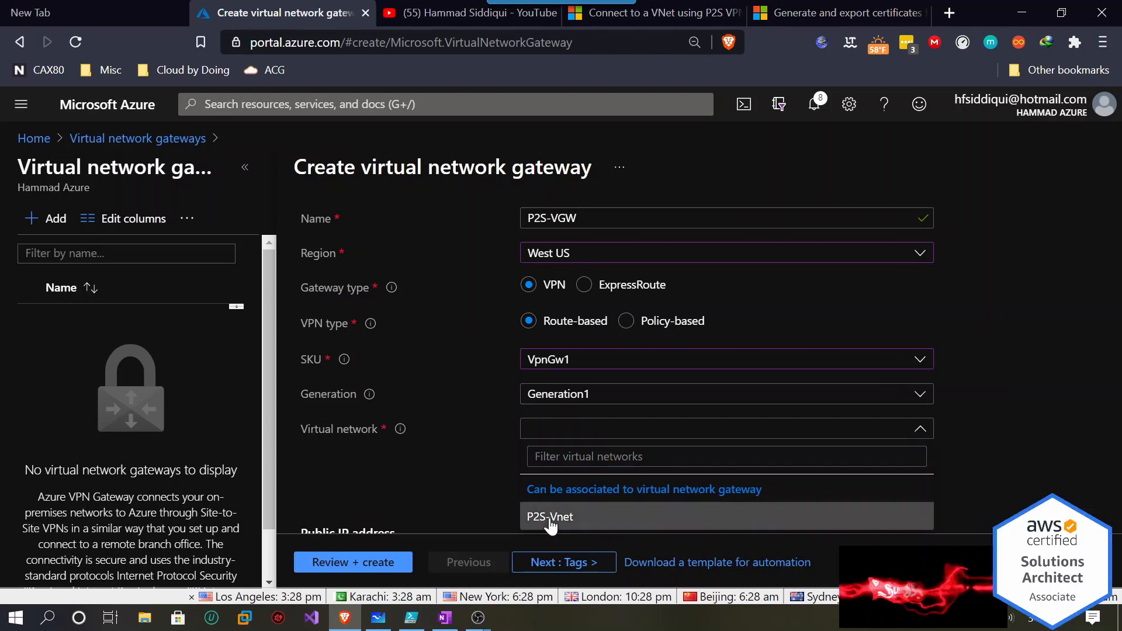
pyautogui.scroll(-2, 1022, 388)
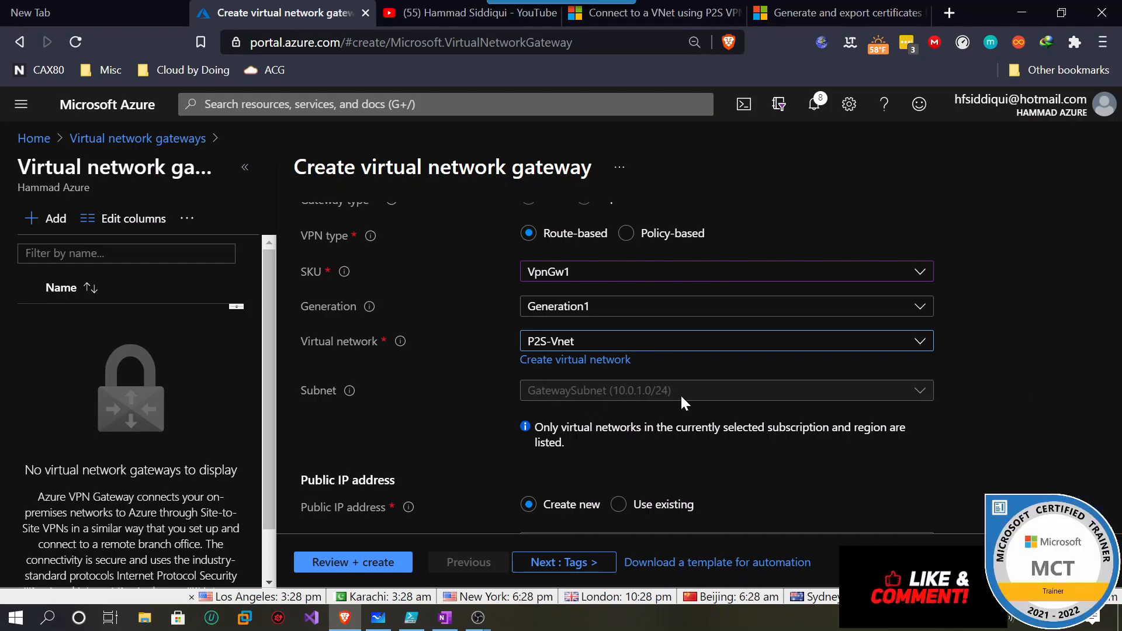
# Name the new public IP address P2SPIP, leaving active-active mode and BGP disabled.
pyautogui.scroll(-3, 976, 400)
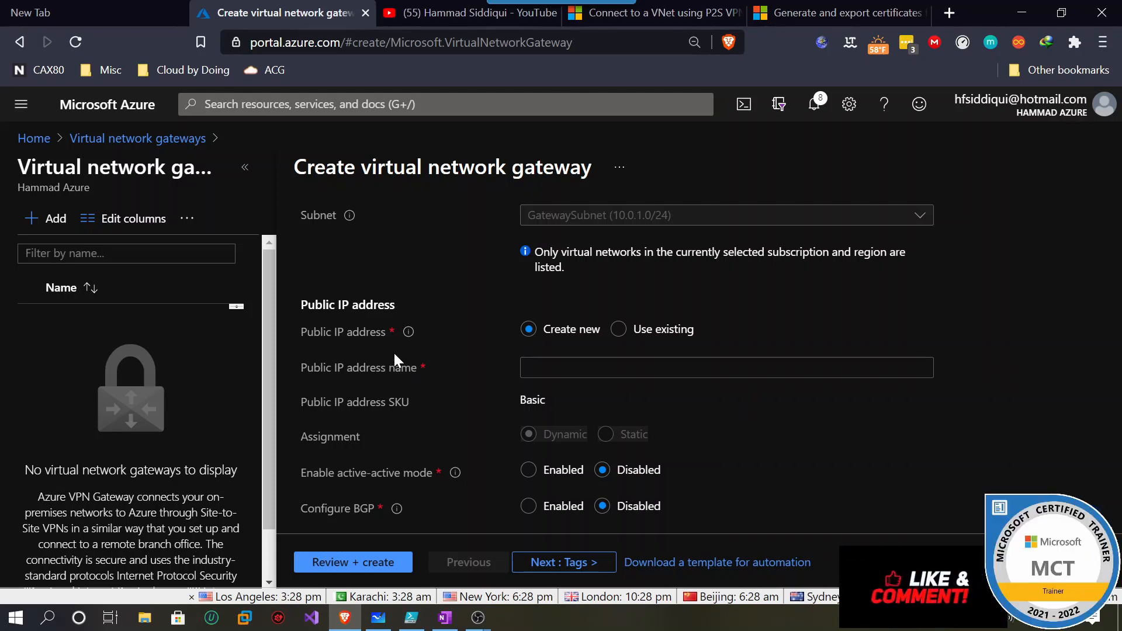
pyautogui.click(570, 367)
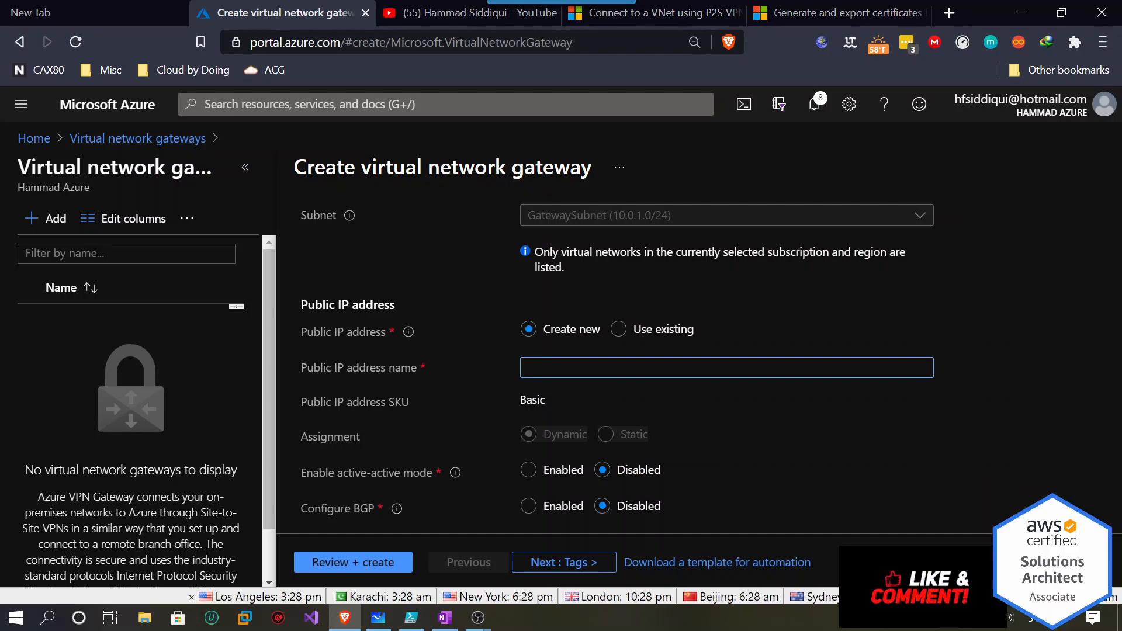
pyautogui.write('P2SPIP')
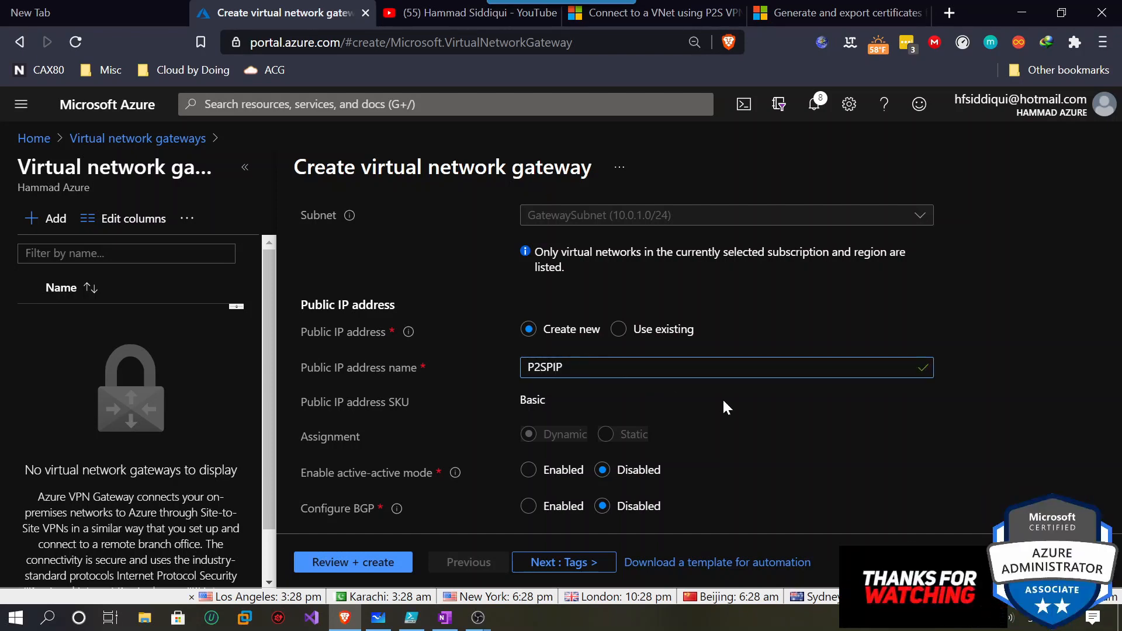
pyautogui.scroll(-1, 725, 407)
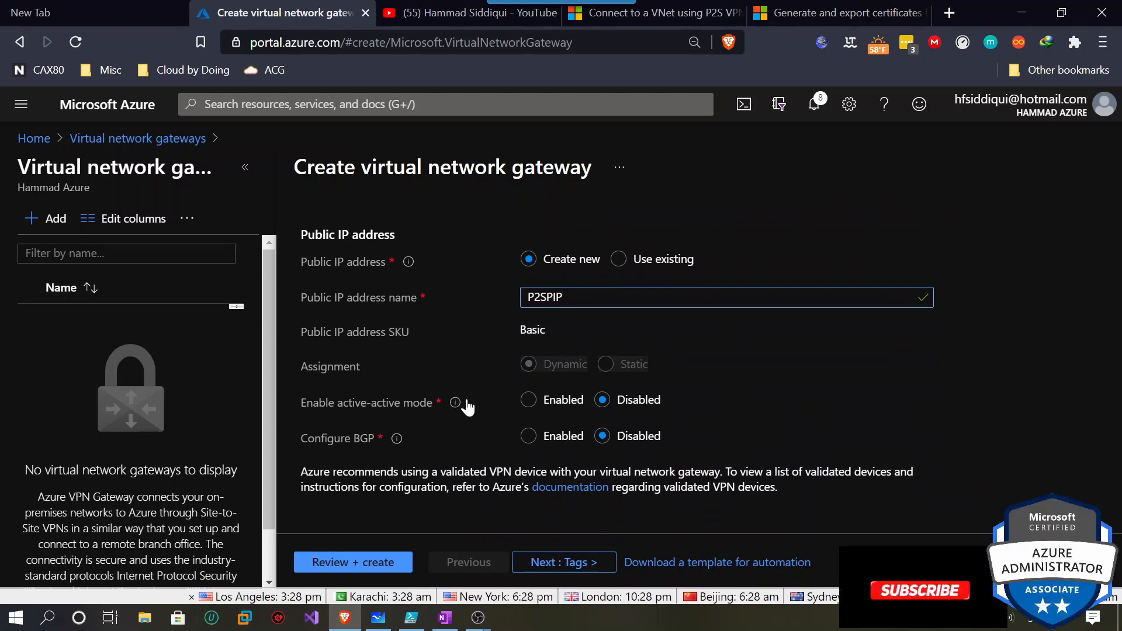
pyautogui.moveTo(456, 404)
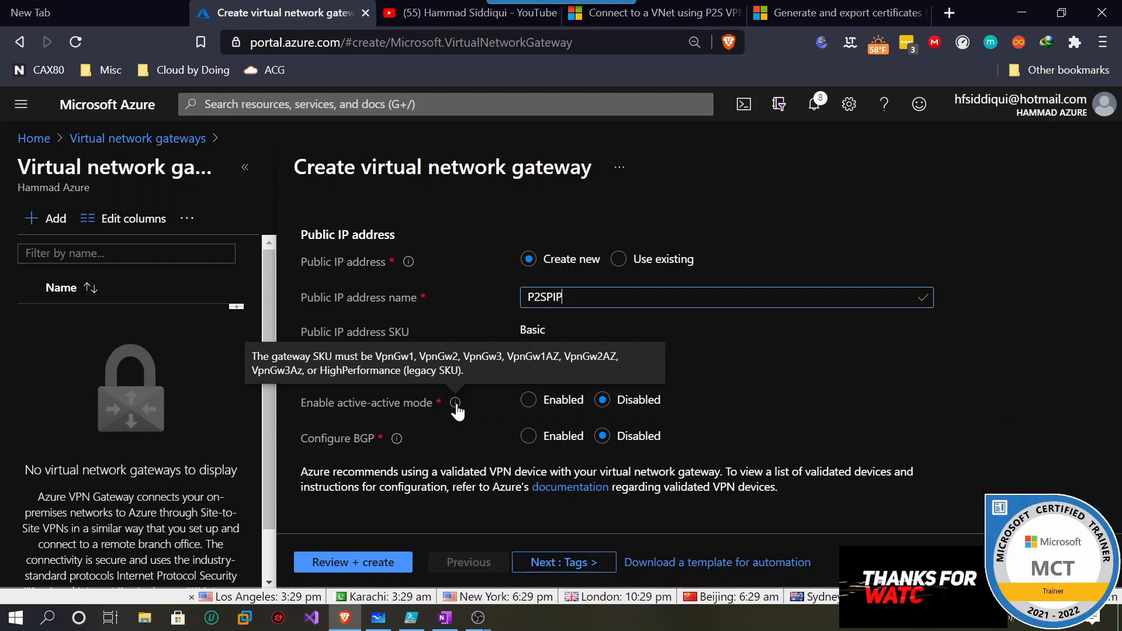
pyautogui.moveTo(399, 442)
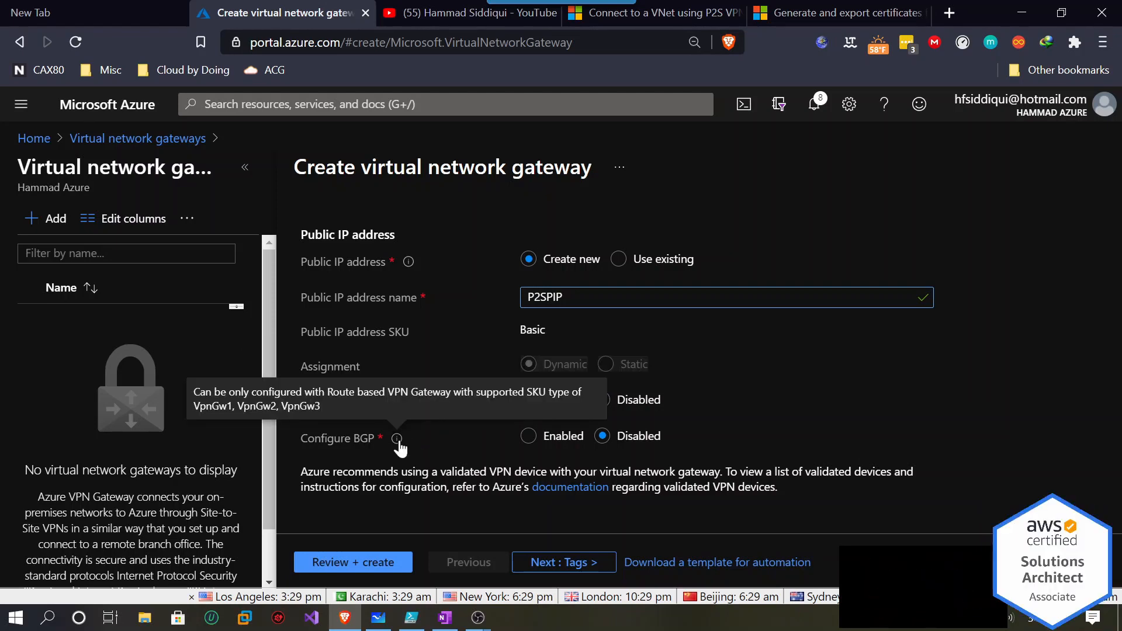
# Review and create the P2S-VGW gateway, then go to portal home and bring up PowerShell ISE.
pyautogui.click(559, 571)
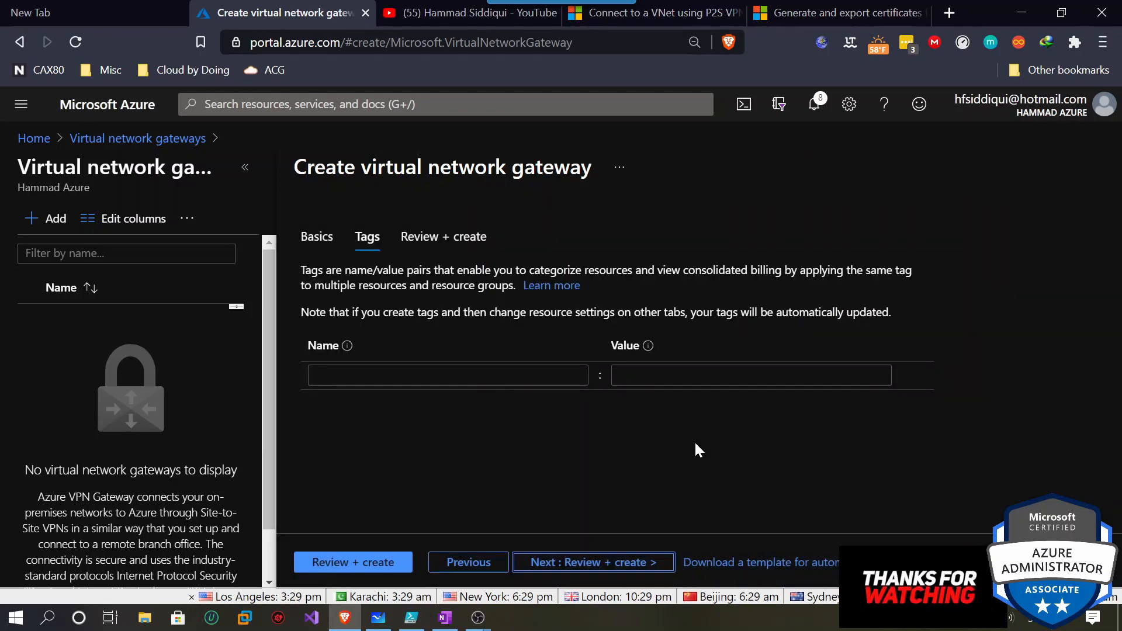
pyautogui.click(602, 563)
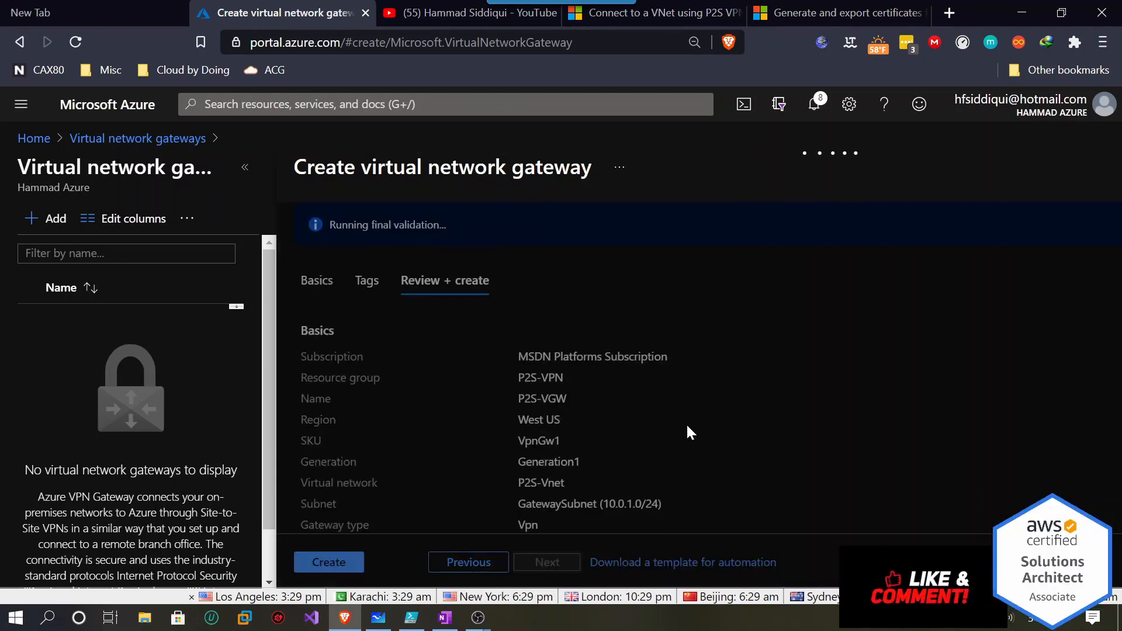
pyautogui.click(332, 565)
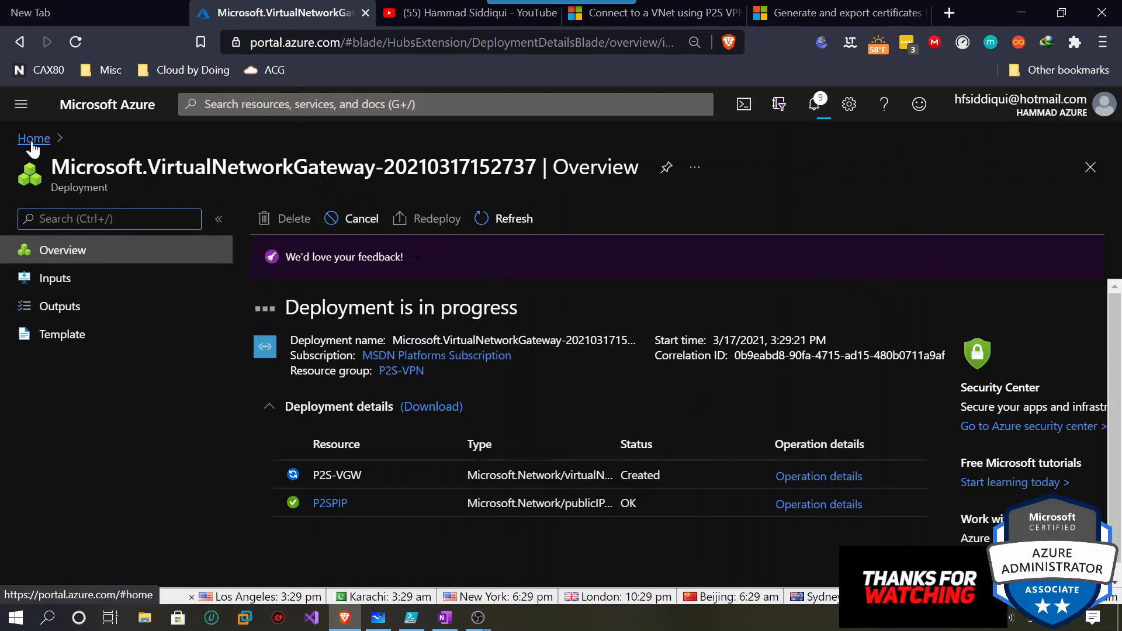
pyautogui.click(32, 142)
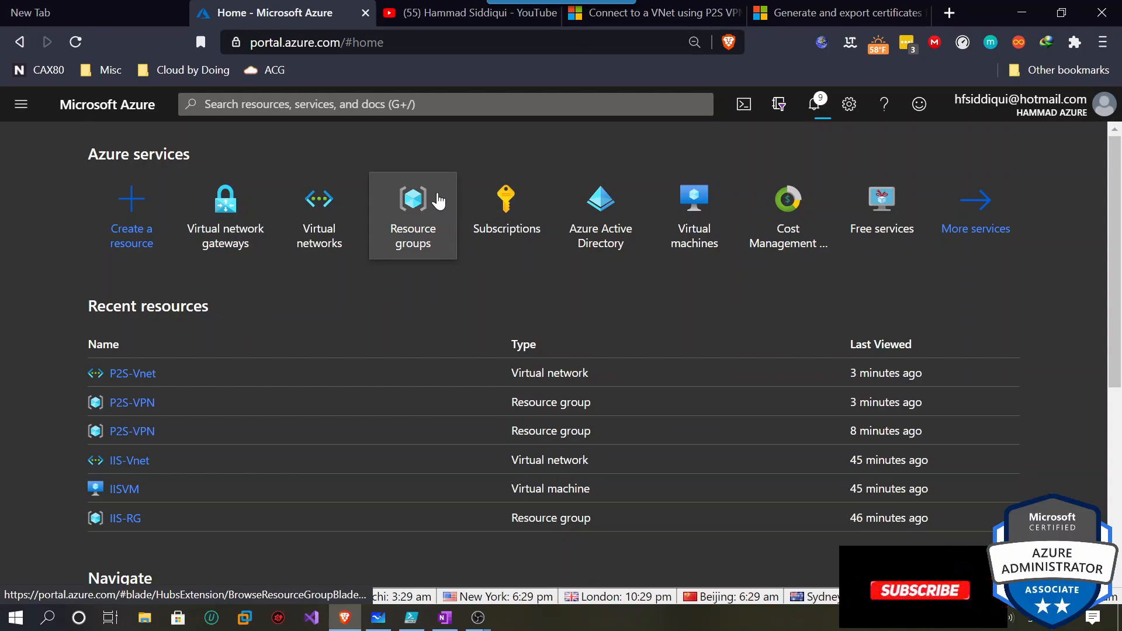
pyautogui.click(416, 621)
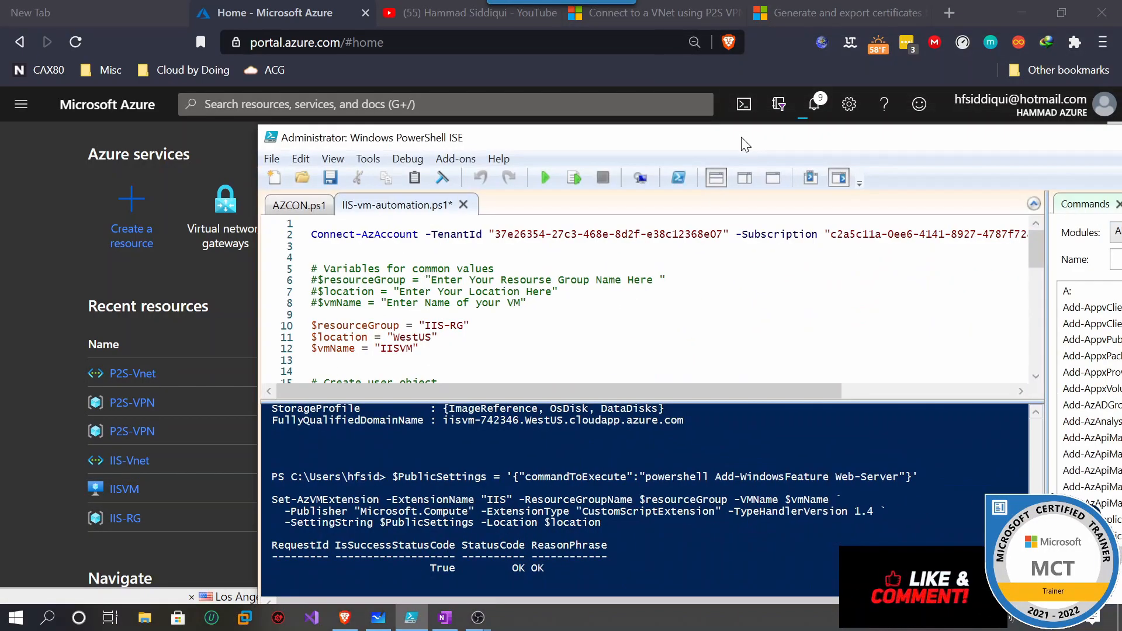
# Maximize ISE, review both script tabs, and select line 2's Connect-AzAccount tenant and subscription IDs.
pyautogui.doubleClick(745, 144)
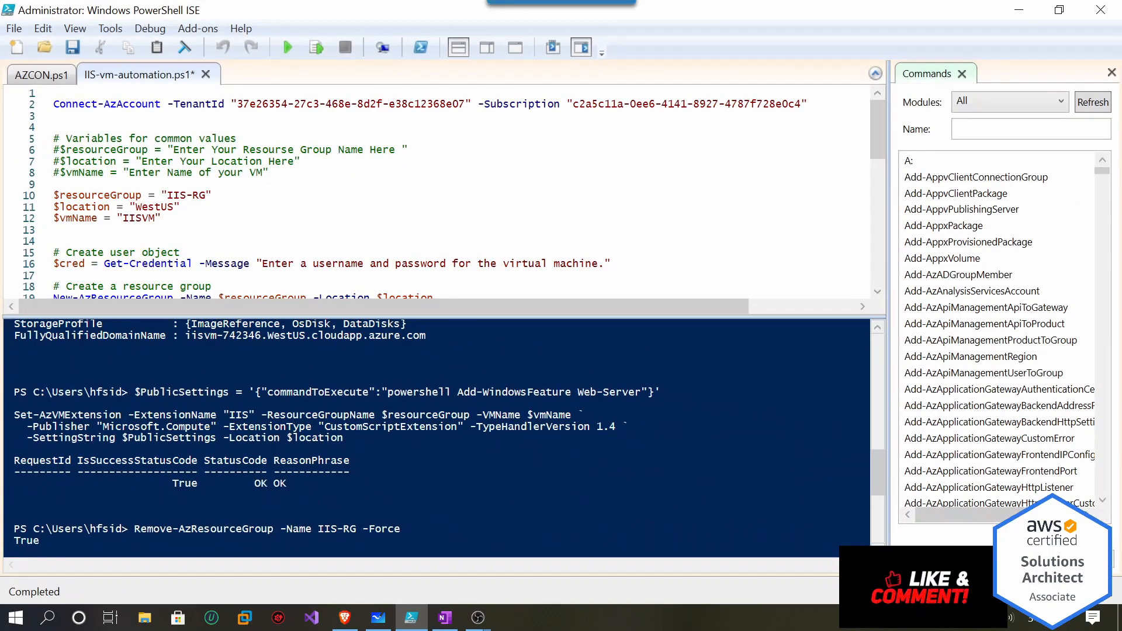
pyautogui.click(46, 76)
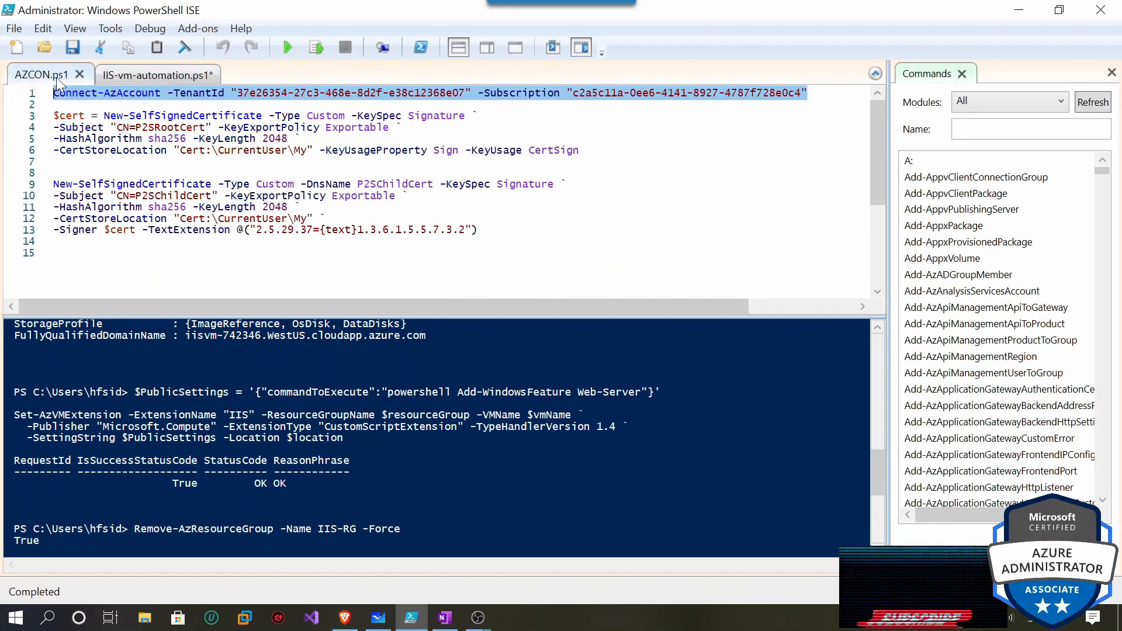
pyautogui.click(169, 75)
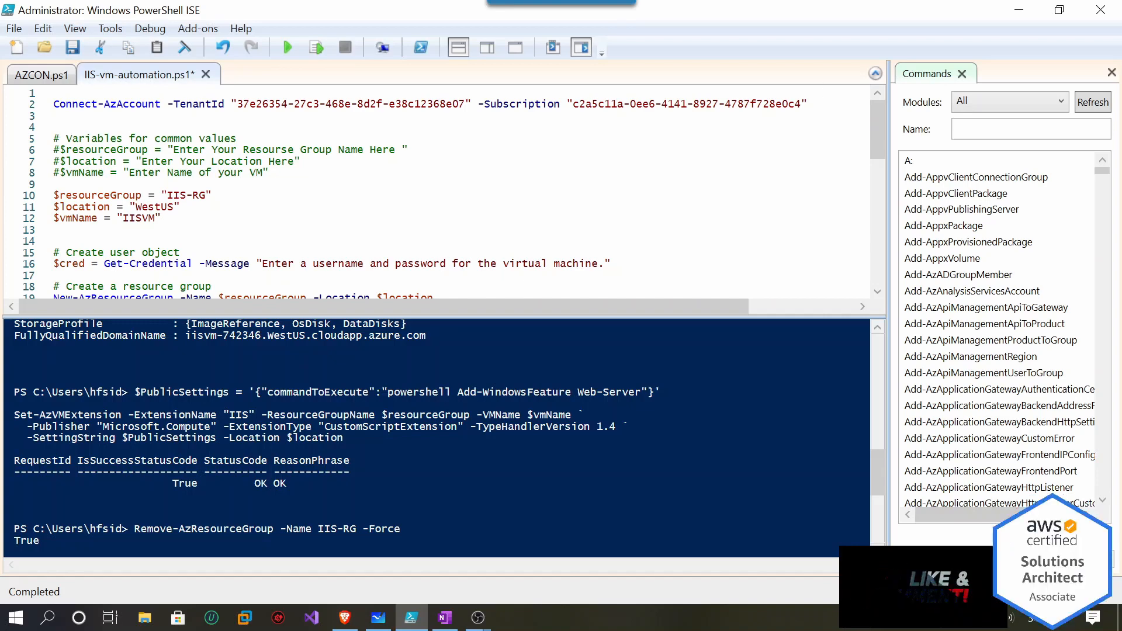
pyautogui.moveTo(53, 104); pyautogui.dragTo(136, 104)
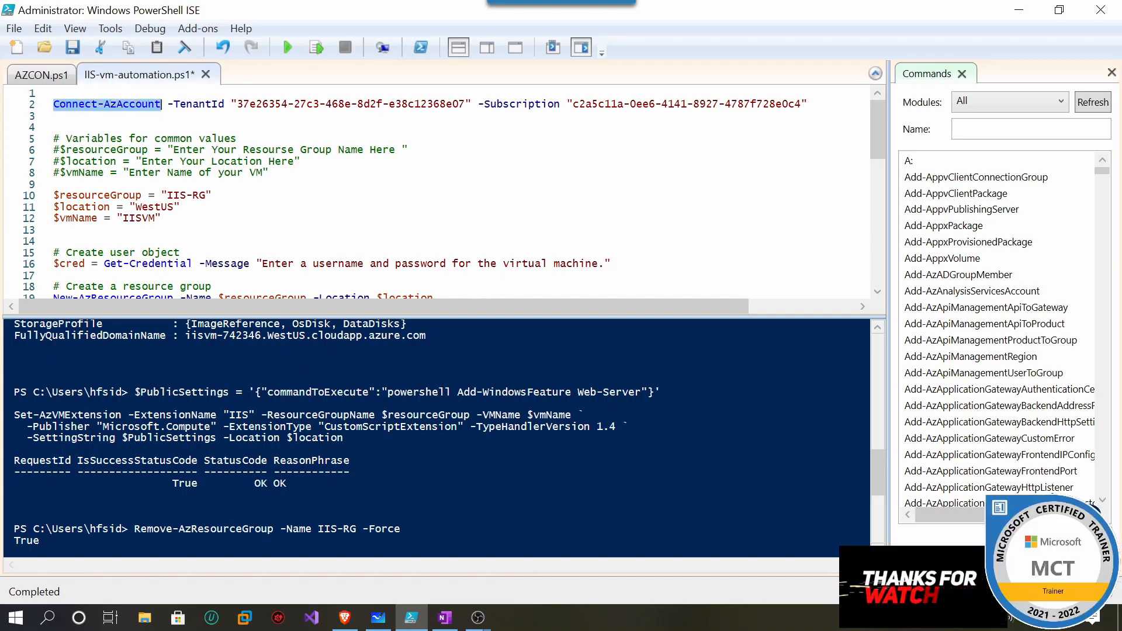
pyautogui.moveTo(174, 104); pyautogui.dragTo(461, 104)
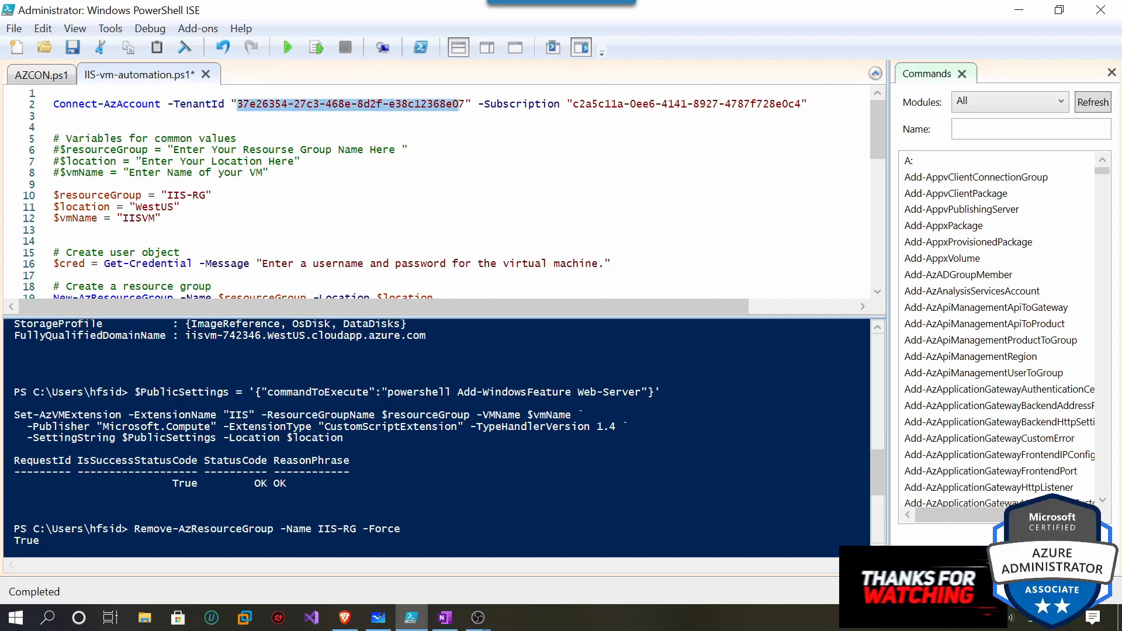
pyautogui.click(53, 94)
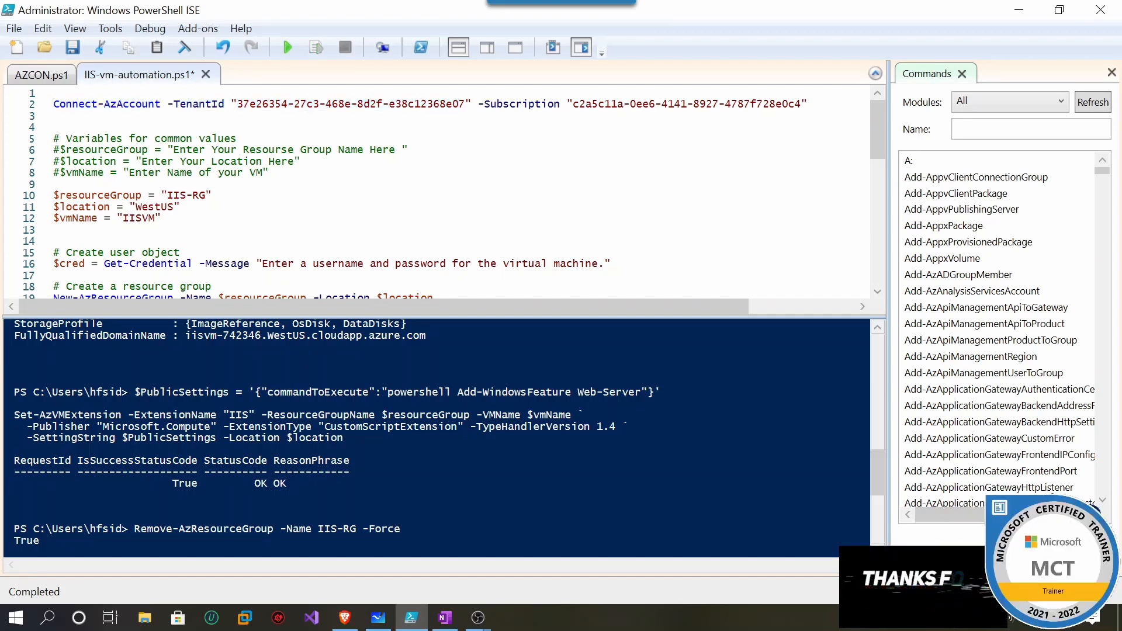
pyautogui.moveTo(802, 104); pyautogui.dragTo(579, 110)
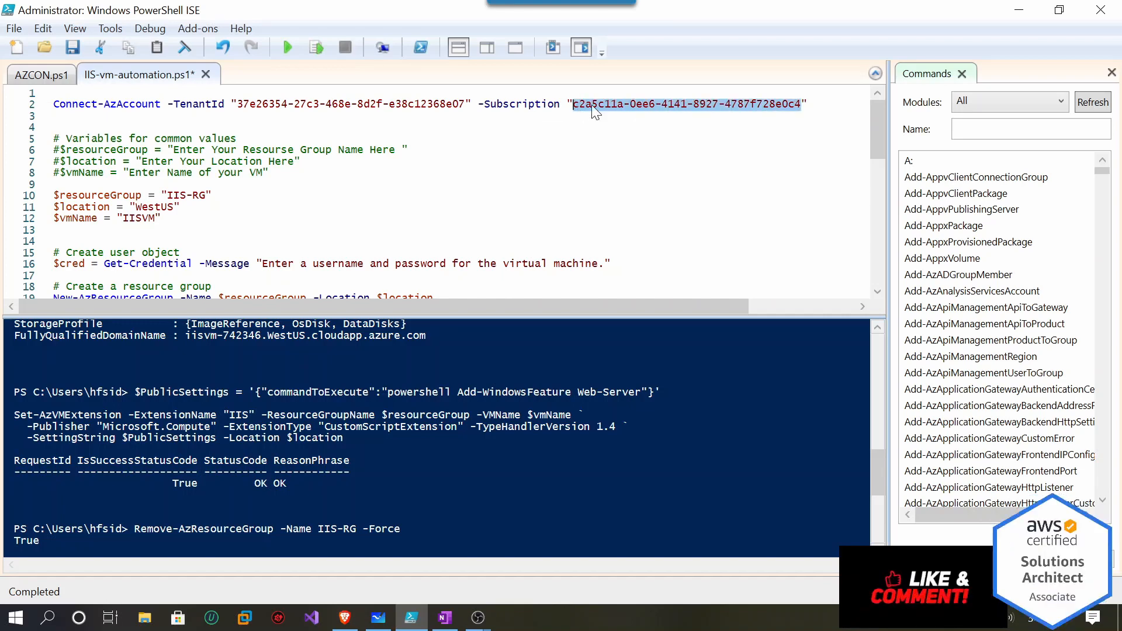
pyautogui.moveTo(345, 617)
pyautogui.click(402, 485)
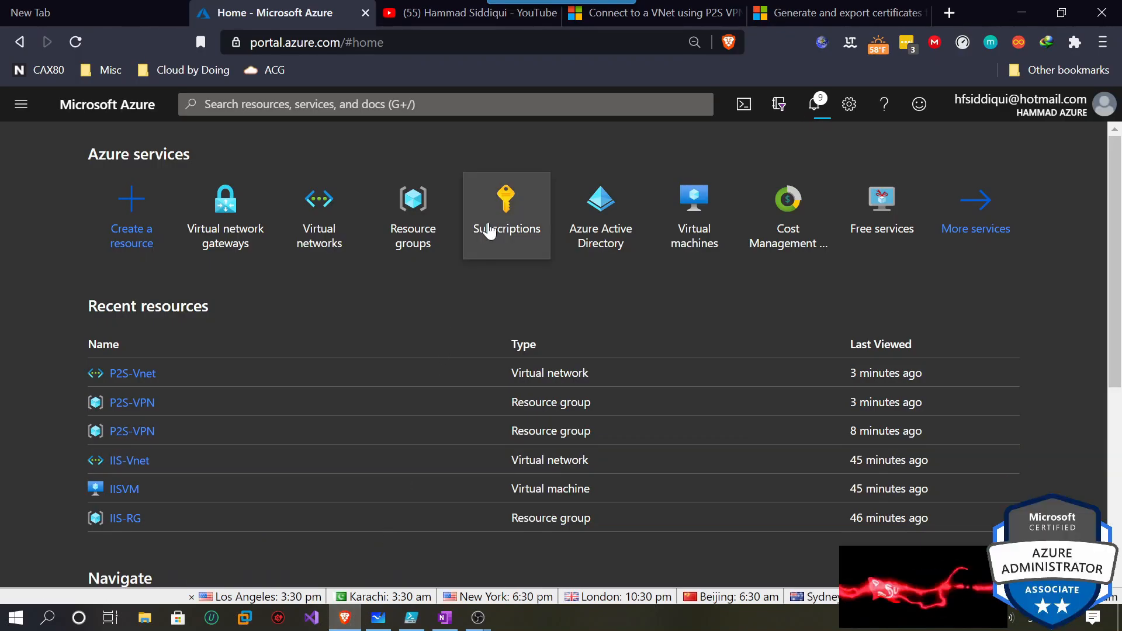
# Find MSDN Platforms Subscription in the unfiltered subscriptions list and copy its subscription ID.
pyautogui.click(551, 221)
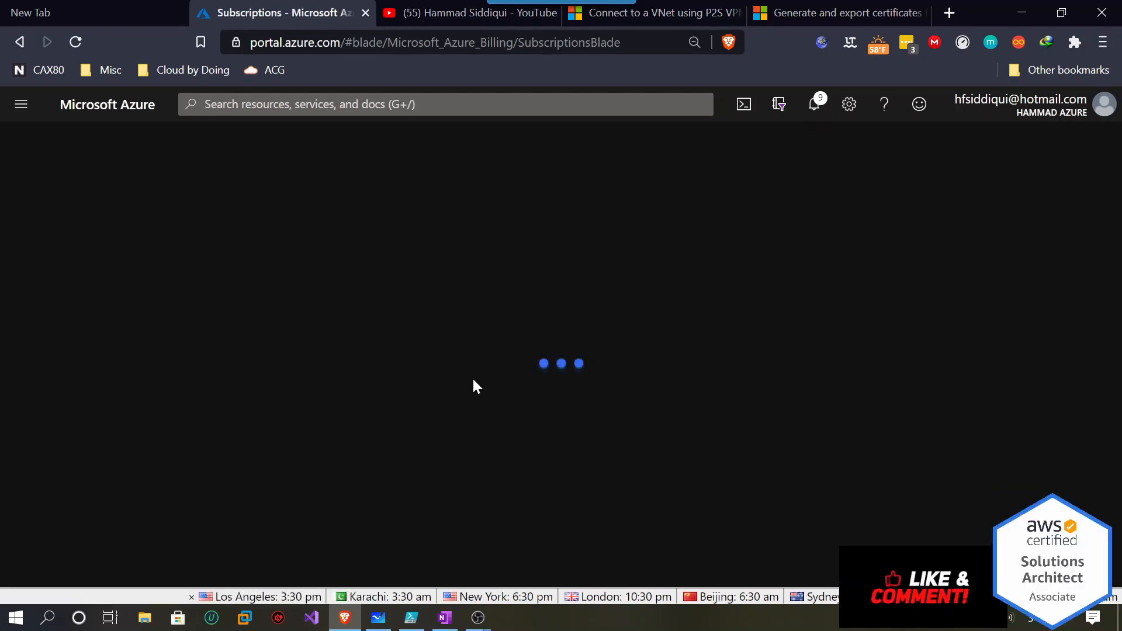
pyautogui.click(187, 358)
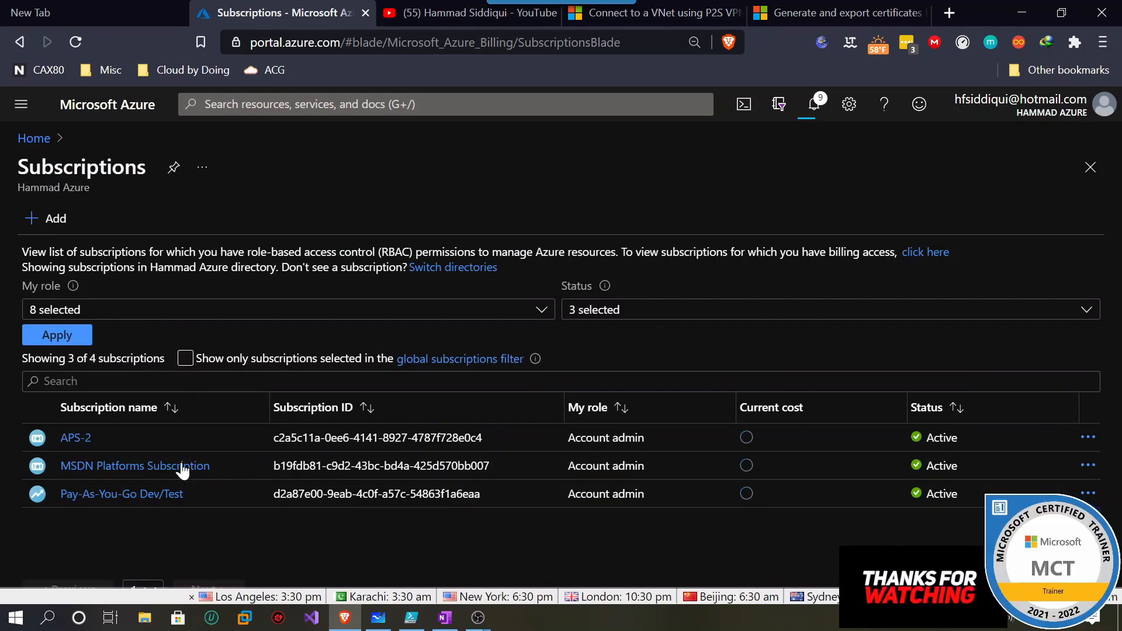
pyautogui.click(179, 468)
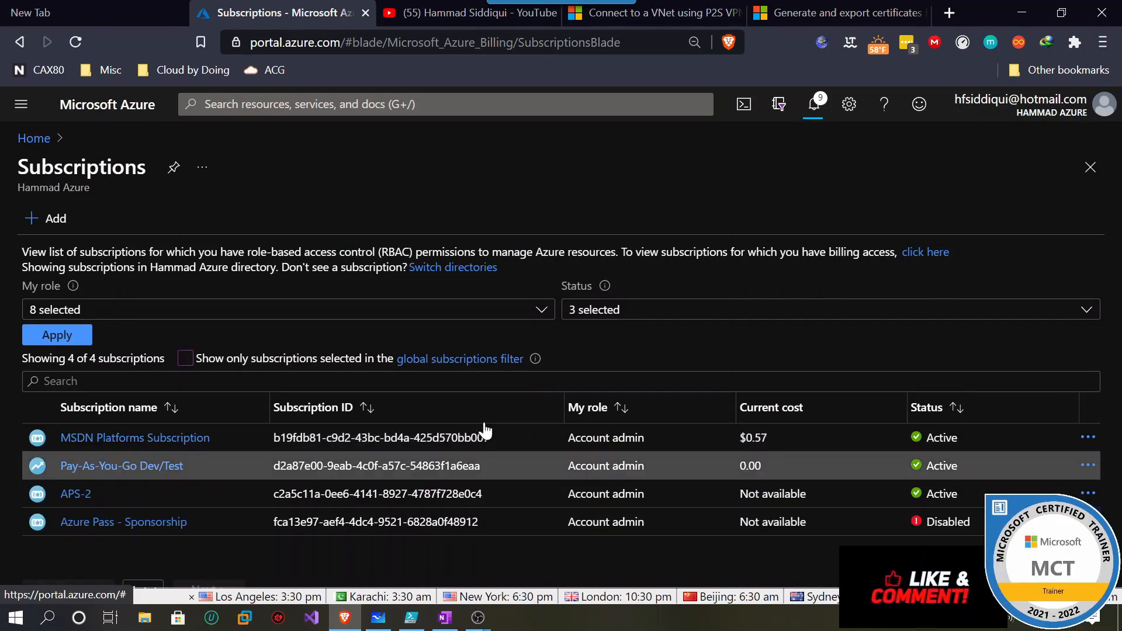
pyautogui.click(173, 465)
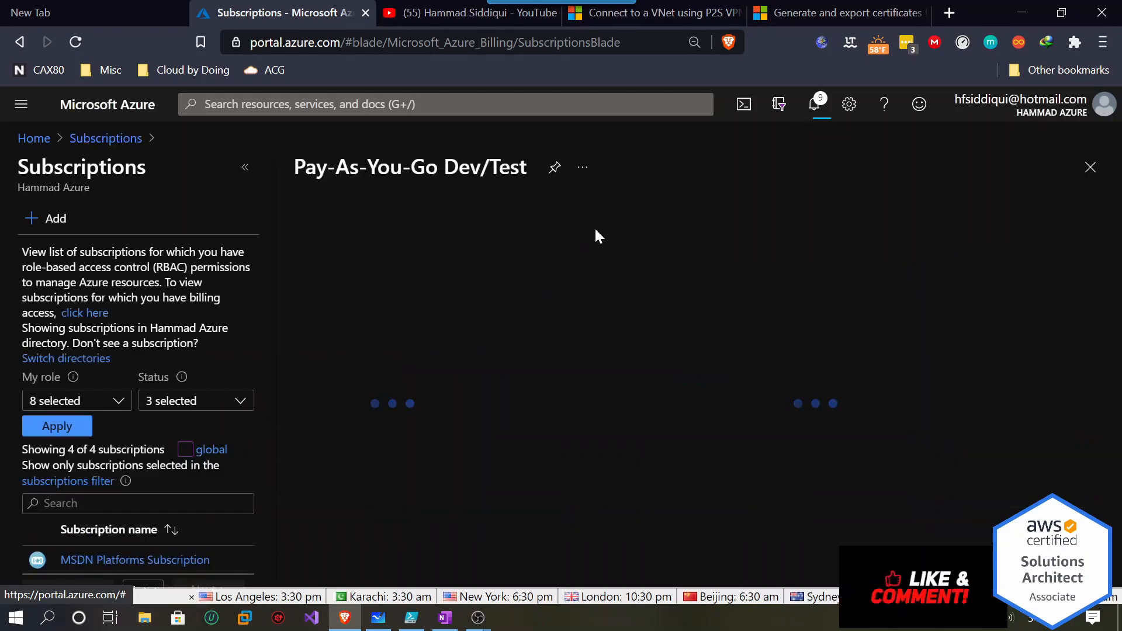
pyautogui.click(138, 140)
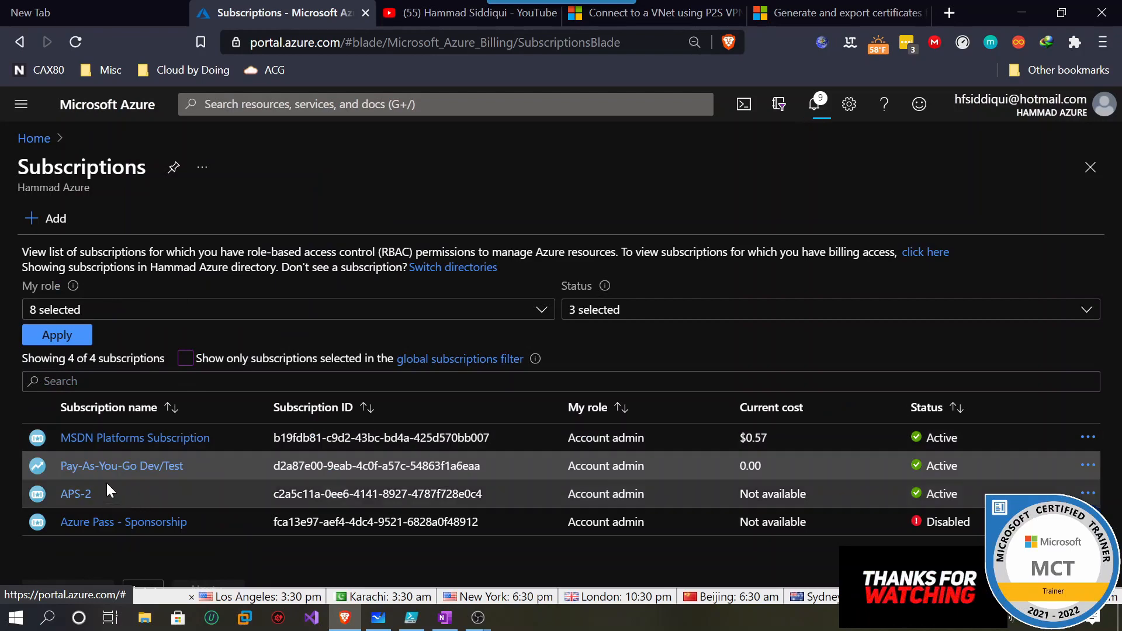
pyautogui.click(407, 438)
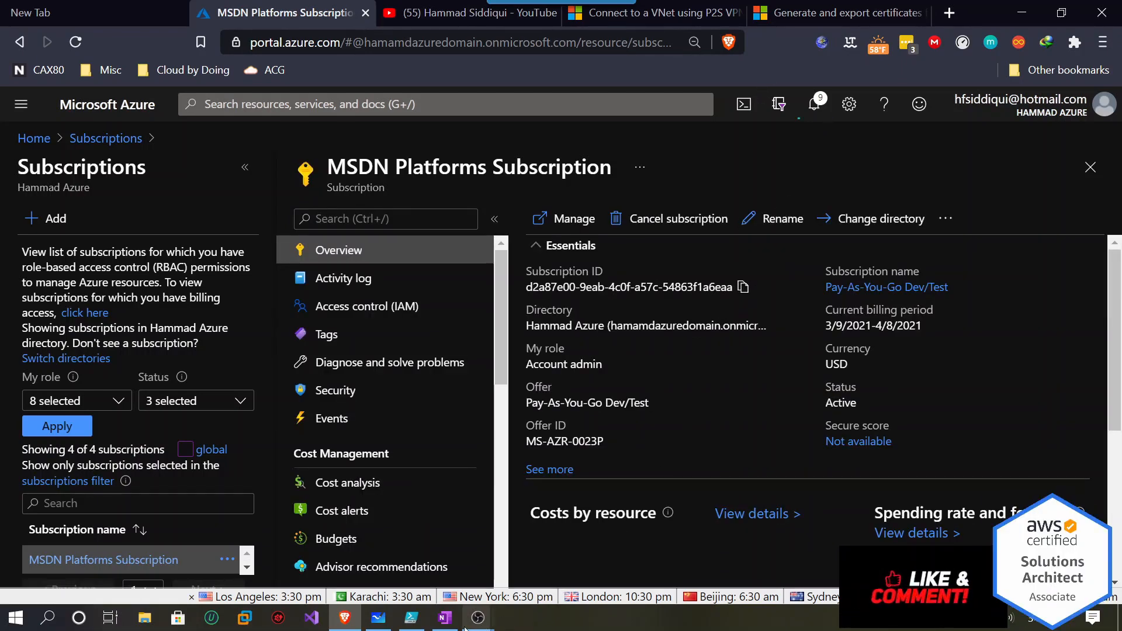
pyautogui.click(411, 617)
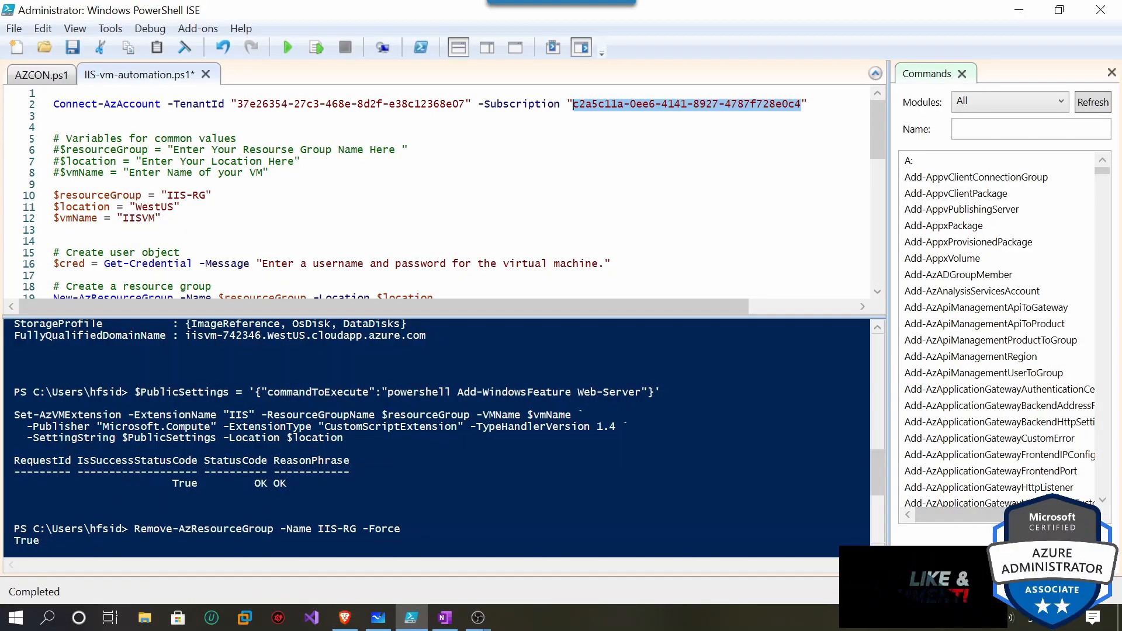
# Paste the copied subscription ID into line 2 and run Connect-AzAccount with the signed-in account.
pyautogui.write('d2a87e00-9eab-4c0f-a57c-54863f1a6eaa')
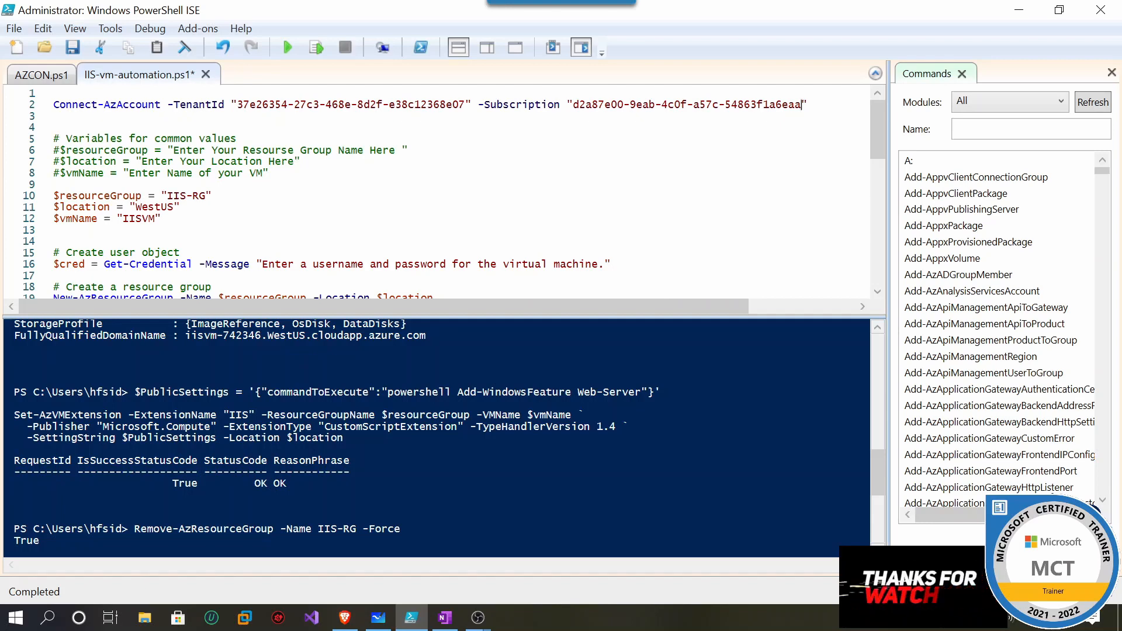
pyautogui.moveTo(54, 93); pyautogui.dragTo(517, 105)
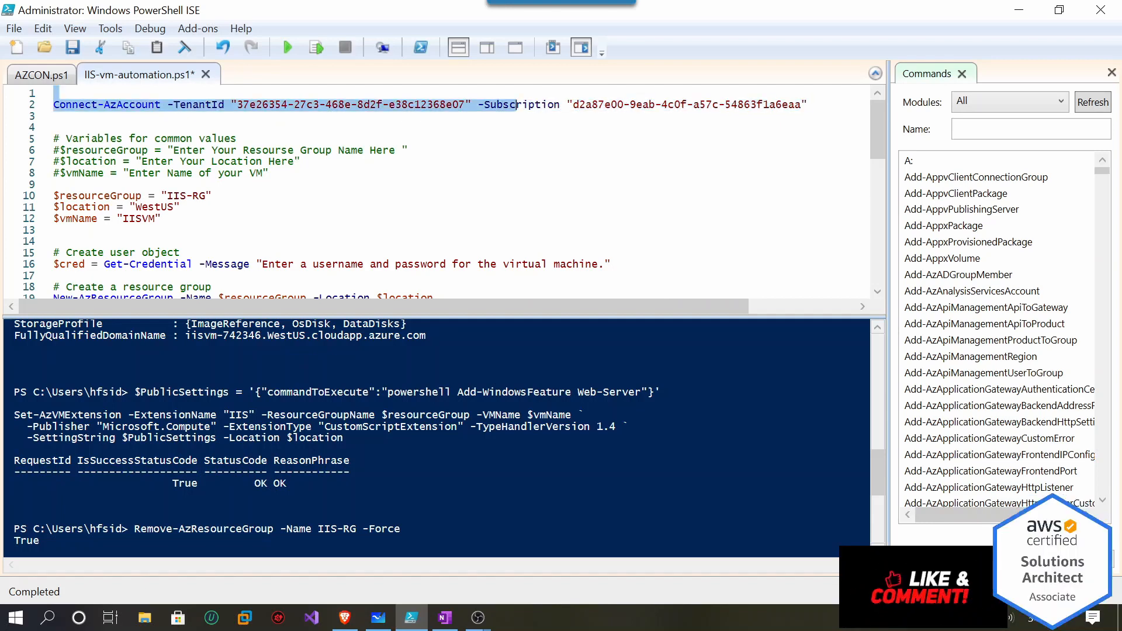
pyautogui.moveTo(807, 106); pyautogui.dragTo(53, 105)
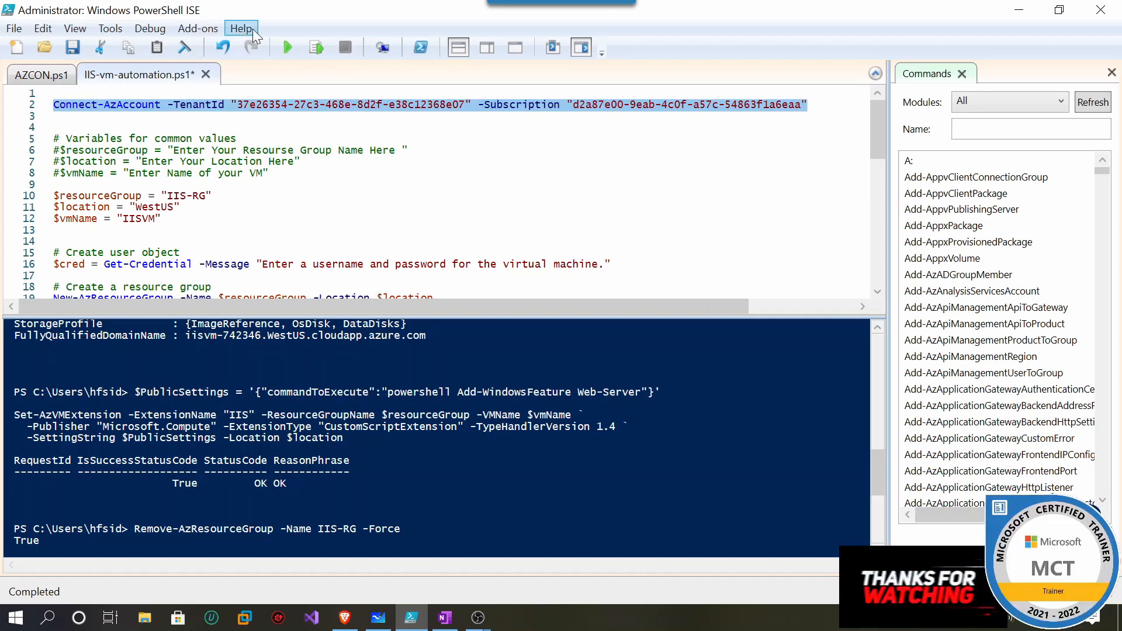
pyautogui.click(316, 49)
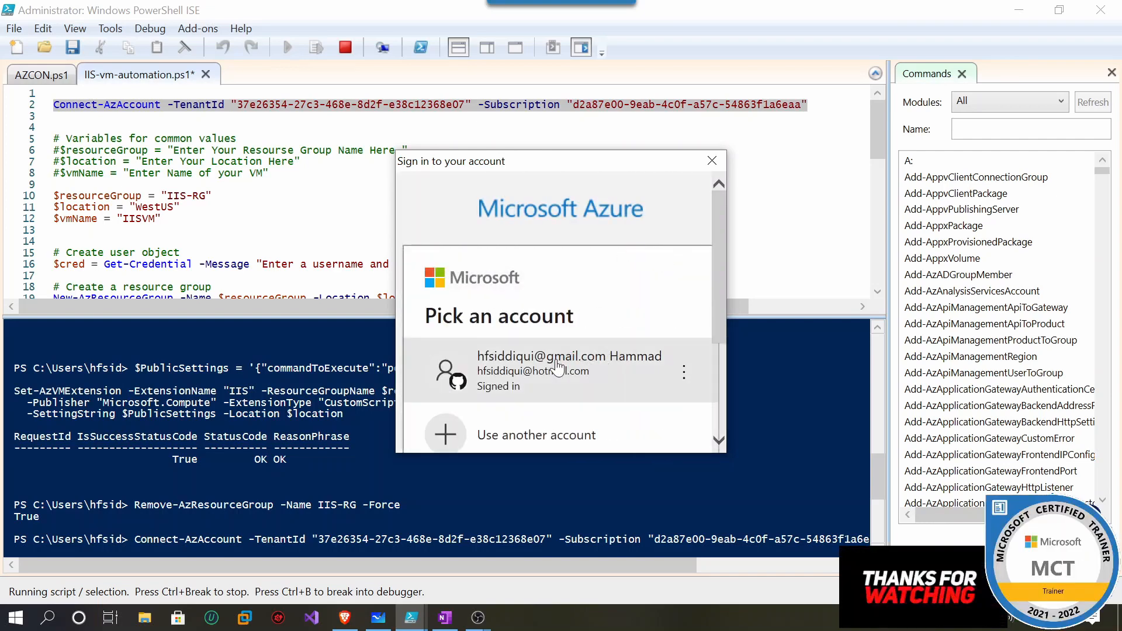
pyautogui.click(563, 365)
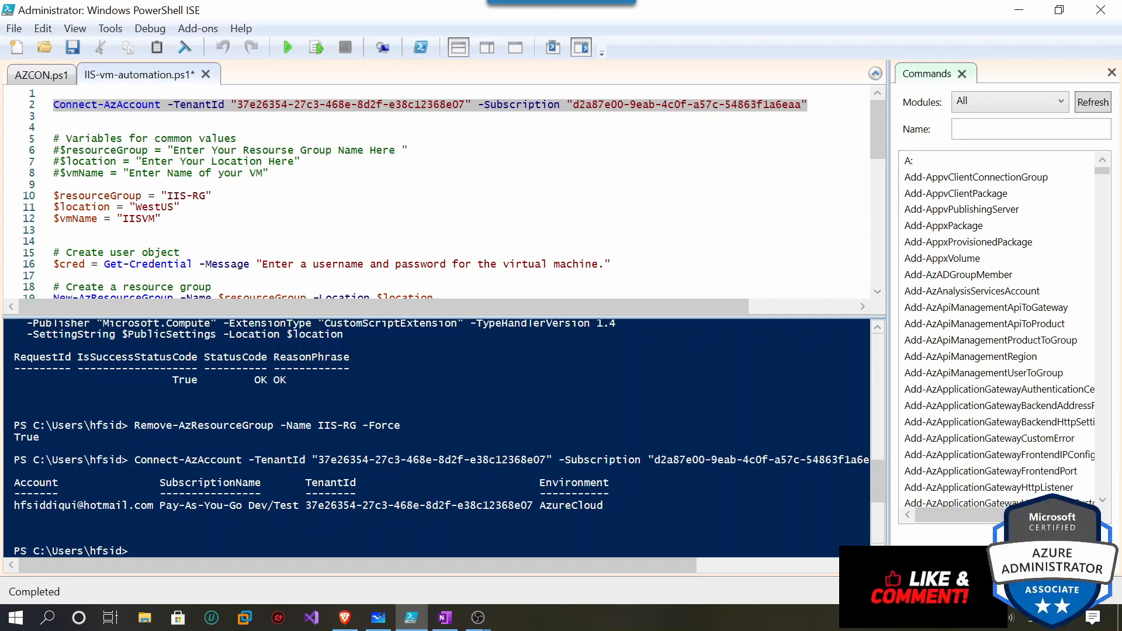
# Find Disconnect-AzAccount in the Commands pane, insert it at the console prompt, and run it.
pyautogui.click(54, 117)
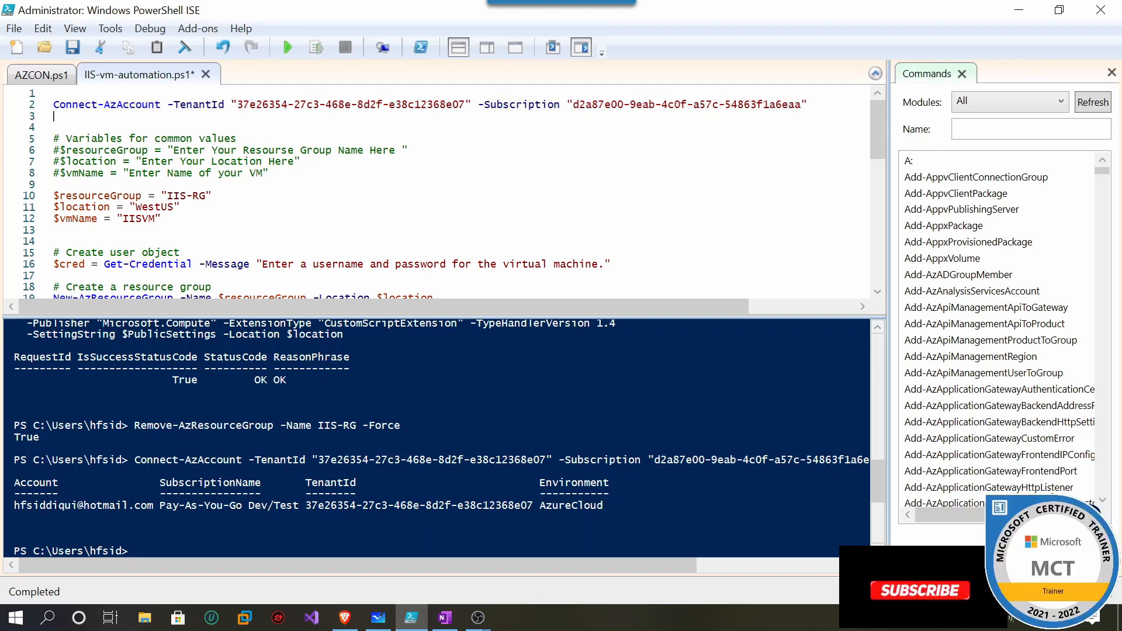
pyautogui.click(1031, 128)
pyautogui.write('a')
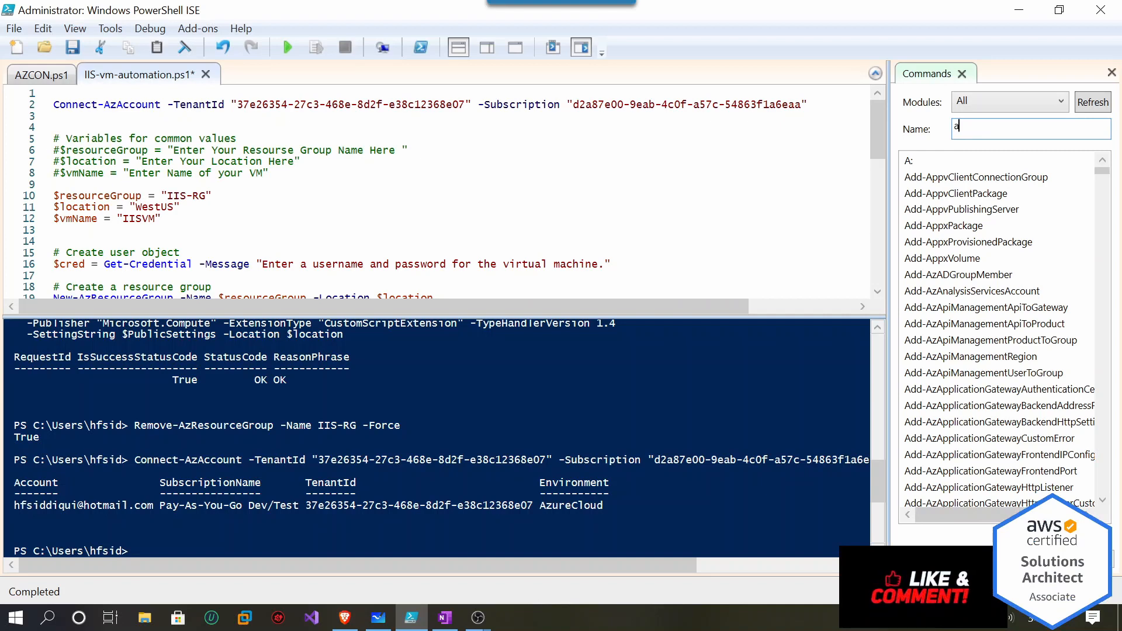
pyautogui.write('DISCO')
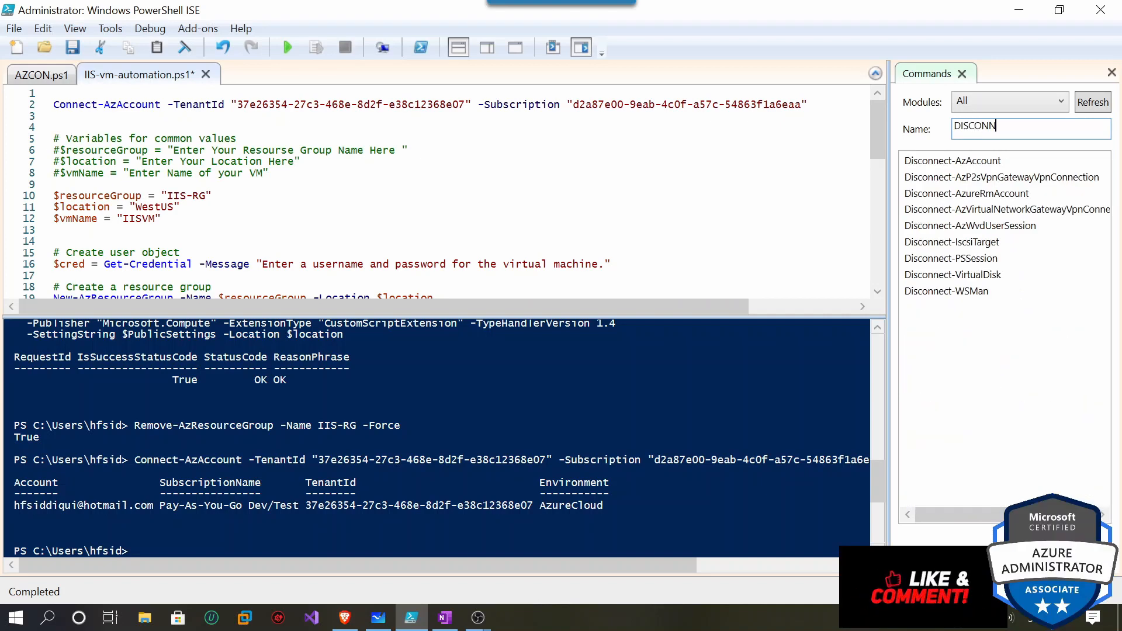
pyautogui.write('NN')
pyautogui.click(978, 165)
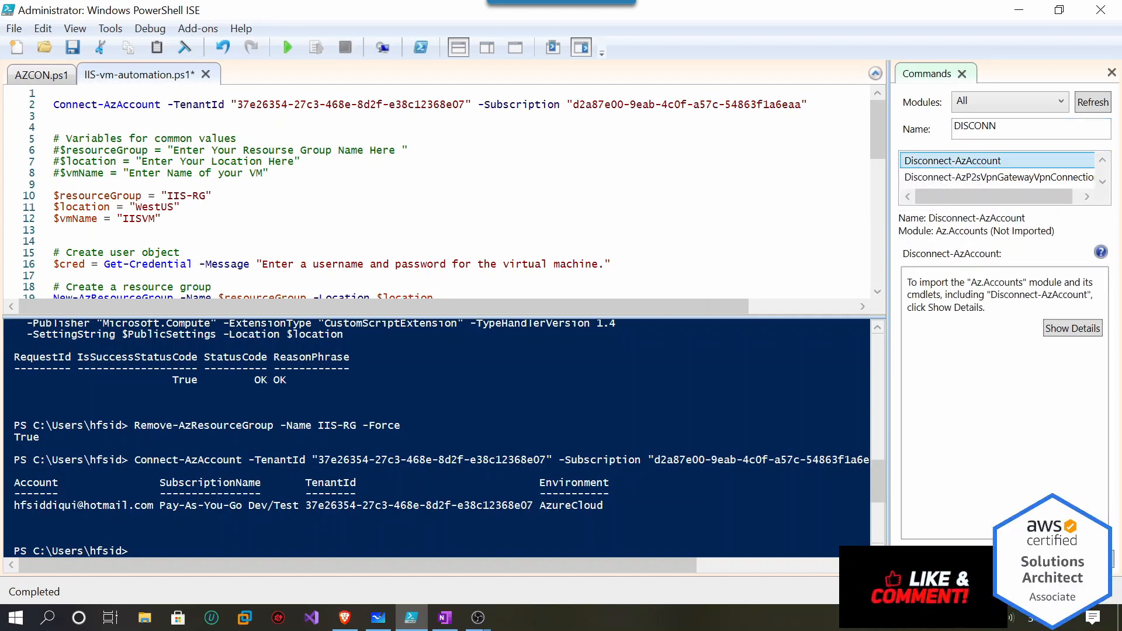
pyautogui.click(54, 116)
pyautogui.press('Return')
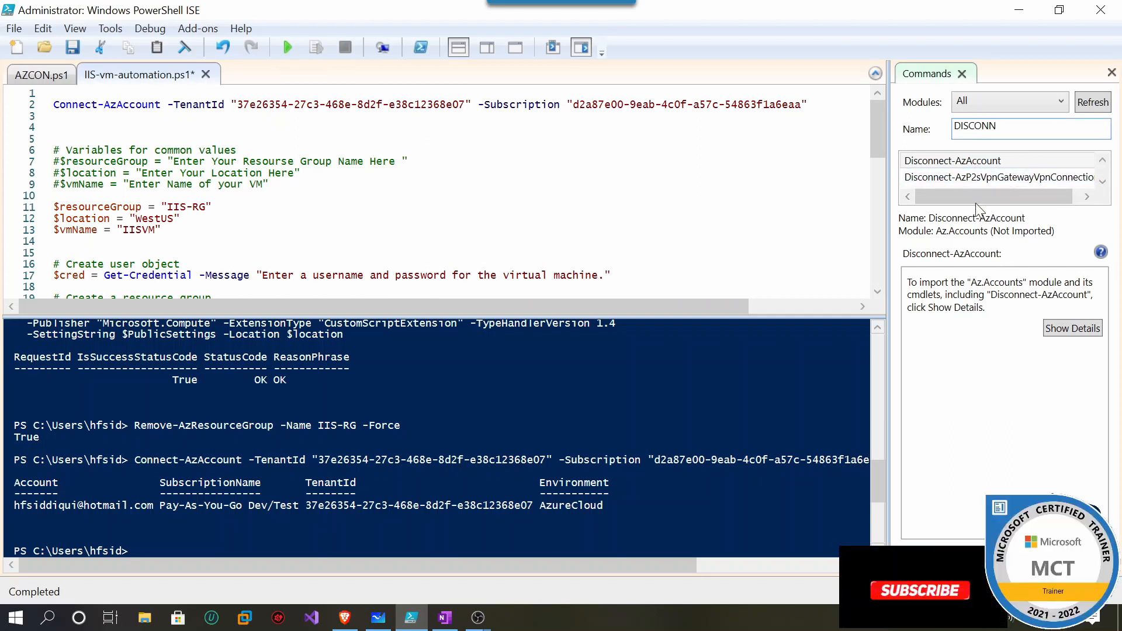
pyautogui.click(956, 163)
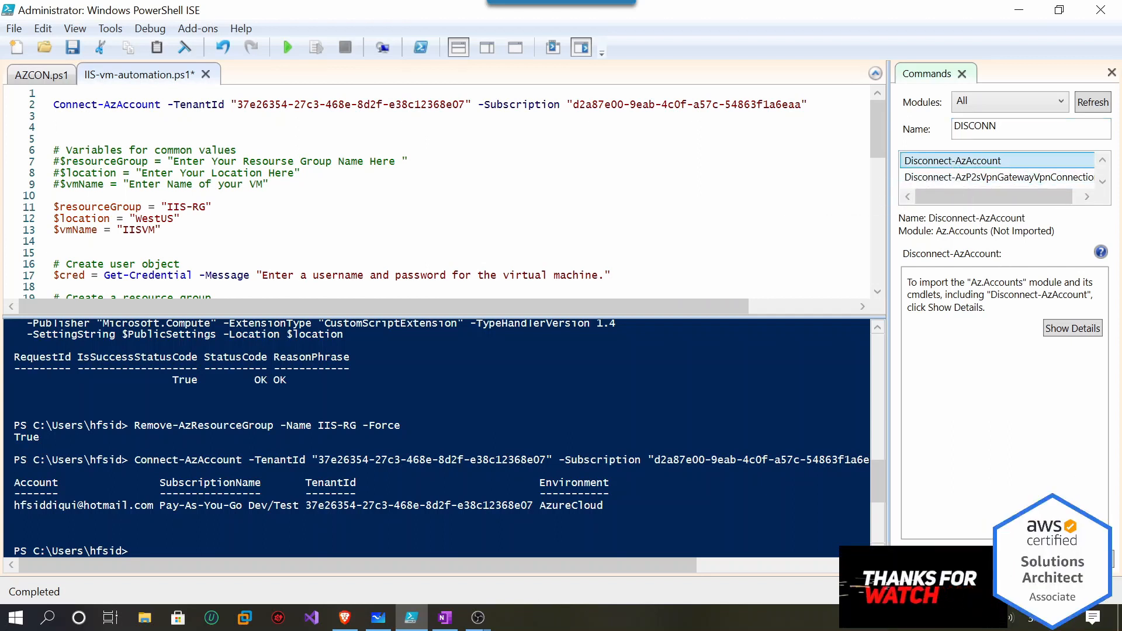
pyautogui.click(1055, 559)
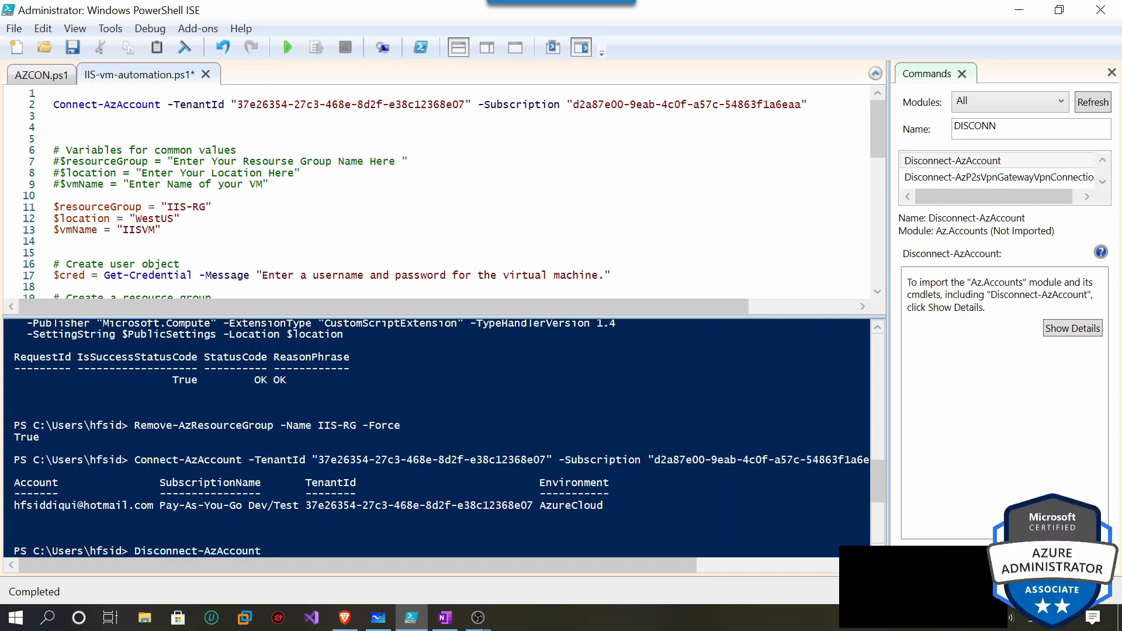
pyautogui.press('Return')
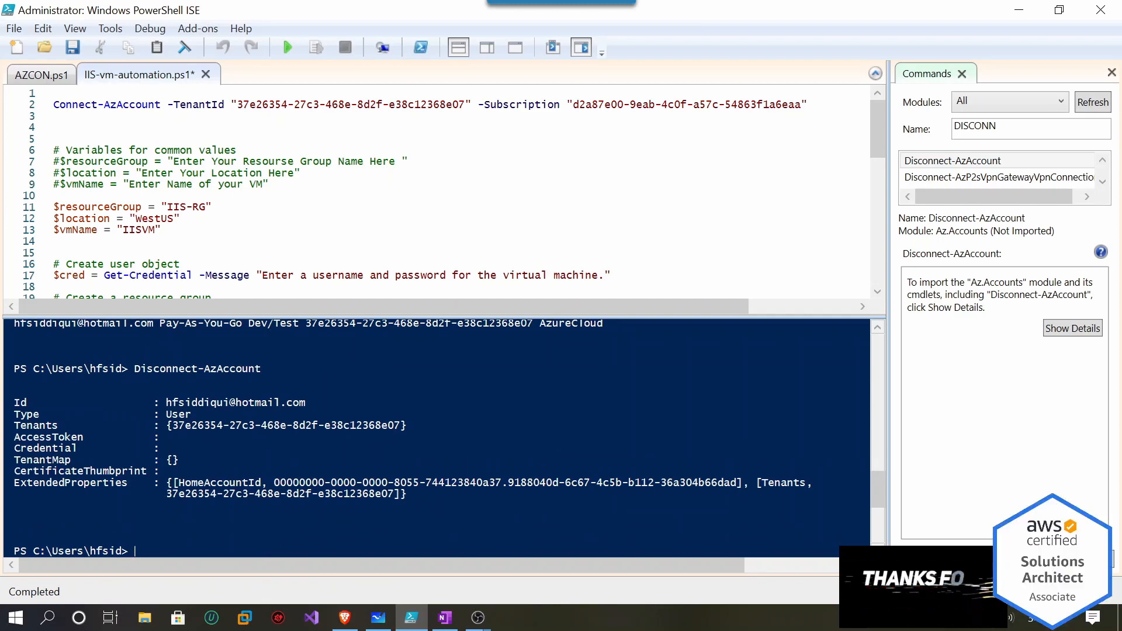
pyautogui.hotkey('alt', 'Tab')
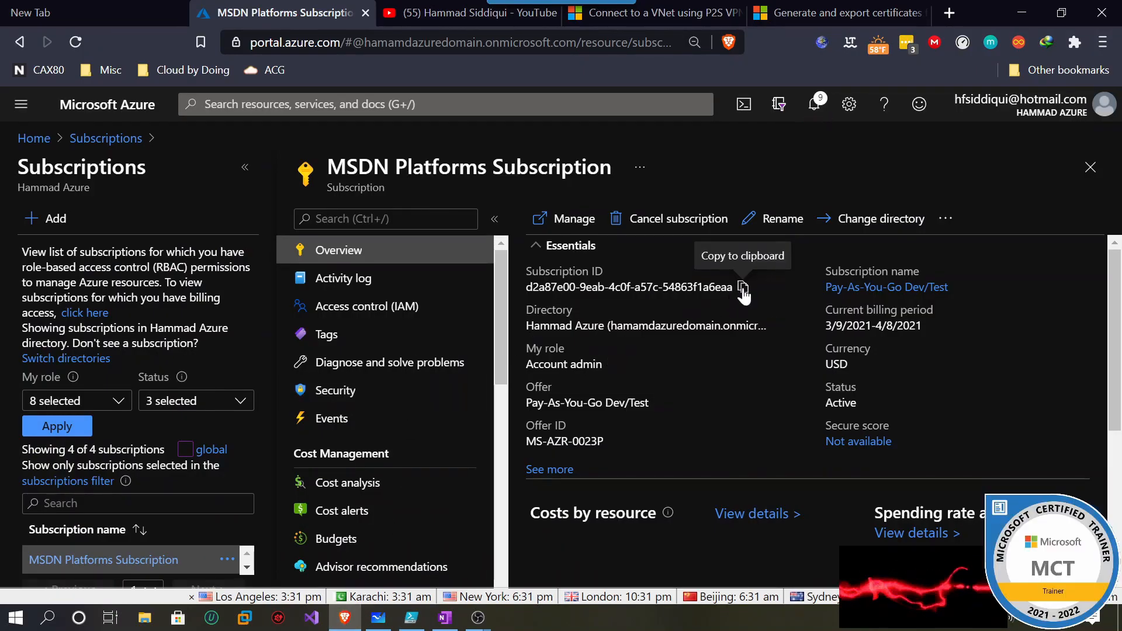
# Copy the MSDN Platforms Subscription ID from the Azure portal's Subscriptions list.
pyautogui.click(88, 139)
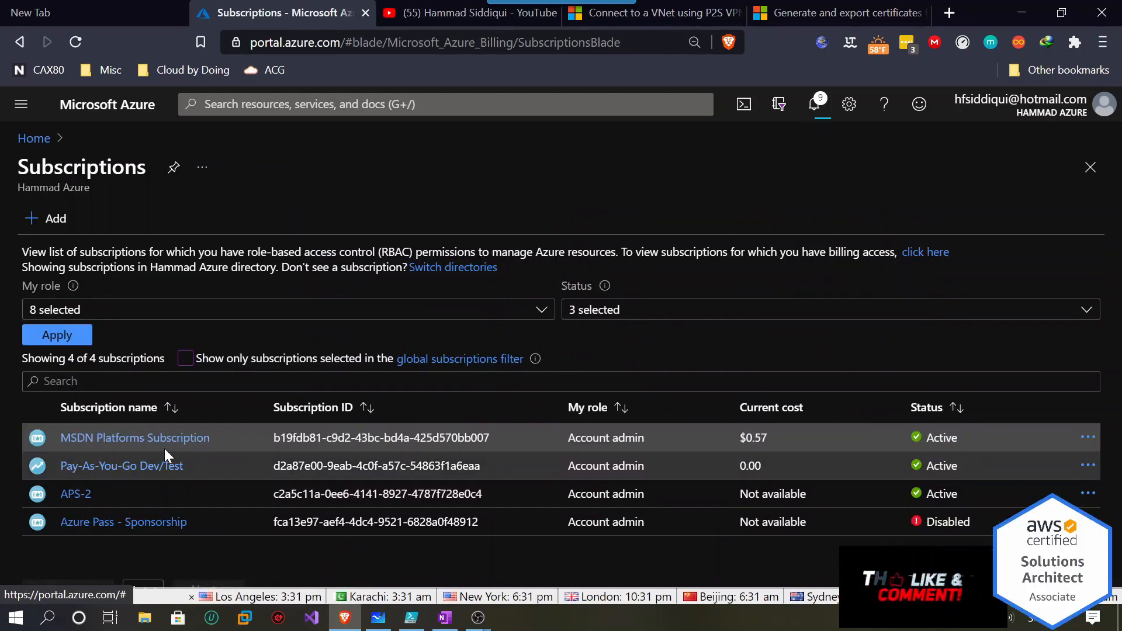
pyautogui.click(139, 440)
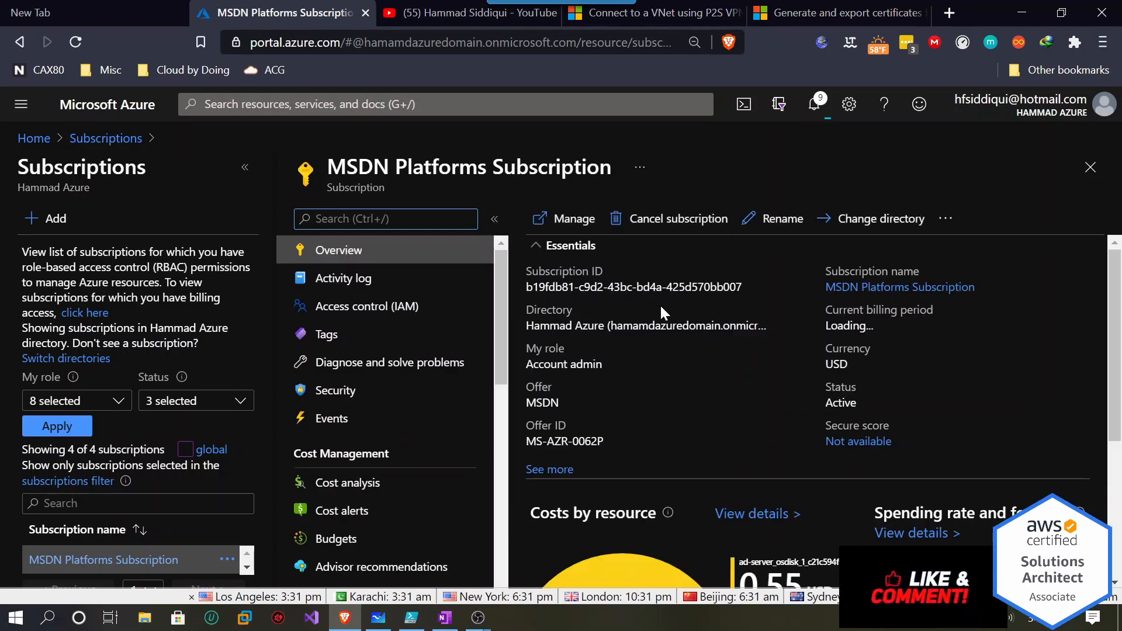
pyautogui.click(753, 287)
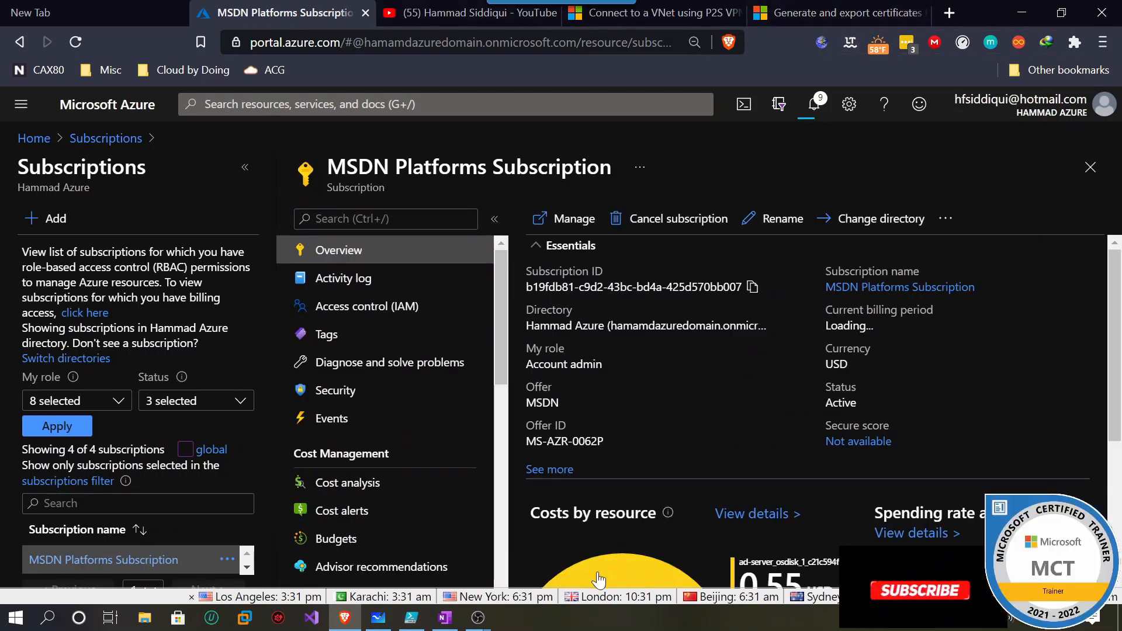
pyautogui.click(410, 617)
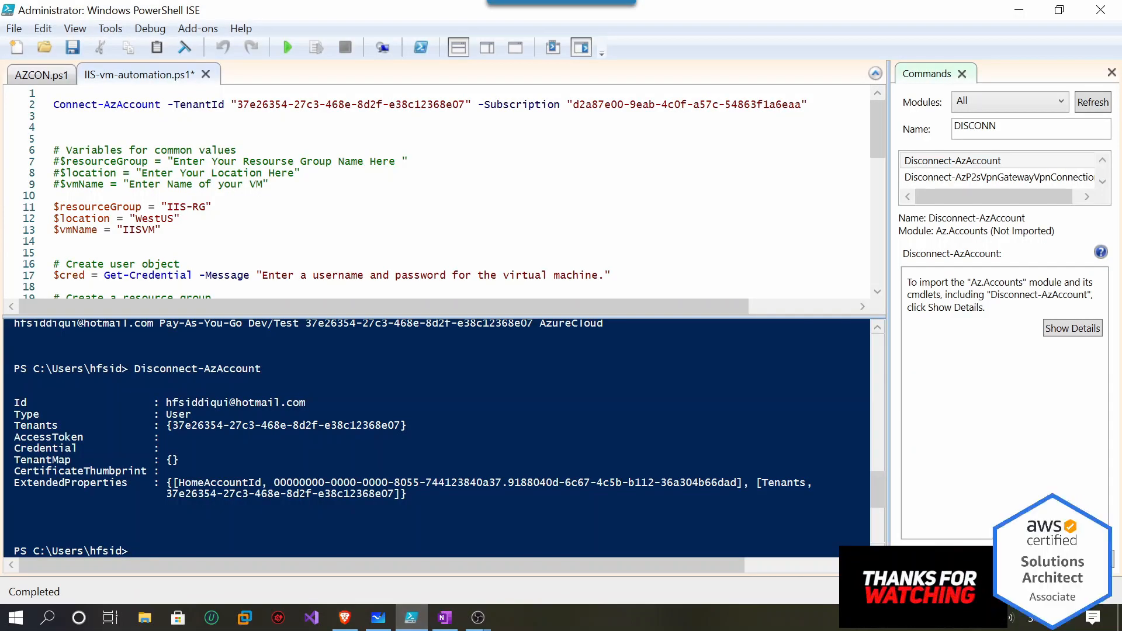
# Paste the copied ID as line 2's -Subscription value, then run Connect-AzAccount and sign in.
pyautogui.moveTo(795, 105); pyautogui.dragTo(571, 105)
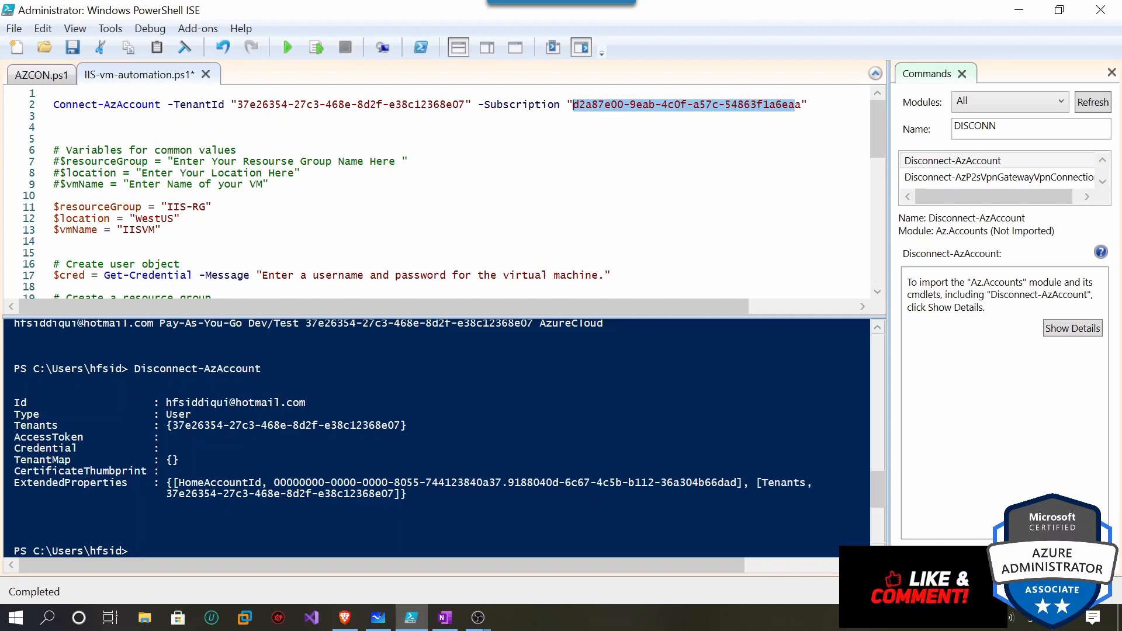
pyautogui.press('BackSpace')
pyautogui.press('Delete')
pyautogui.hotkey('ctrl', 'v')
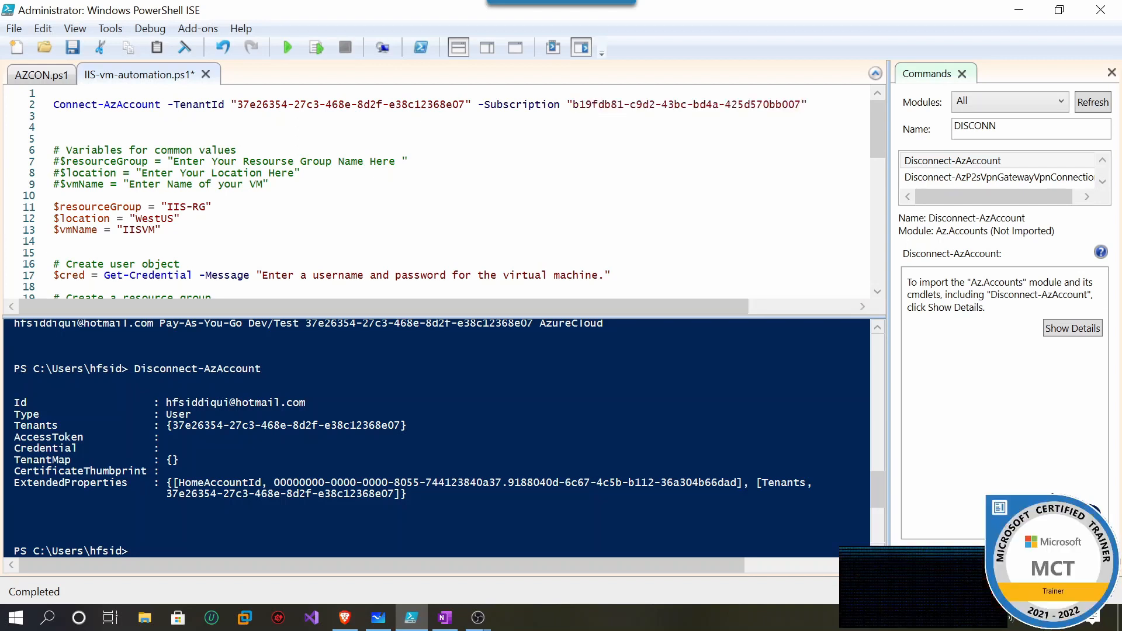
pyautogui.moveTo(808, 106); pyautogui.dragTo(56, 94)
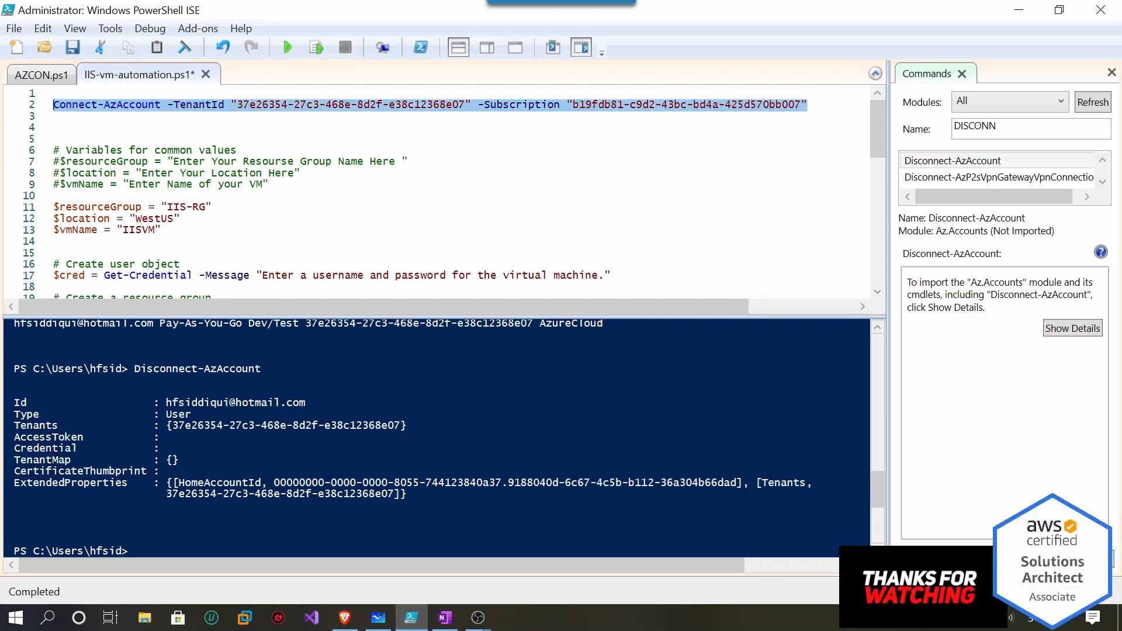
pyautogui.click(316, 47)
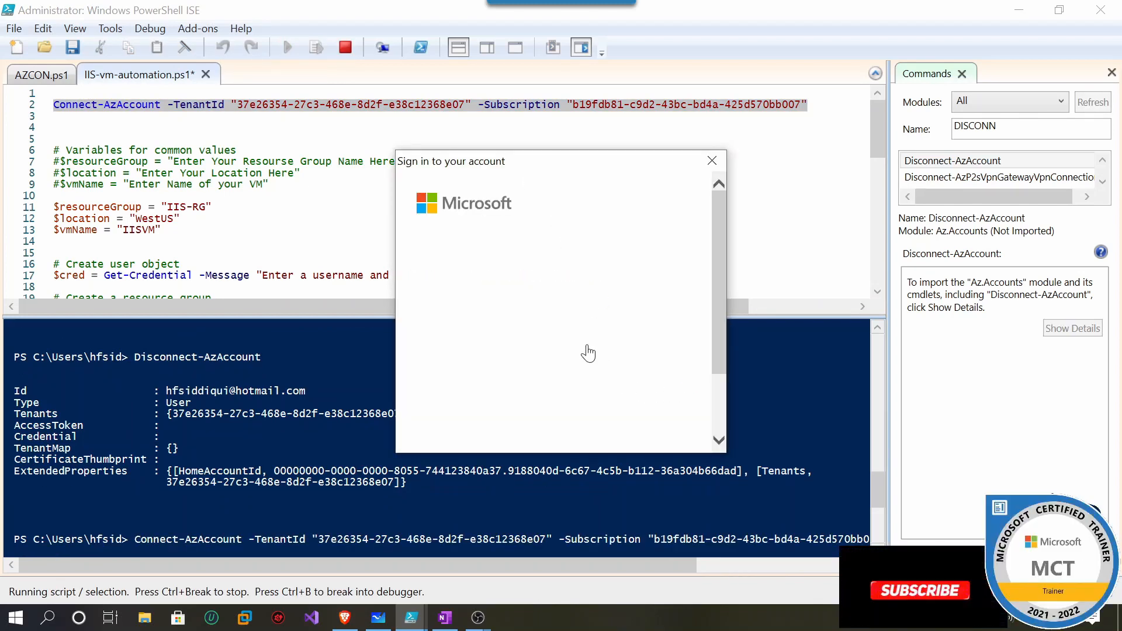
pyautogui.click(523, 367)
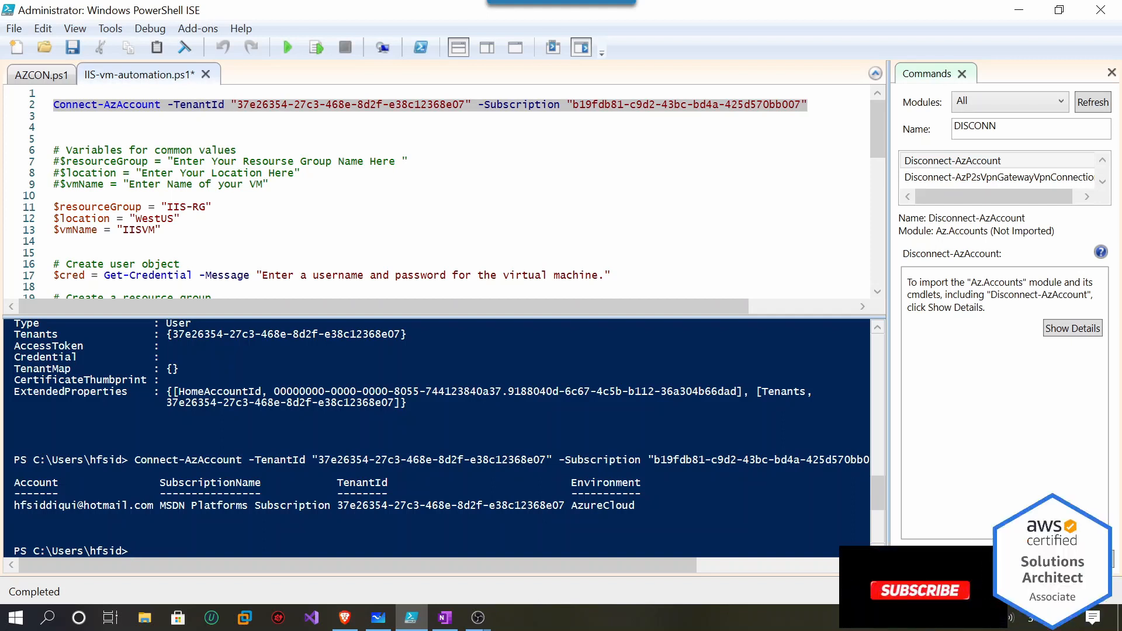
# Highlight the MSDN Platforms Subscription name in the output and the resourceGroup and location variables.
pyautogui.moveTo(331, 505); pyautogui.dragTo(181, 505)
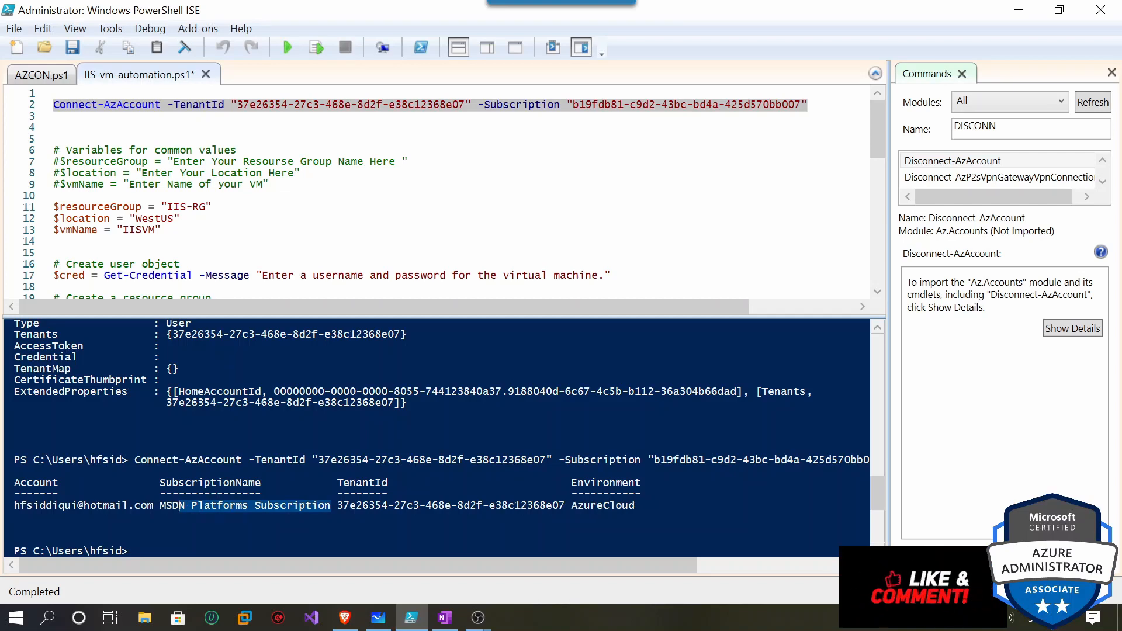
pyautogui.scroll(-1, 444, 193)
pyautogui.moveTo(181, 505); pyautogui.dragTo(160, 505)
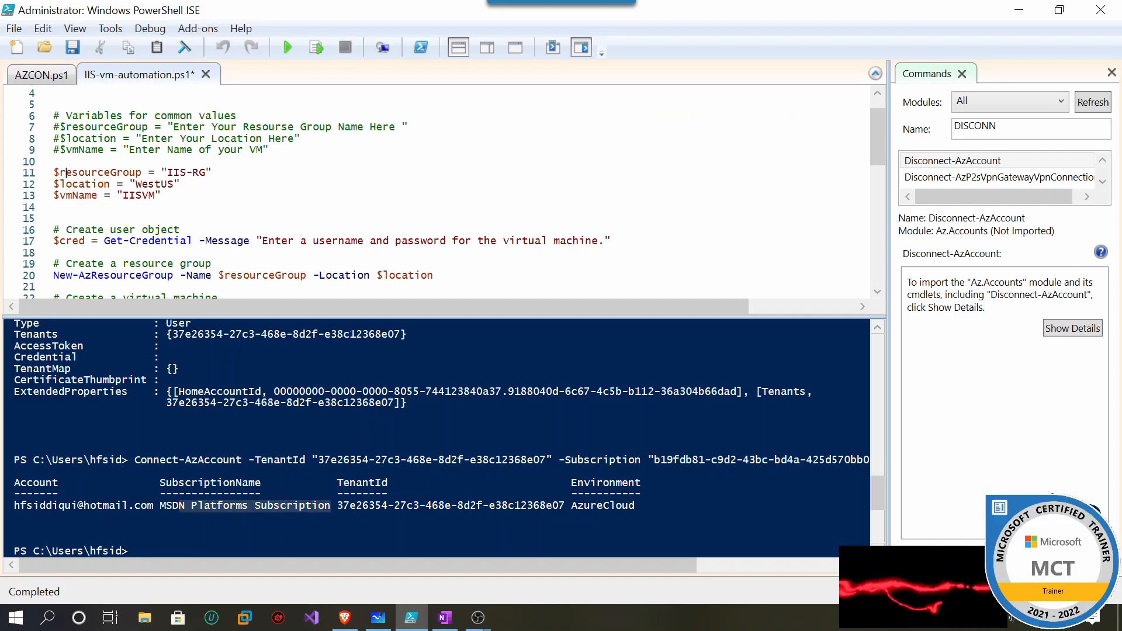
pyautogui.moveTo(65, 173); pyautogui.dragTo(141, 172)
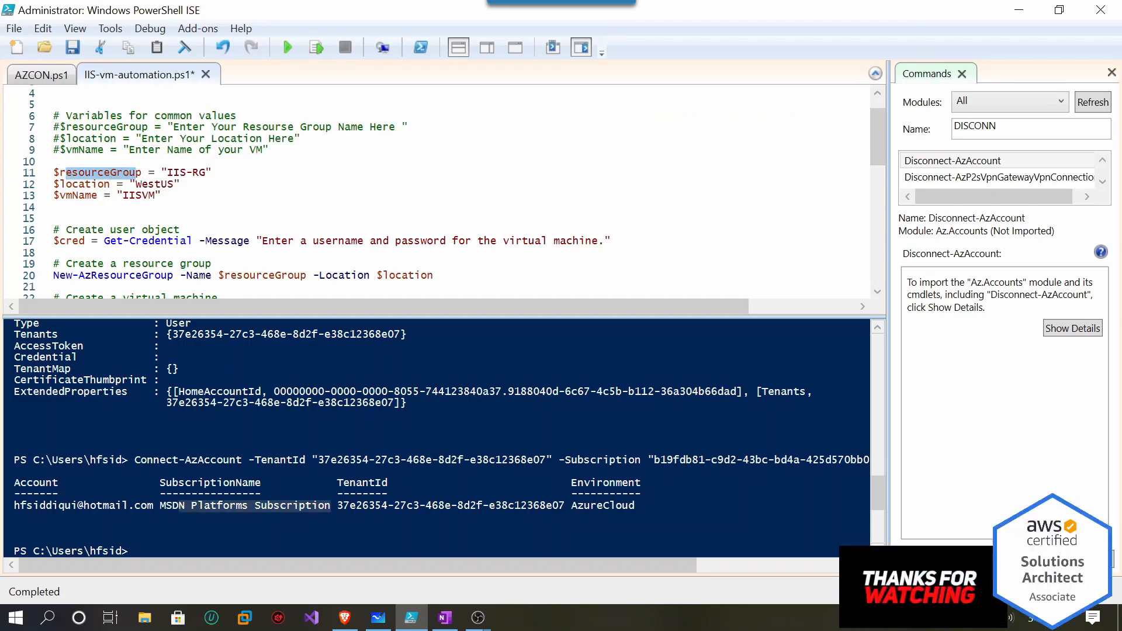
pyautogui.moveTo(59, 184); pyautogui.dragTo(93, 195)
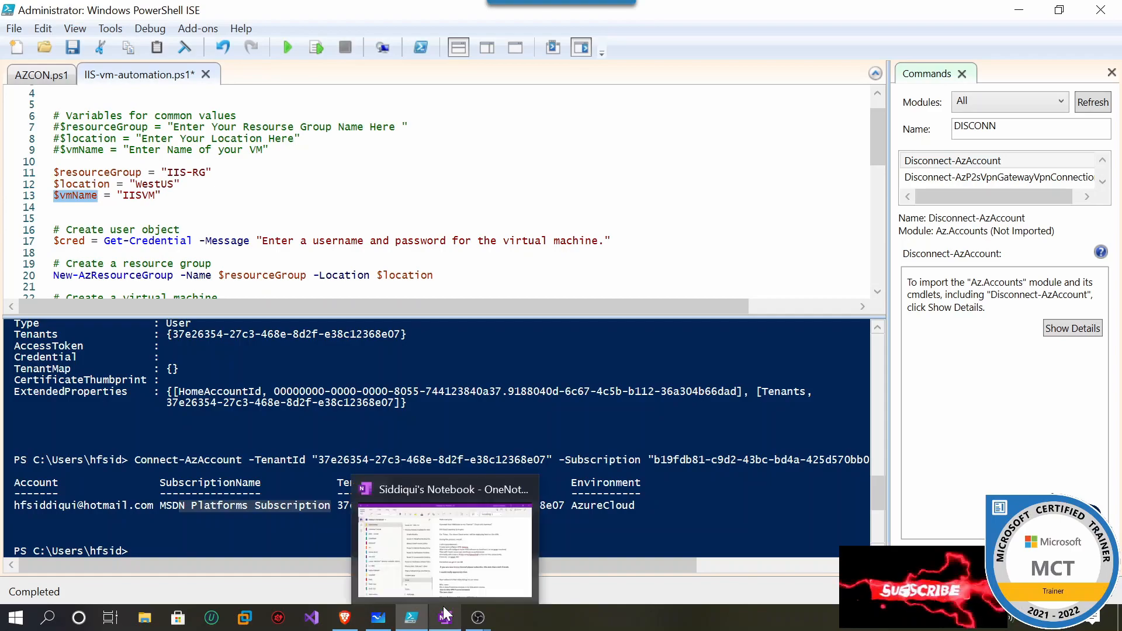
# Open the P2S-VPN resource group from Home > Resource groups and copy its name from the title.
pyautogui.click(353, 624)
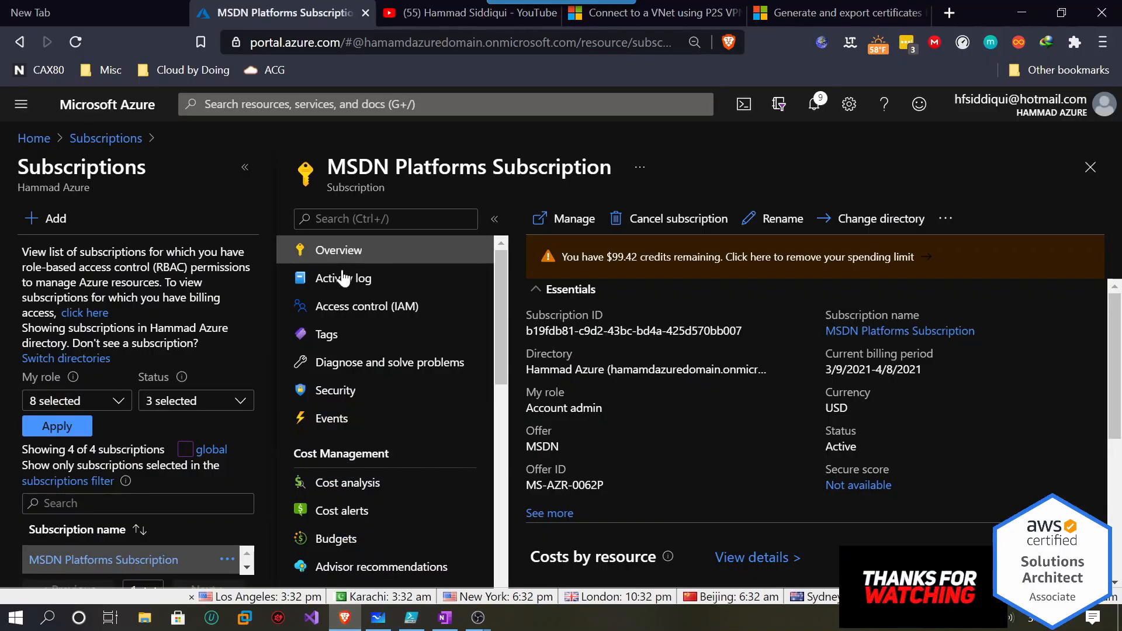
pyautogui.click(37, 138)
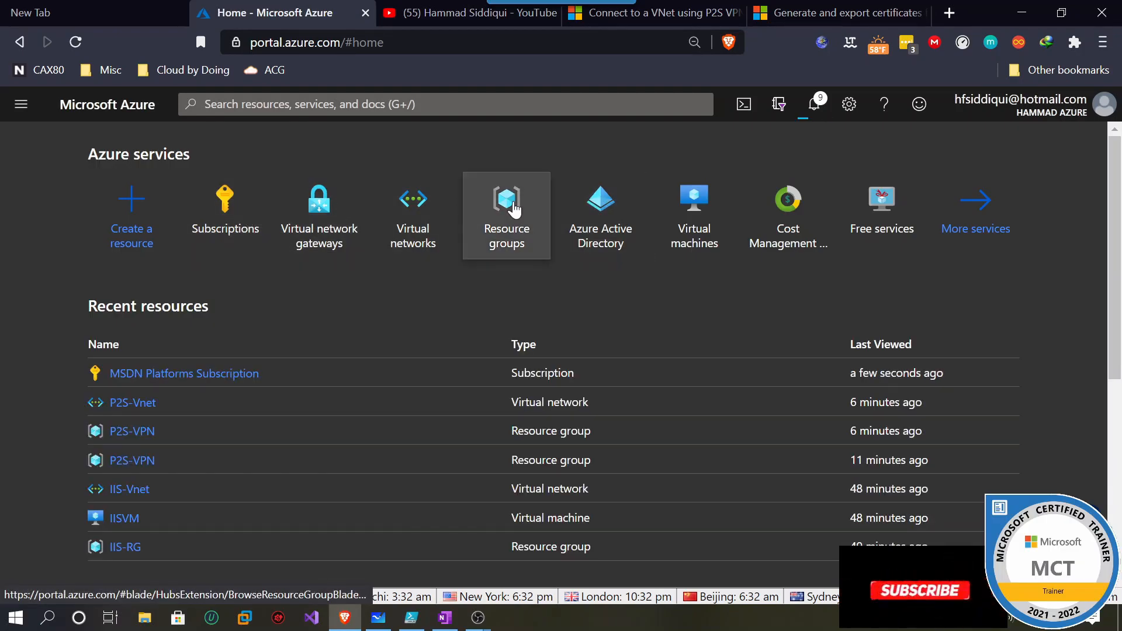
pyautogui.click(508, 200)
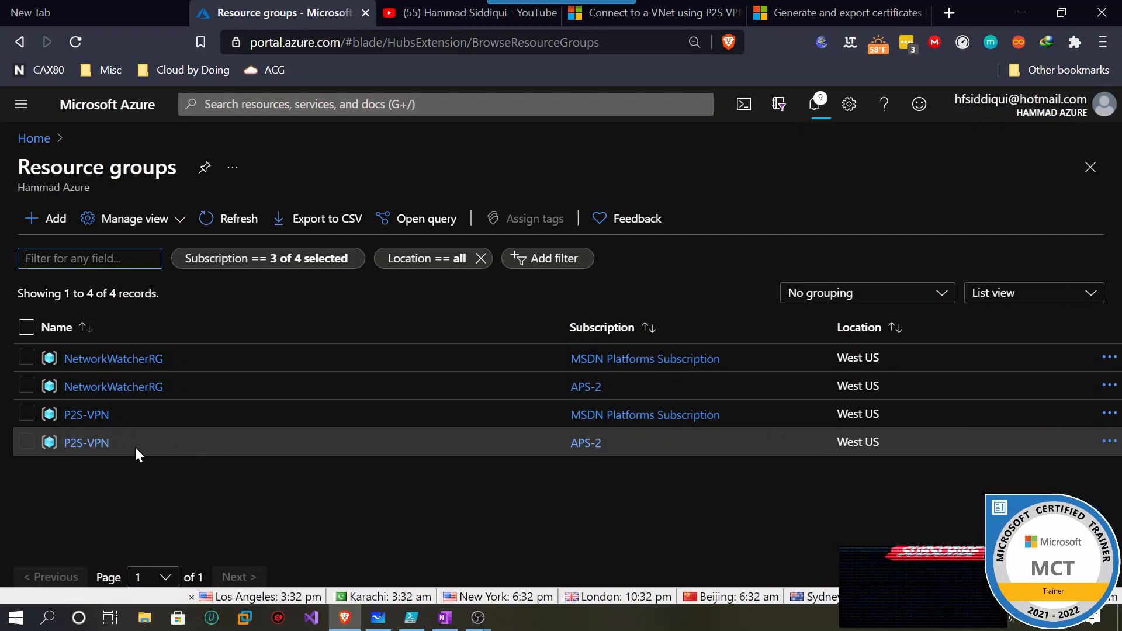
pyautogui.doubleClick(74, 419)
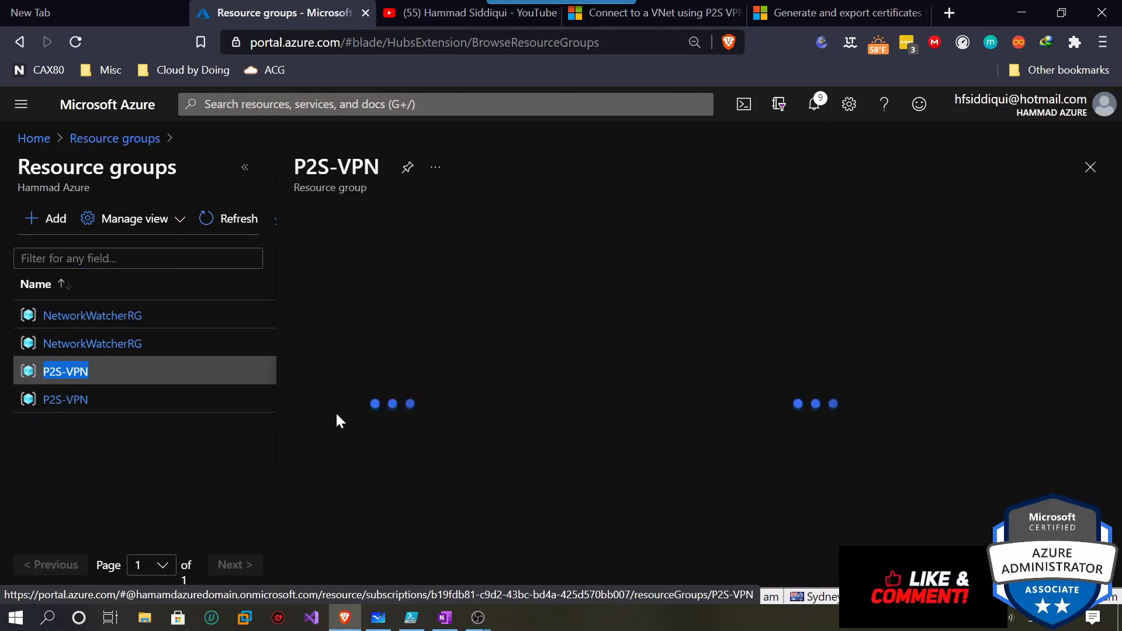
pyautogui.moveTo(414, 175); pyautogui.dragTo(326, 170)
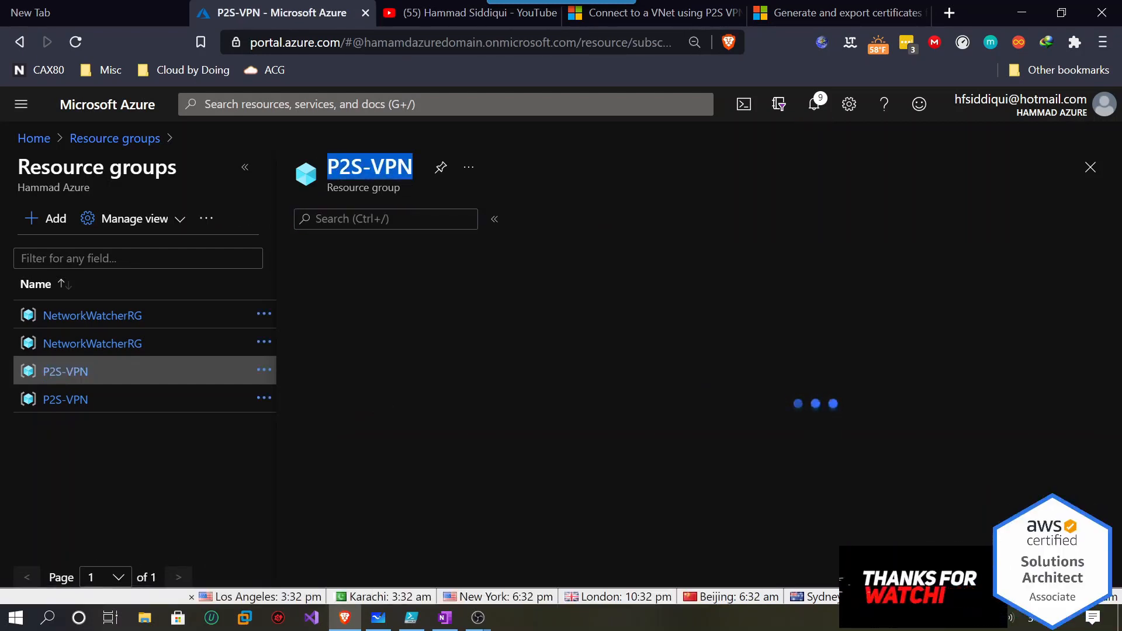
pyautogui.rightClick(339, 168)
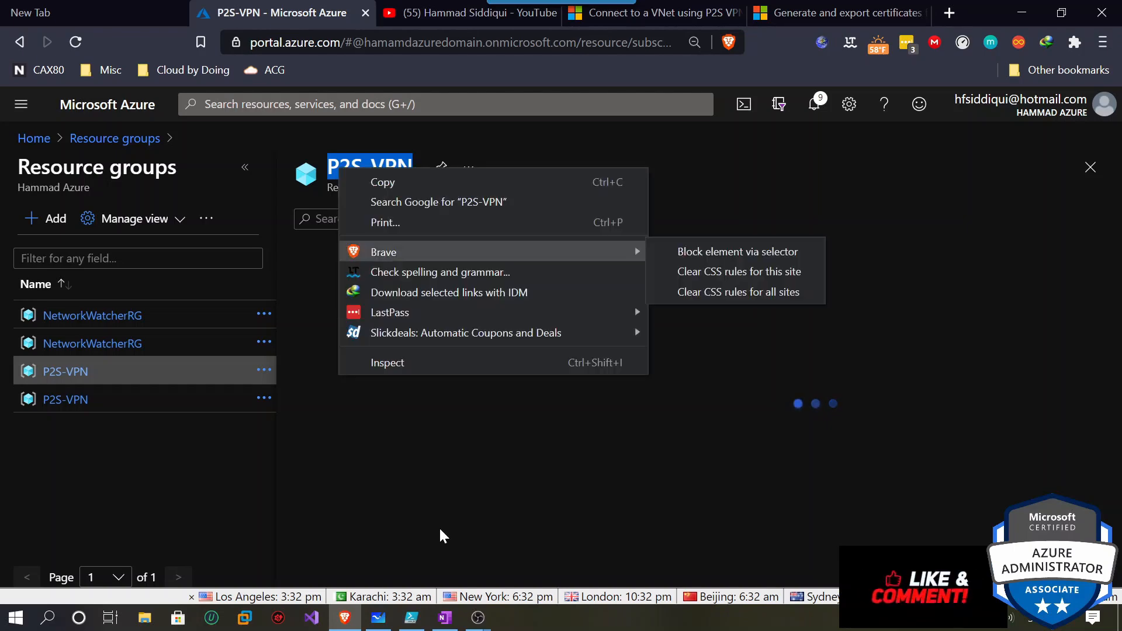
pyautogui.click(388, 183)
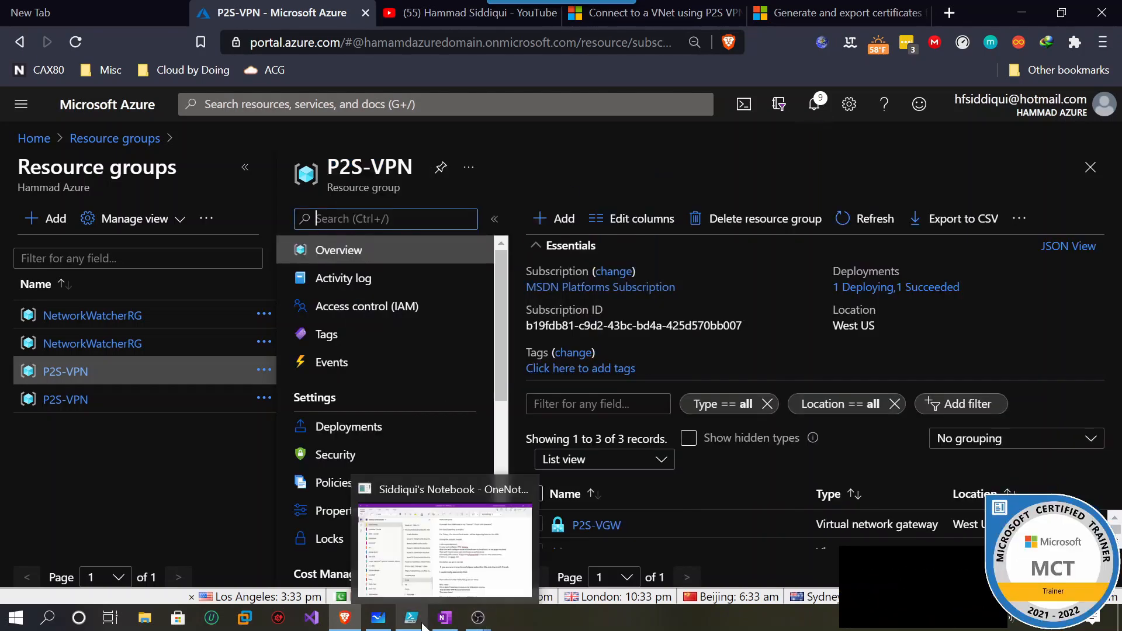
# Change the resource group value on line 11 from IIS-RG to p2s-rg.
pyautogui.click(411, 618)
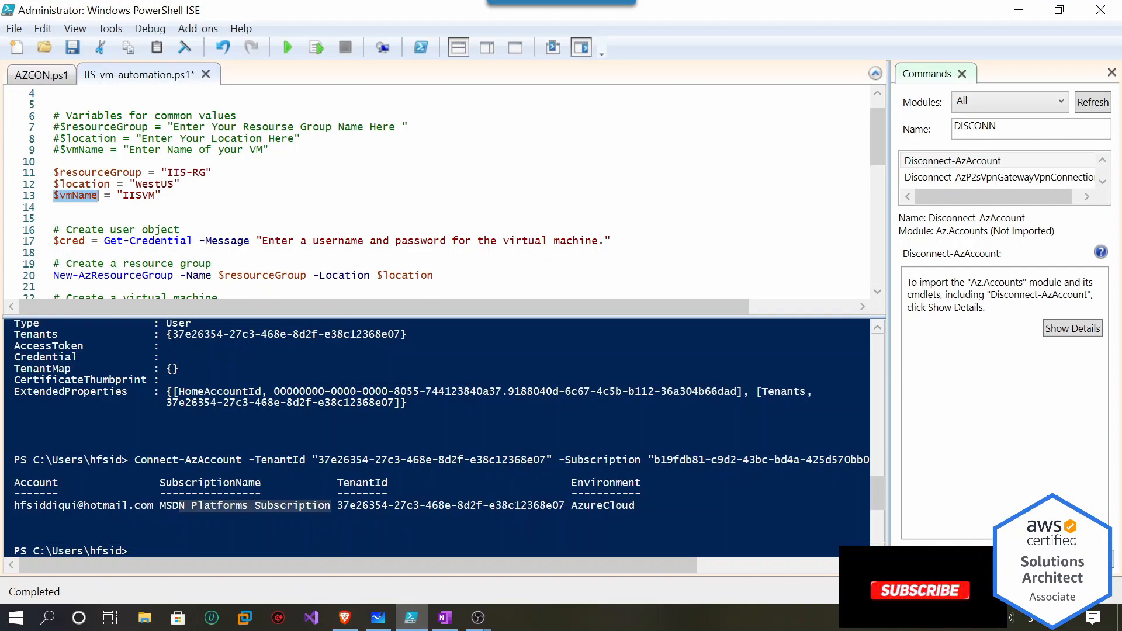
pyautogui.moveTo(205, 173); pyautogui.dragTo(168, 174)
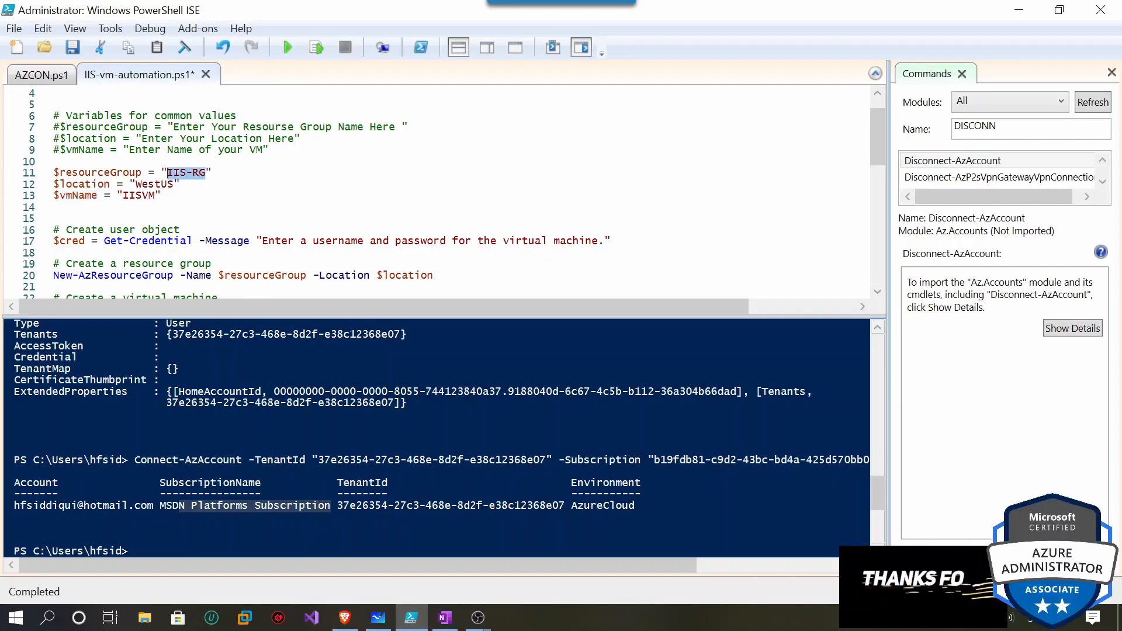
pyautogui.hotkey('ctrl', 'v')
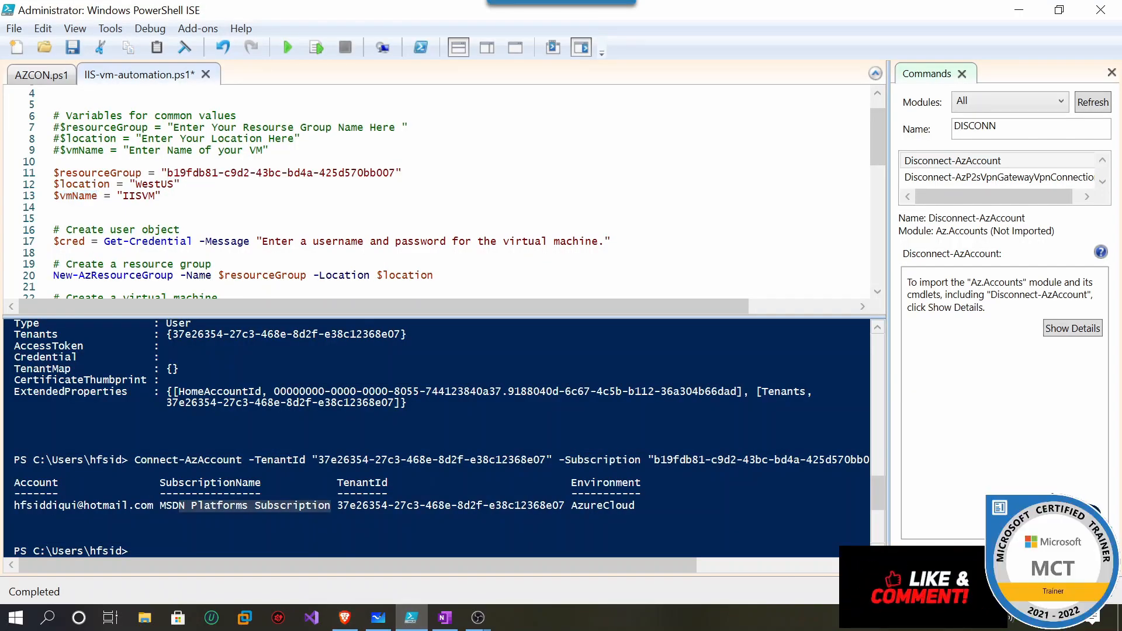
pyautogui.moveTo(397, 173); pyautogui.dragTo(168, 174)
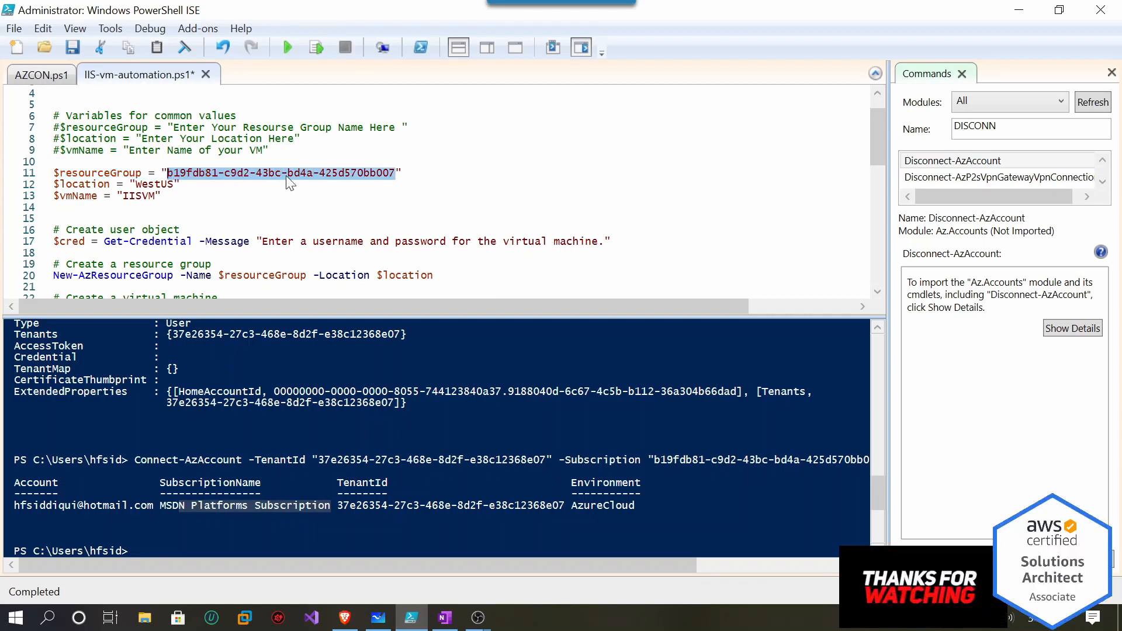
pyautogui.write('p2s')
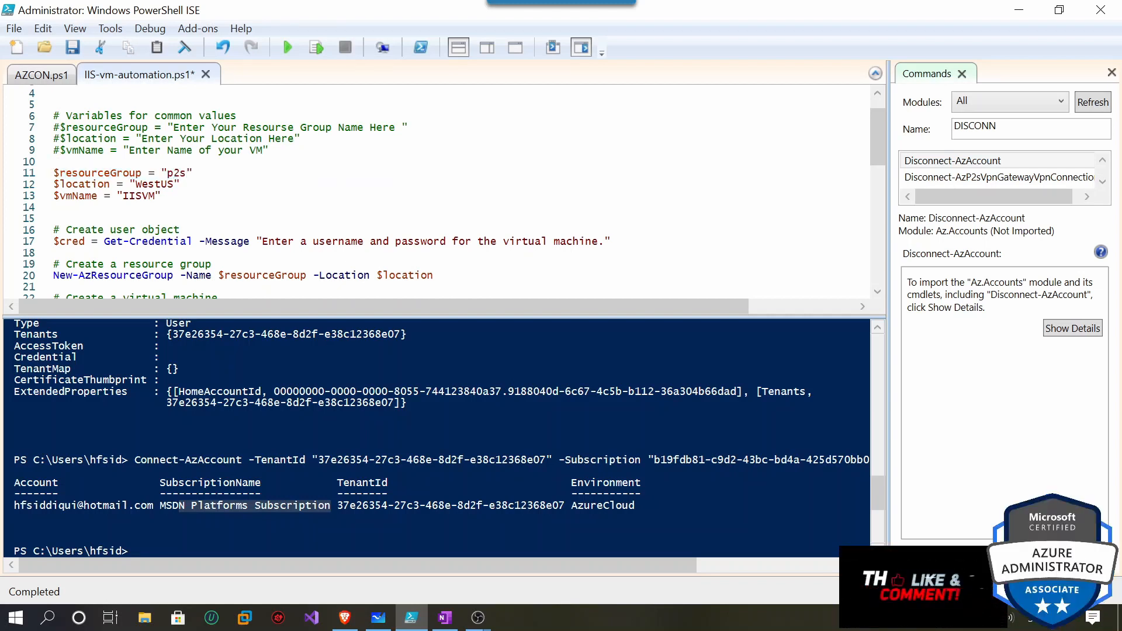
pyautogui.write('-rg')
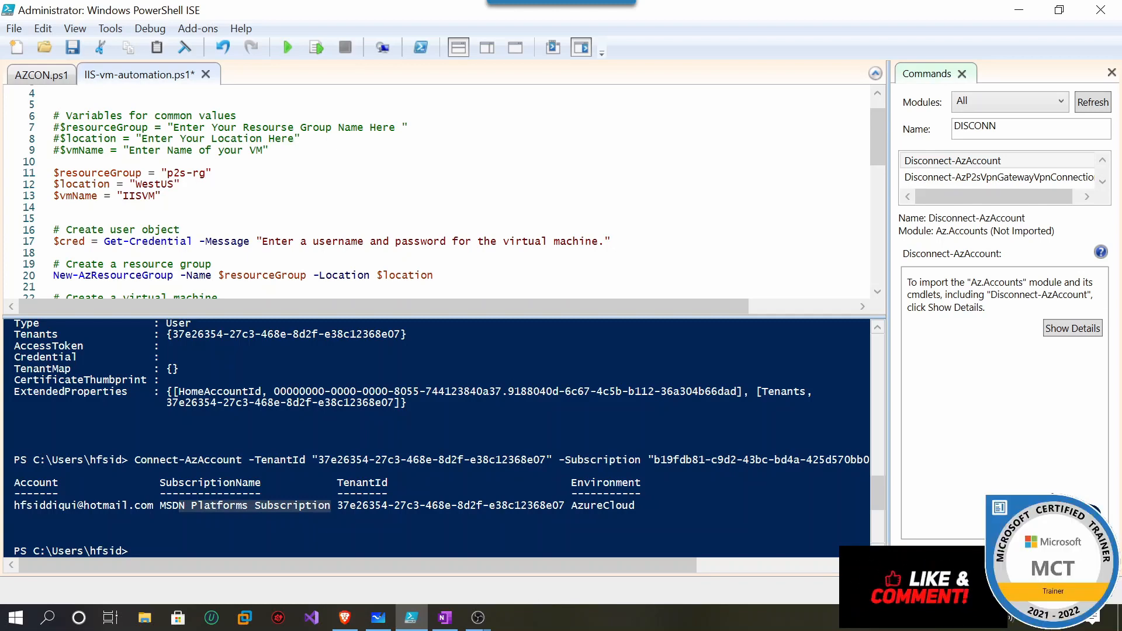
# Run lines 11–13 to assign resourceGroup p2s-rg, location WestUS and vmName IISVM.
pyautogui.scroll(-1, 444, 193)
pyautogui.moveTo(161, 161); pyautogui.dragTo(53, 138)
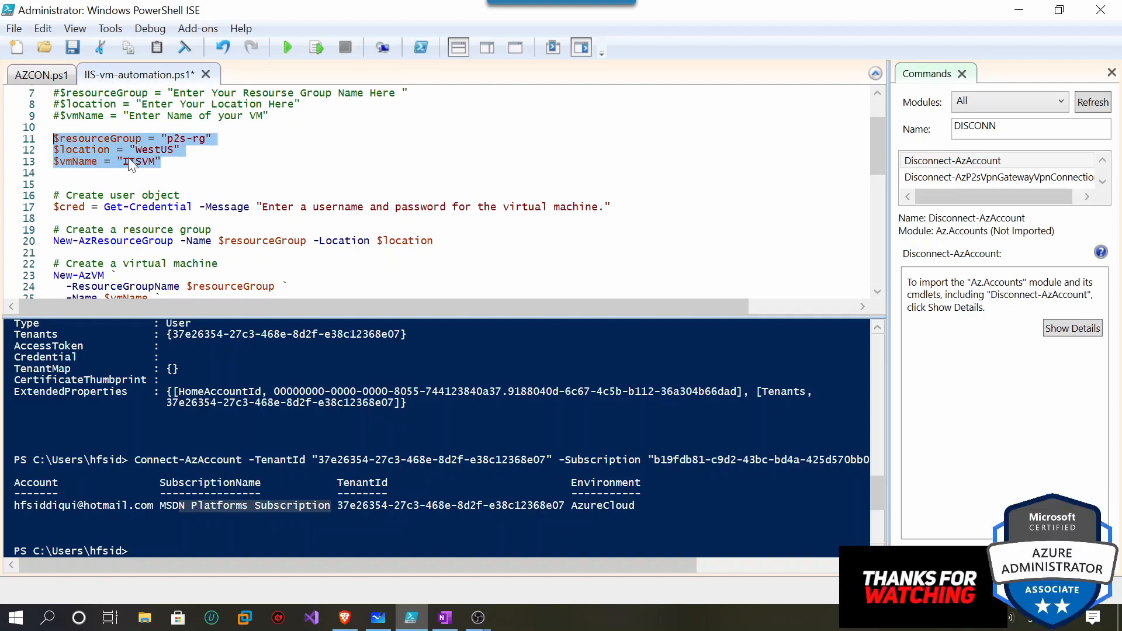
pyautogui.click(318, 46)
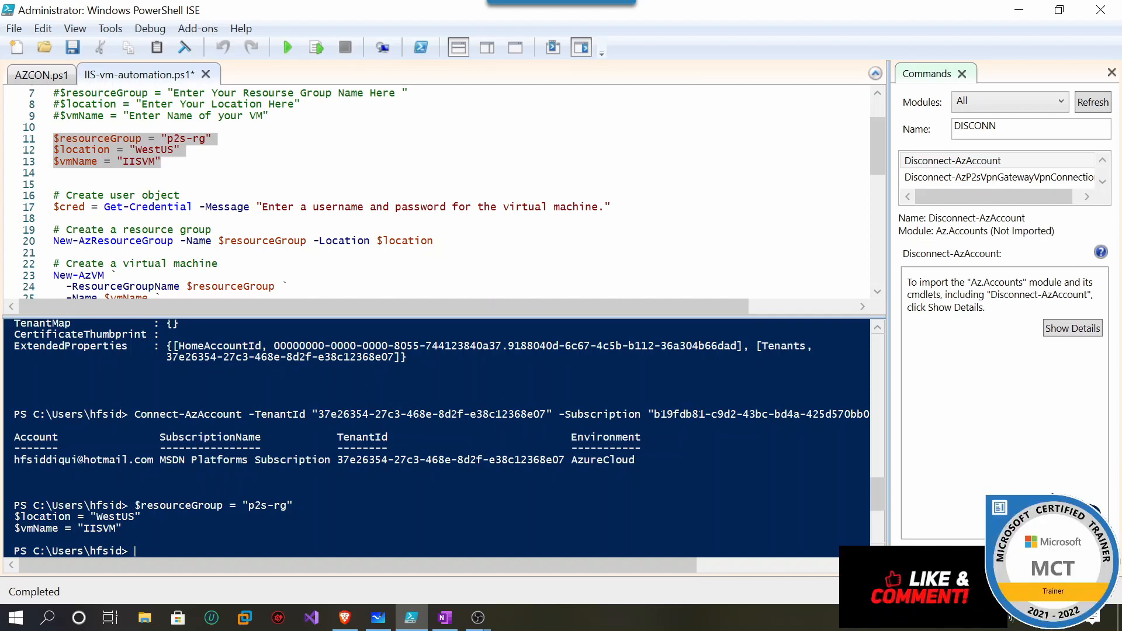
# Run $cred on its own from line 17 to check its current contents.
pyautogui.moveTo(54, 208); pyautogui.dragTo(368, 200)
pyautogui.moveTo(183, 194); pyautogui.dragTo(612, 207)
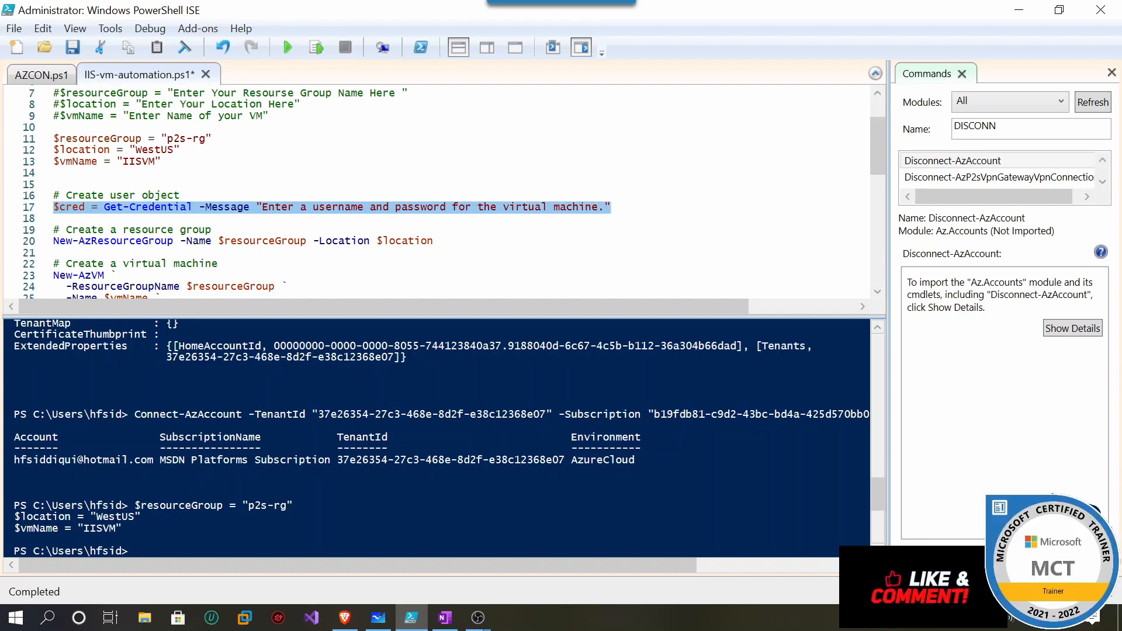
pyautogui.click(94, 207)
pyautogui.moveTo(86, 208); pyautogui.dragTo(53, 207)
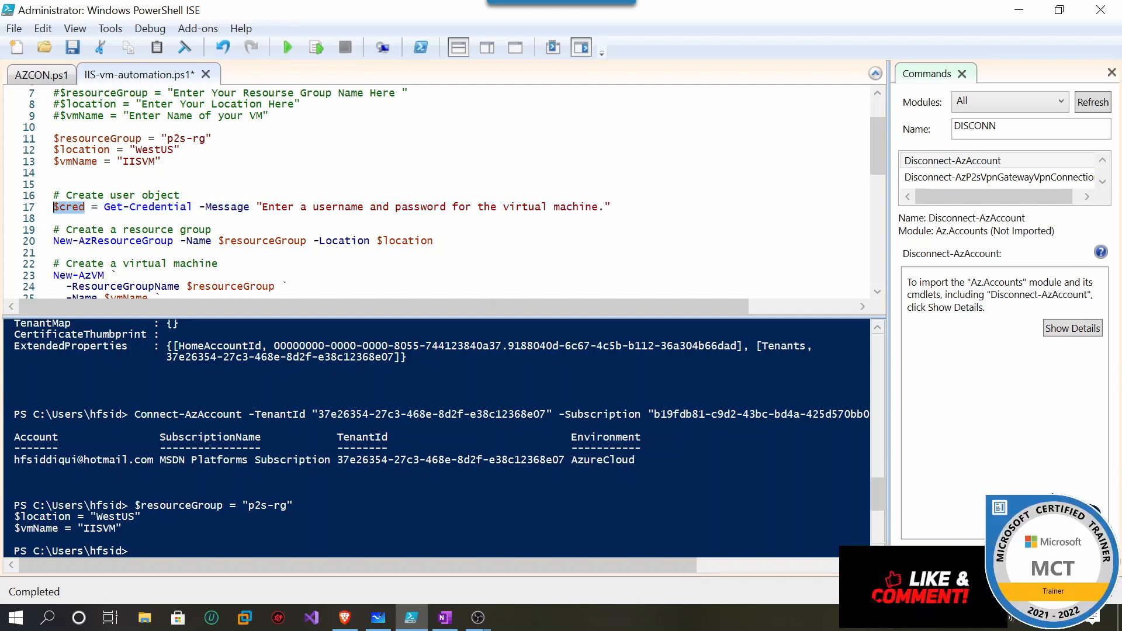
pyautogui.click(321, 45)
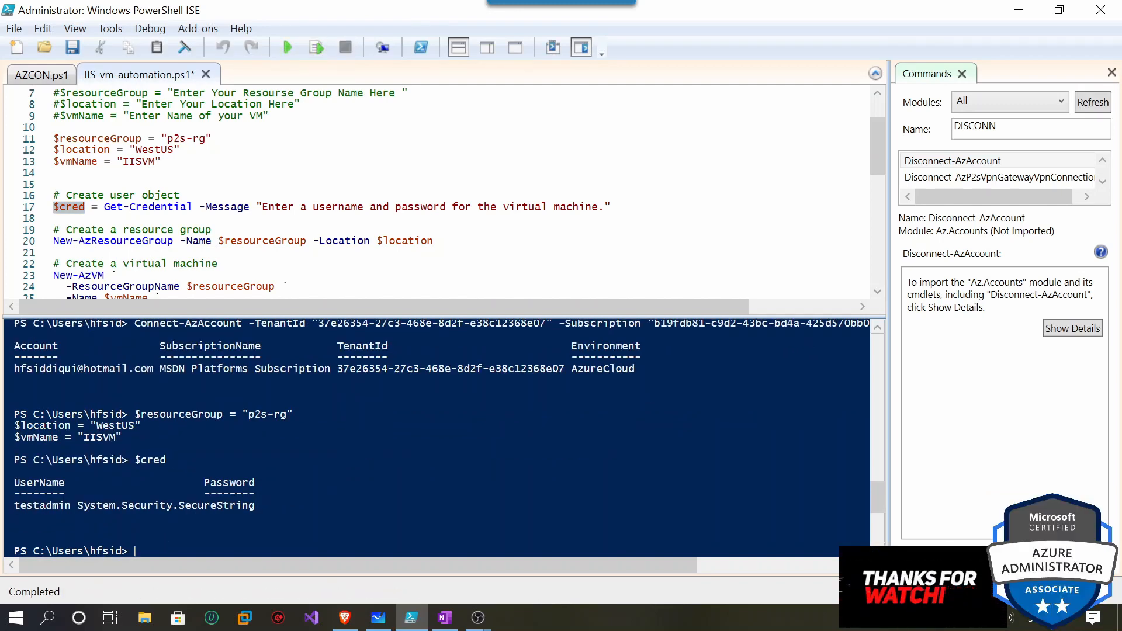
# Run the Get-Credential line 17 and enter the VM administrator username and password.
pyautogui.moveTo(610, 207); pyautogui.dragTo(54, 207)
pyautogui.click(316, 47)
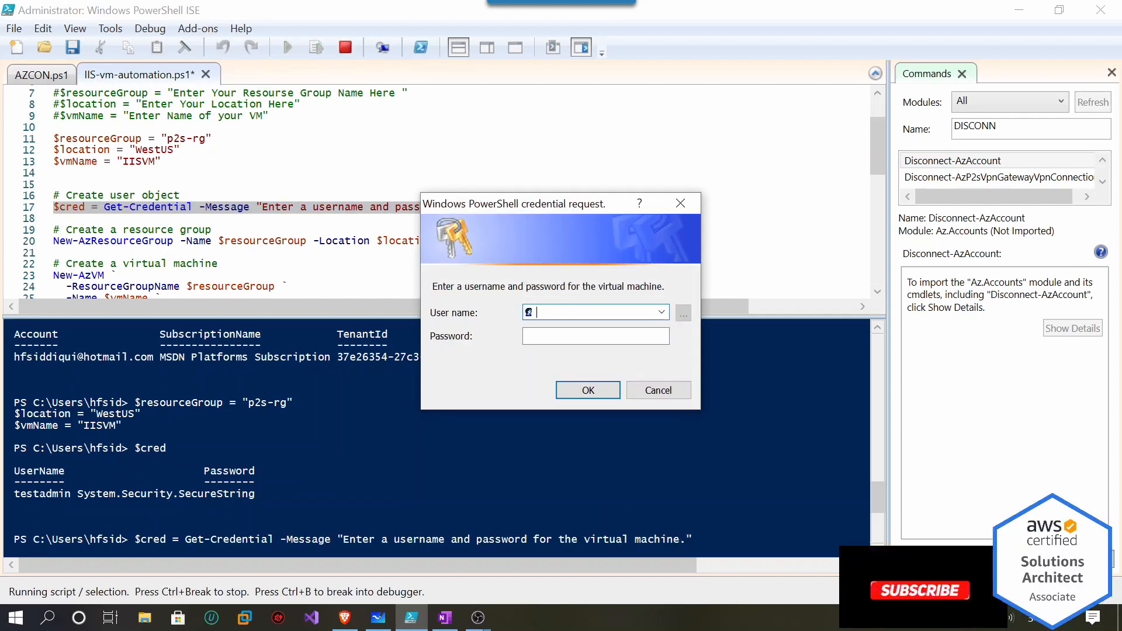
pyautogui.write('TESTADMIN')
pyautogui.press('BackSpace')
pyautogui.press('BackSpace')
pyautogui.press('BackSpace')
pyautogui.press('BackSpace')
pyautogui.press('BackSpace')
pyautogui.press('BackSpace')
pyautogui.press('BackSpace')
pyautogui.write('testadmi')
pyautogui.press('Tab')
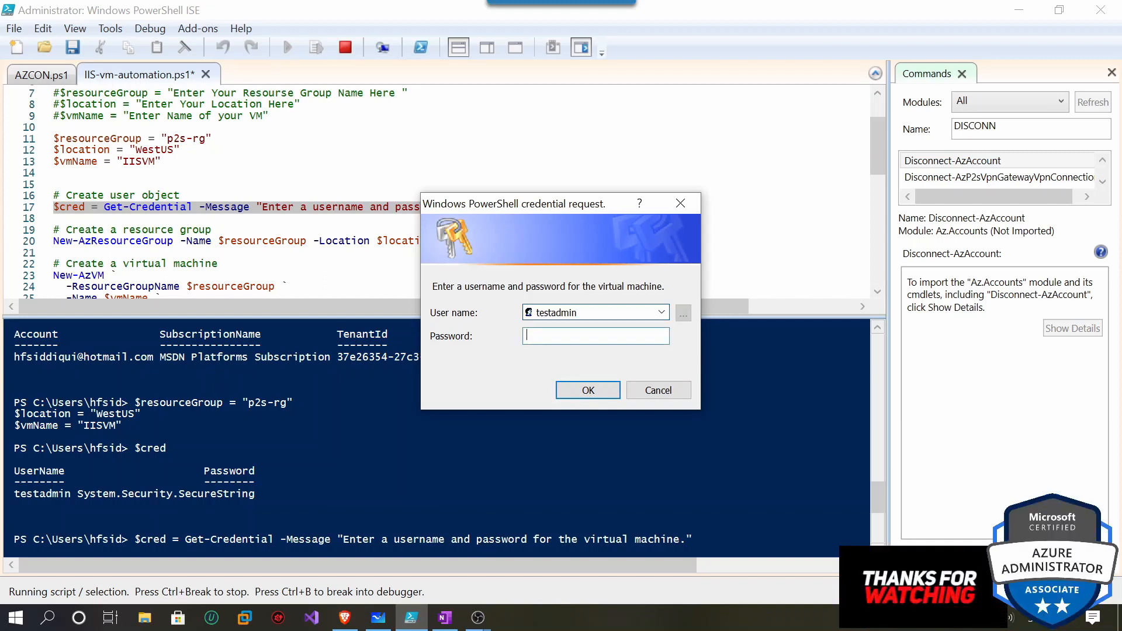
pyautogui.write('P•••••••')
pyautogui.press('BackSpace')
pyautogui.press('BackSpace')
pyautogui.press('BackSpace')
pyautogui.press('BackSpace')
pyautogui.press('BackSpace')
pyautogui.press('BackSpace')
pyautogui.press('BackSpace')
pyautogui.write('P•••••••••••')
pyautogui.press('Return')
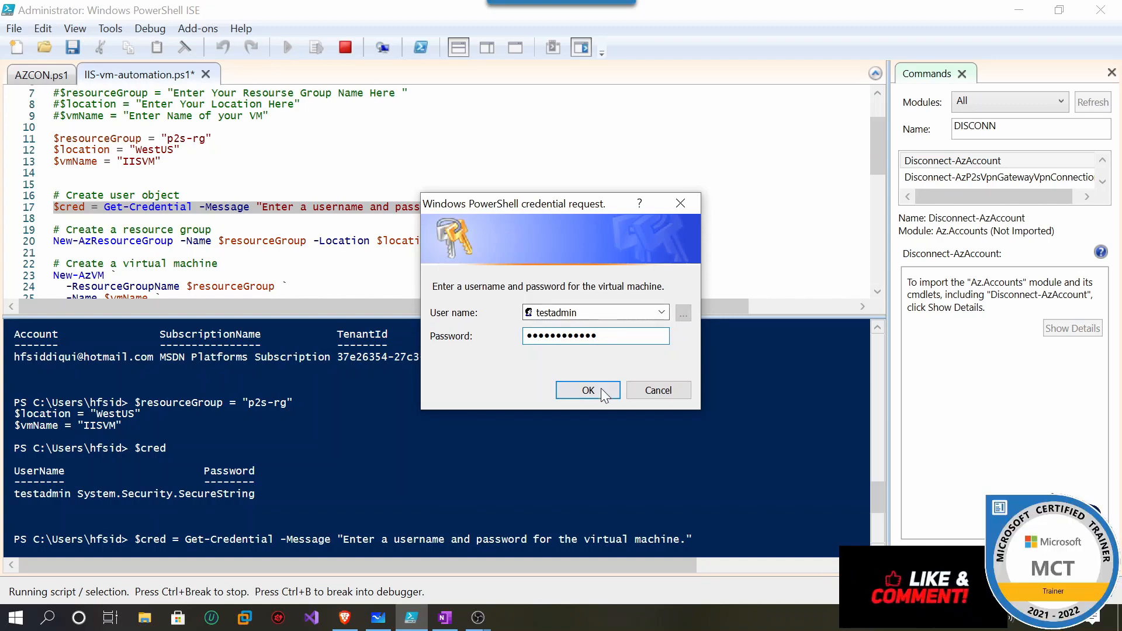
# Run New-AzResourceGroup on line 20 to create p2s-rg in West US, then switch to the Azure portal.
pyautogui.scroll(-1, 439, 193)
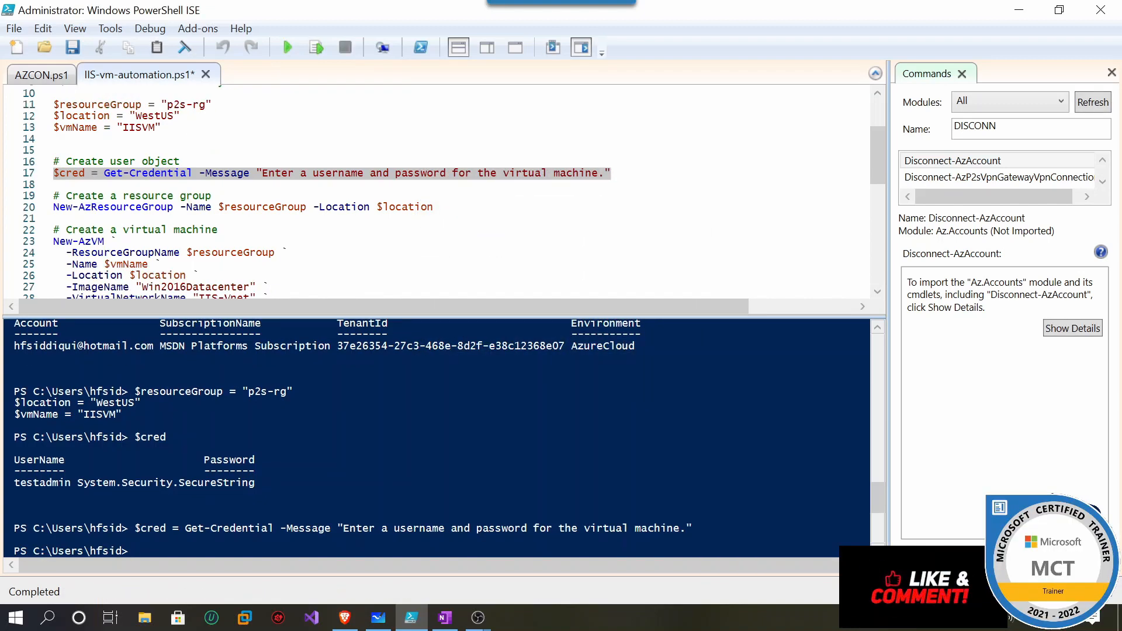
pyautogui.moveTo(433, 208); pyautogui.dragTo(54, 208)
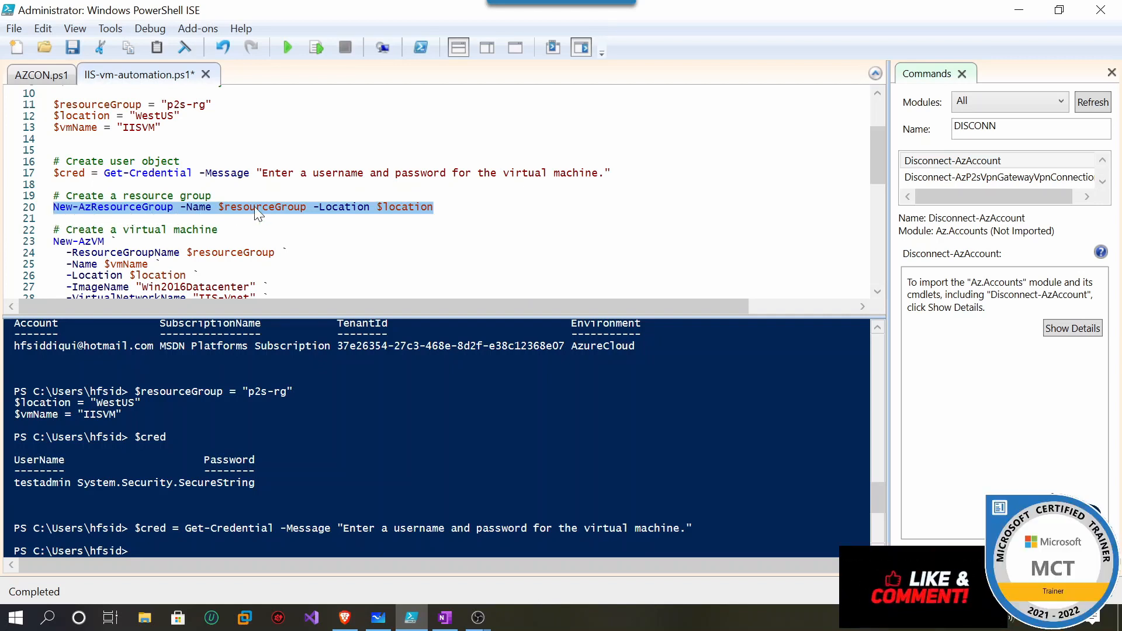
pyautogui.click(324, 54)
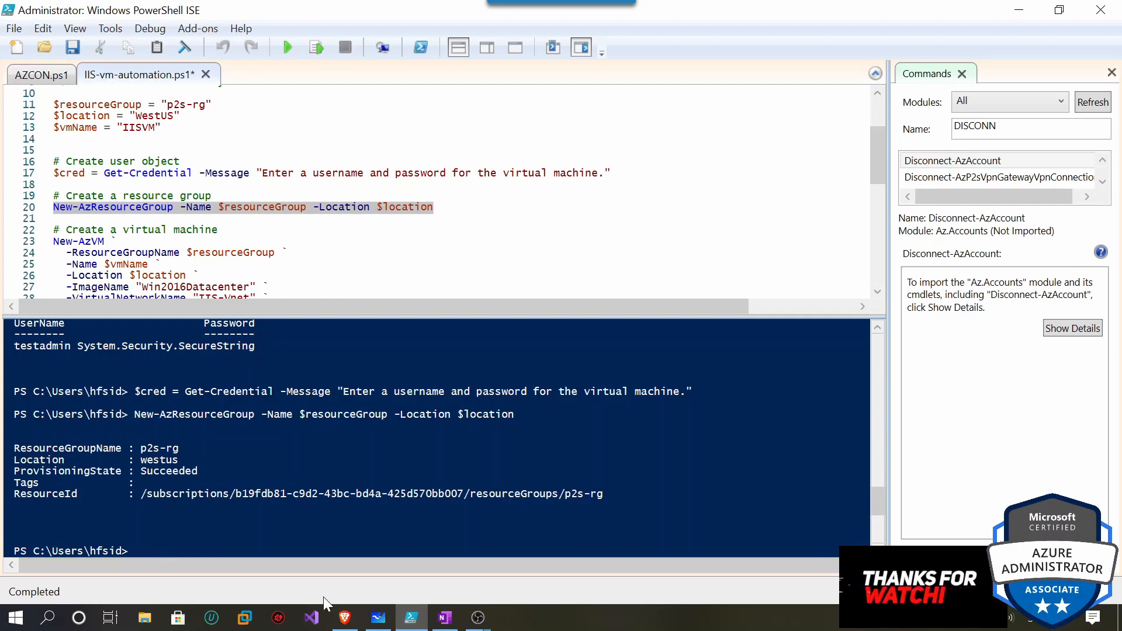
pyautogui.moveTo(345, 617)
pyautogui.click(380, 507)
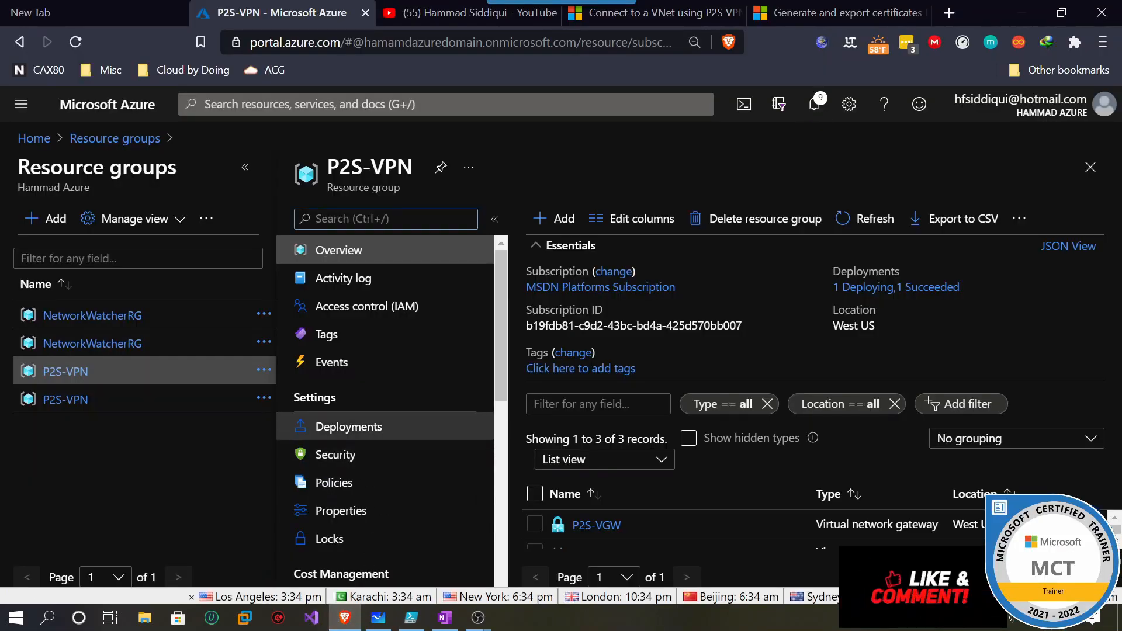
# Check the deployment notifications and reopen the P2S-VPN resource group.
pyautogui.click(817, 102)
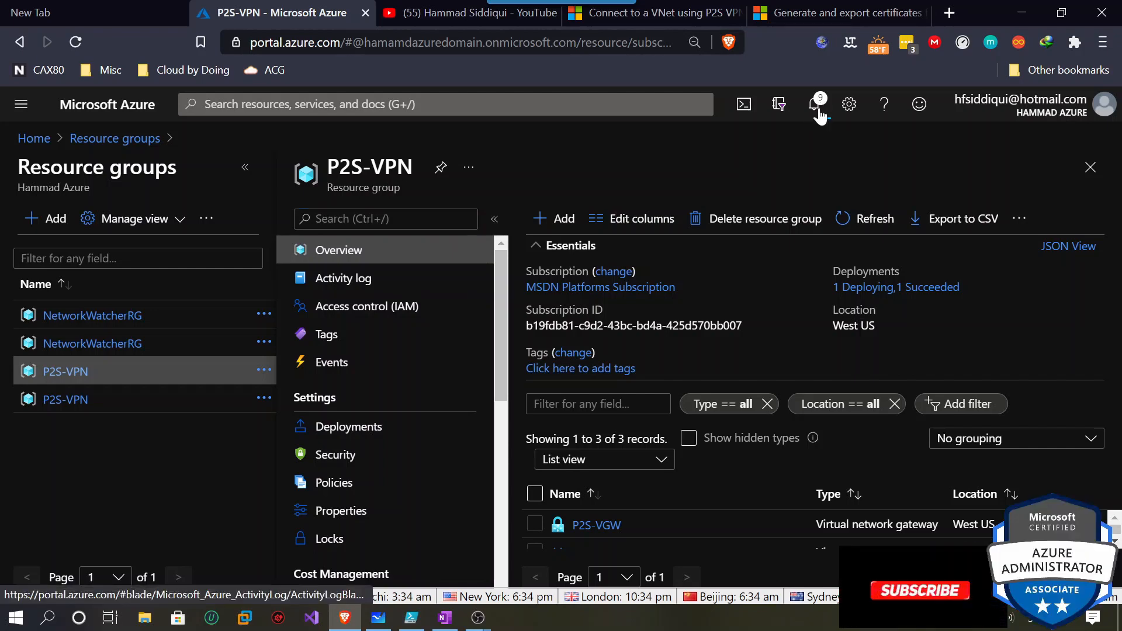
pyautogui.click(819, 110)
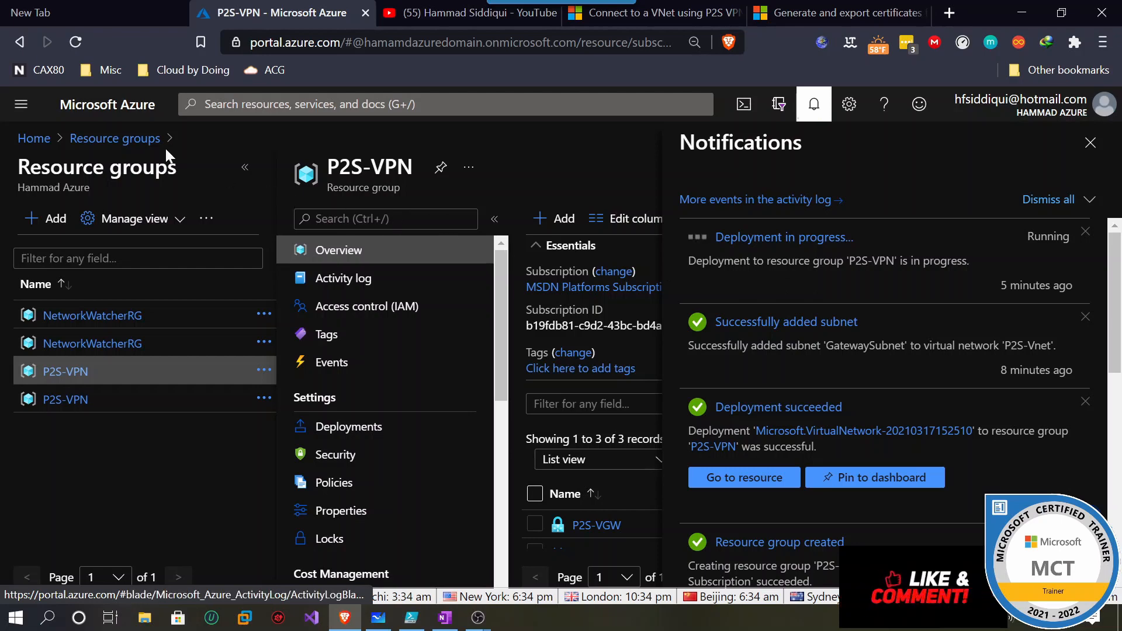
pyautogui.click(139, 140)
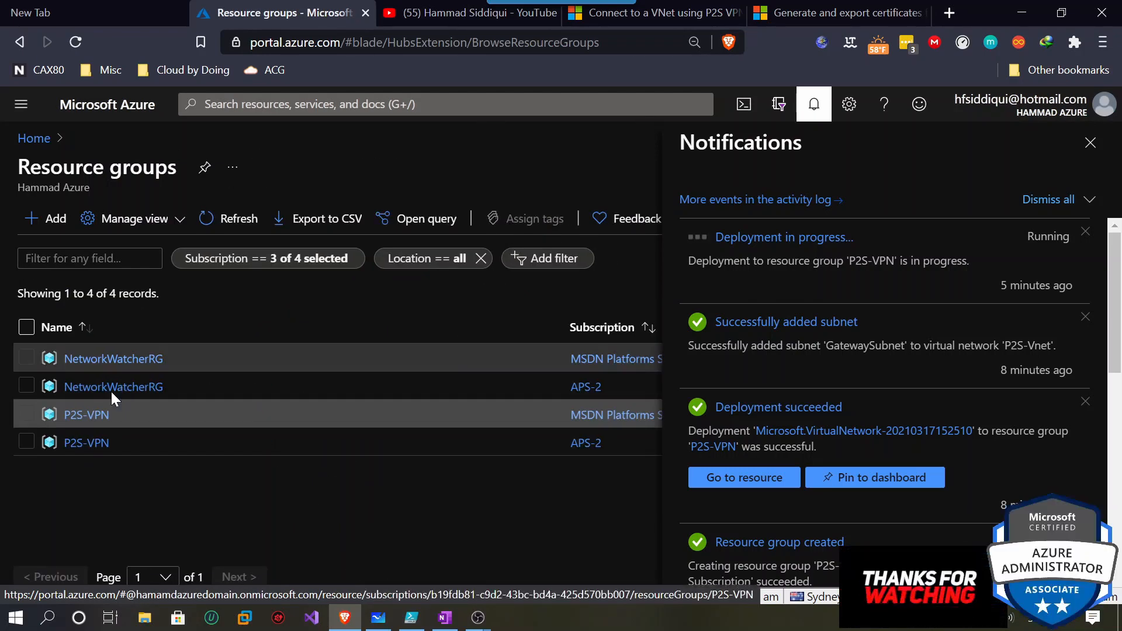
pyautogui.click(194, 412)
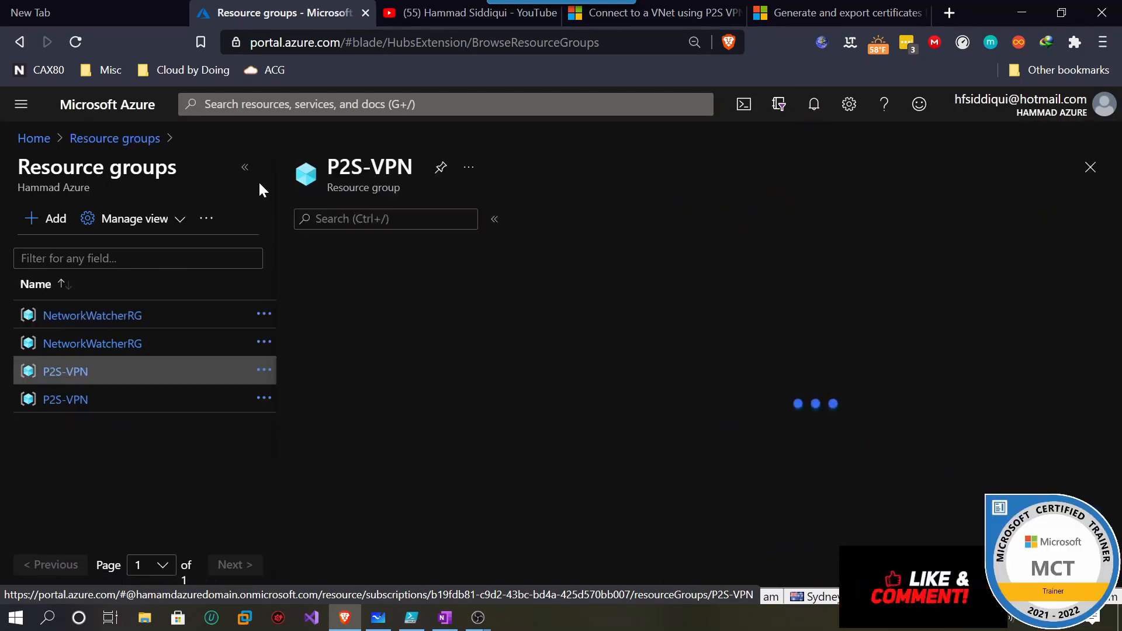
pyautogui.click(242, 168)
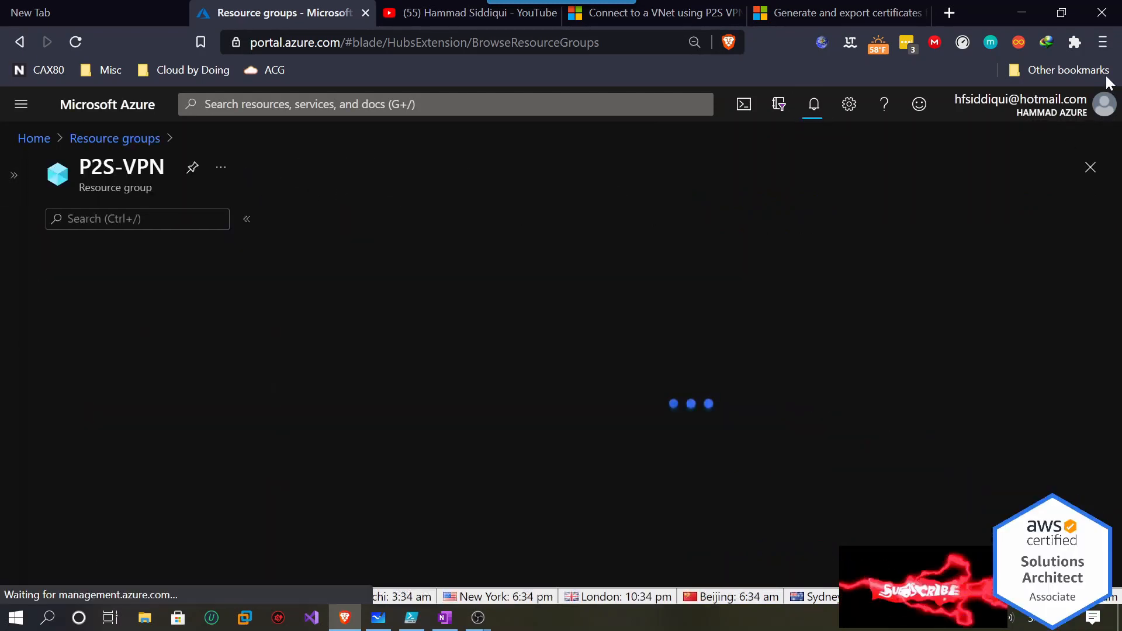
# Collapse Essentials to list P2S-VGW, P2S-Vnet and P2SPIP, then minimize the browser.
pyautogui.click(1103, 42)
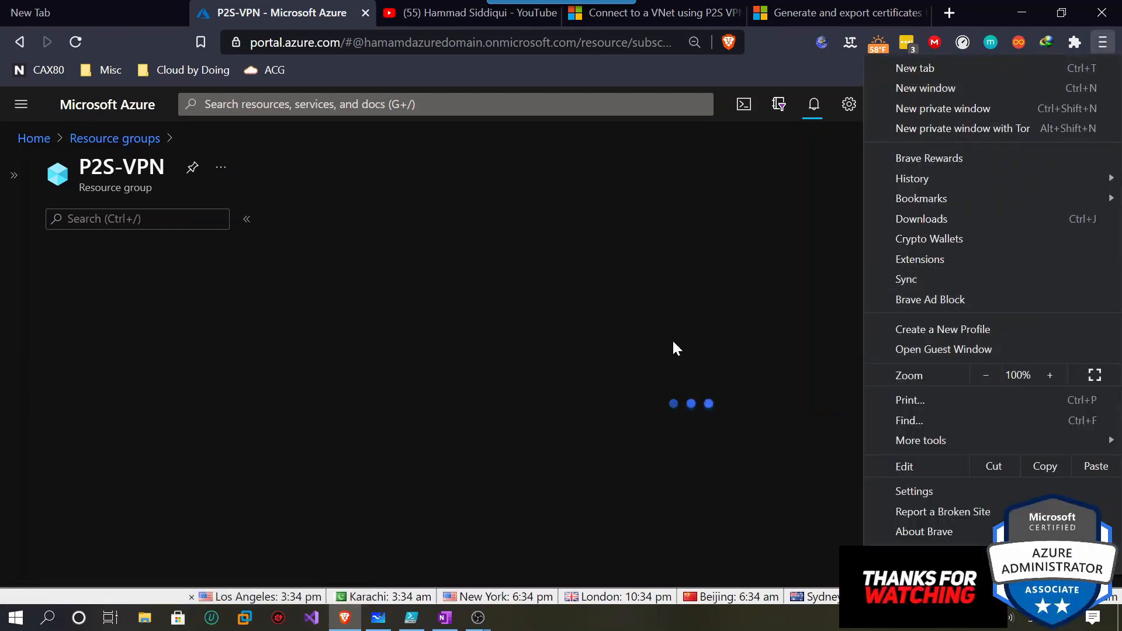
pyautogui.click(735, 82)
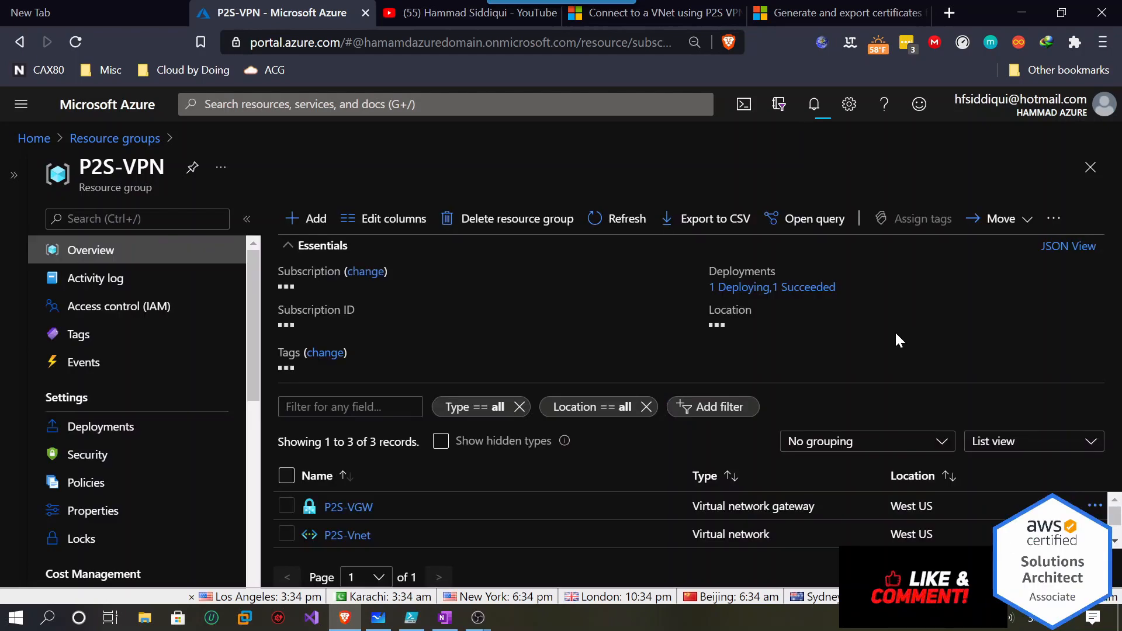
pyautogui.scroll(-1, 449, 498)
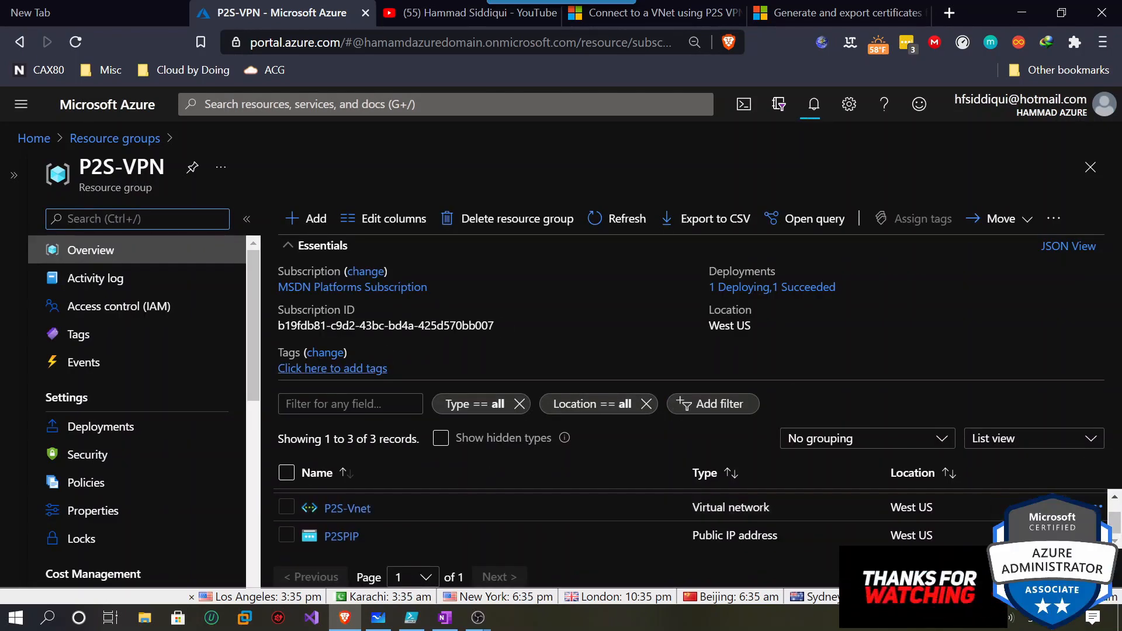
pyautogui.click(431, 247)
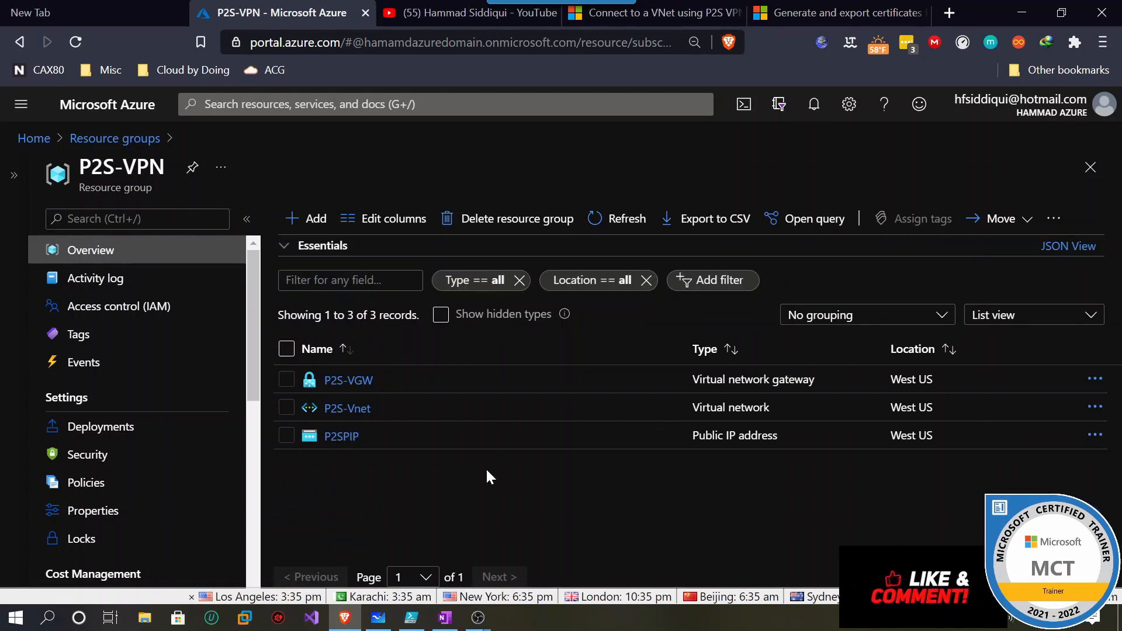
pyautogui.click(1027, 13)
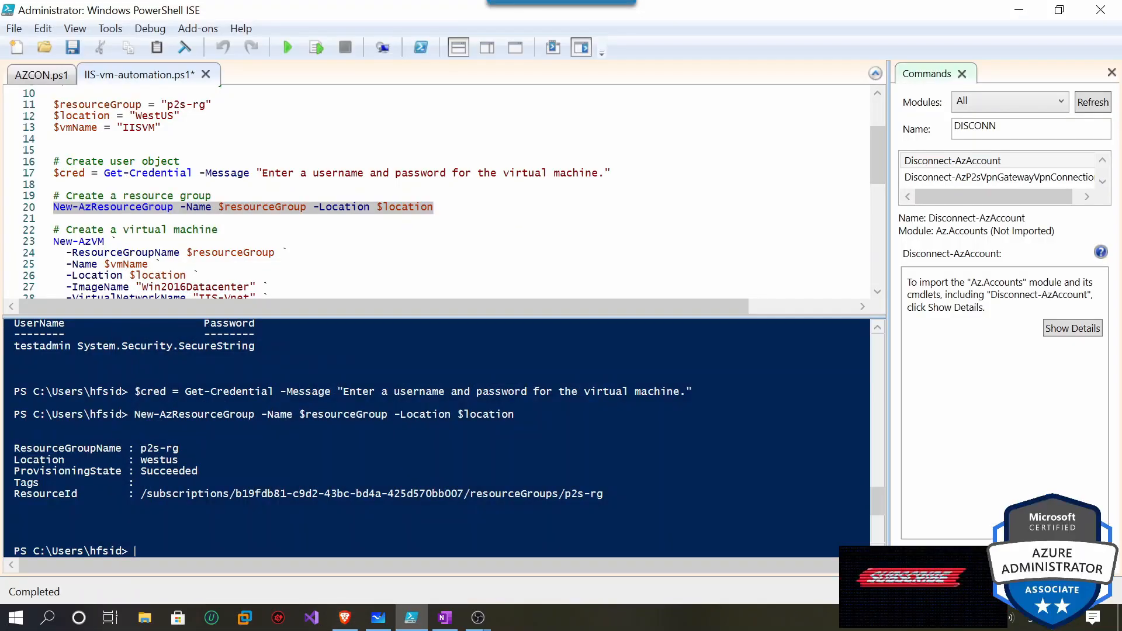
# Replace the IIS-Vnet network name on line 28 of the New-AzVM block with P2S-Vnet.
pyautogui.scroll(-2, 444, 193)
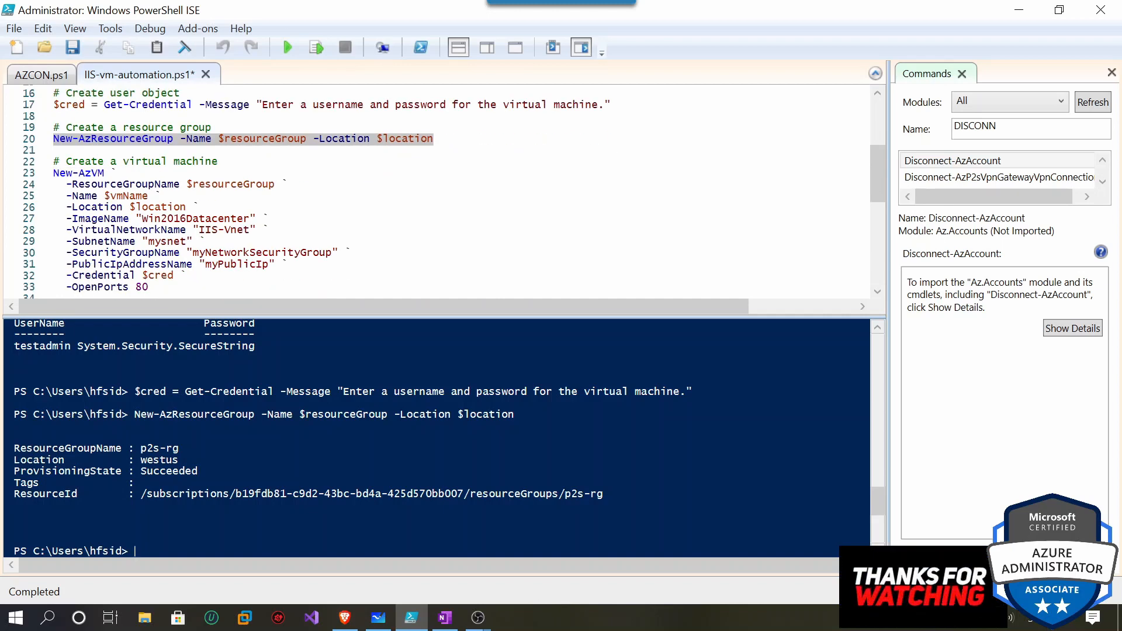
pyautogui.moveTo(53, 173); pyautogui.dragTo(105, 173)
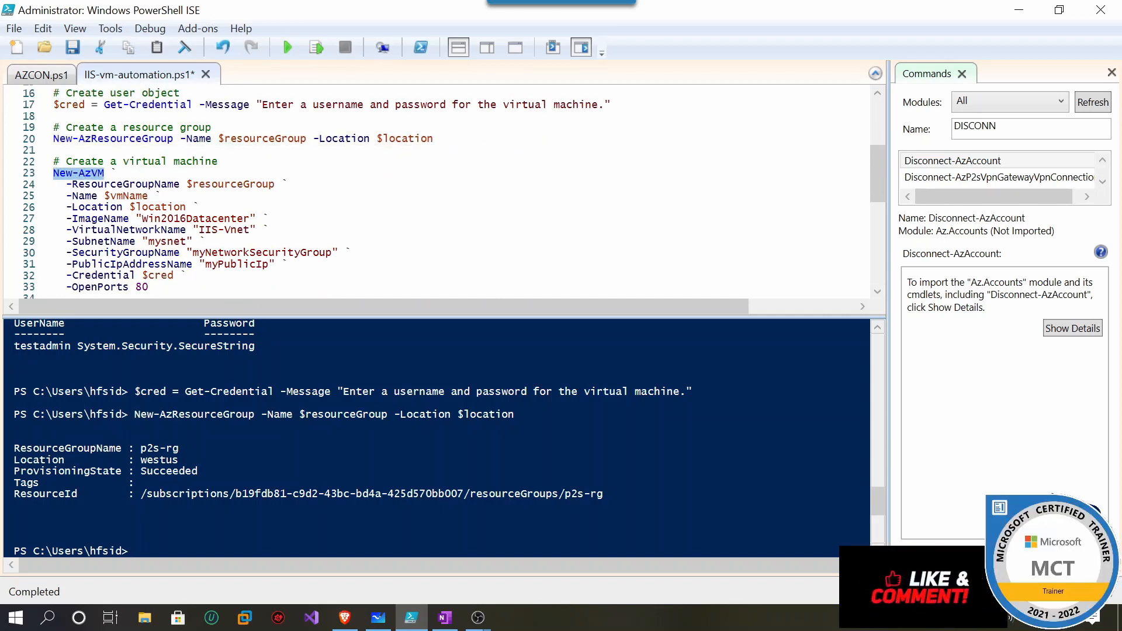
pyautogui.moveTo(186, 184); pyautogui.dragTo(274, 184)
pyautogui.moveTo(104, 195); pyautogui.dragTo(144, 196)
pyautogui.scroll(2, 144, 195)
pyautogui.scroll(-2, 444, 193)
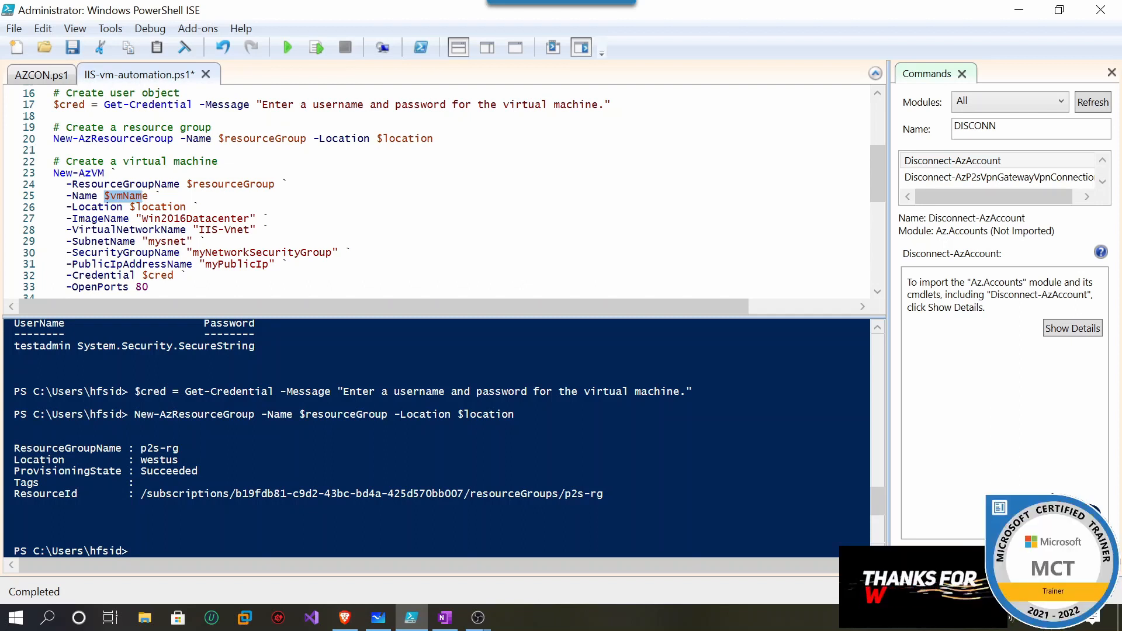
pyautogui.moveTo(200, 230); pyautogui.dragTo(250, 230)
pyautogui.write('P2S')
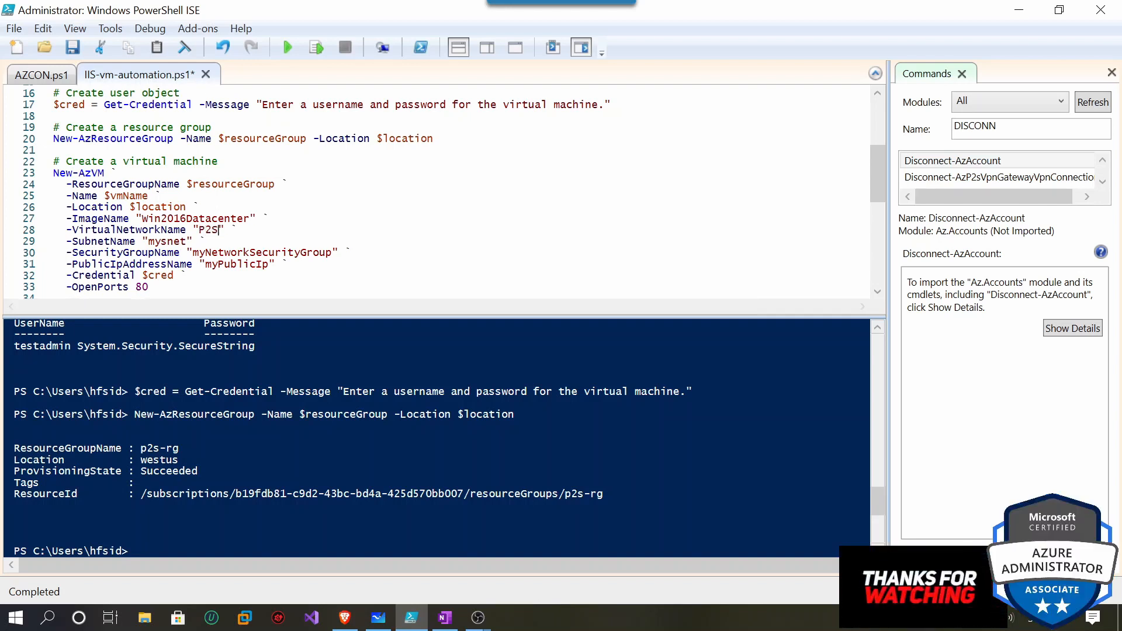
pyautogui.write('-Vnet')
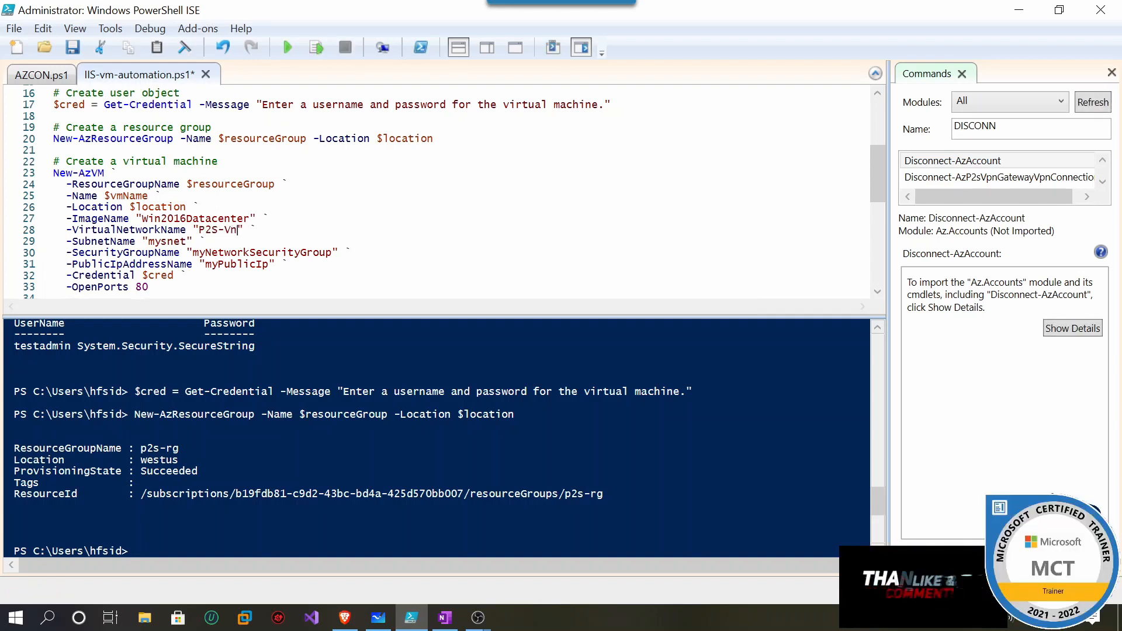
# Verify the network name in the Azure portal, then select the New-AzVM block, lines 23–33.
pyautogui.click(345, 617)
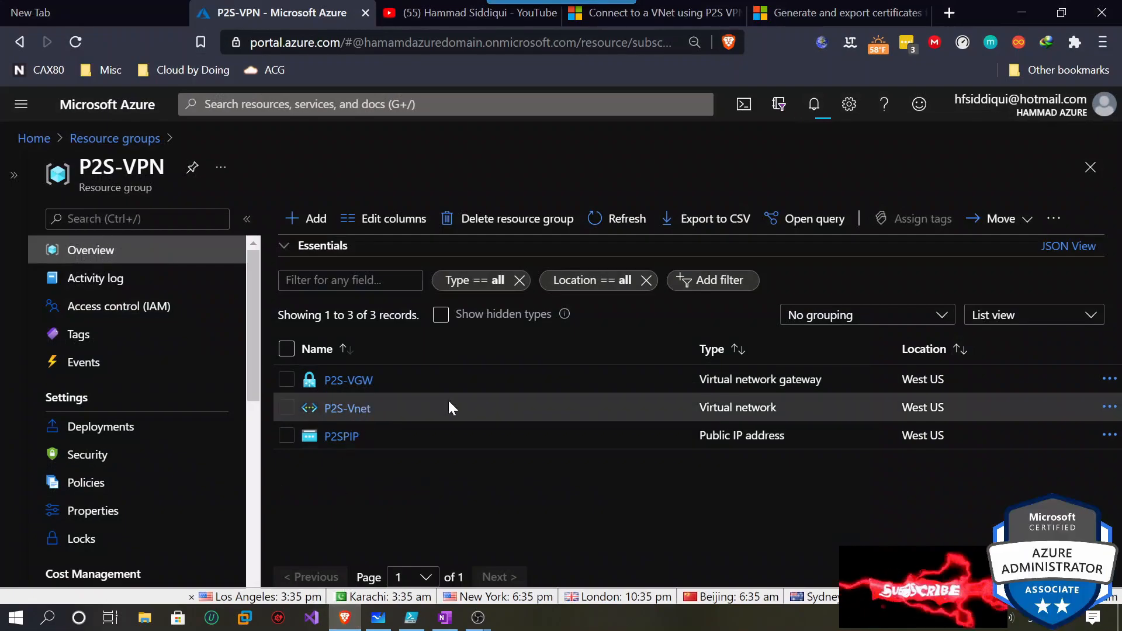
pyautogui.click(1025, 13)
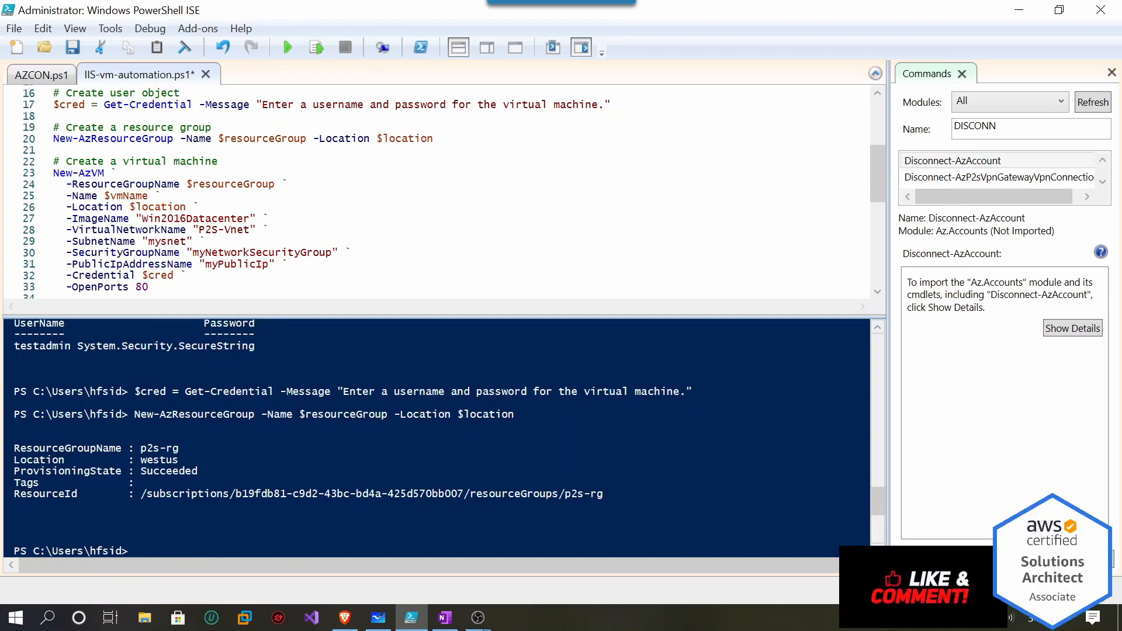
pyautogui.scroll(-1, 438, 193)
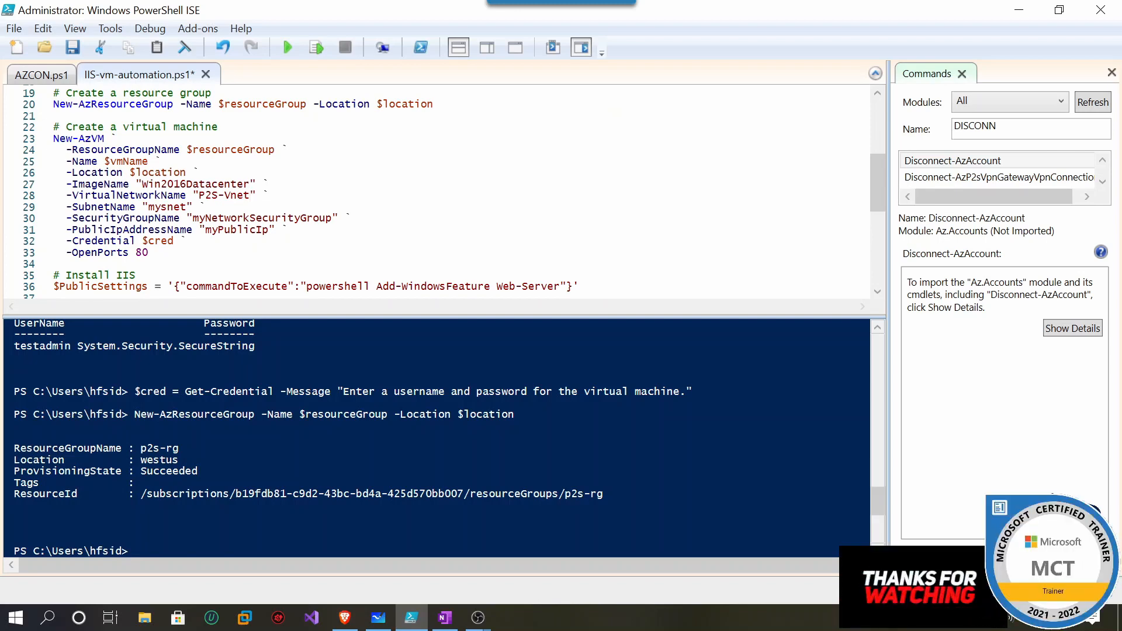
pyautogui.scroll(2, 439, 192)
pyautogui.scroll(-3, 438, 193)
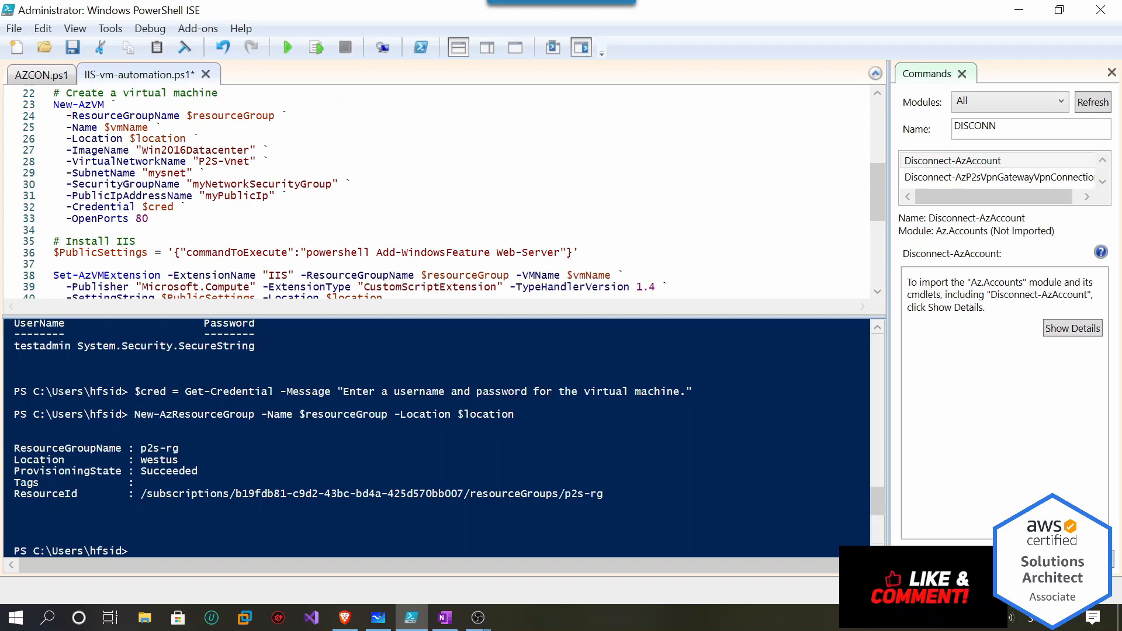
pyautogui.scroll(1, 438, 193)
pyautogui.moveTo(150, 253); pyautogui.dragTo(54, 139)
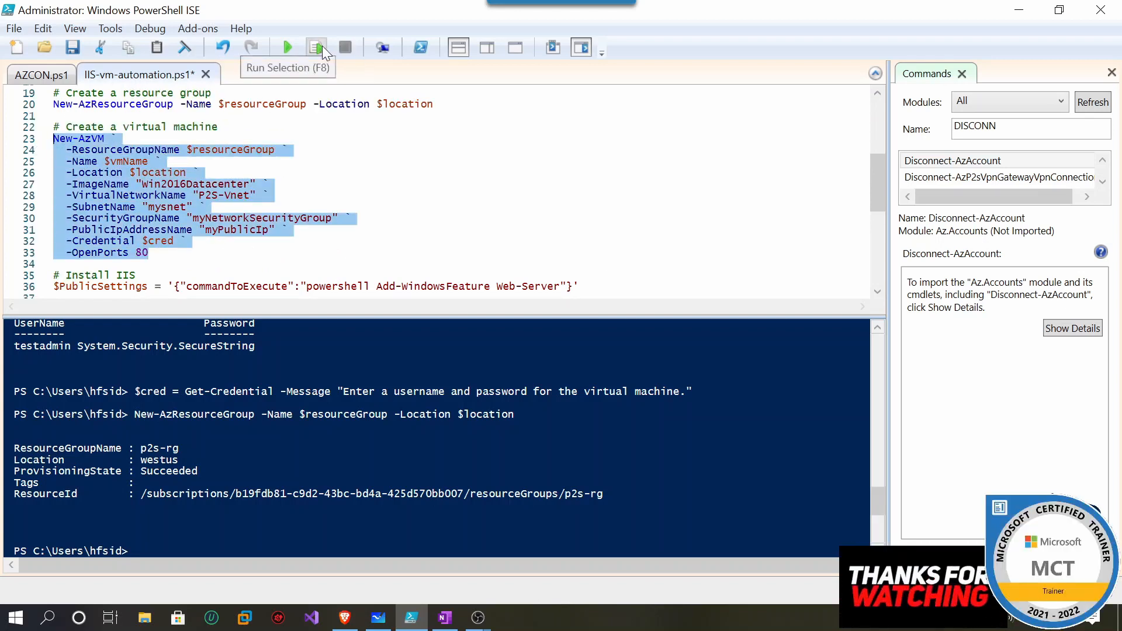
# Run the New-AzVM block to create IISVM in p2s-rg, then select the Install IIS lines.
pyautogui.click(321, 46)
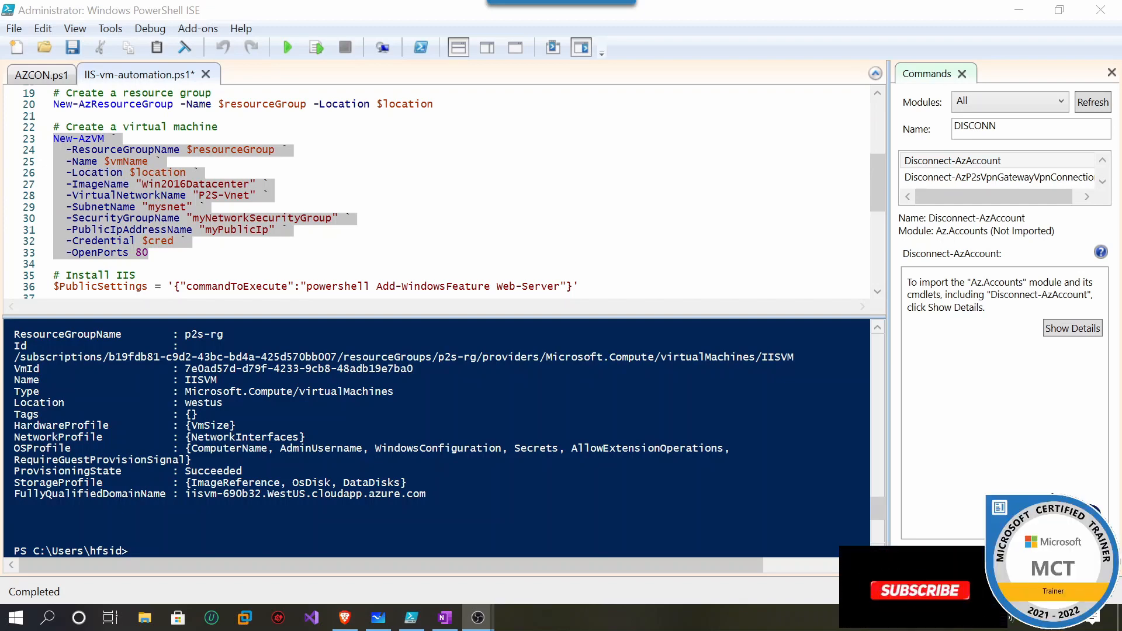
pyautogui.click(135, 551)
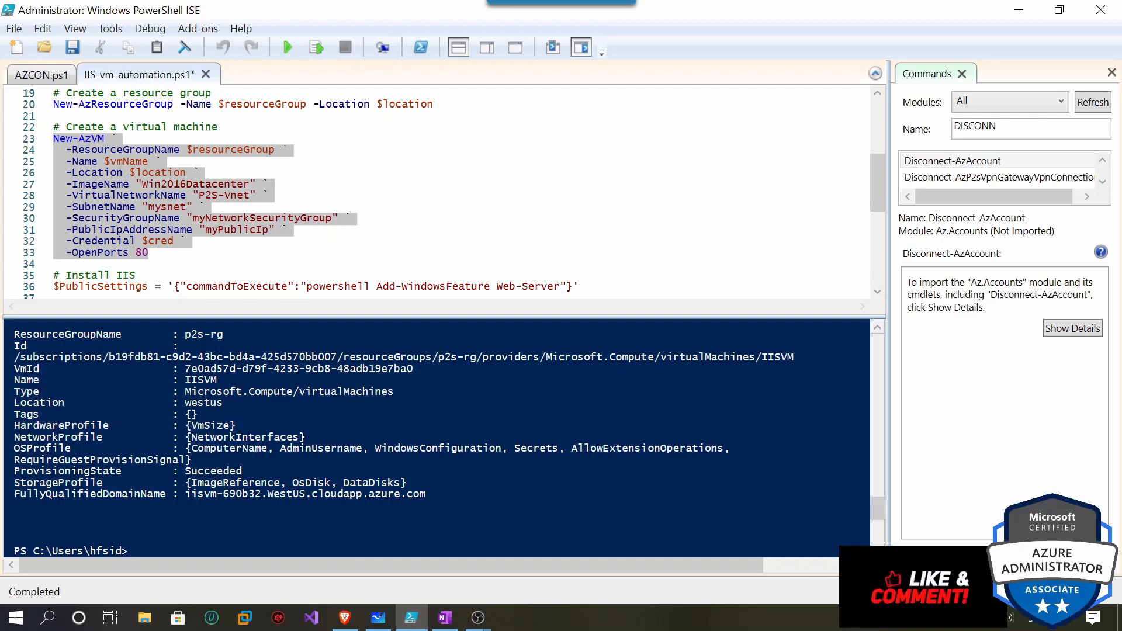
pyautogui.scroll(-2, 438, 192)
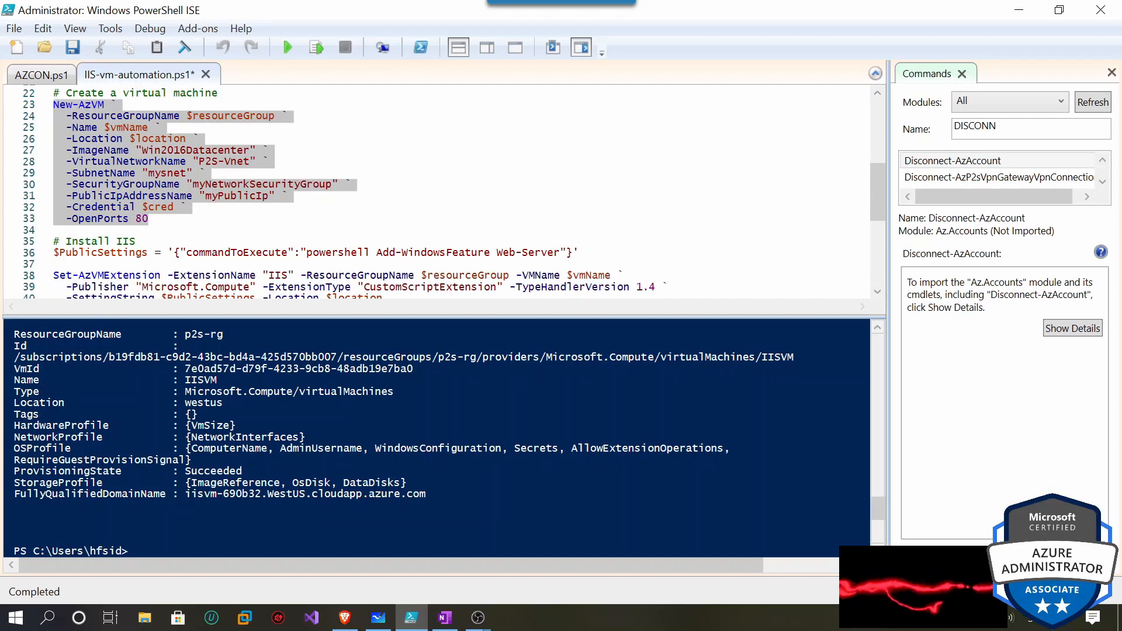
pyautogui.moveTo(54, 218); pyautogui.dragTo(362, 210)
pyautogui.moveTo(138, 207); pyautogui.dragTo(66, 275)
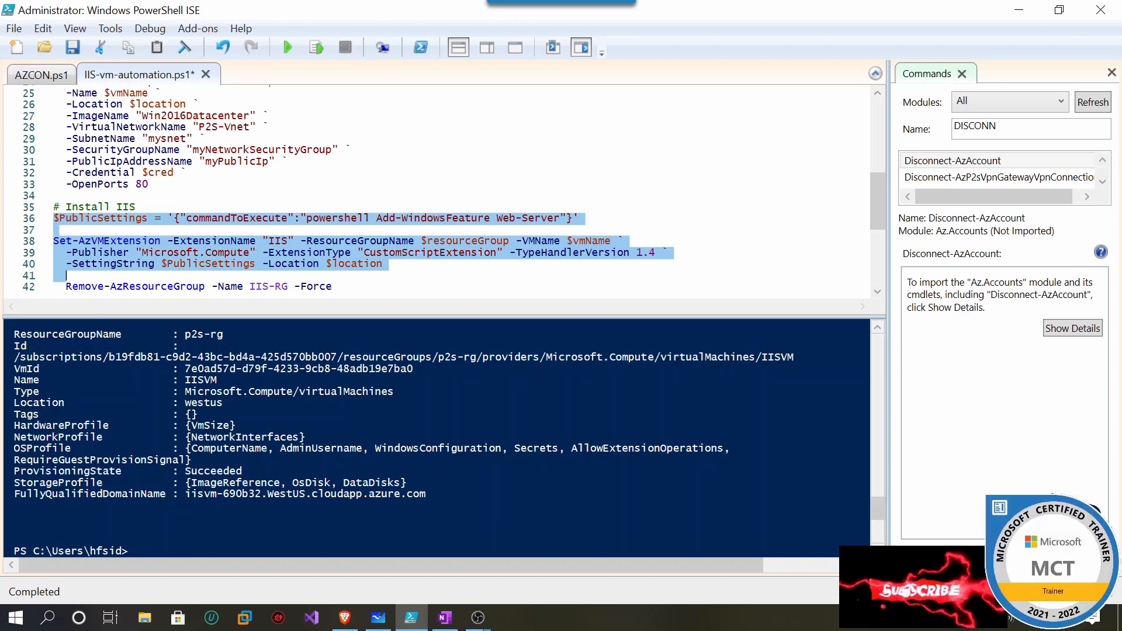
# Run line 36 to set $PublicSettings for installing Web-Server.
pyautogui.click(66, 195)
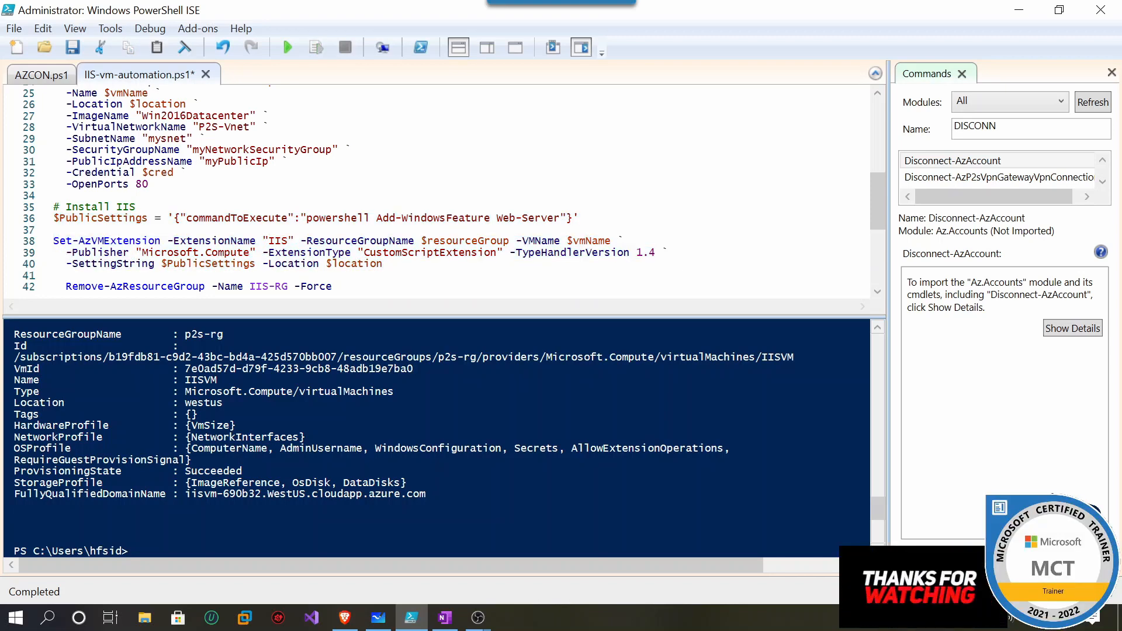
pyautogui.moveTo(579, 218); pyautogui.dragTo(53, 218)
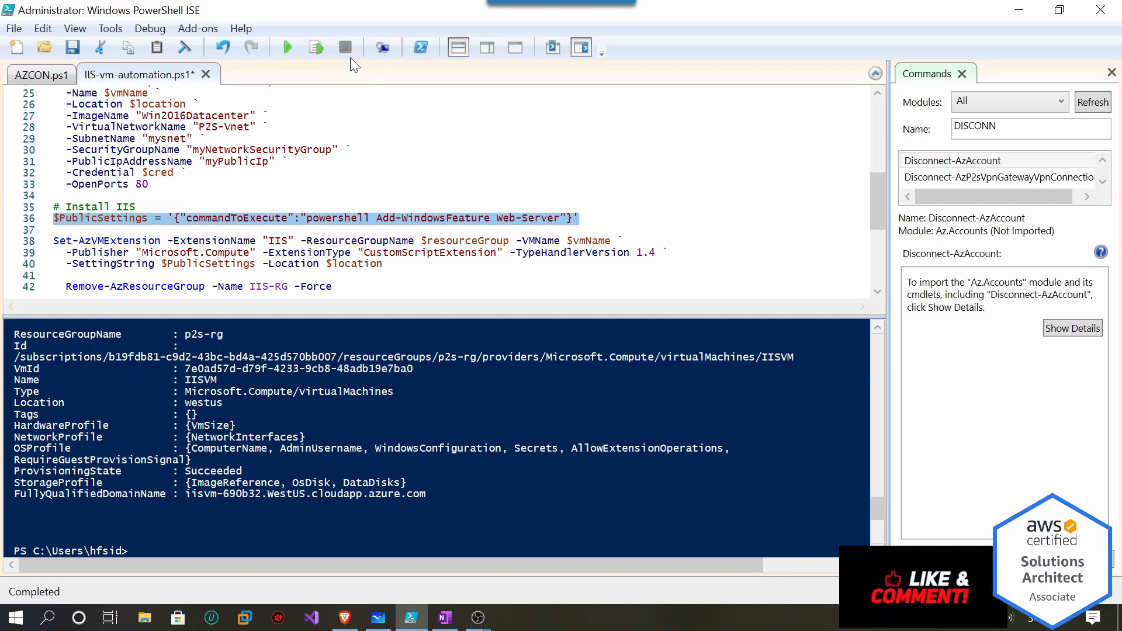
pyautogui.click(316, 46)
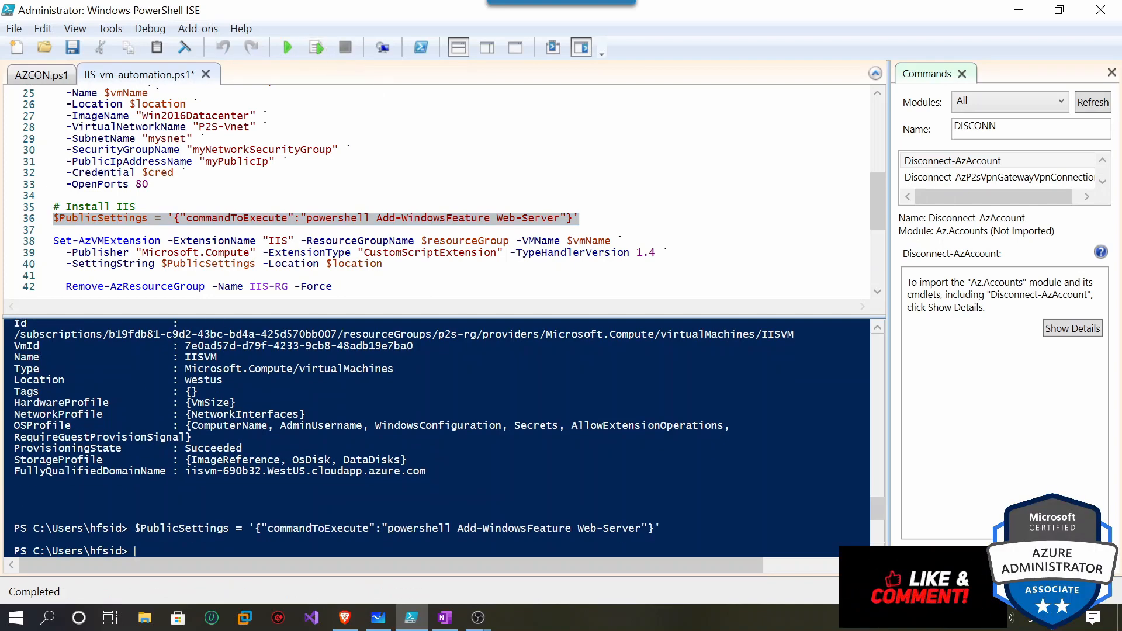
# Run the Set-AzVMExtension lines 38–40 to add the IIS custom script extension to IISVM.
pyautogui.moveTo(383, 264); pyautogui.dragTo(320, 265)
pyautogui.moveTo(92, 240); pyautogui.dragTo(53, 241)
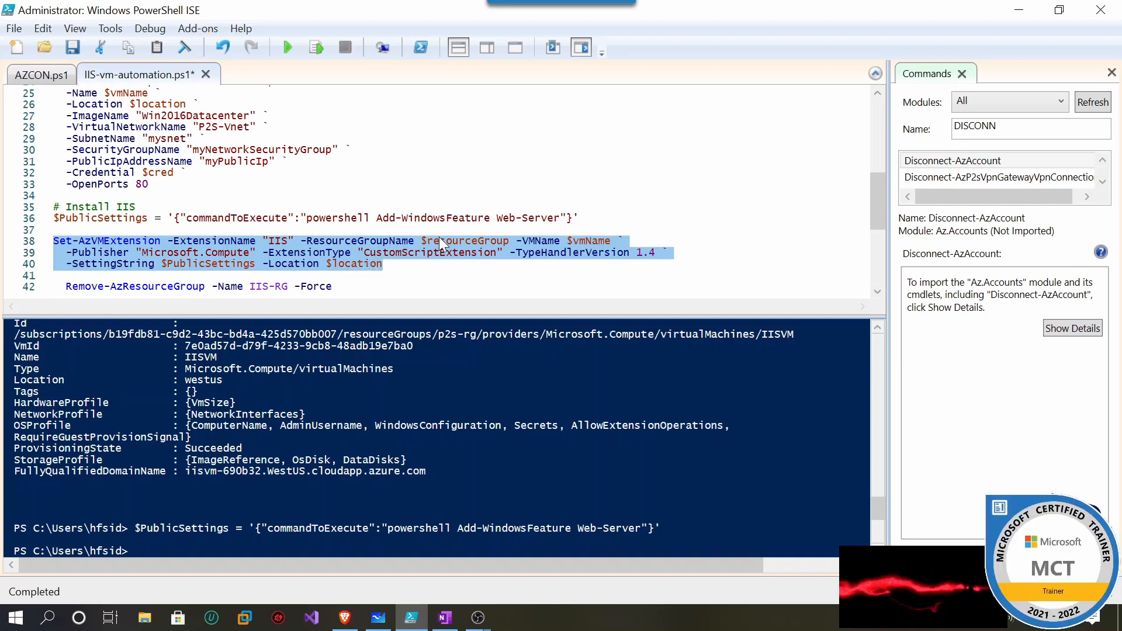
pyautogui.click(319, 47)
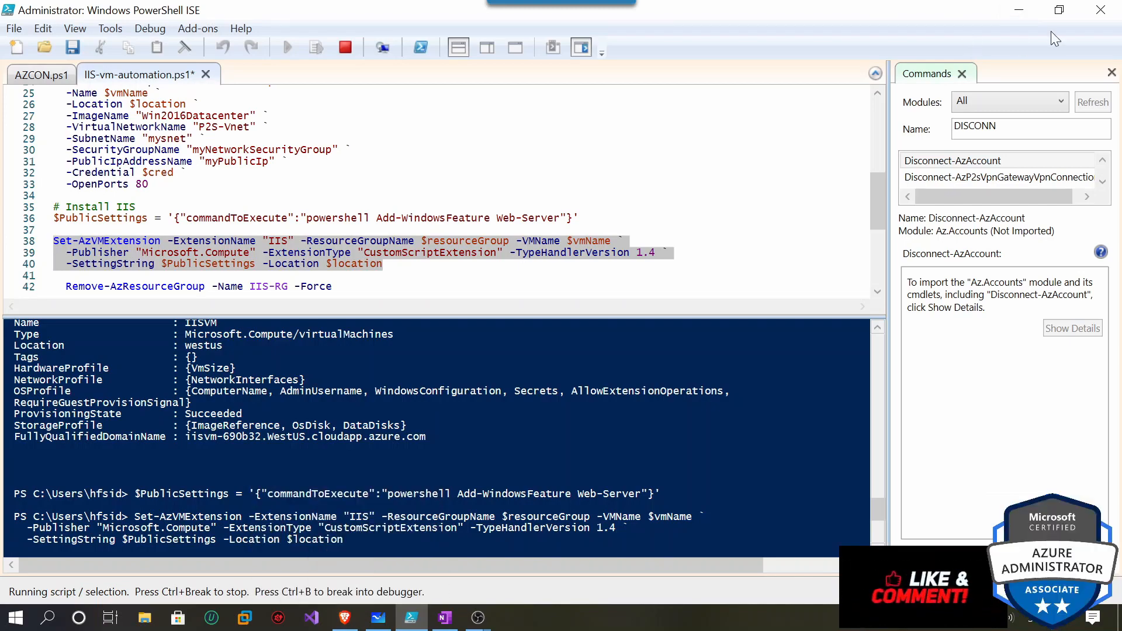
# Open the in-progress P2S-VGW gateway deployment from Notifications and view its operation details.
pyautogui.click(1022, 10)
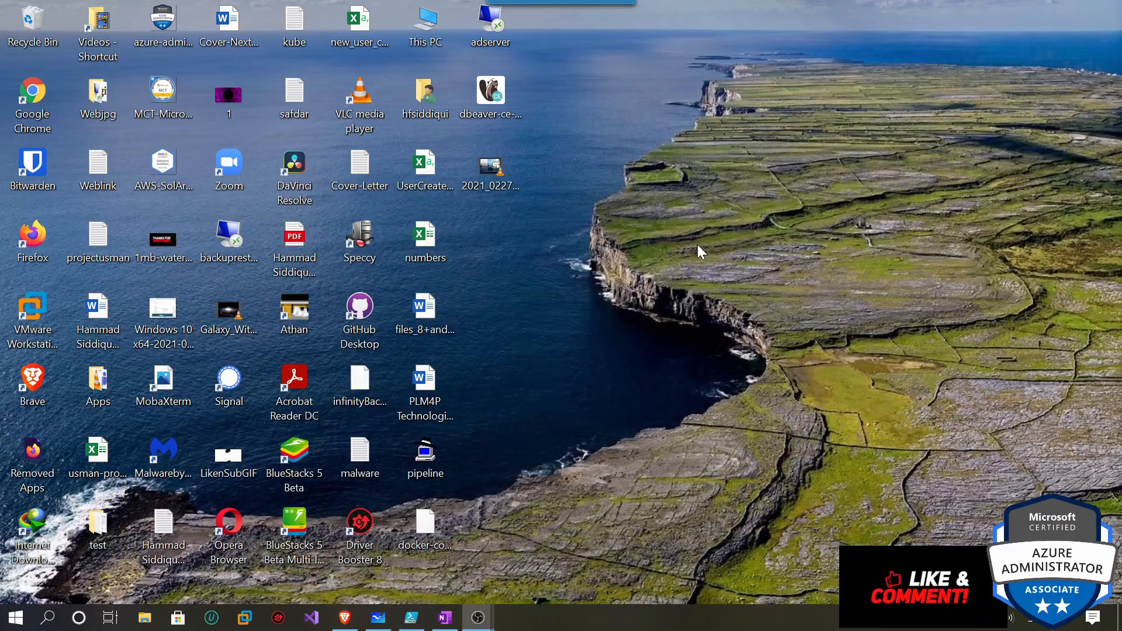
pyautogui.click(345, 618)
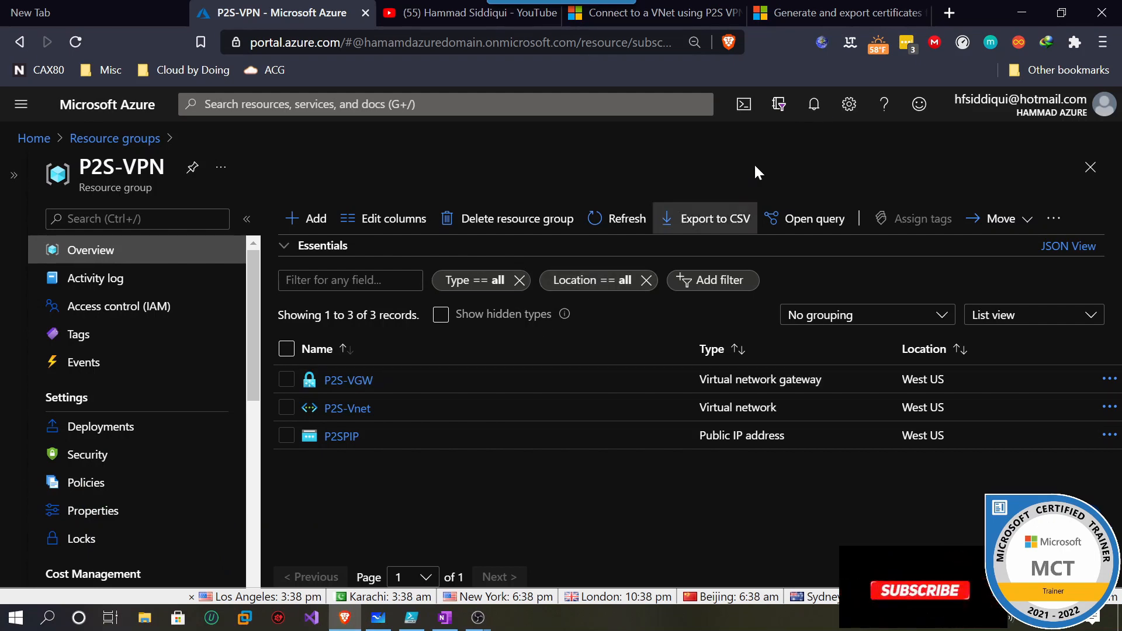
pyautogui.click(822, 113)
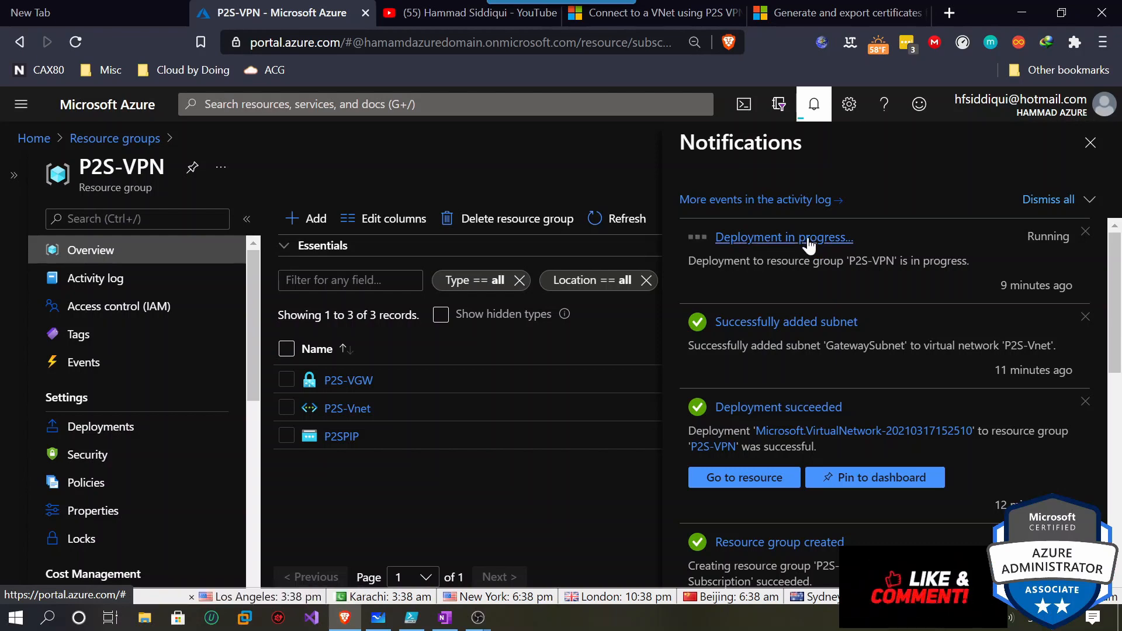
pyautogui.click(854, 243)
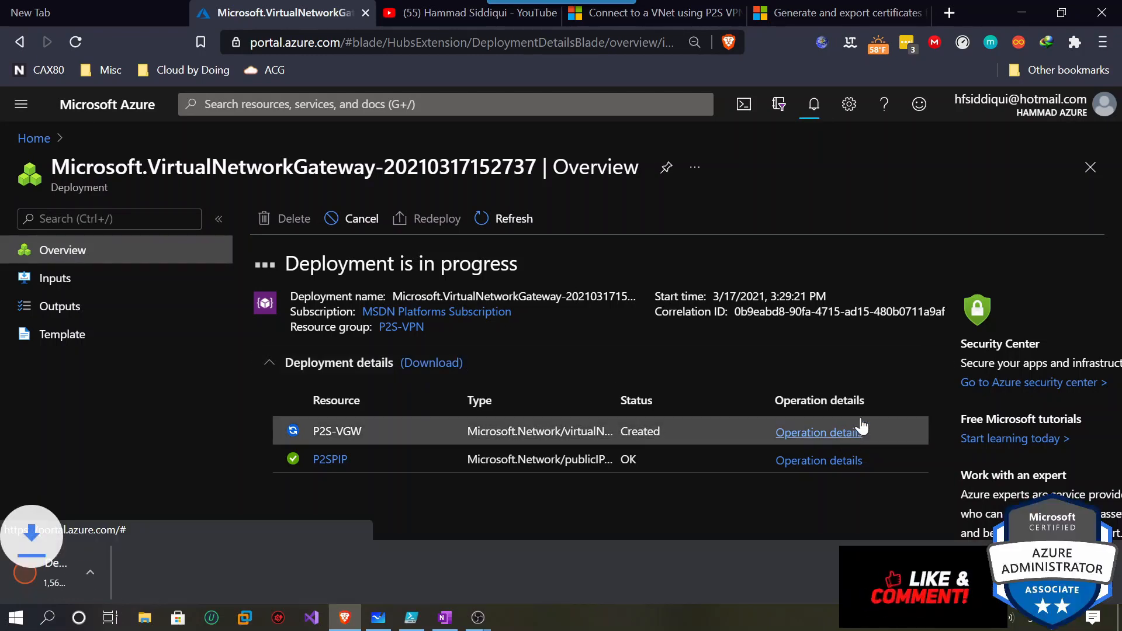
pyautogui.click(819, 432)
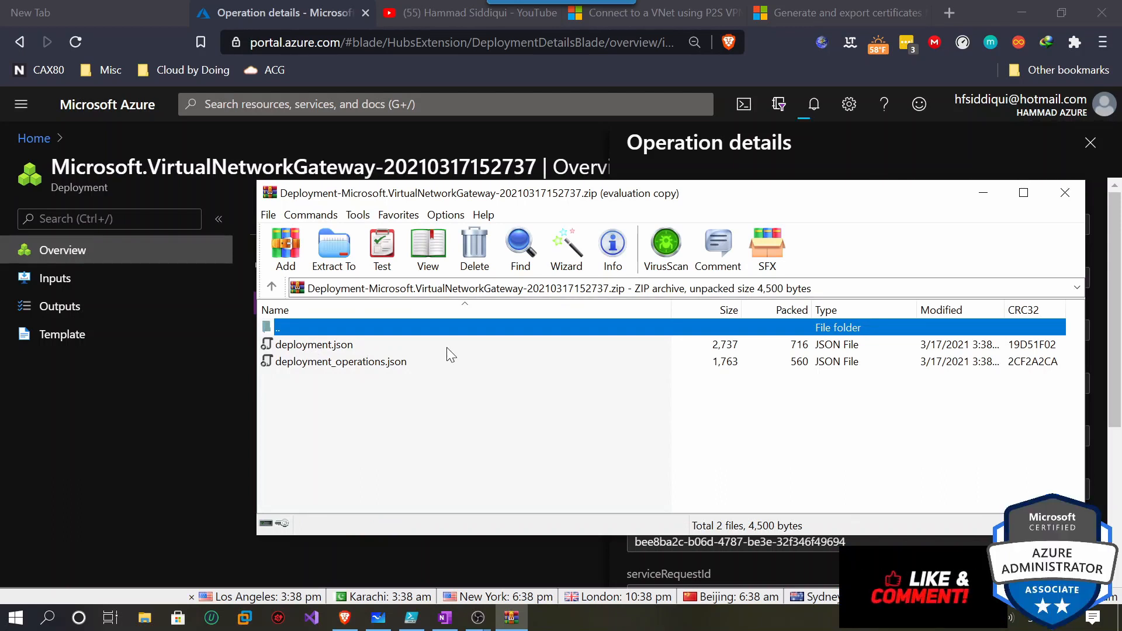
# Close the deployment archive and the operation details panel, then return to PowerShell ISE.
pyautogui.click(1064, 194)
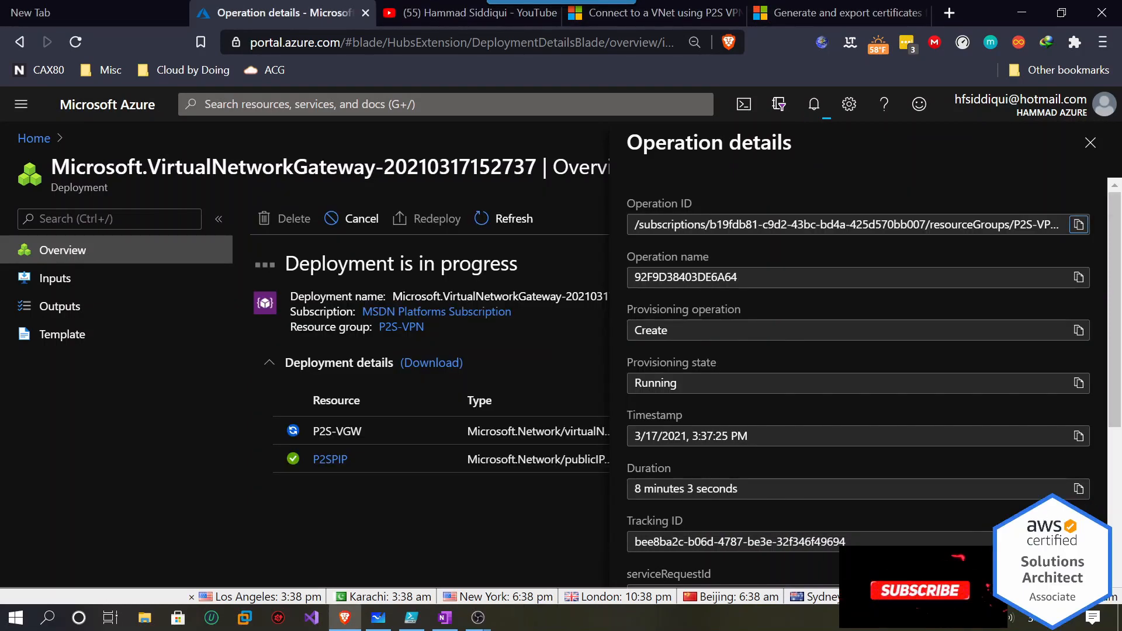
pyautogui.click(1090, 142)
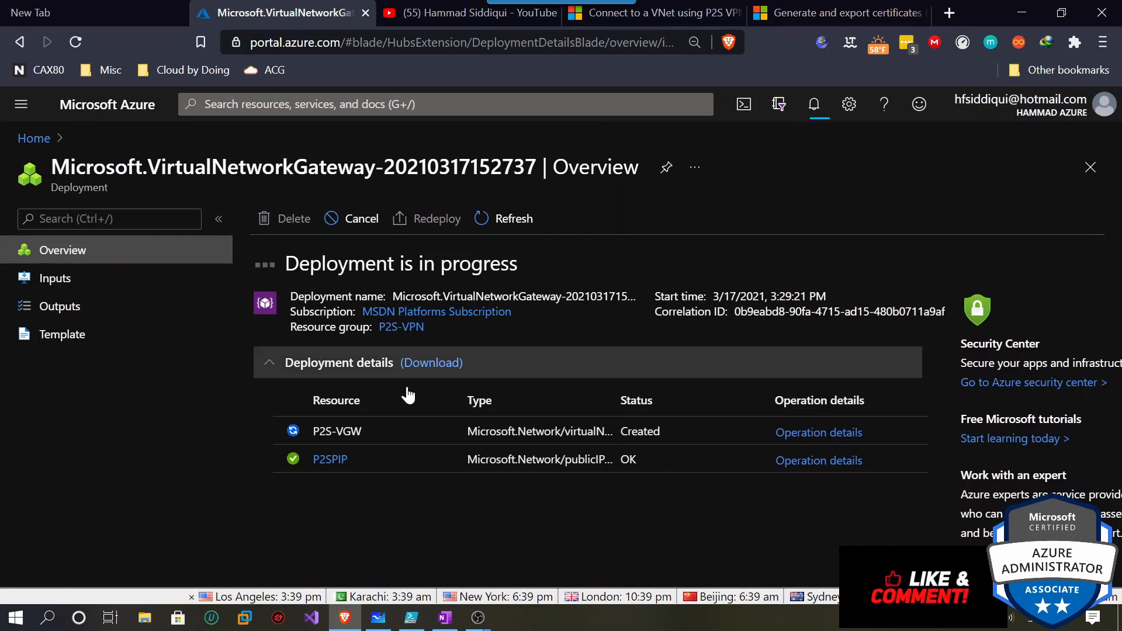
pyautogui.moveTo(351, 619)
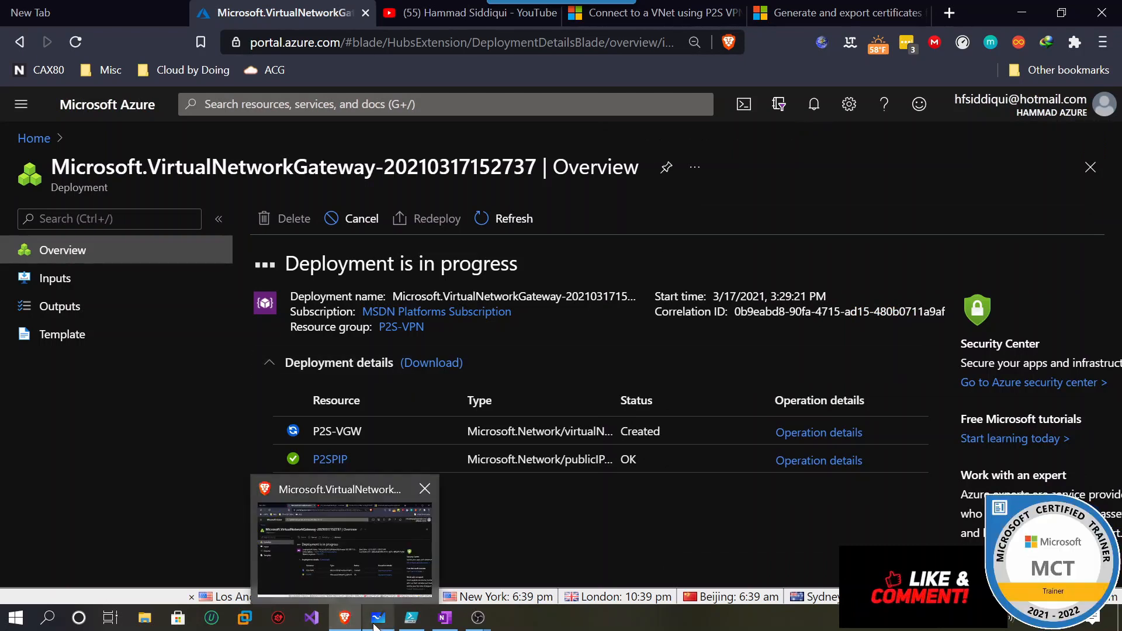
pyautogui.click(403, 621)
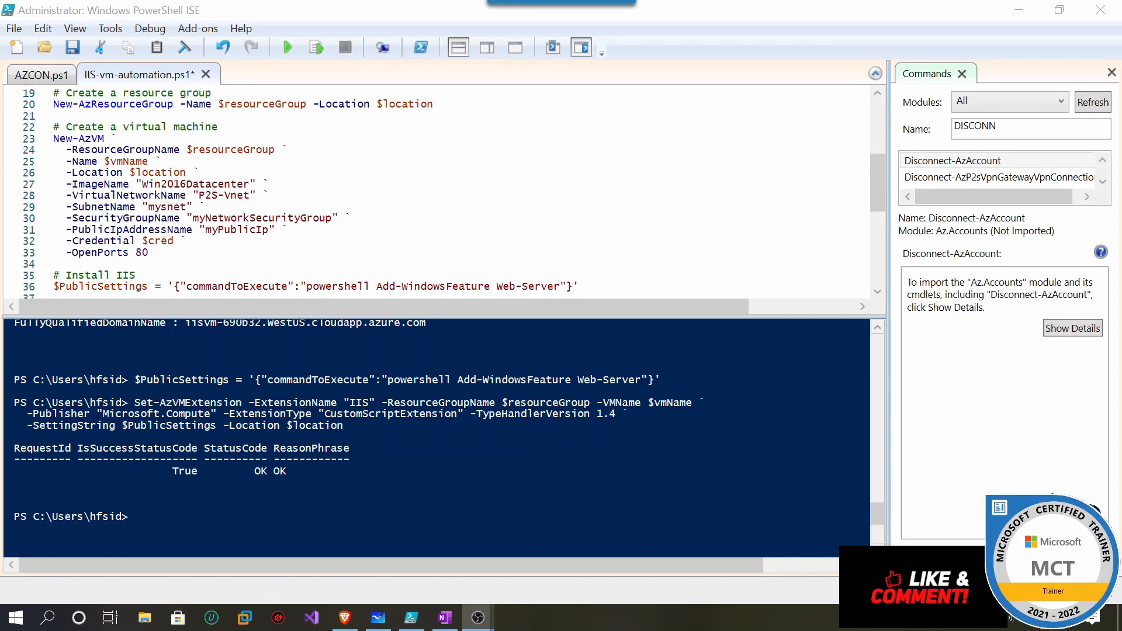
# Scroll the console to read the Set-AzVMExtension result: True with status OK.
pyautogui.scroll(6, 438, 192)
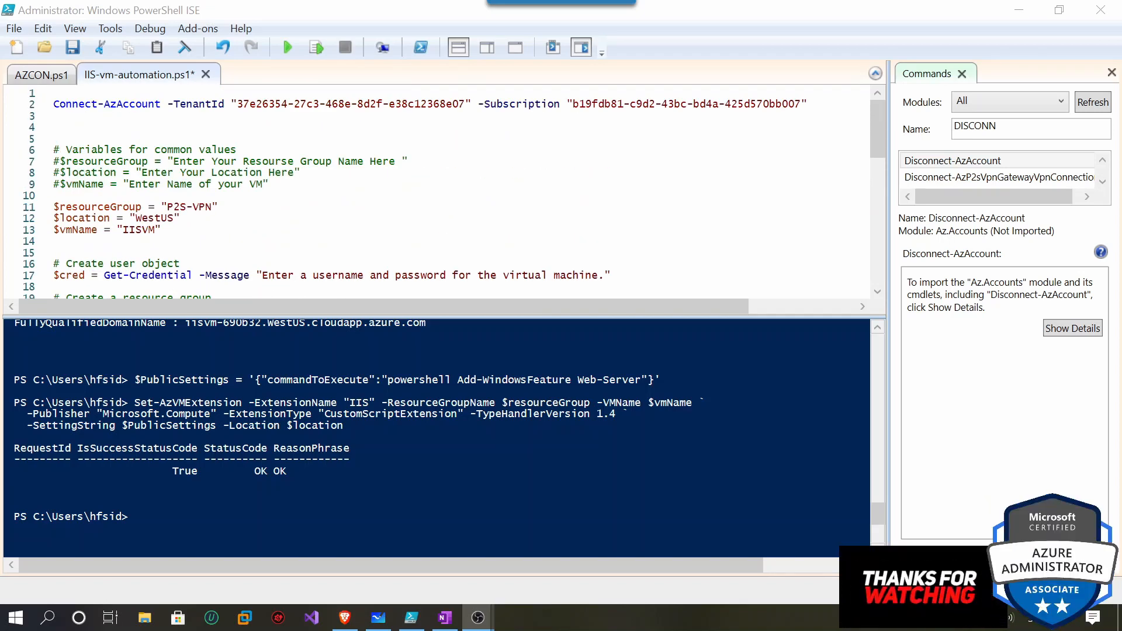
pyautogui.scroll(-1, 437, 438)
# Go to the Resource groups list and open p2s-rg, showing six resources including IISVM.
pyautogui.scroll(4, 437, 438)
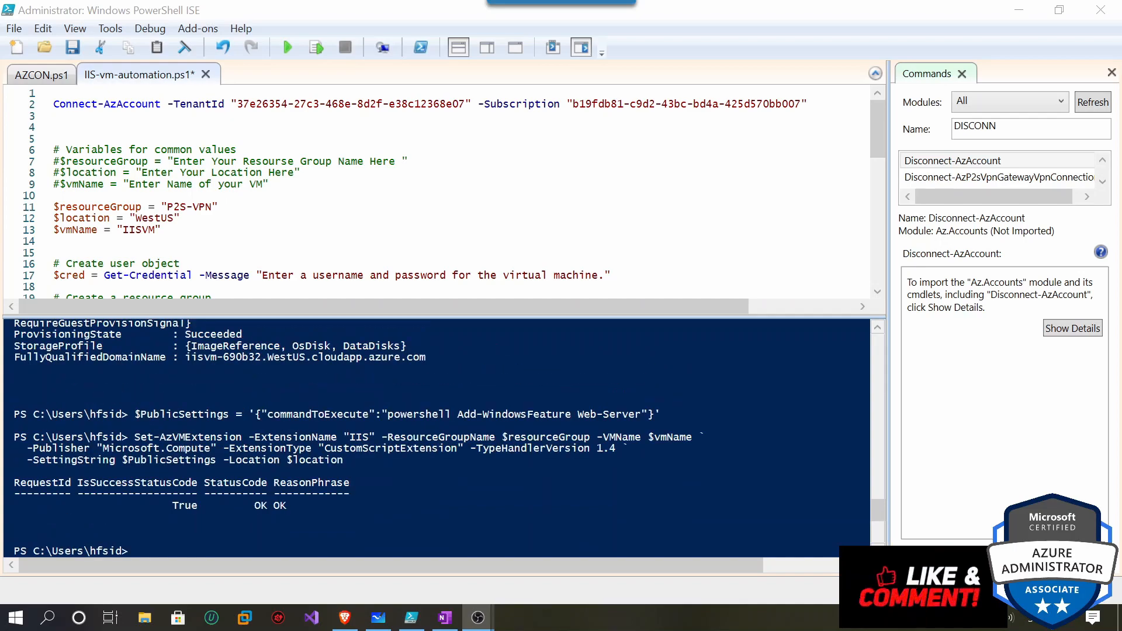
pyautogui.click(1016, 10)
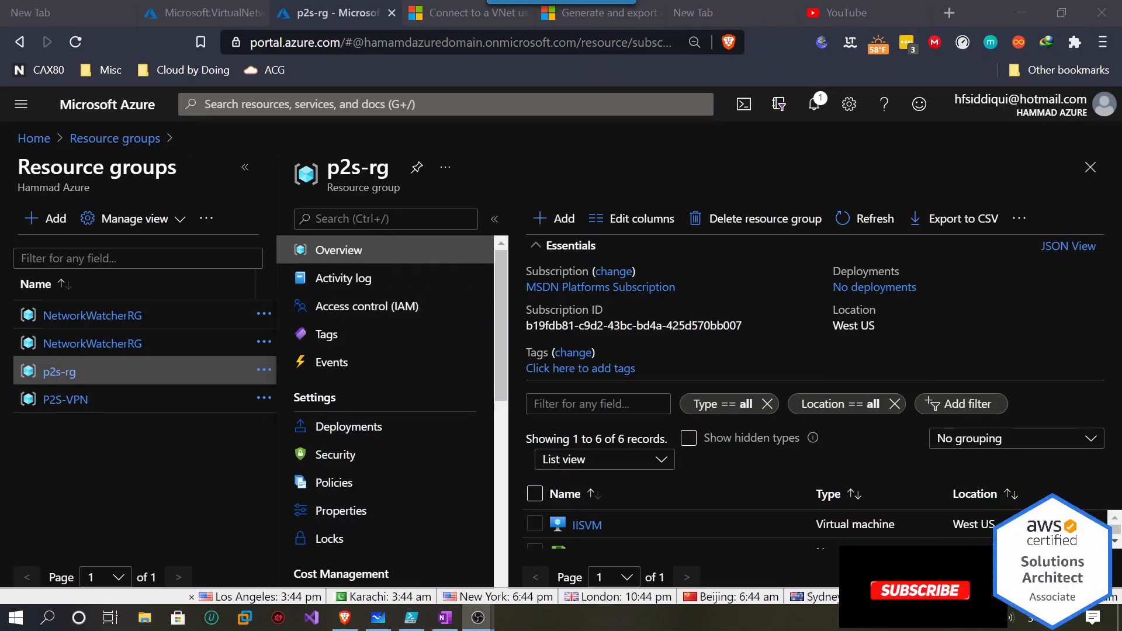
pyautogui.click(113, 144)
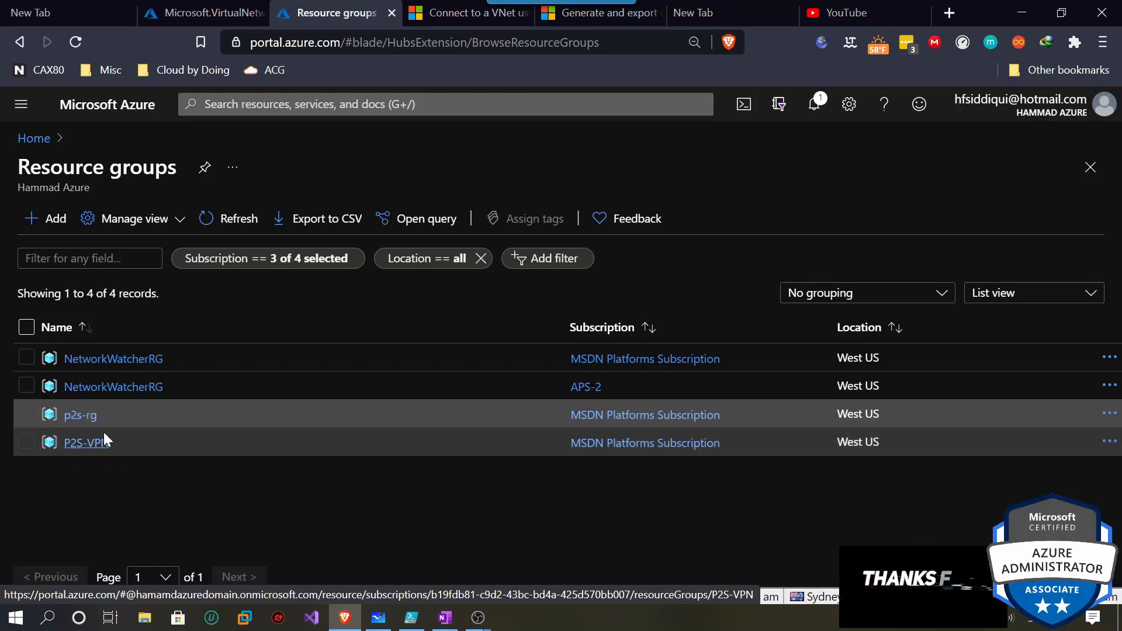
pyautogui.click(686, 414)
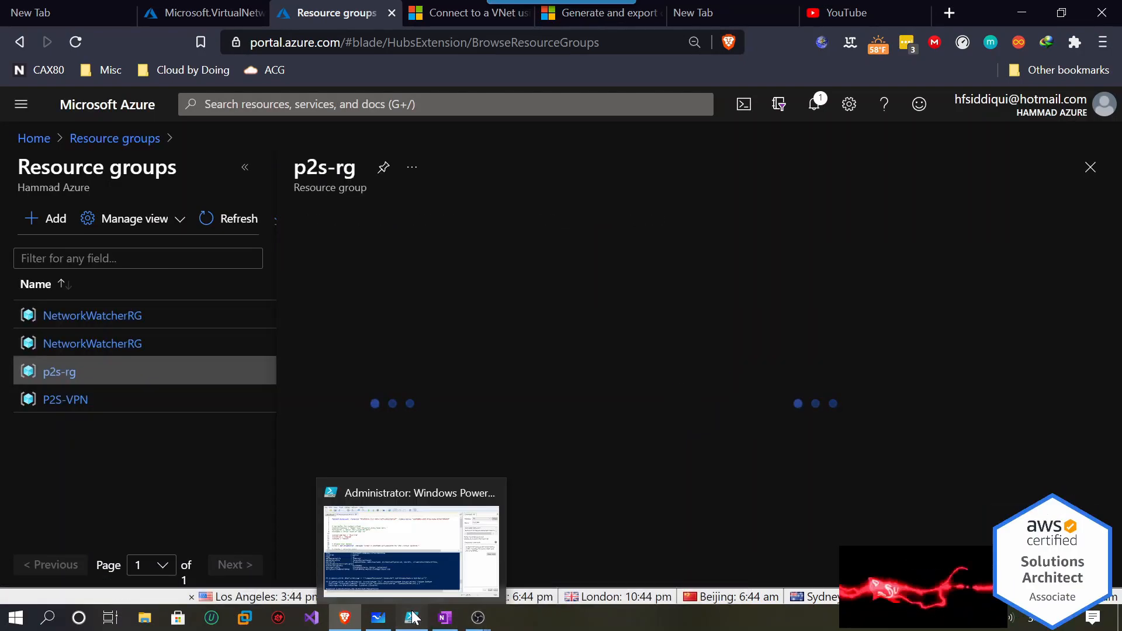
# Check the PowerShell ISE console output, then return to the Azure portal.
pyautogui.click(413, 618)
pyautogui.scroll(7, 437, 438)
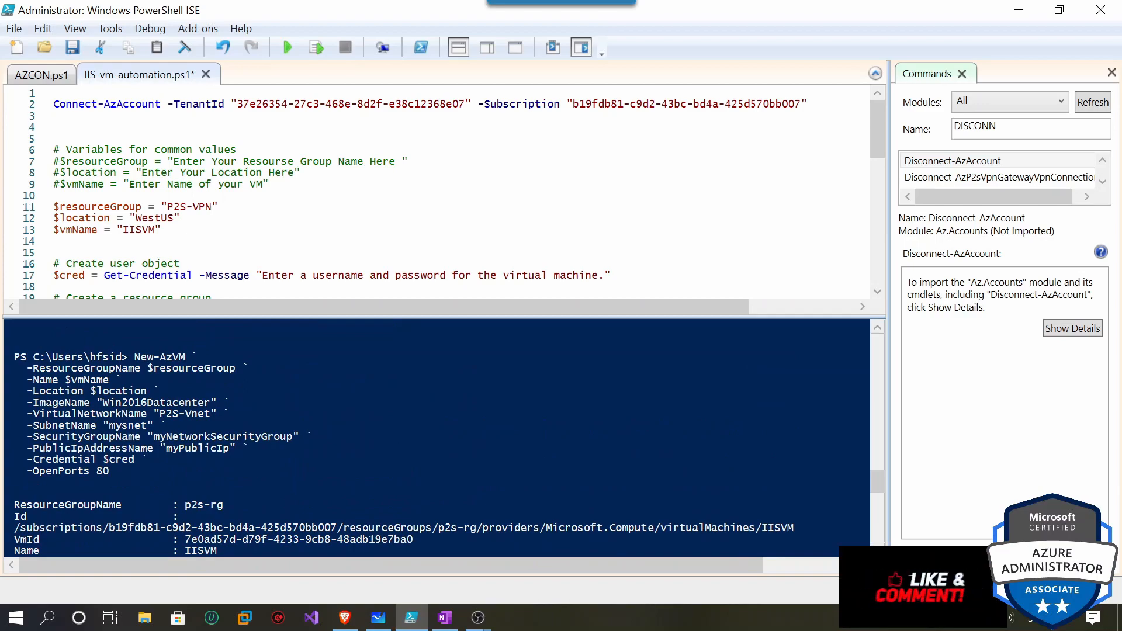
pyautogui.scroll(-7, 436, 438)
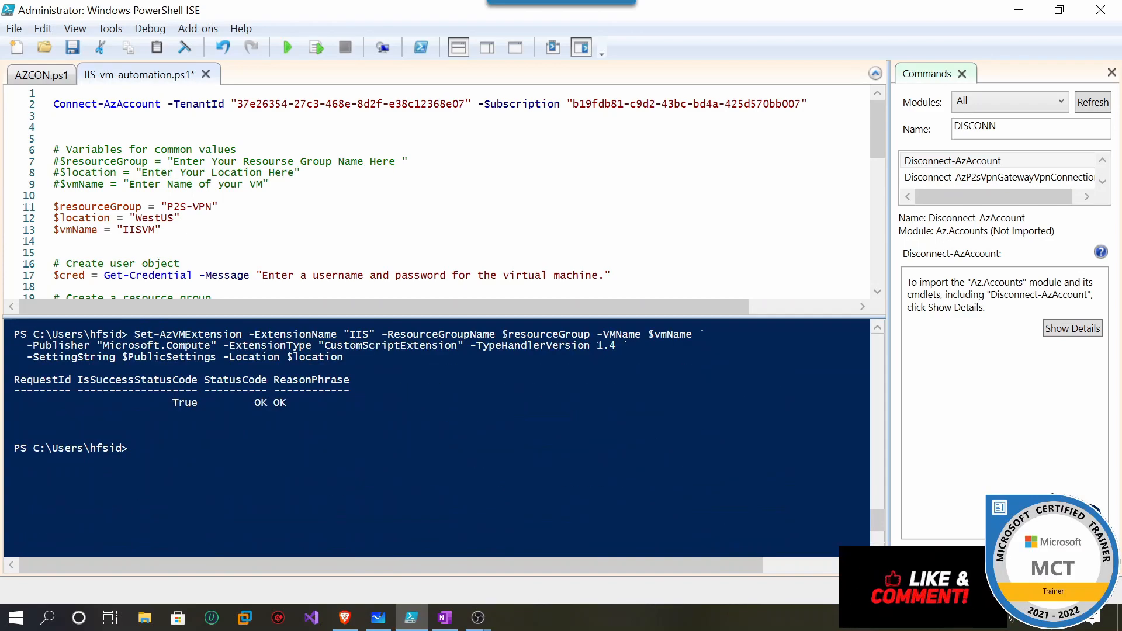
pyautogui.click(135, 448)
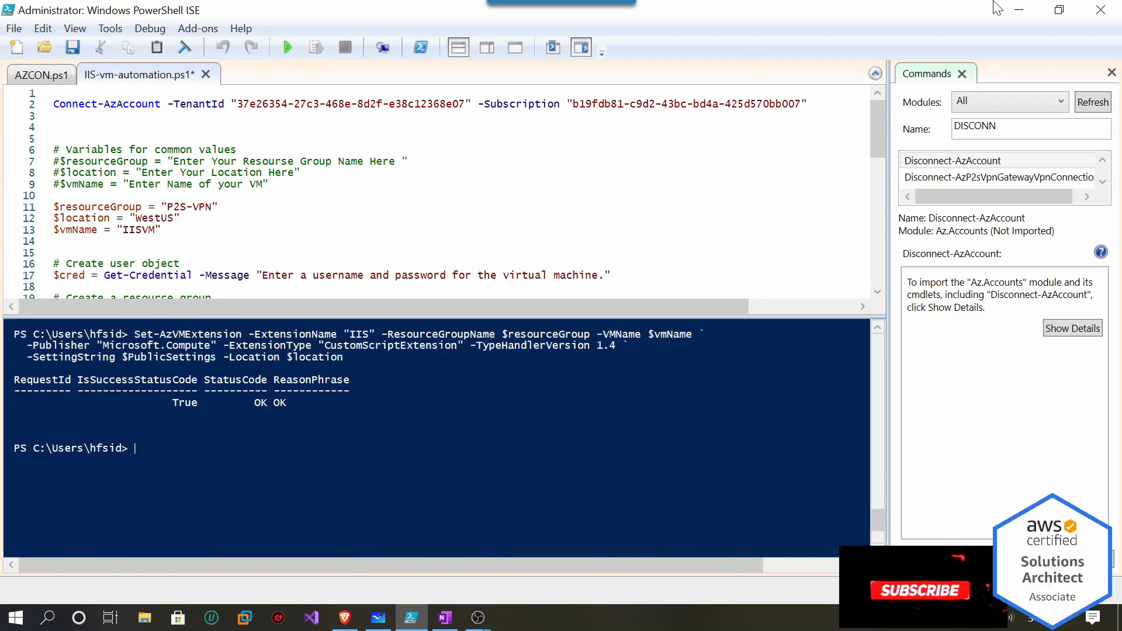
pyautogui.click(1017, 10)
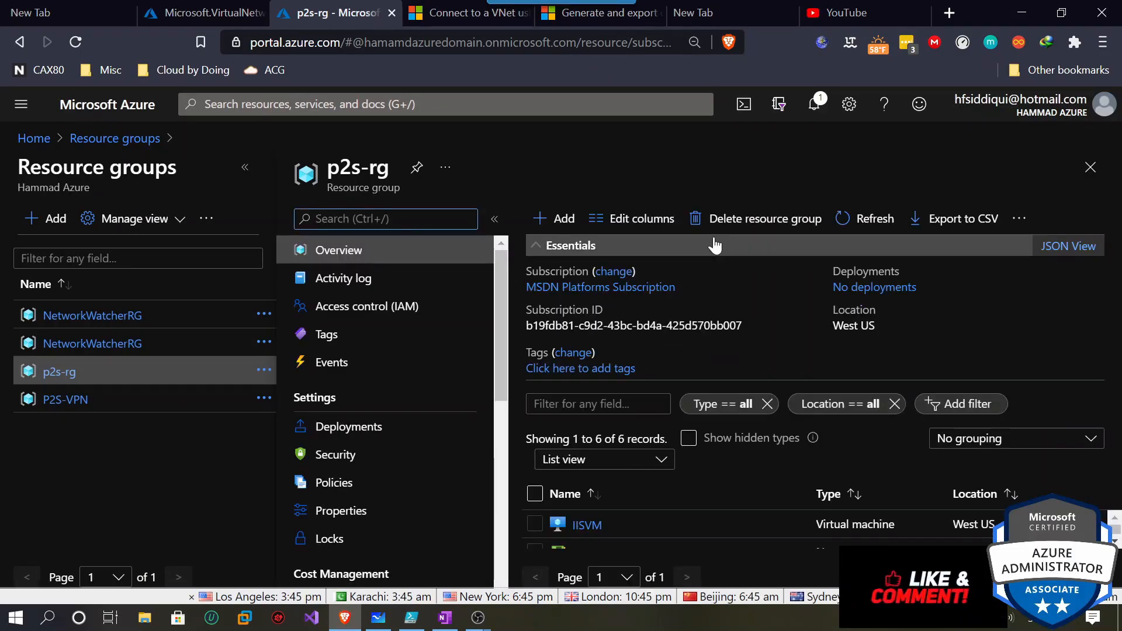
# Open IISVM from p2s-rg and copy its public IP address 13.88.168.183.
pyautogui.click(716, 246)
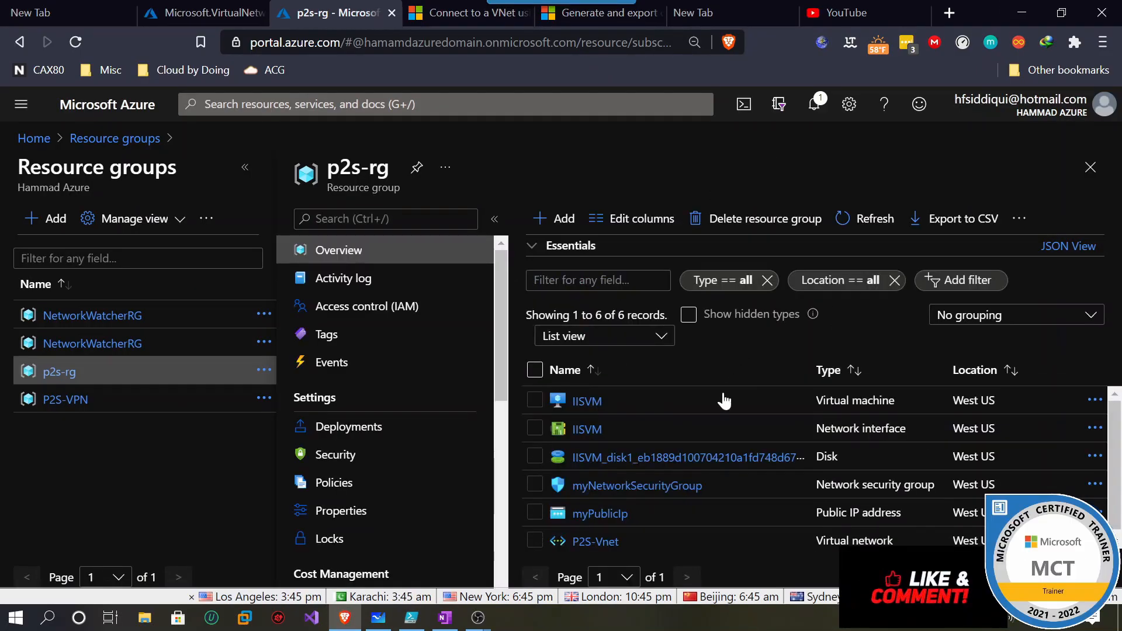
pyautogui.click(587, 402)
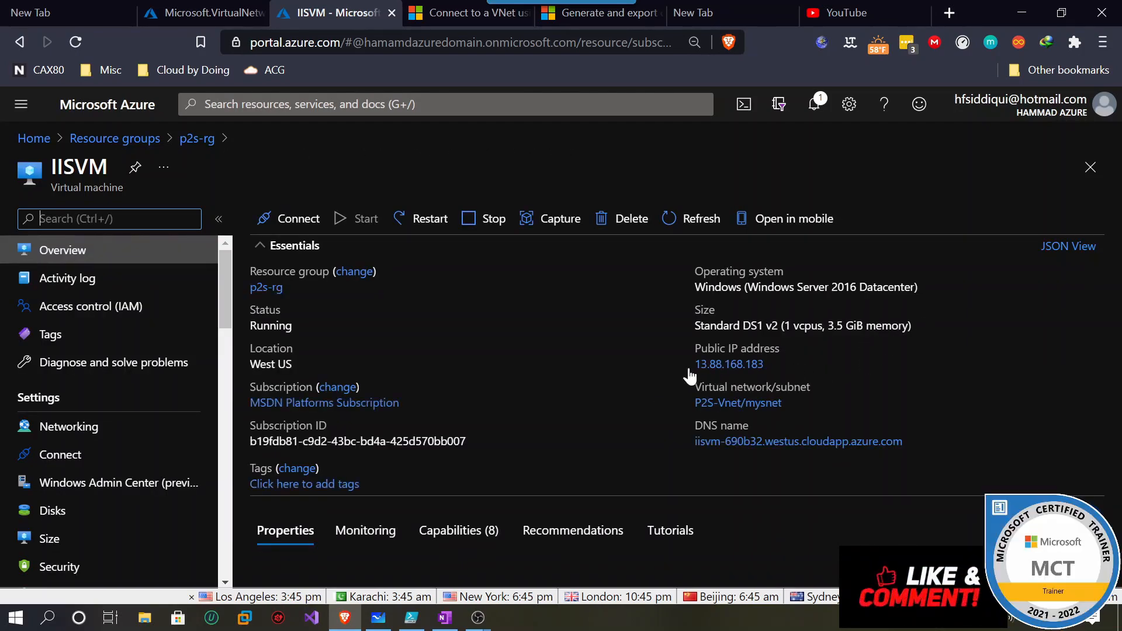
pyautogui.click(766, 366)
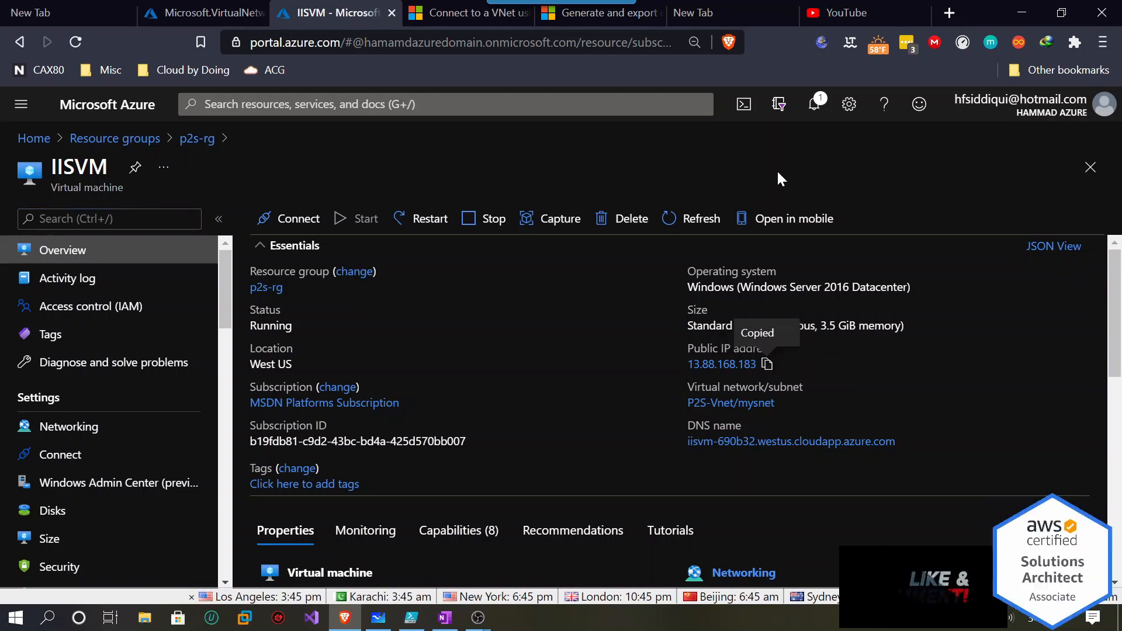
pyautogui.click(725, 8)
# Browse to 13.88.168.183 to confirm the IIS welcome page loads, then close that tab.
pyautogui.click(543, 42)
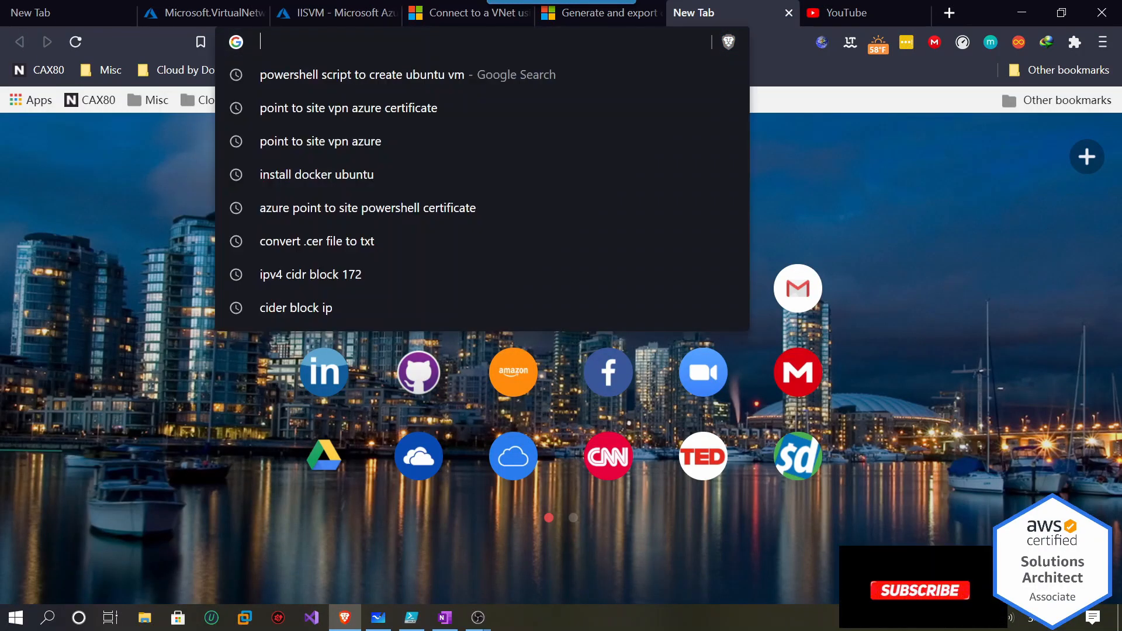
pyautogui.hotkey('ctrl', 'v')
pyautogui.press('Return')
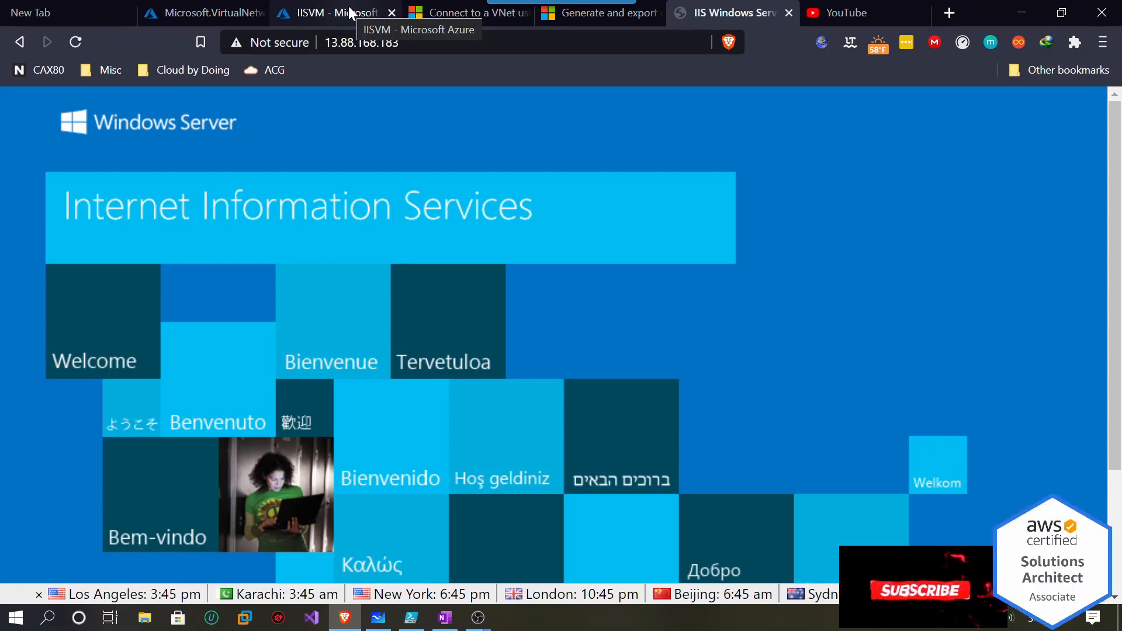
pyautogui.click(789, 13)
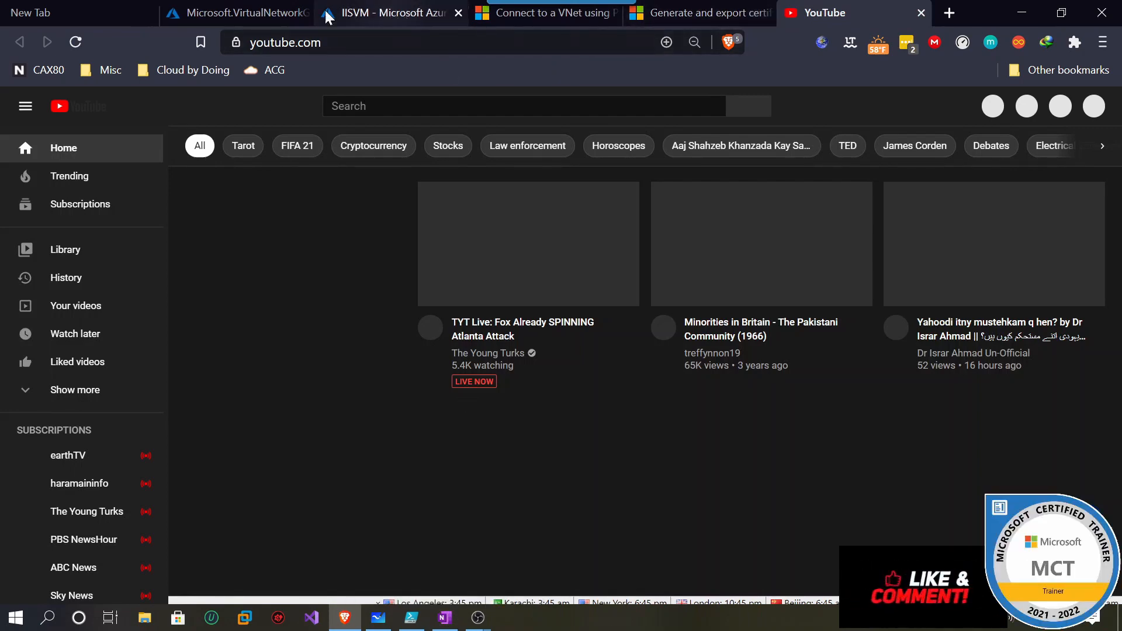
pyautogui.click(275, 14)
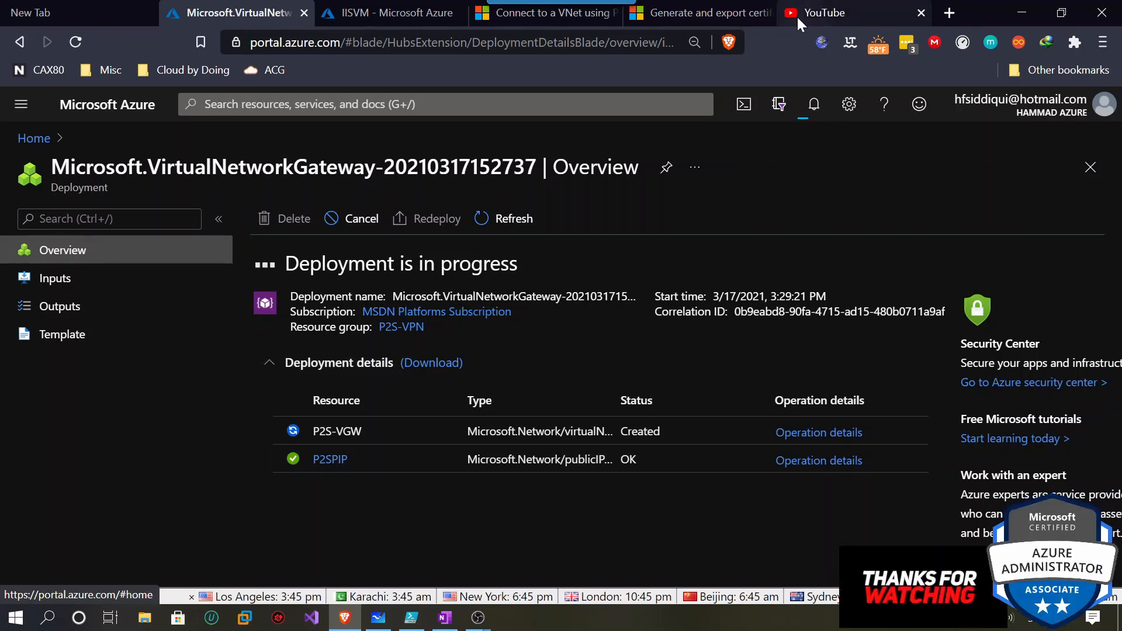
# Run lines 11–13 to set resourceGroup P2S-VPN, location WestUS and vmName IISVM.
pyautogui.click(413, 619)
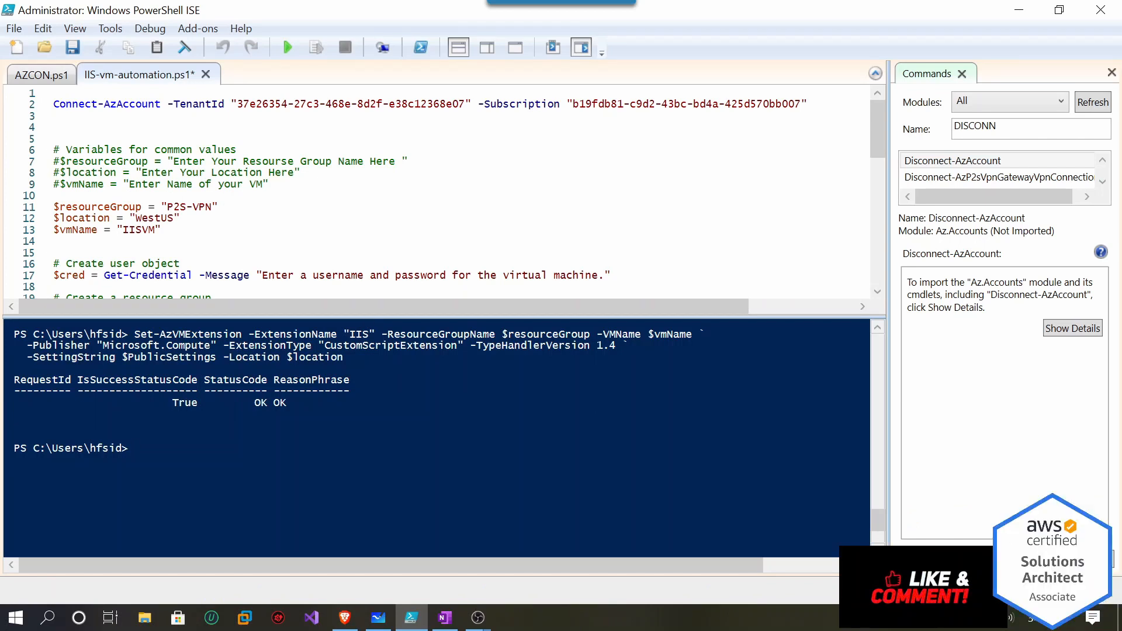
pyautogui.moveTo(161, 230); pyautogui.dragTo(80, 206)
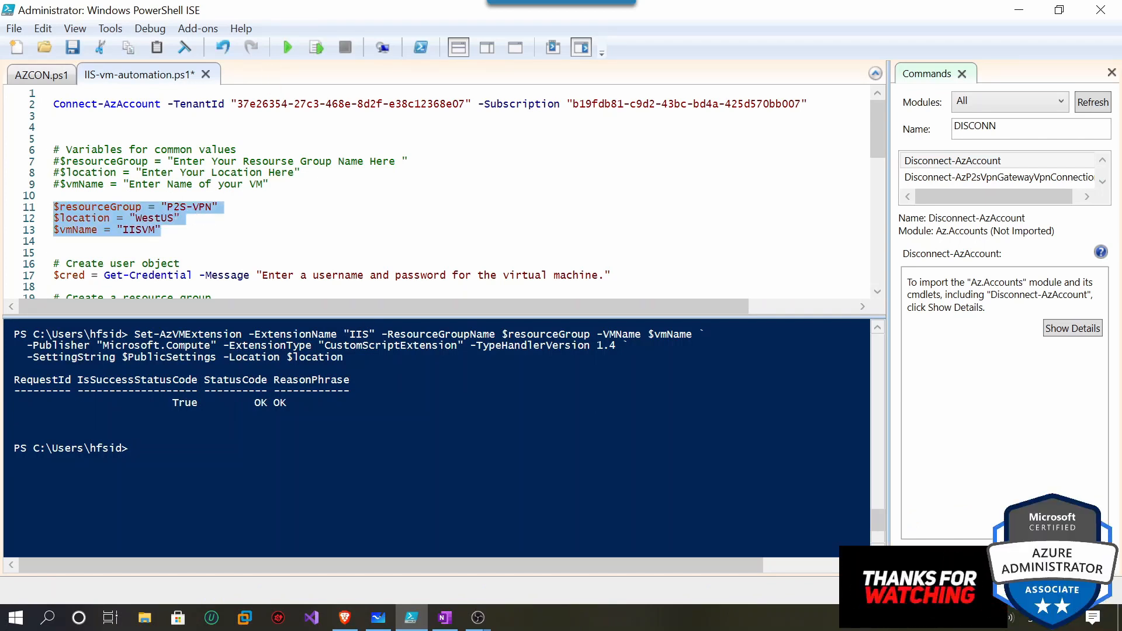
pyautogui.click(323, 49)
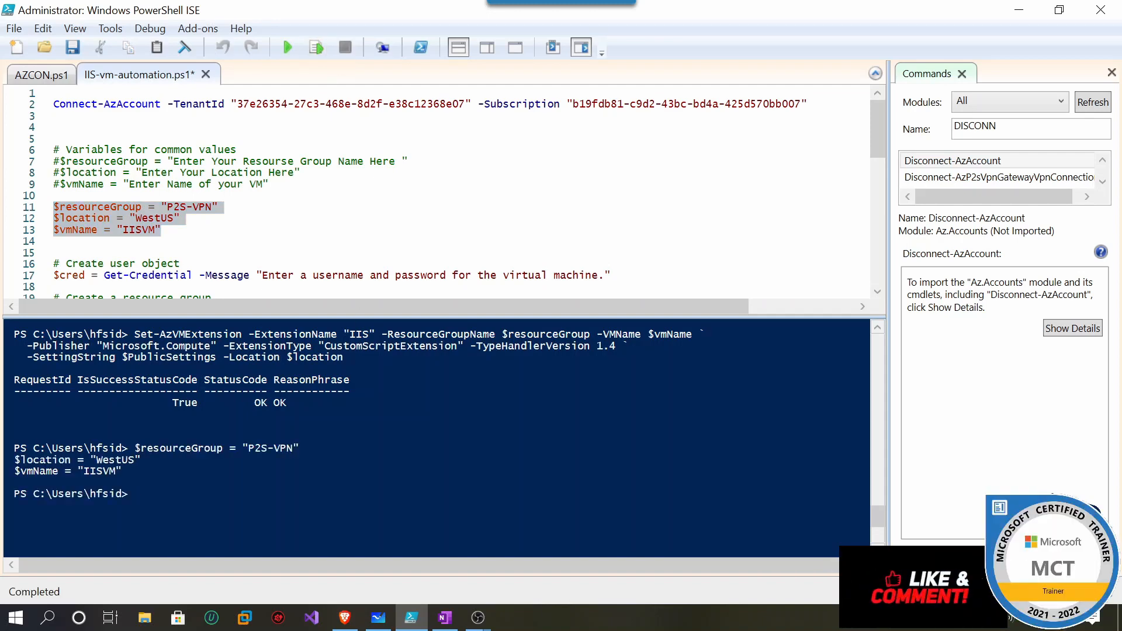
# Run the Get-Credential line and submit the VM administrator's username and password.
pyautogui.scroll(-1, 438, 193)
pyautogui.moveTo(611, 241); pyautogui.dragTo(53, 241)
pyautogui.click(308, 48)
pyautogui.write('testadmin')
pyautogui.press('Tab')
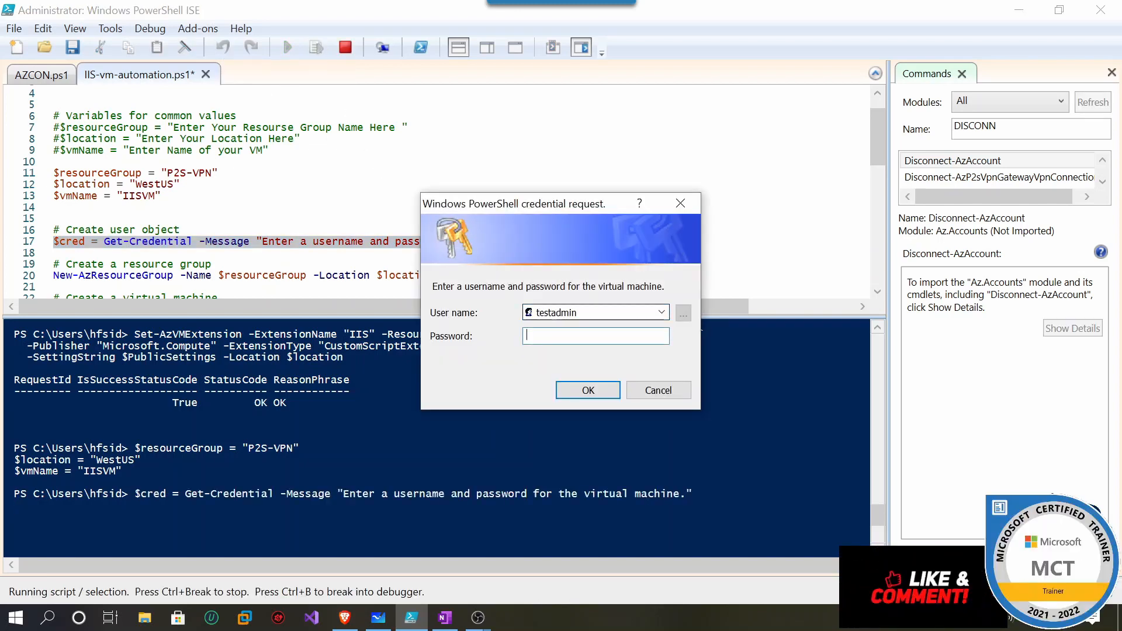
pyautogui.write('•••••••••')
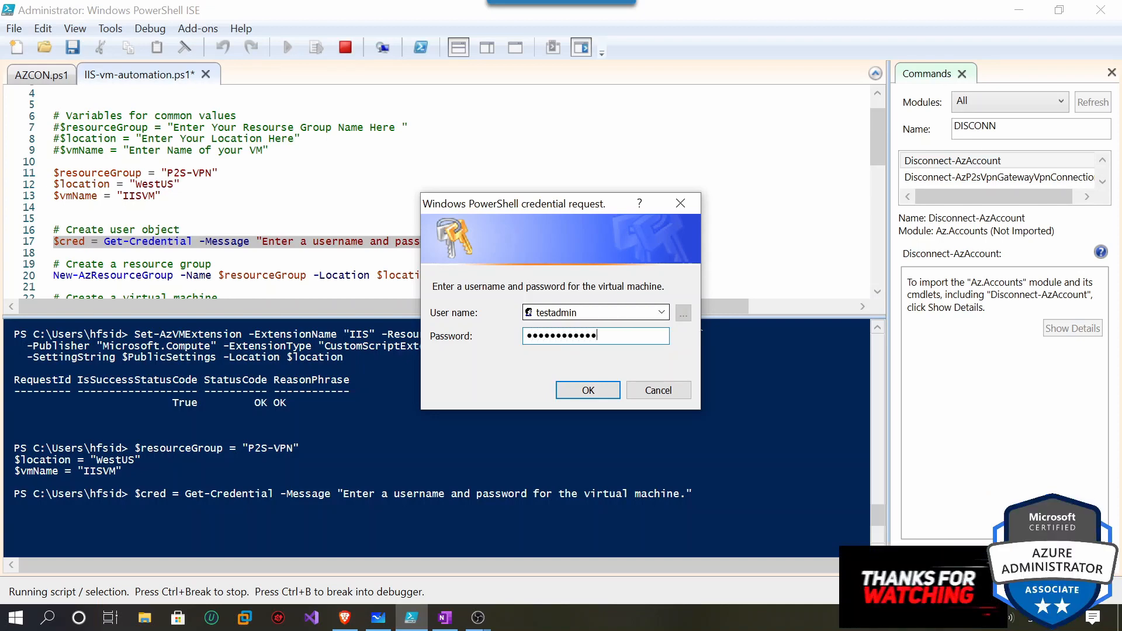
pyautogui.click(611, 388)
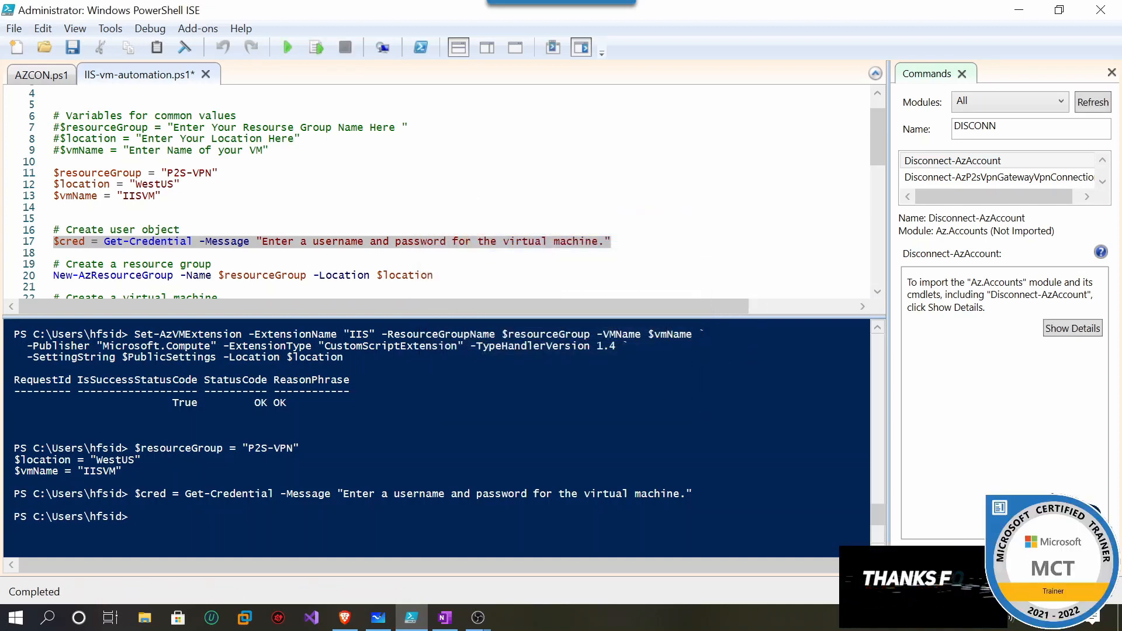
pyautogui.scroll(-1, 468, 263)
pyautogui.moveTo(435, 241); pyautogui.dragTo(58, 241)
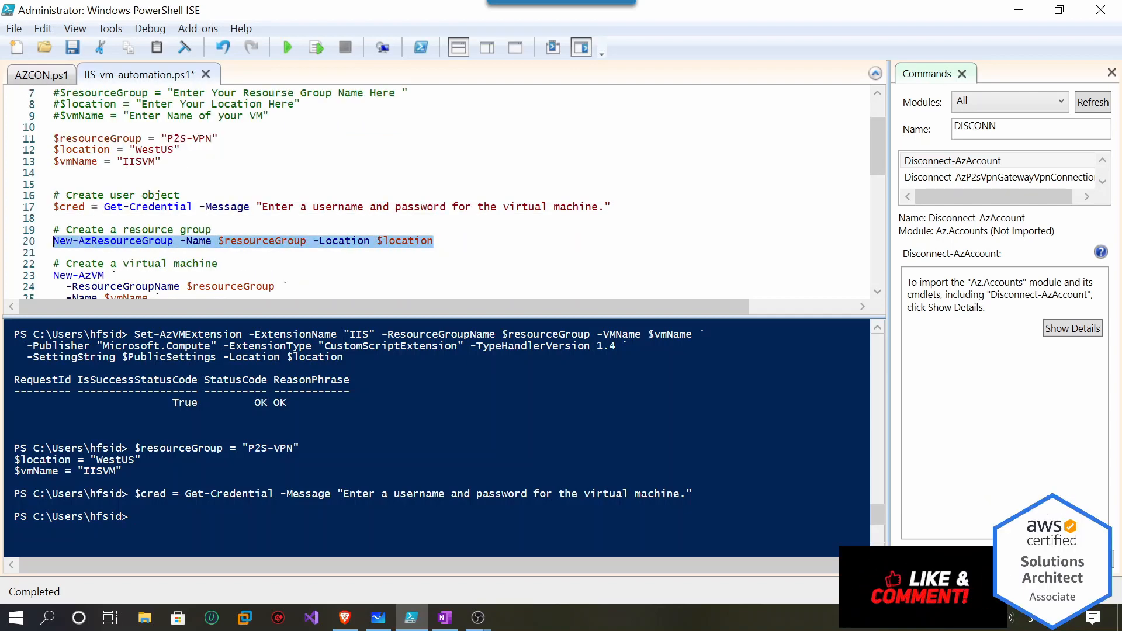
# Run New-AzResourceGroup confirming the P2S-VPN update, then run the New-AzVM block (lines 23–33).
pyautogui.click(316, 48)
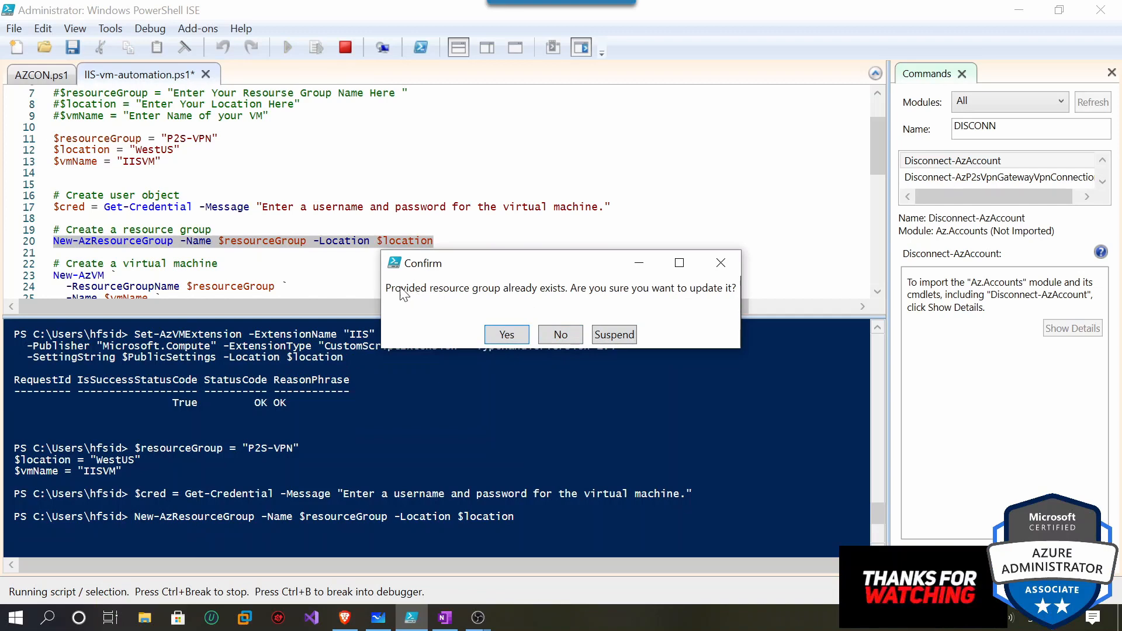
pyautogui.click(516, 336)
pyautogui.scroll(-3, 438, 193)
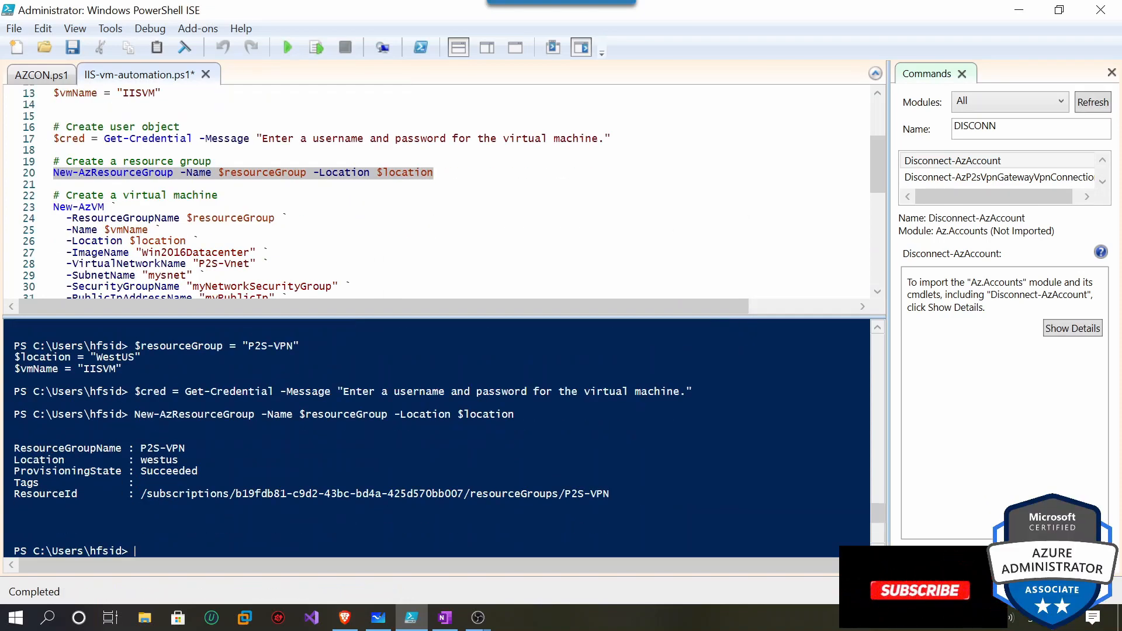
pyautogui.moveTo(149, 287); pyautogui.dragTo(53, 173)
pyautogui.click(317, 47)
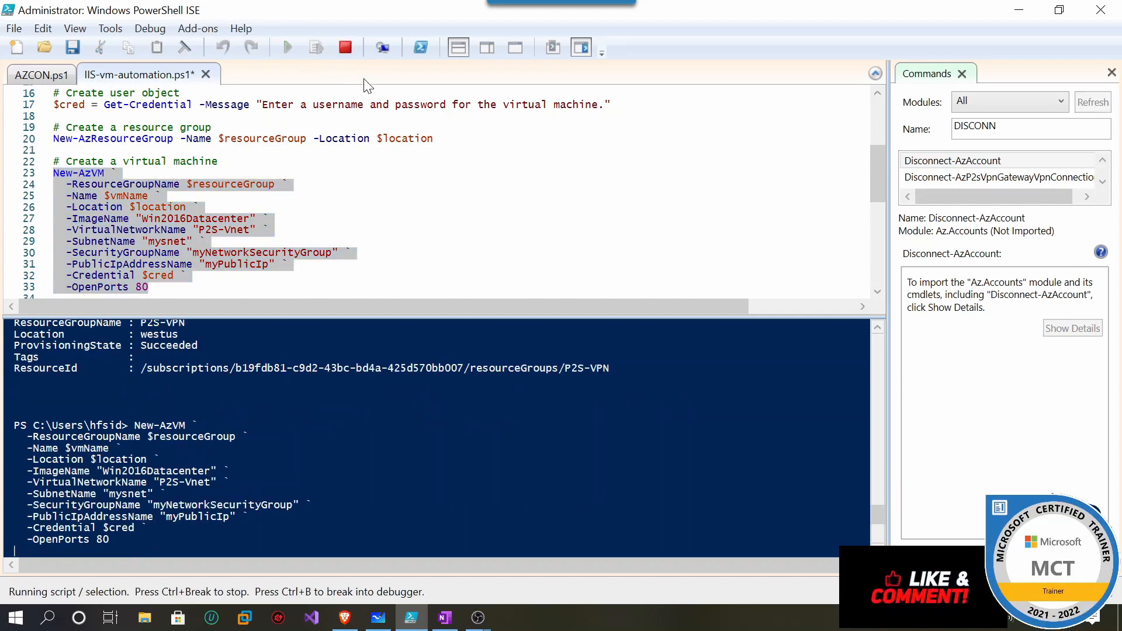
pyautogui.scroll(-3, 438, 193)
pyautogui.scroll(-1, 439, 193)
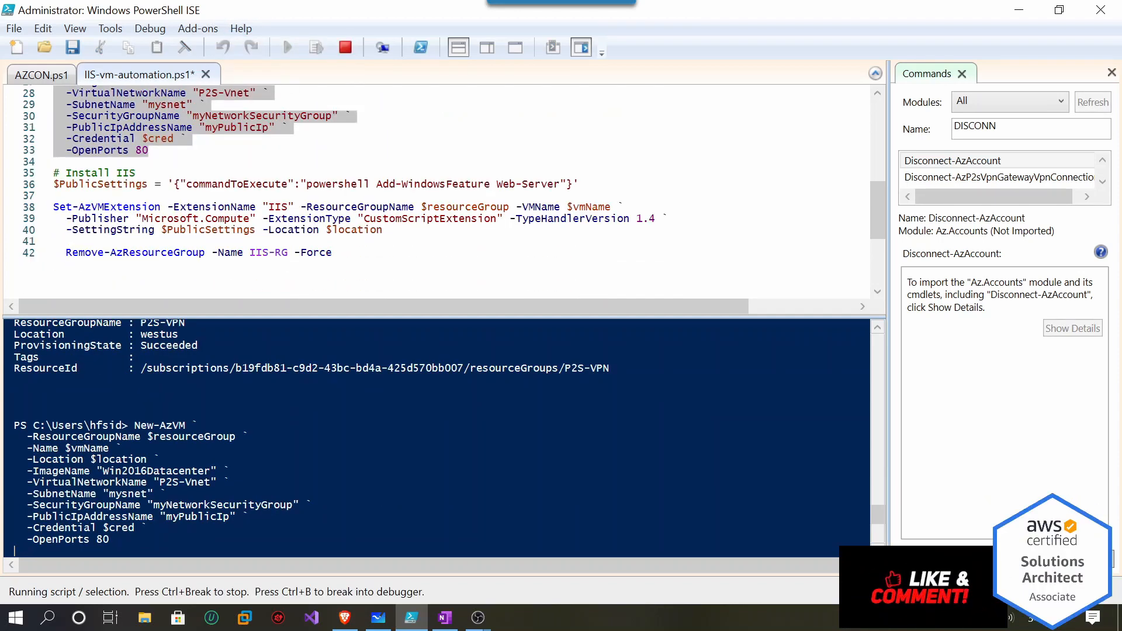
pyautogui.moveTo(579, 184); pyautogui.dragTo(440, 184)
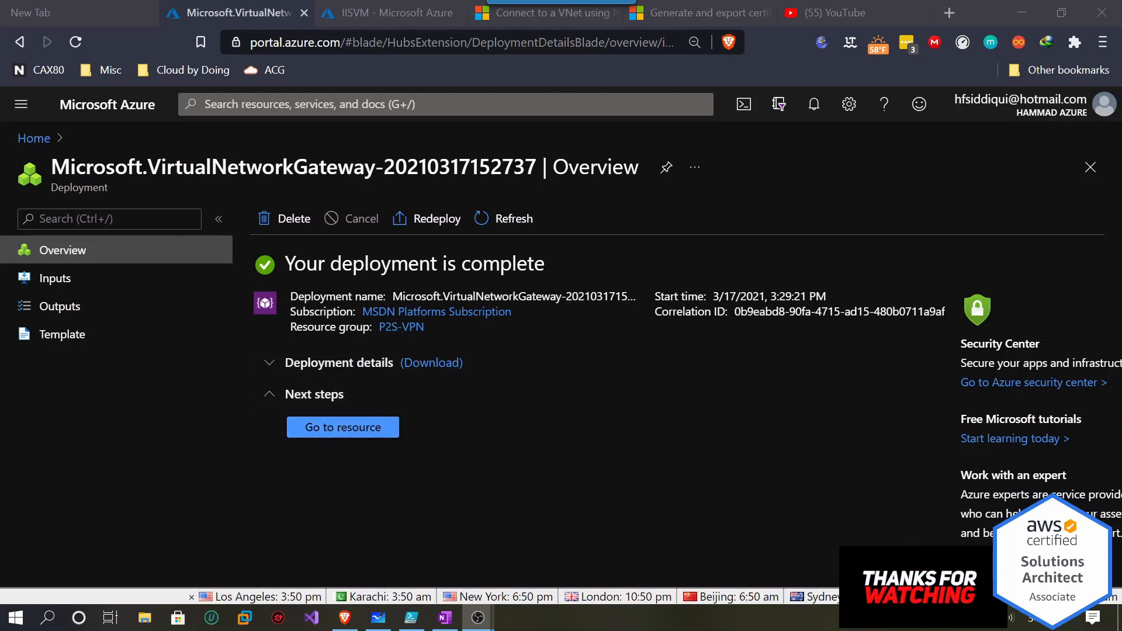
# Confirm the P2S-VGW deployment succeeded by reading its 17 min 58 s duration in operation details.
pyautogui.click(363, 444)
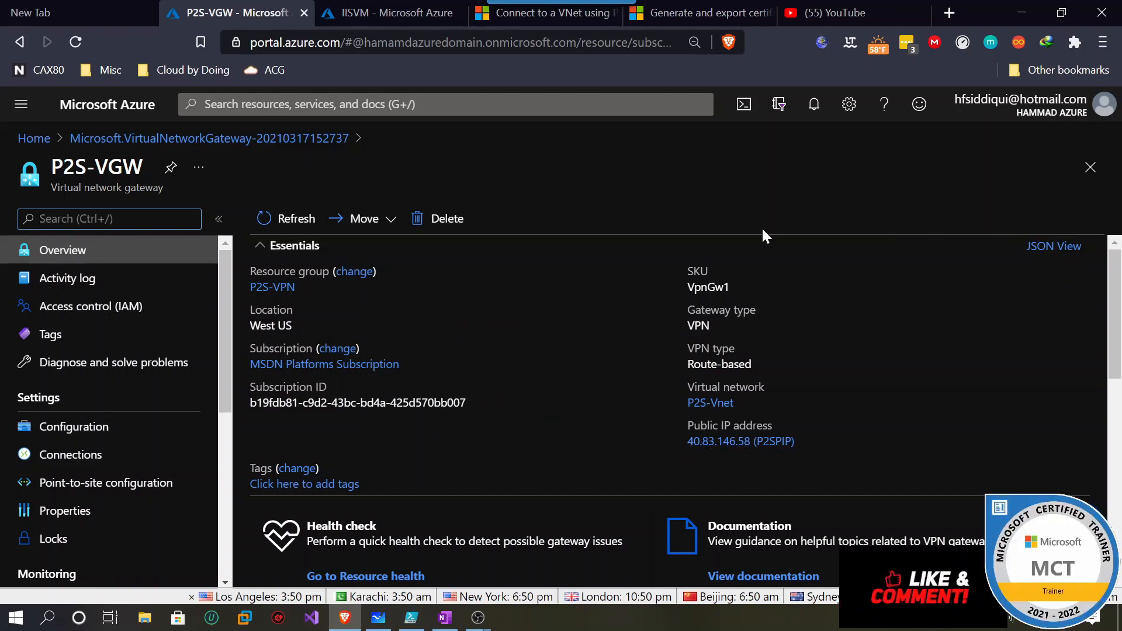
pyautogui.click(20, 42)
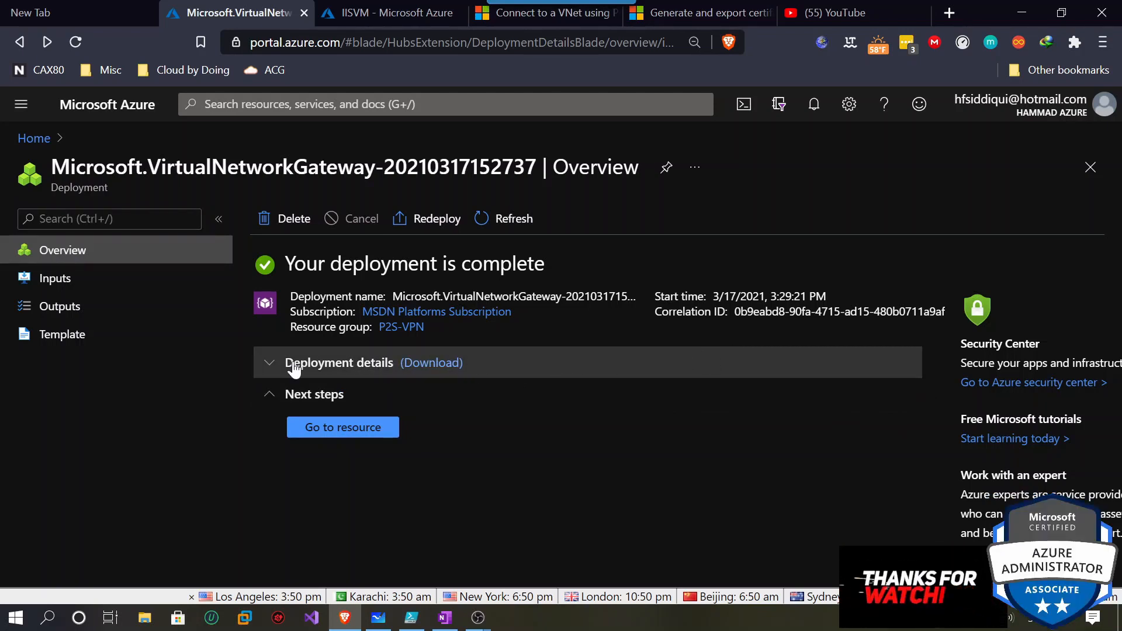
pyautogui.click(270, 365)
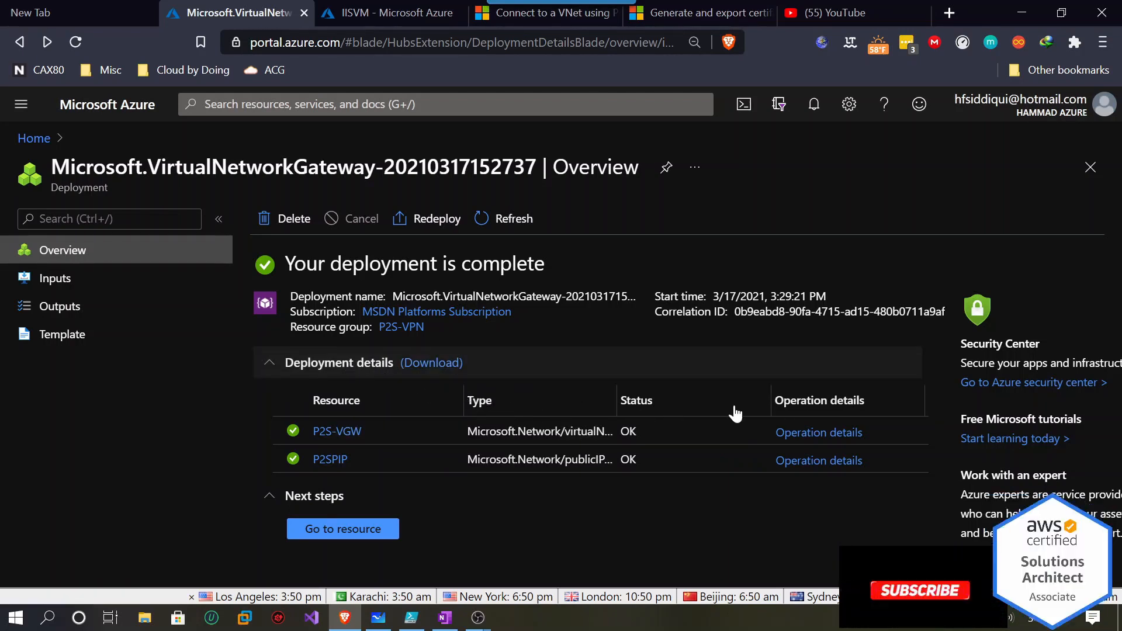
pyautogui.click(850, 432)
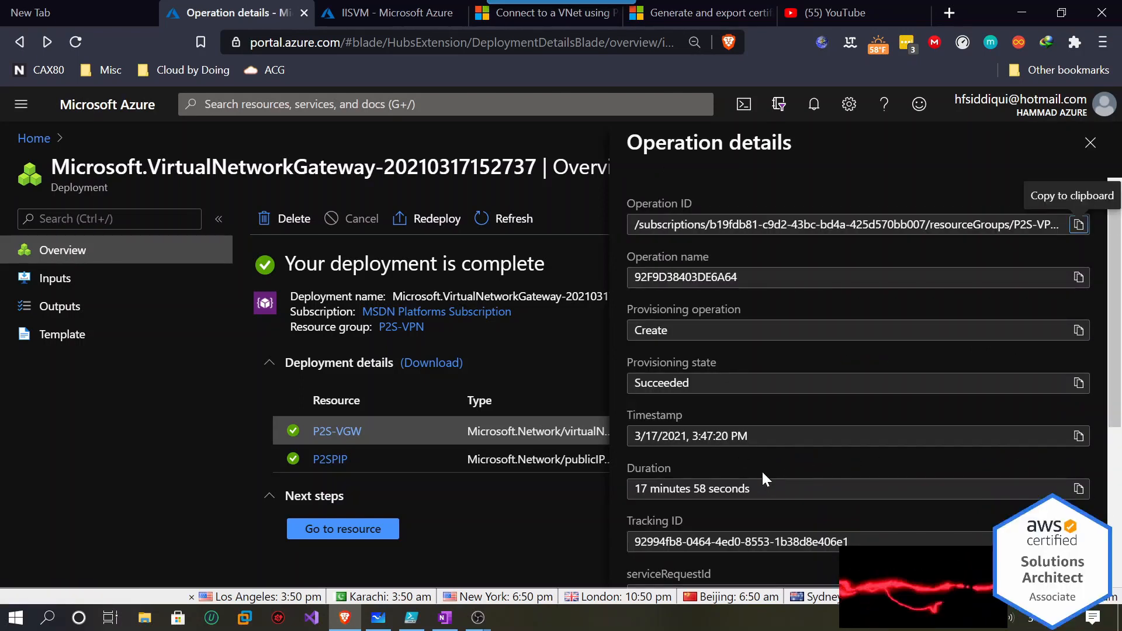
pyautogui.moveTo(754, 489); pyautogui.dragTo(619, 490)
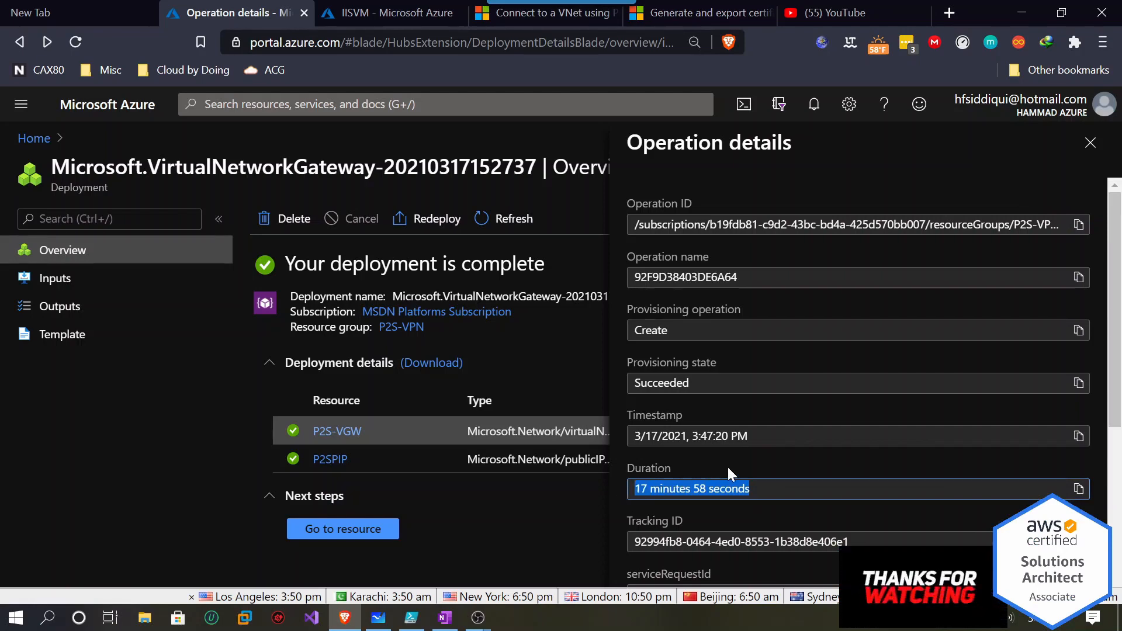
pyautogui.click(1090, 142)
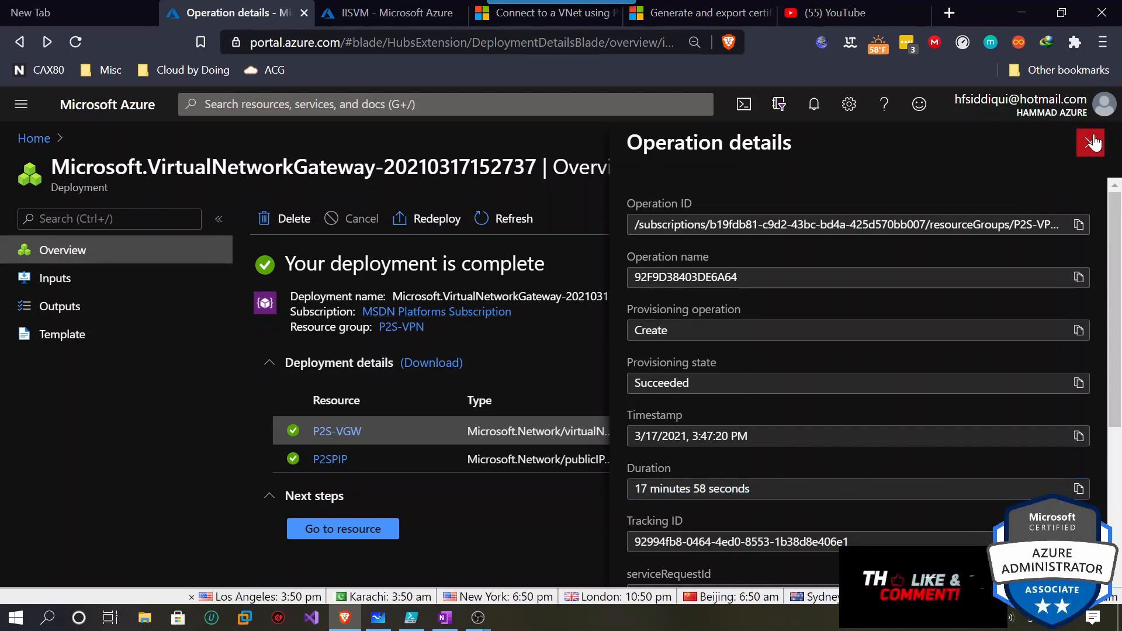
pyautogui.click(415, 619)
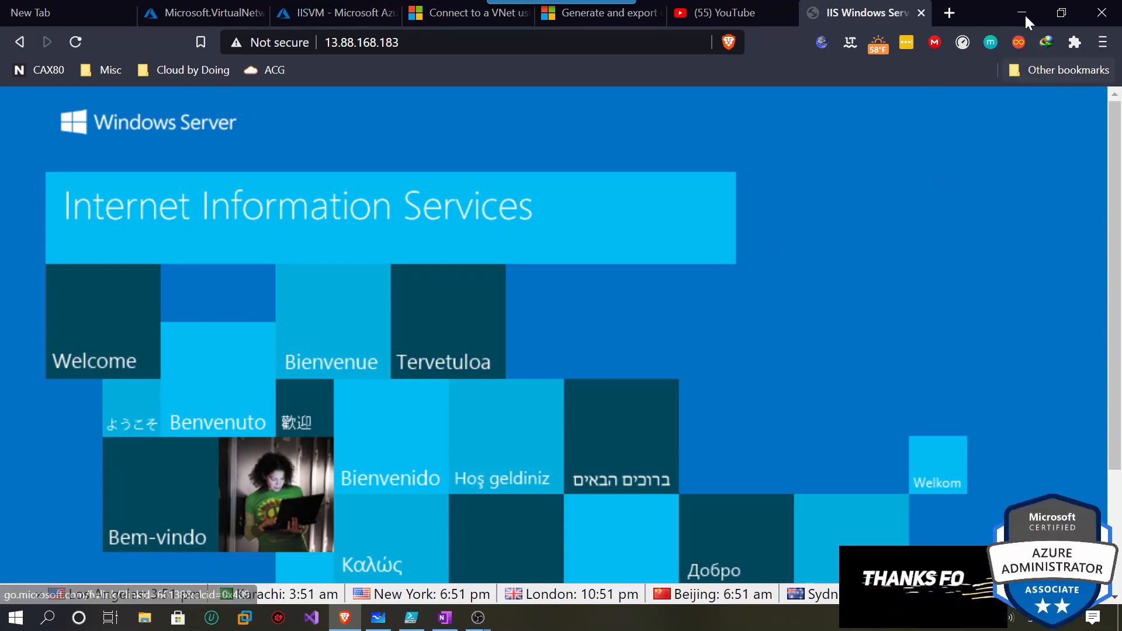
# Open the P2S-VGW gateway's Point-to-site configuration and choose Configure now.
pyautogui.click(173, 15)
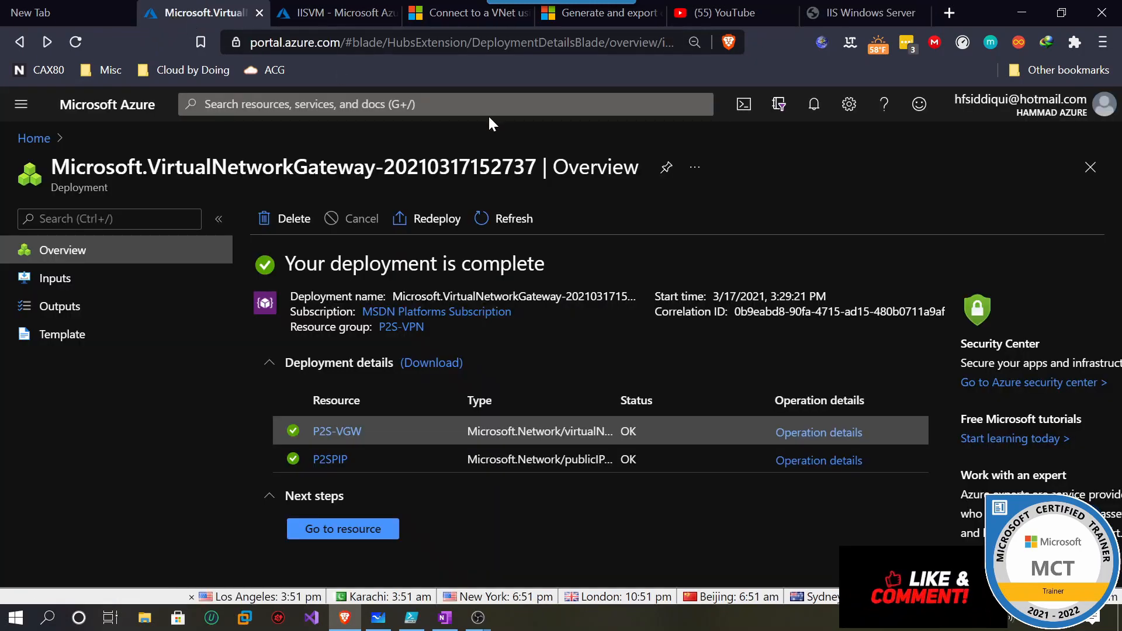
pyautogui.click(341, 532)
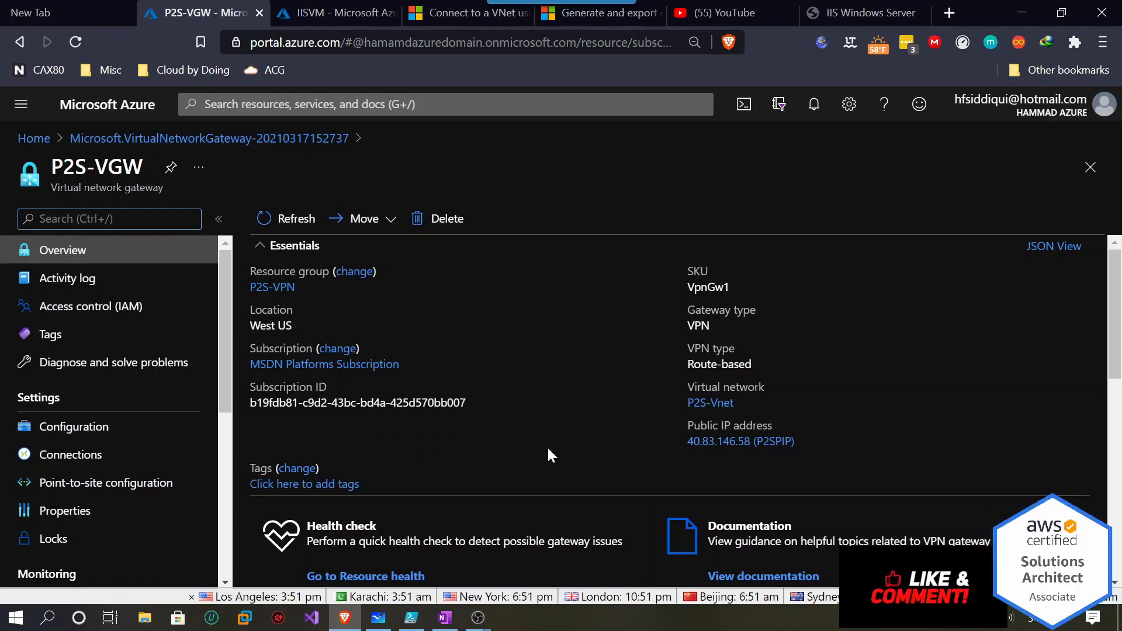
pyautogui.click(62, 437)
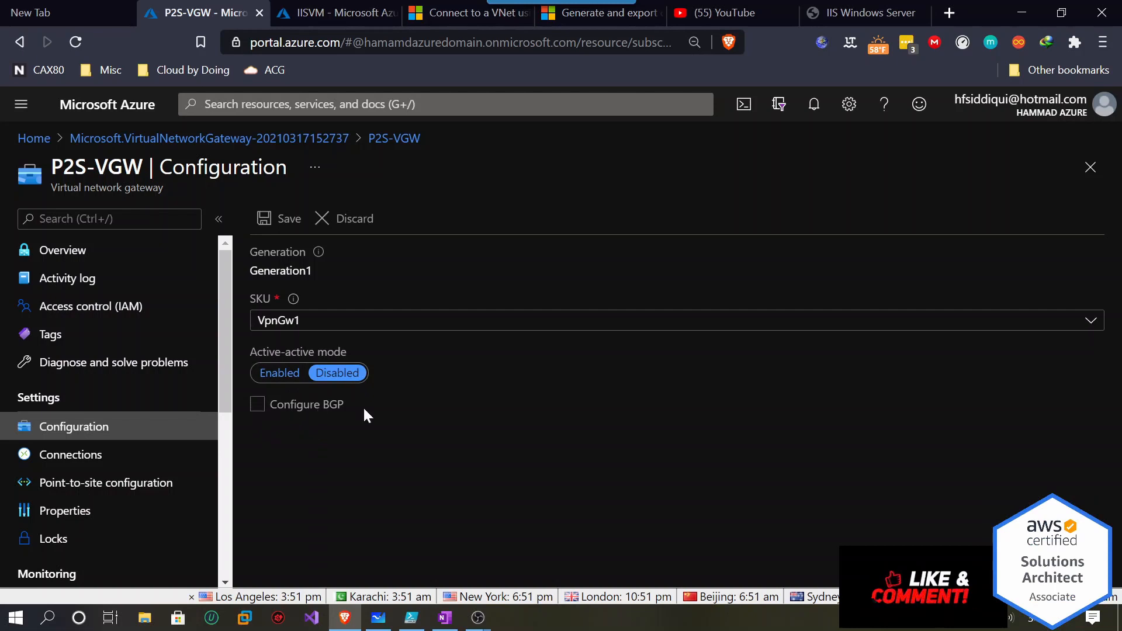
pyautogui.click(101, 461)
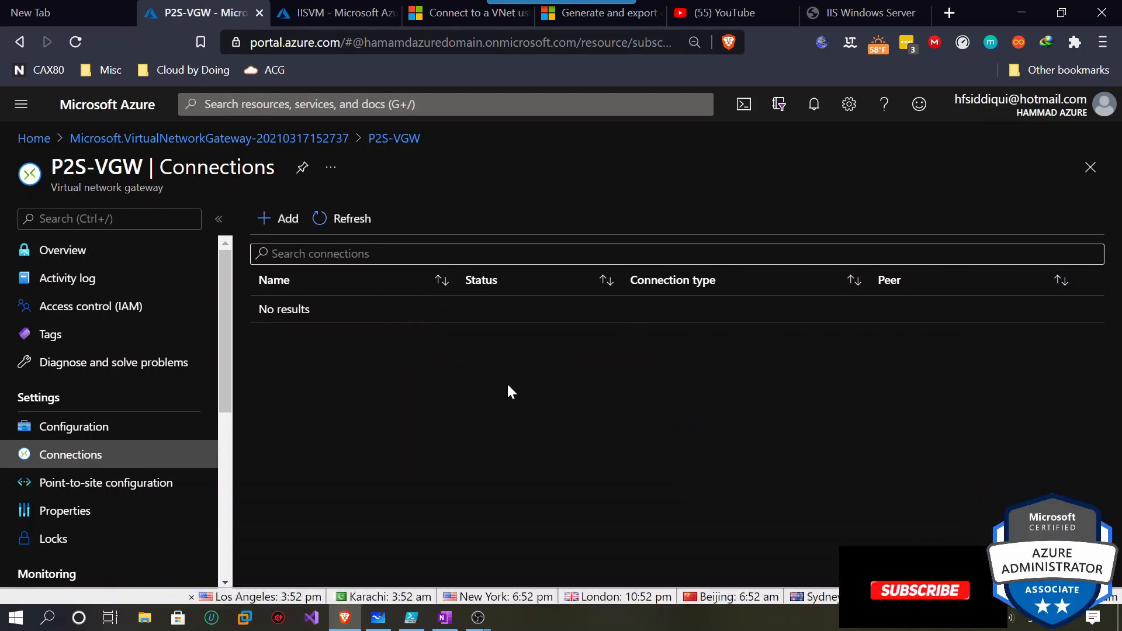
pyautogui.click(115, 485)
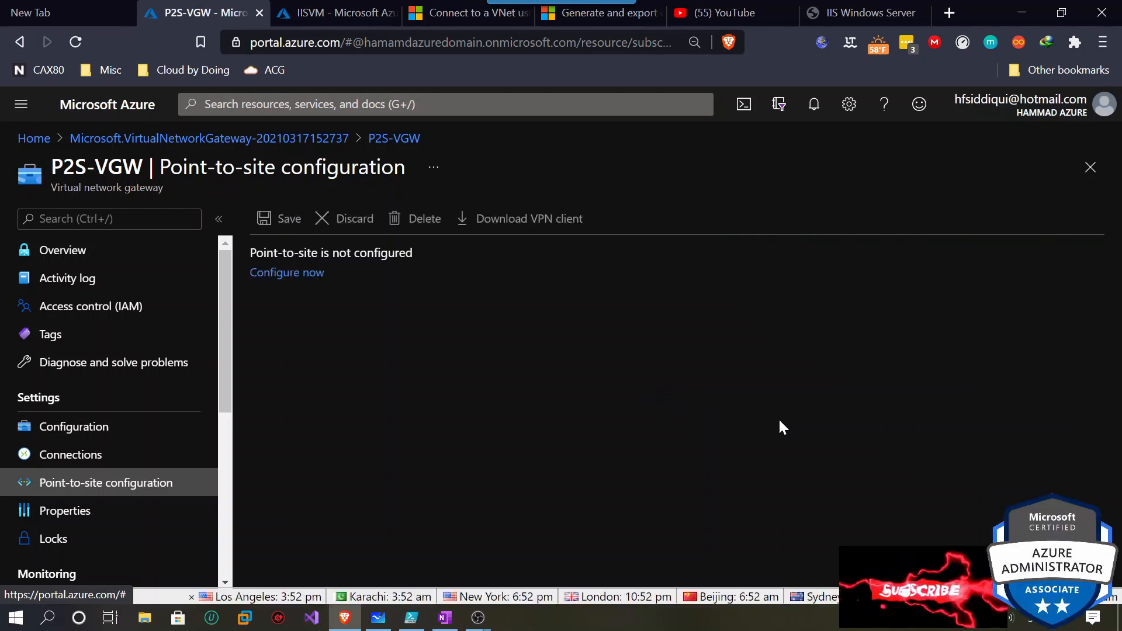
pyautogui.click(296, 275)
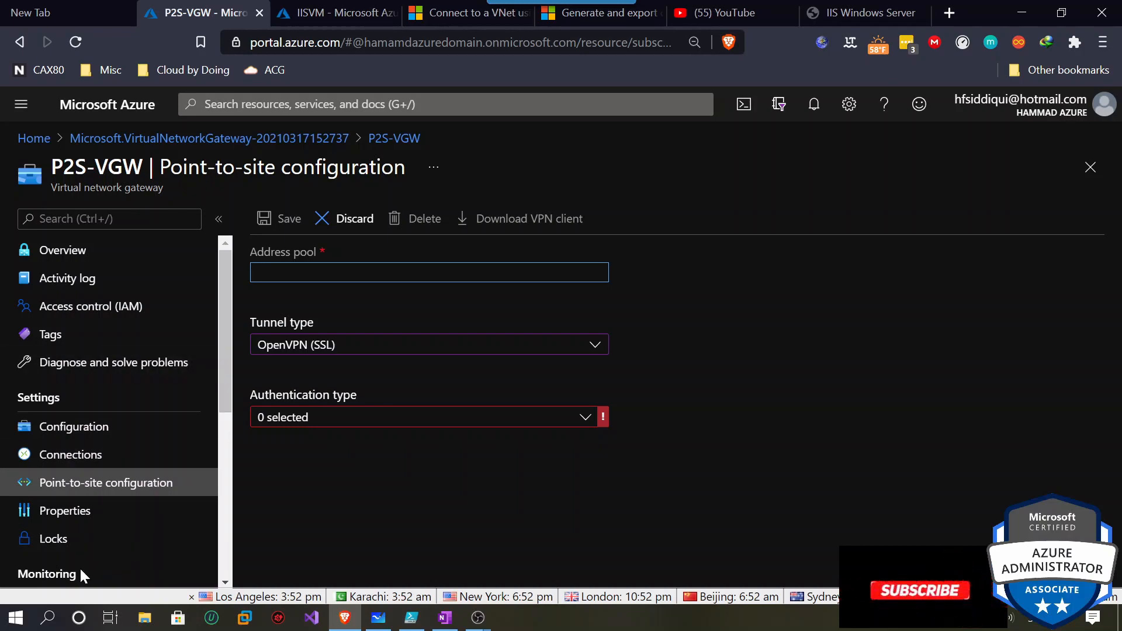
# Run ipconfig in Command Prompt and note the VMnet8 IPv4 address 192.168.199.1.
pyautogui.click(57, 618)
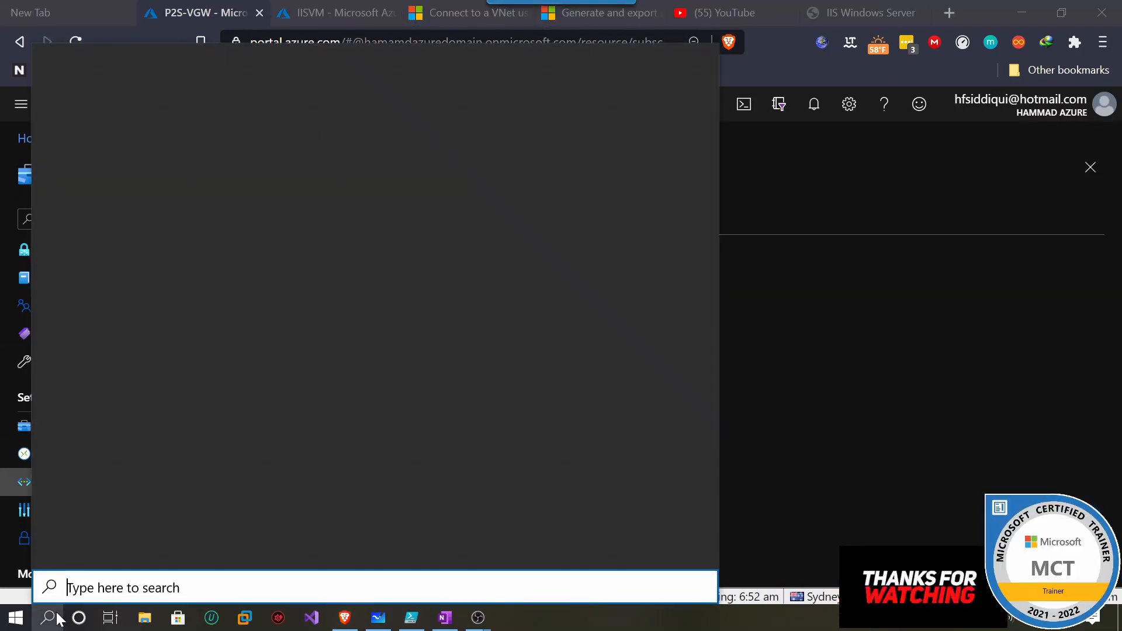
pyautogui.write('cmd')
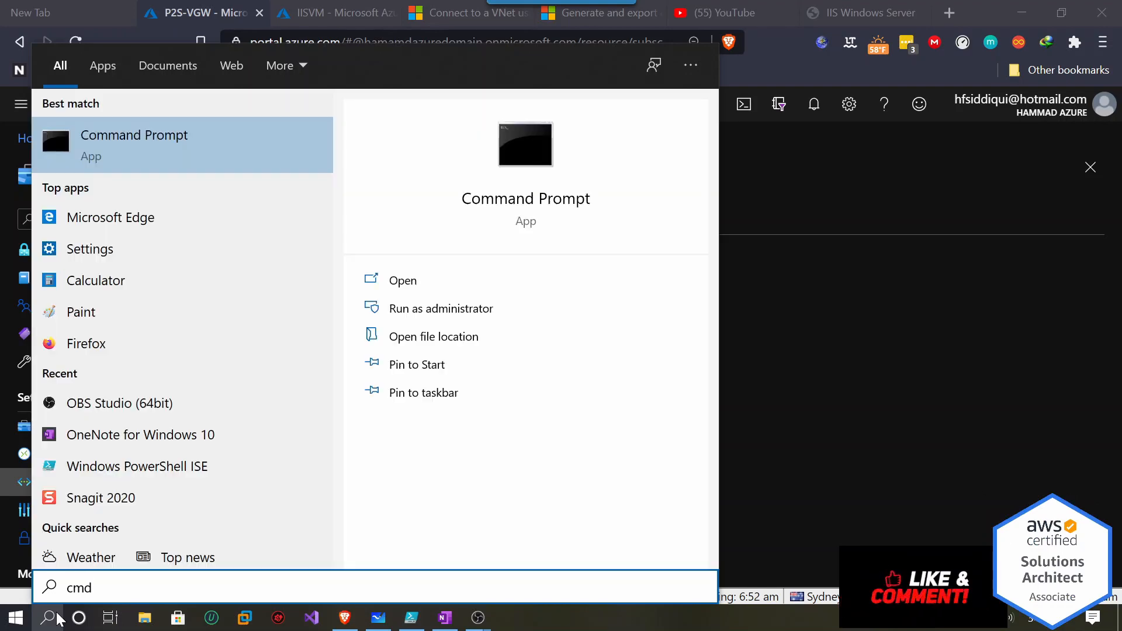
pyautogui.press('Return')
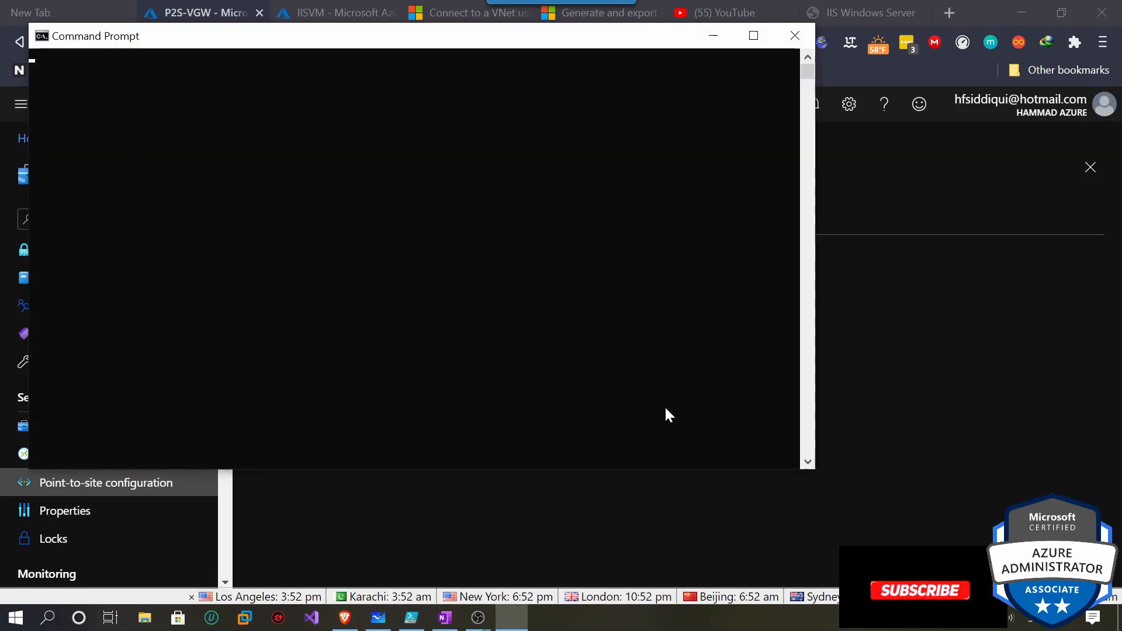
pyautogui.write('i')
pyautogui.write('pconfig')
pyautogui.press('Return')
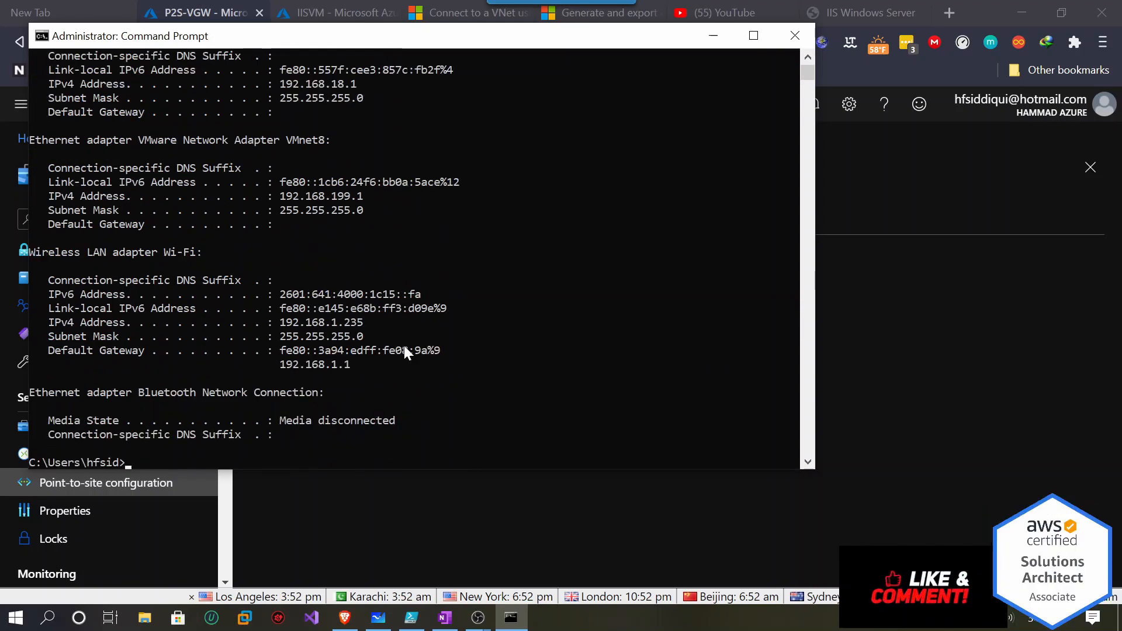
pyautogui.moveTo(276, 193); pyautogui.dragTo(386, 197)
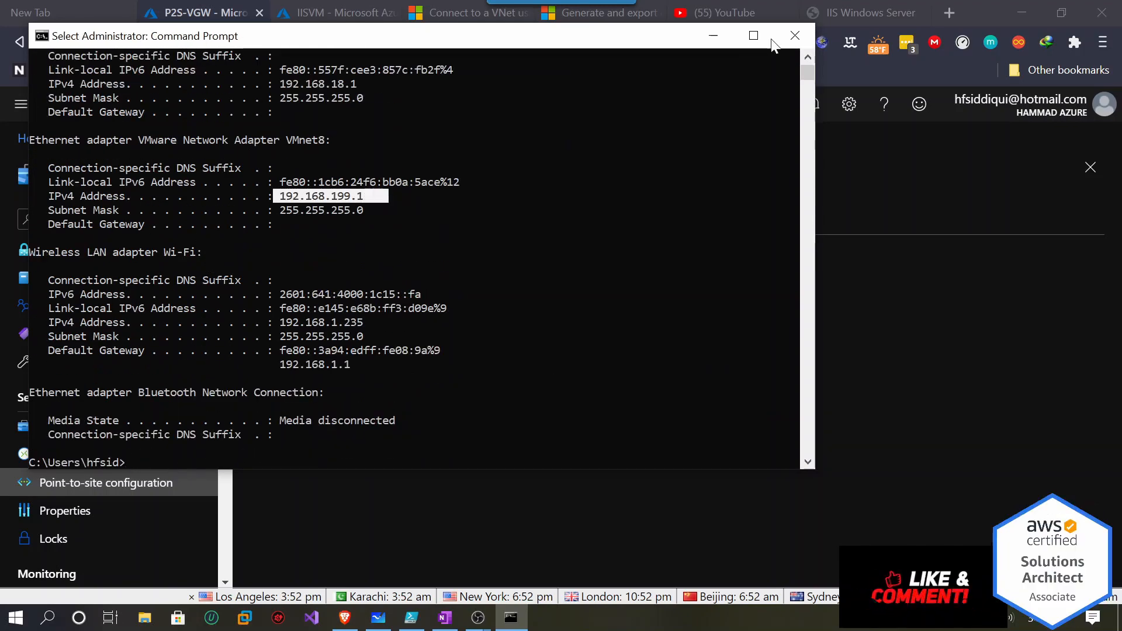
pyautogui.click(923, 198)
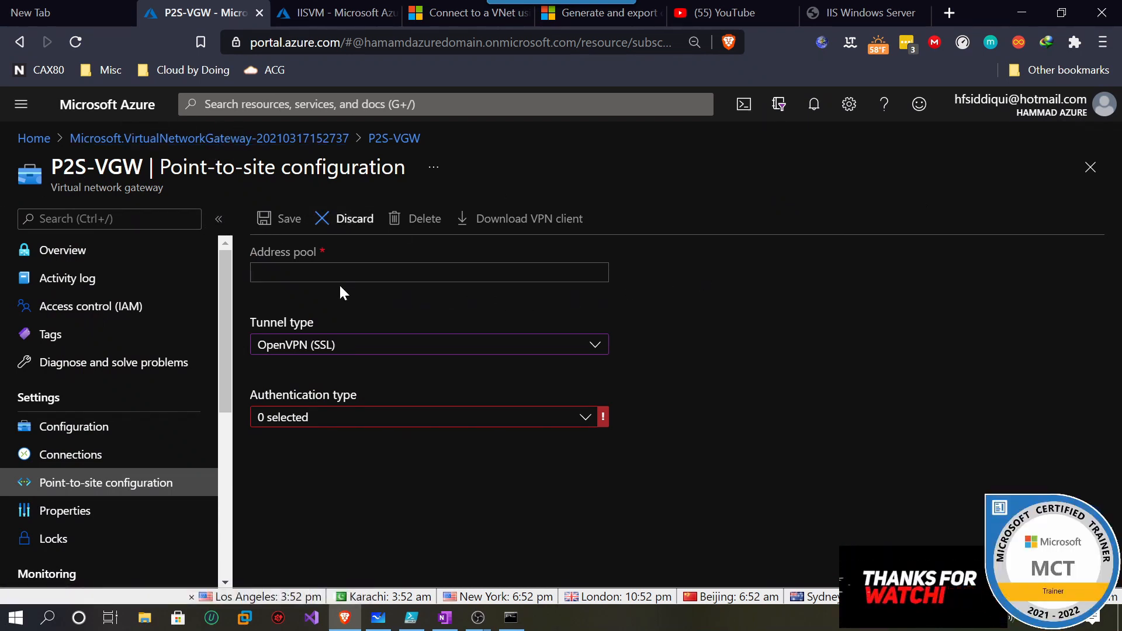
# Enter address pool 172.16.1.0/24, choose IKEv2 tunnel type and Azure certificate authentication.
pyautogui.click(429, 272)
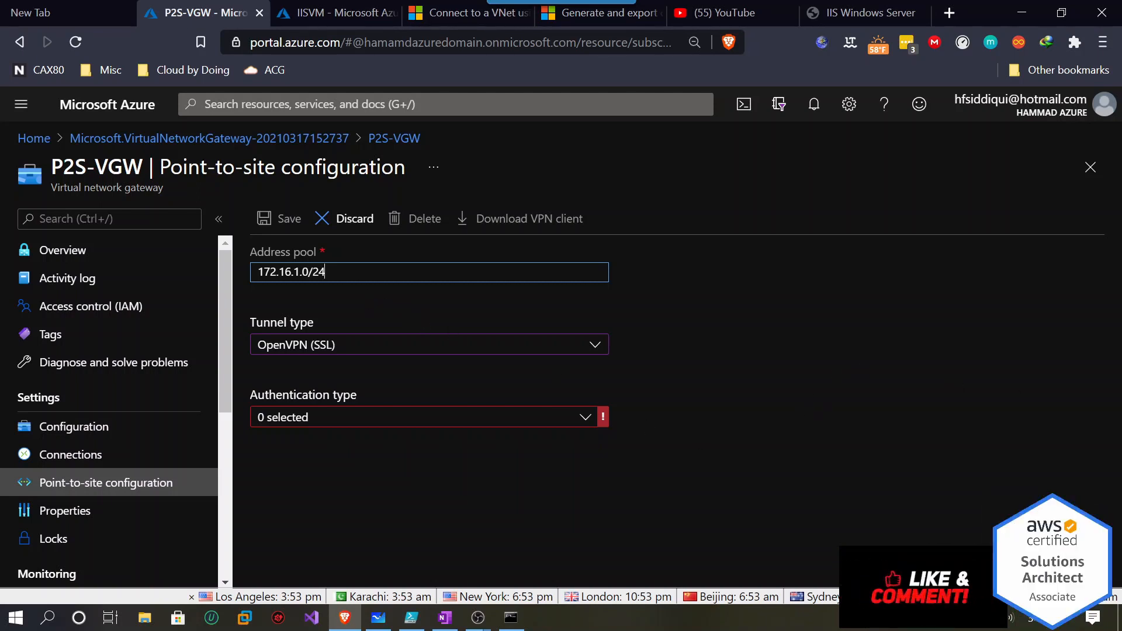
pyautogui.moveTo(326, 273); pyautogui.dragTo(255, 273)
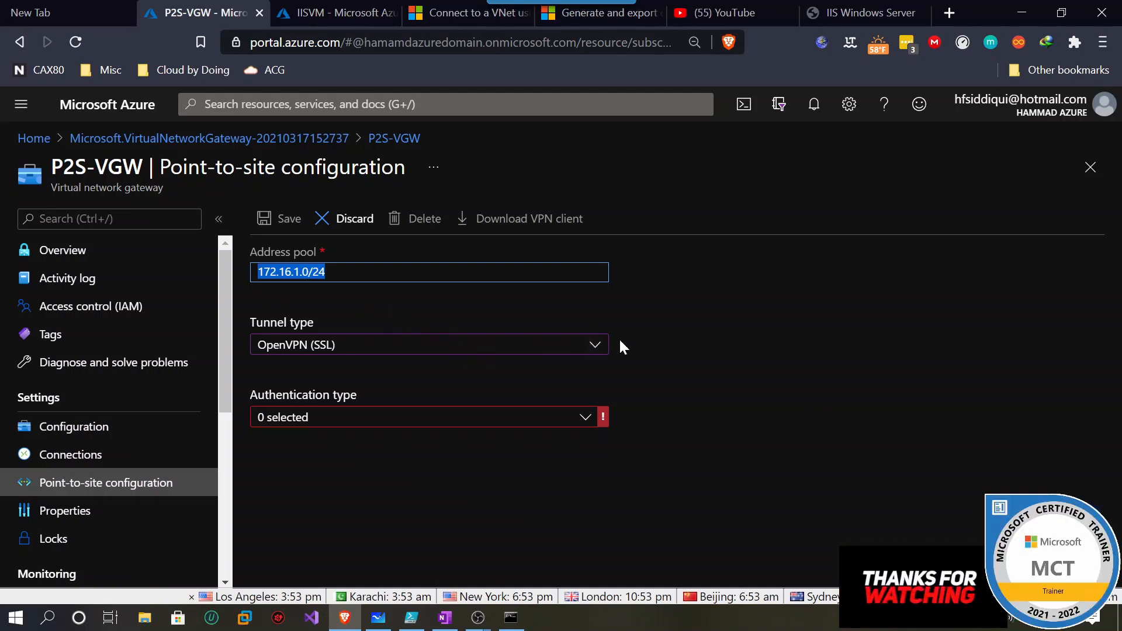
pyautogui.click(352, 353)
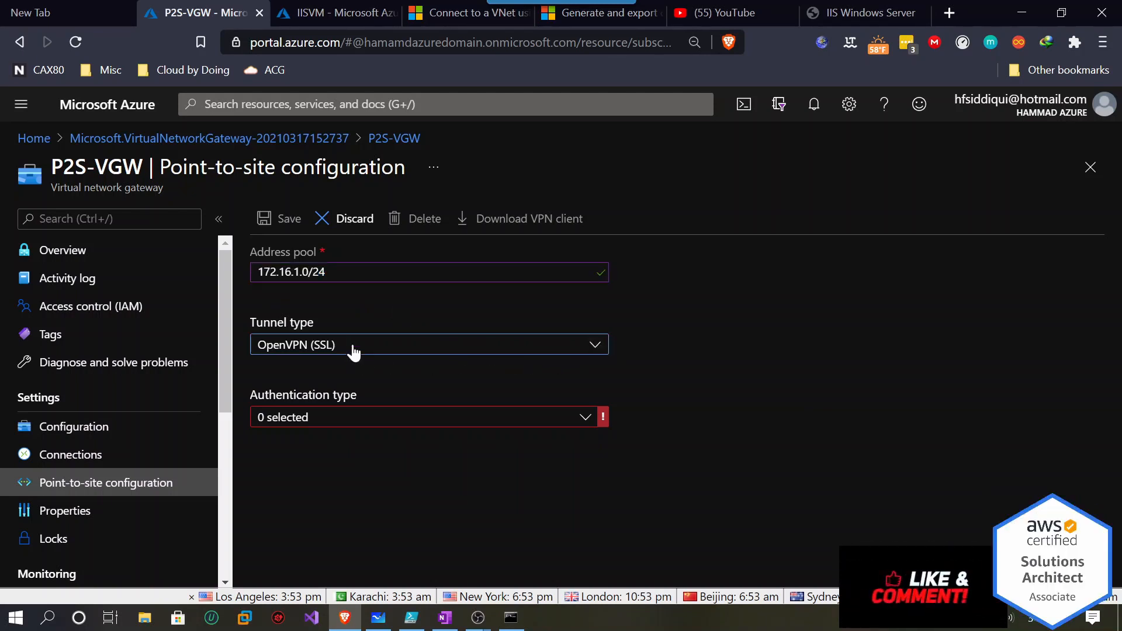
pyautogui.click(352, 351)
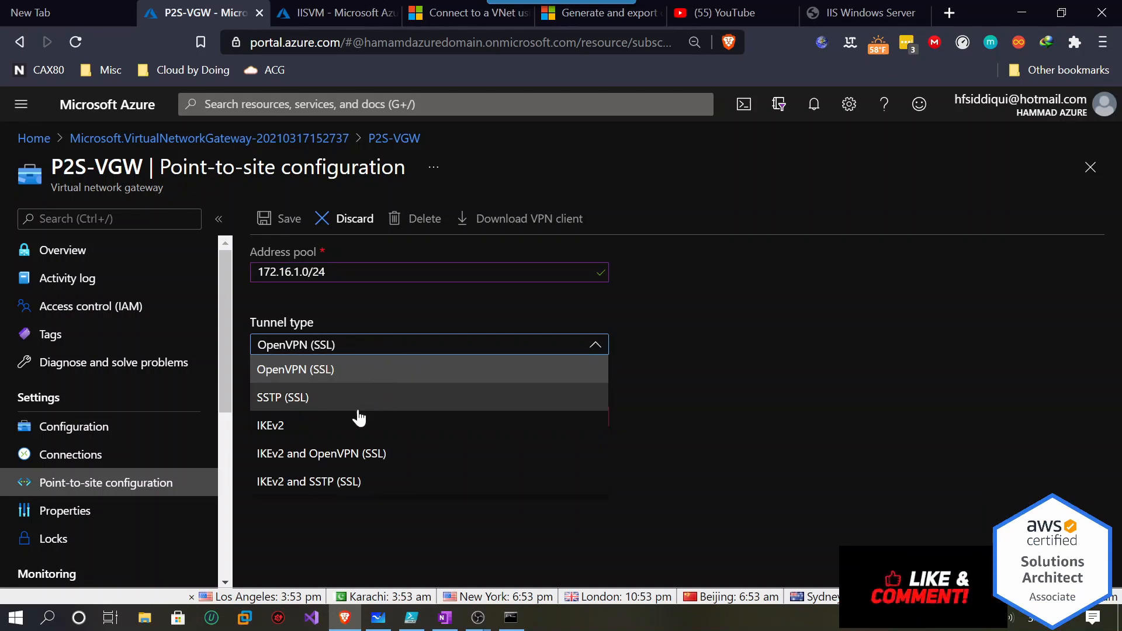
pyautogui.click(321, 438)
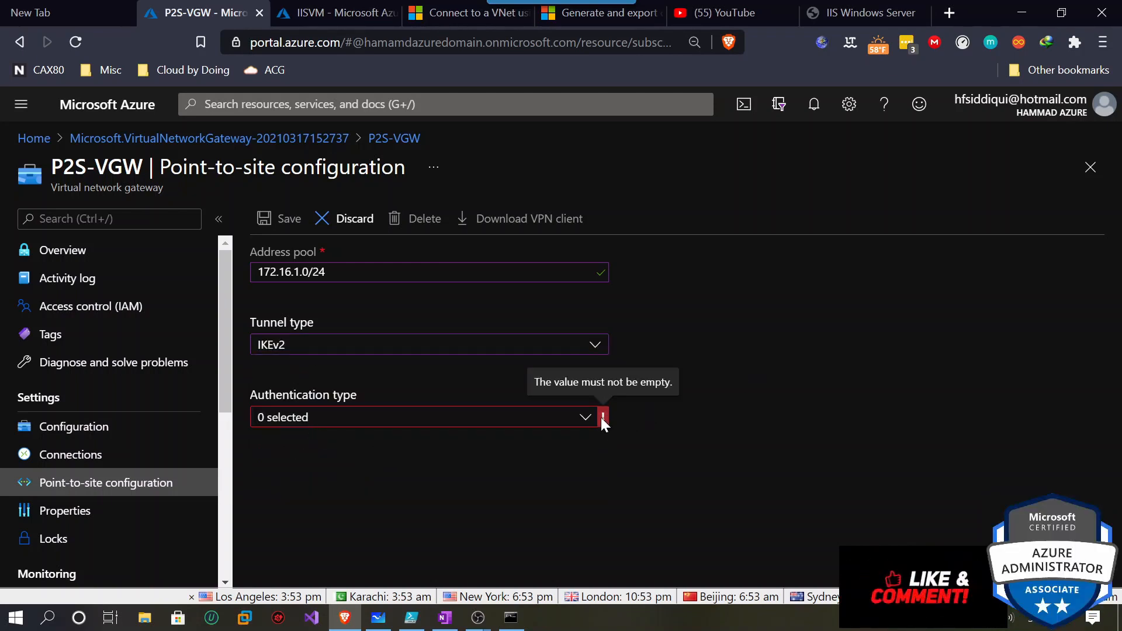
pyautogui.click(584, 417)
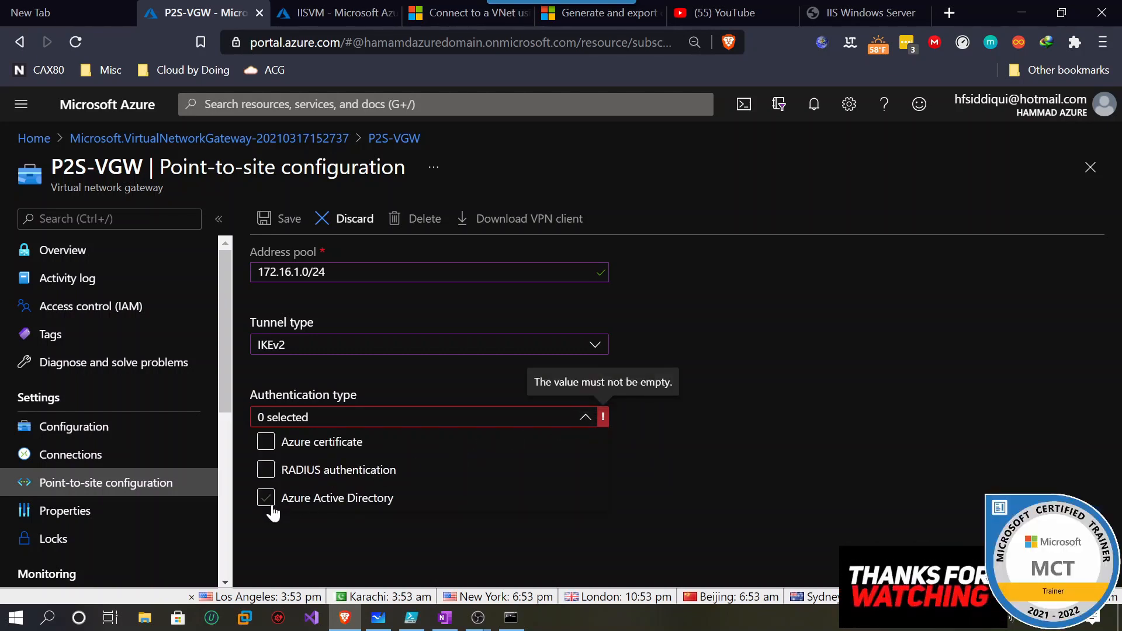
pyautogui.click(265, 445)
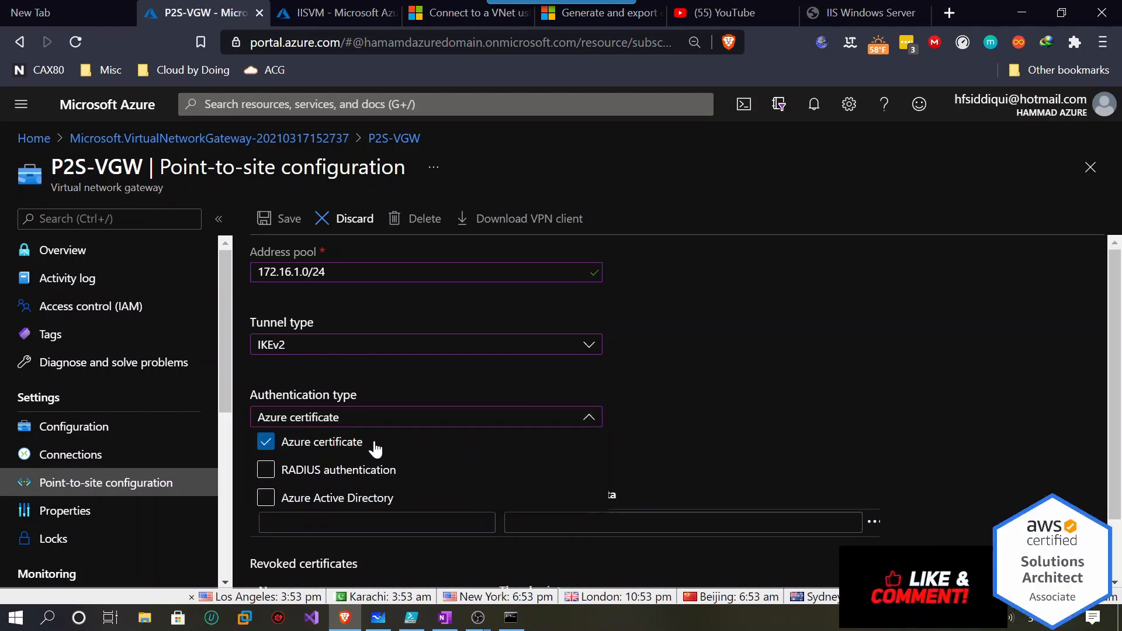
pyautogui.scroll(-1, 767, 454)
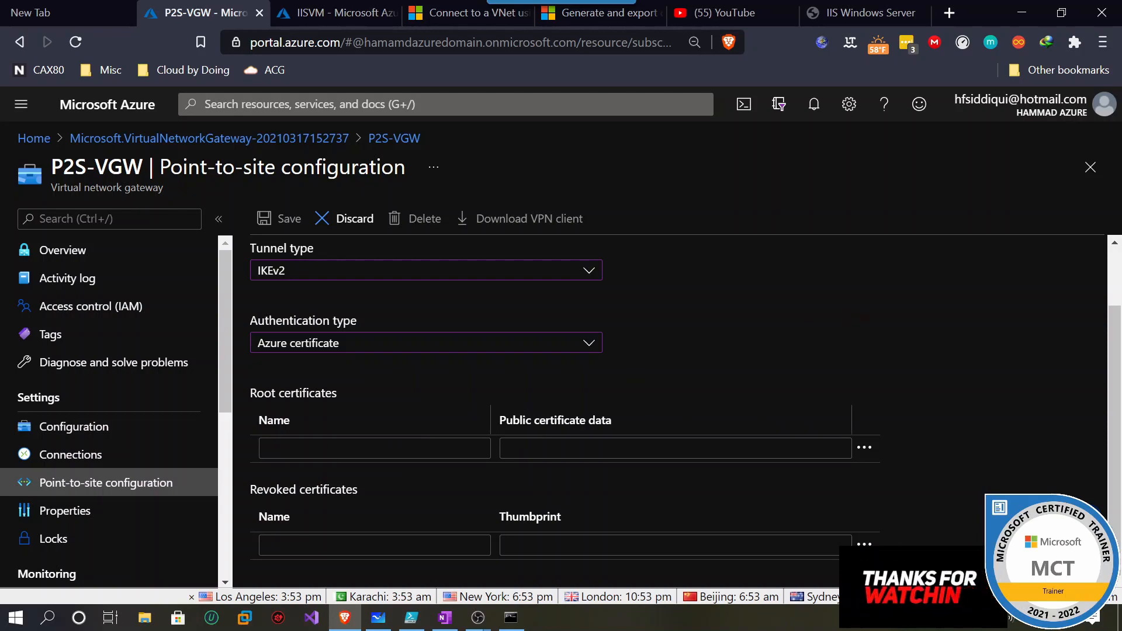
# Open the AZCON.ps1 script and review the certificate-generation documentation page.
pyautogui.click(411, 617)
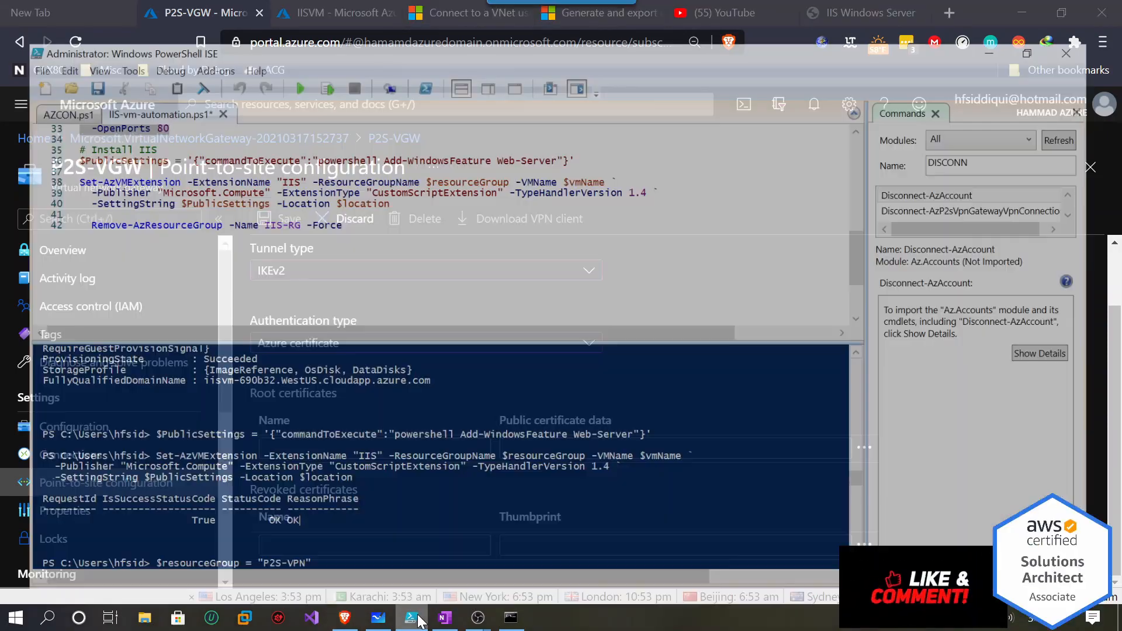
pyautogui.click(44, 75)
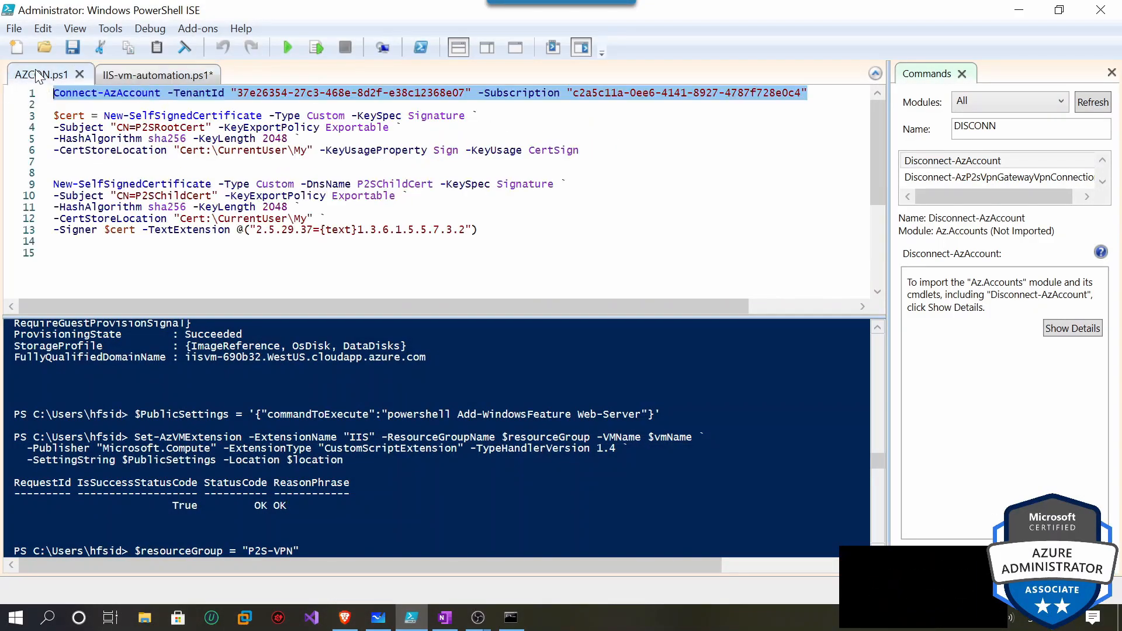
pyautogui.click(347, 618)
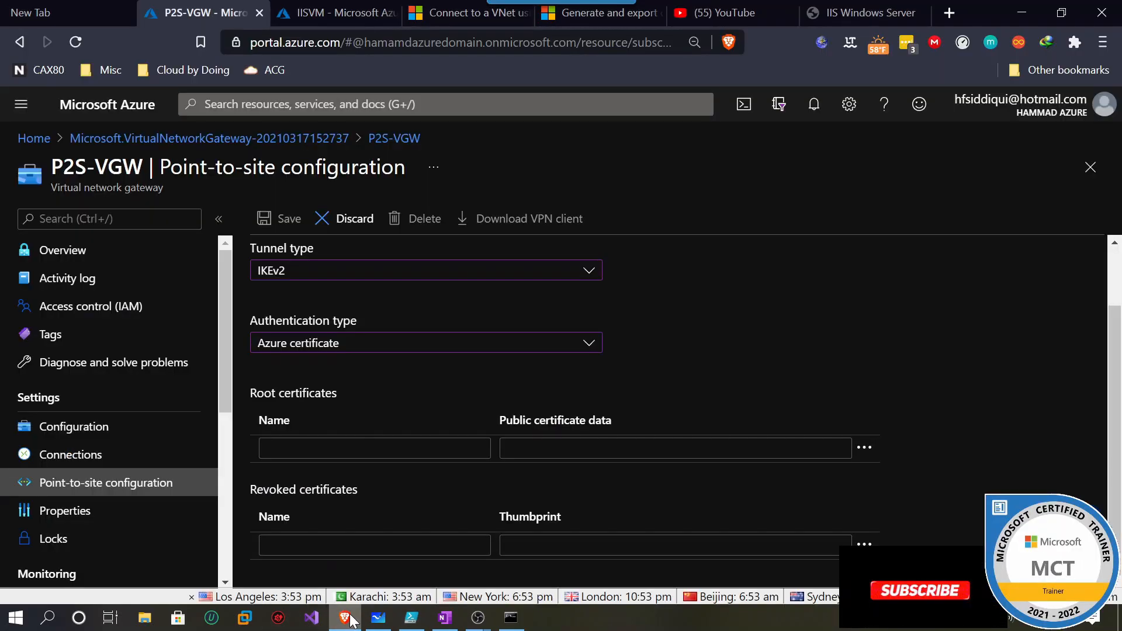
pyautogui.click(622, 16)
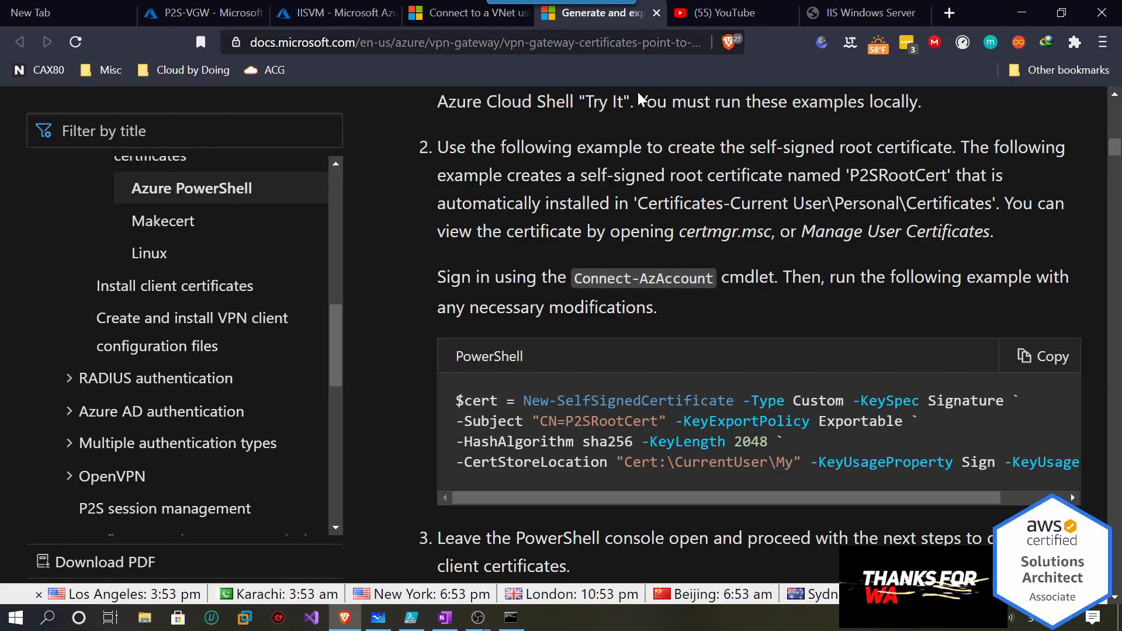
pyautogui.scroll(10, 663, 245)
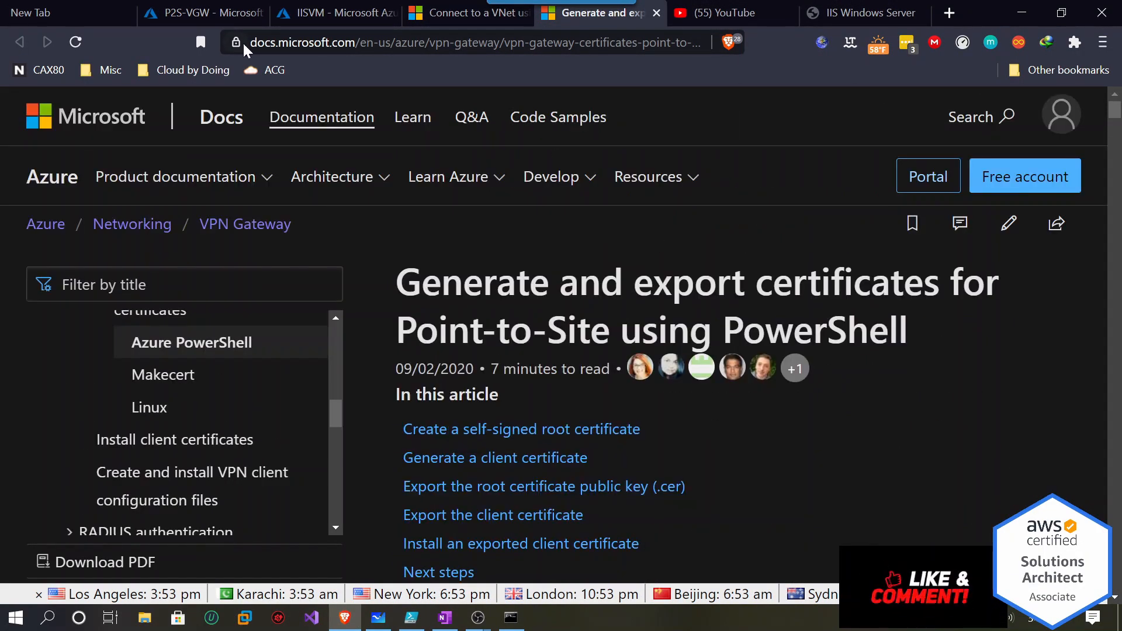
pyautogui.moveTo(420, 281); pyautogui.dragTo(963, 282)
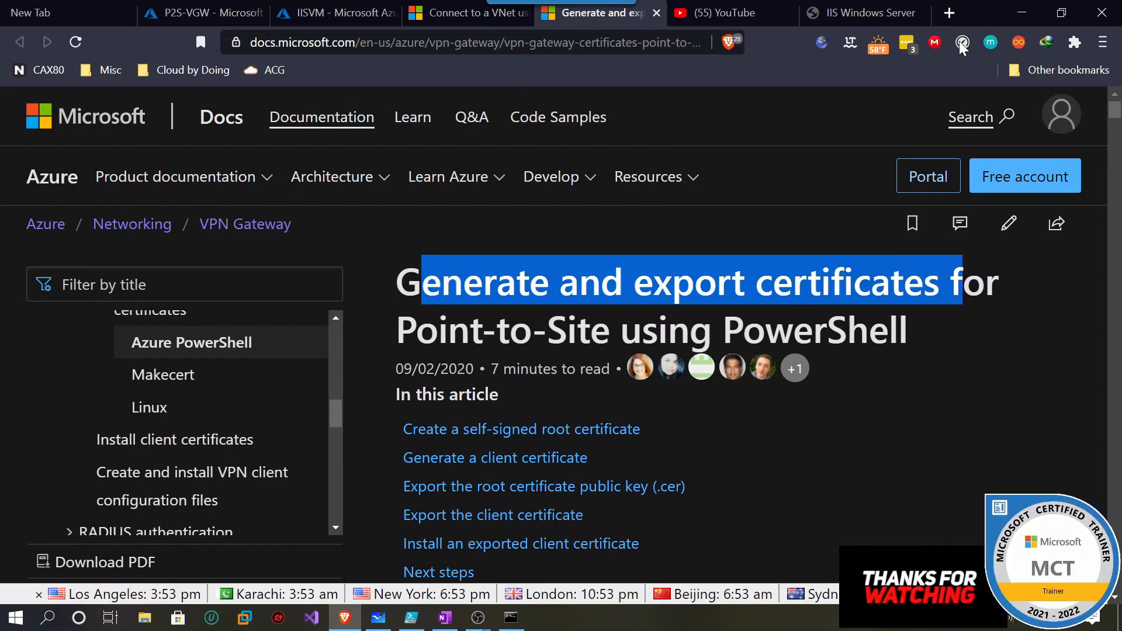
pyautogui.click(1022, 12)
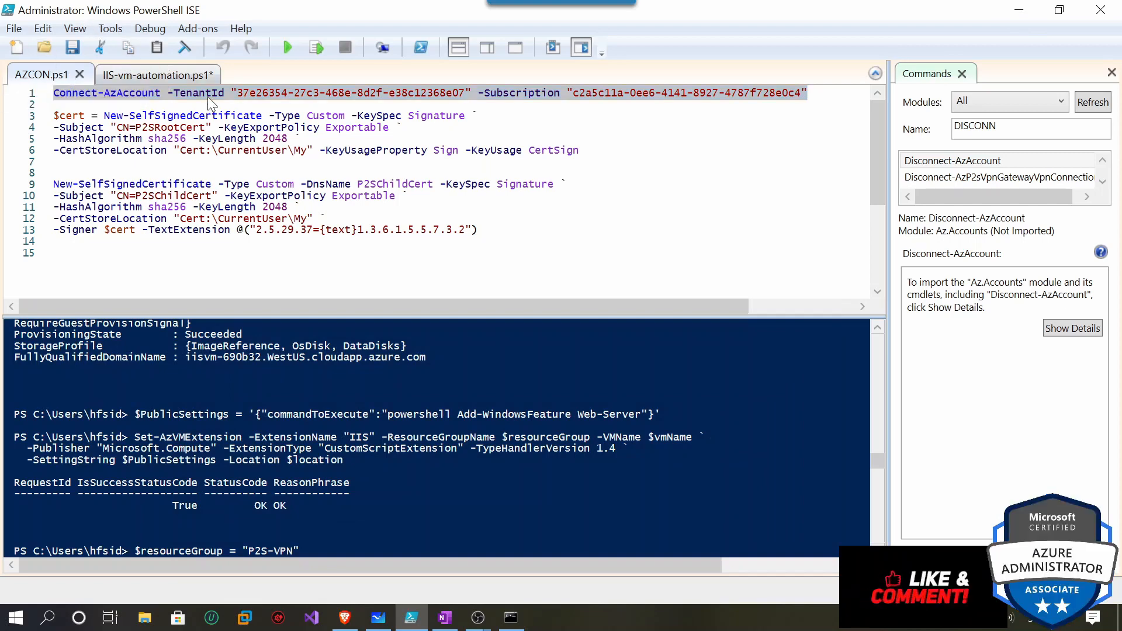
# Run lines 3–6 to create the self-signed P2SRootCert root certificate.
pyautogui.moveTo(580, 150); pyautogui.dragTo(54, 115)
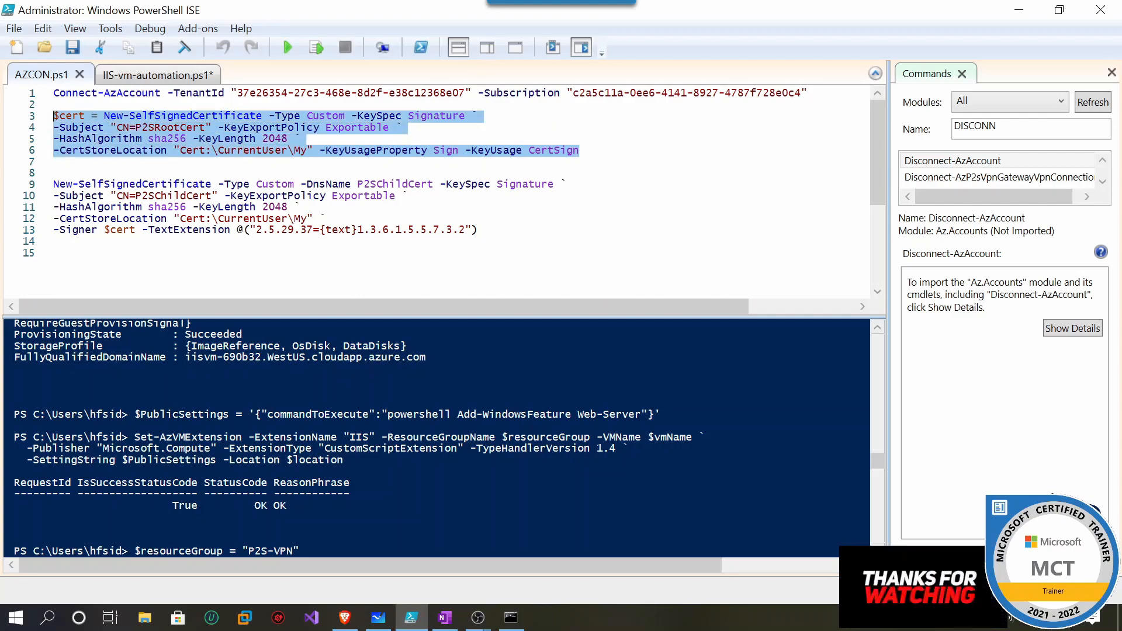
pyautogui.scroll(-12, 435, 438)
pyautogui.scroll(-10, 435, 438)
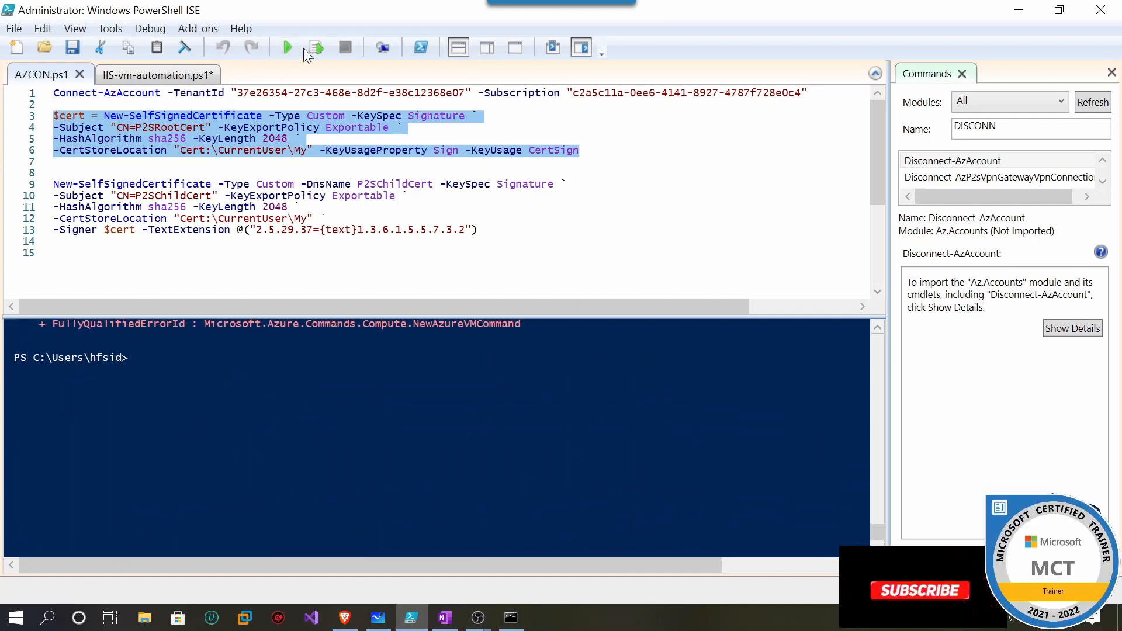
pyautogui.click(319, 46)
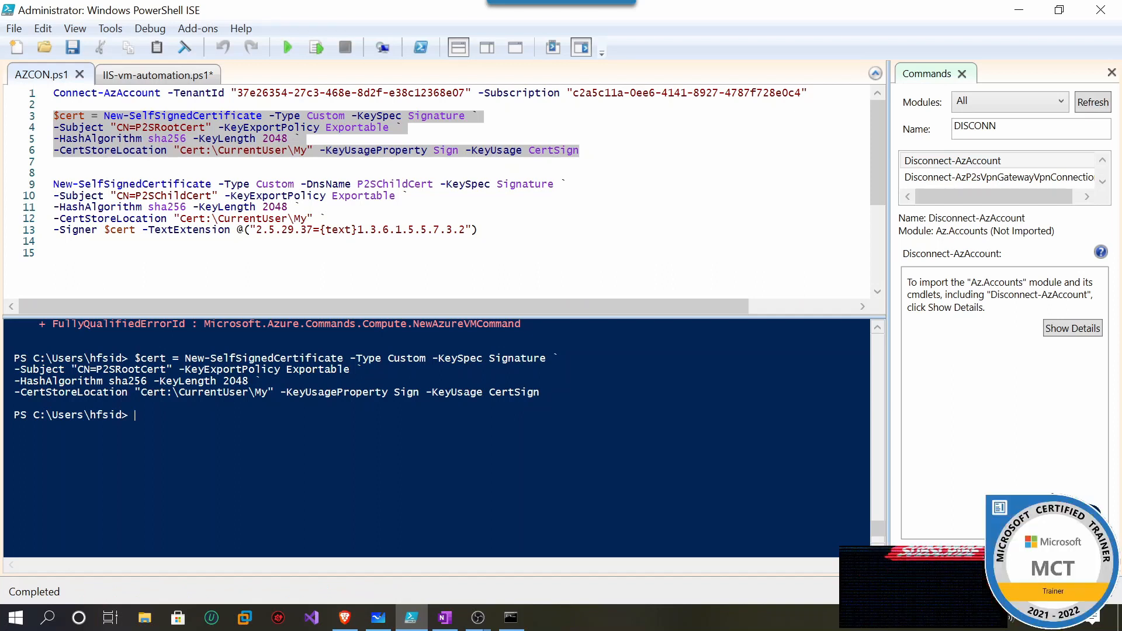
# Run lines 9–13 to create the P2SChildCert client certificate signed by the root.
pyautogui.moveTo(478, 230); pyautogui.dragTo(54, 185)
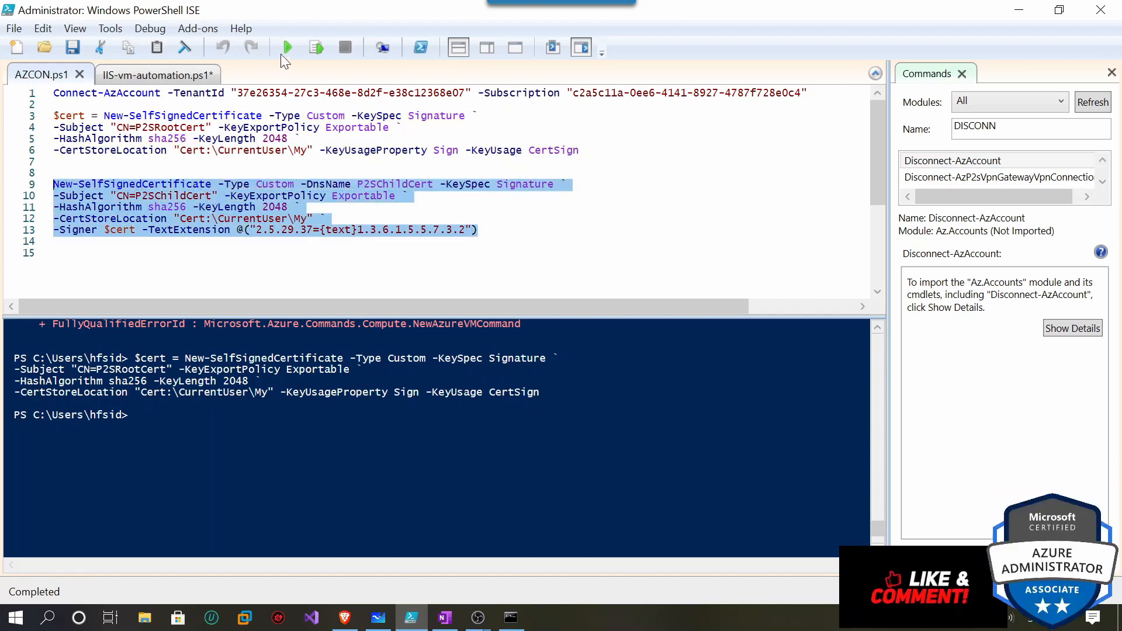
pyautogui.click(319, 47)
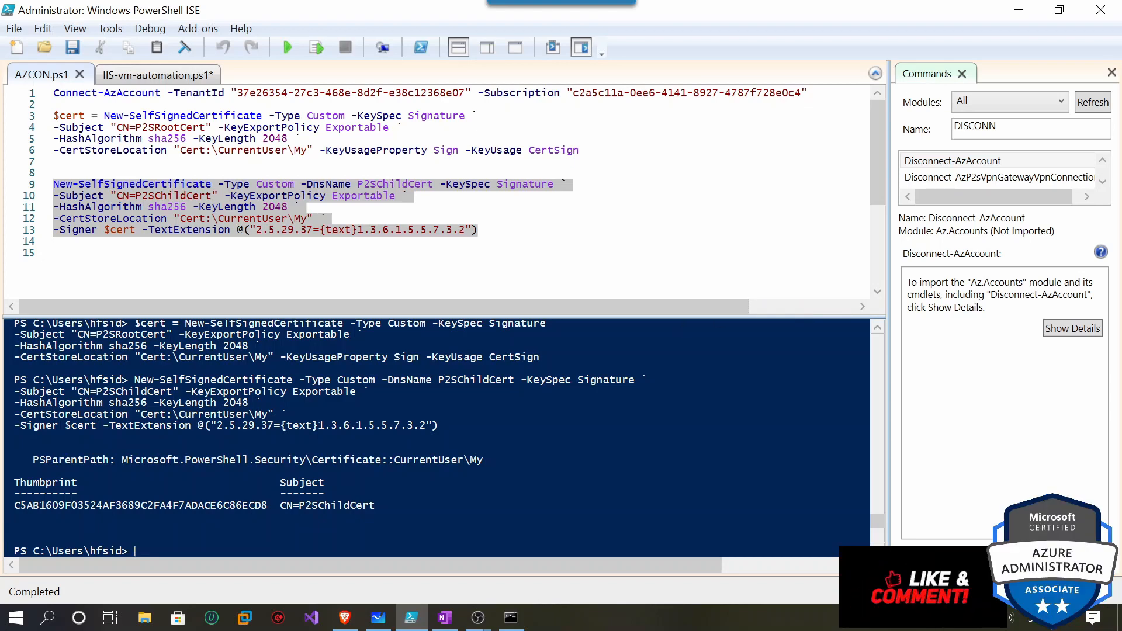
pyautogui.click(44, 622)
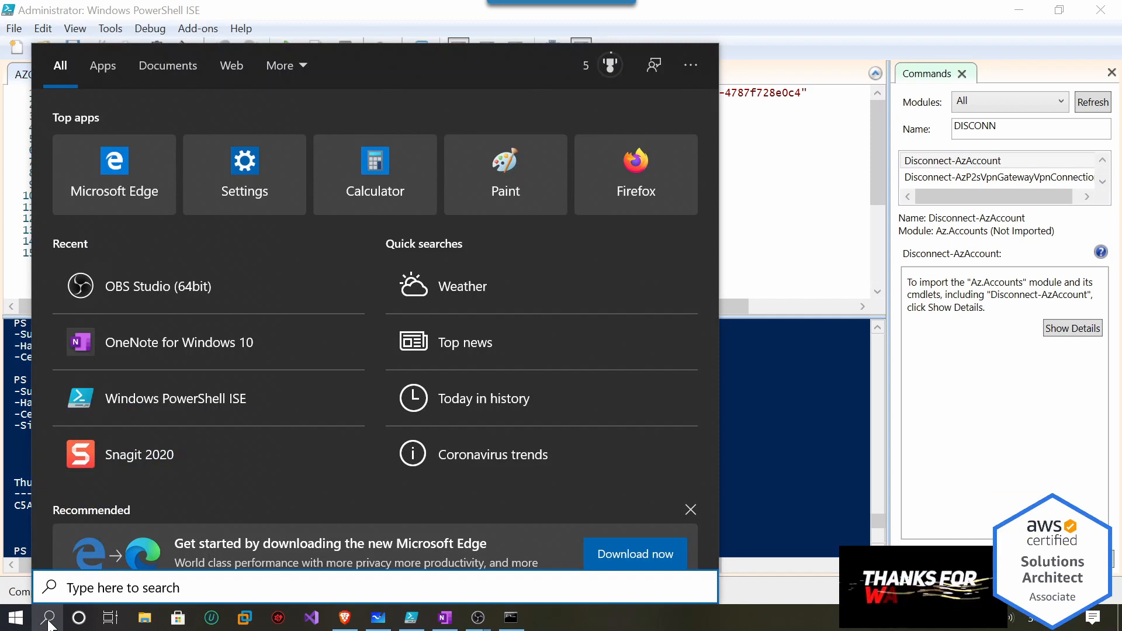
# Search for and launch certmgr.msc, correcting the misspelled search term.
pyautogui.write('cermgr.')
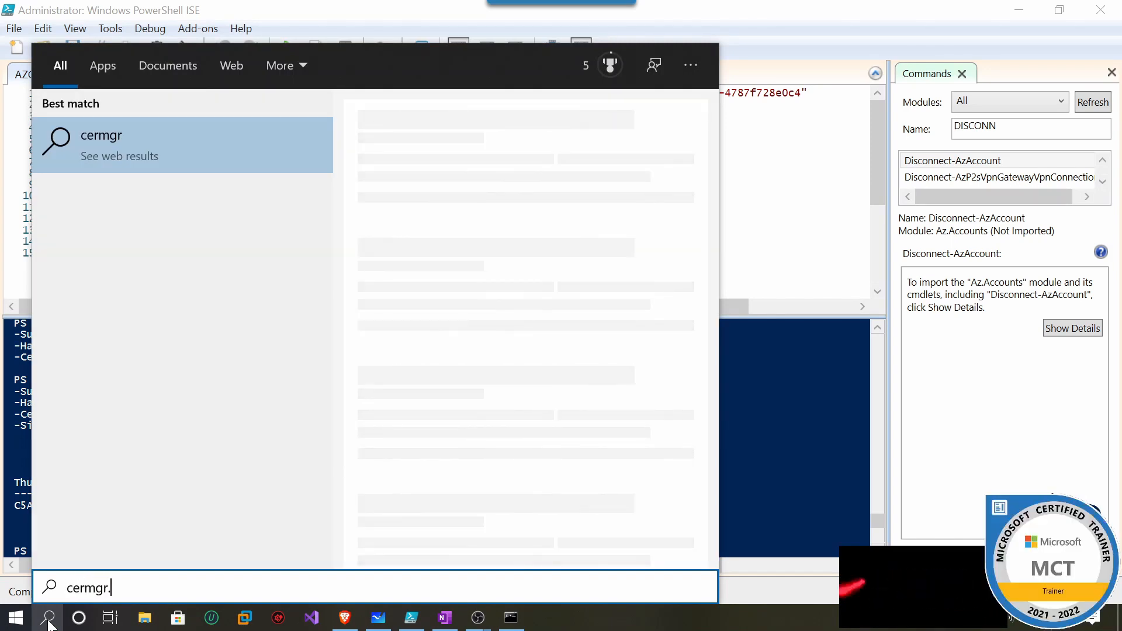
pyautogui.write('msc')
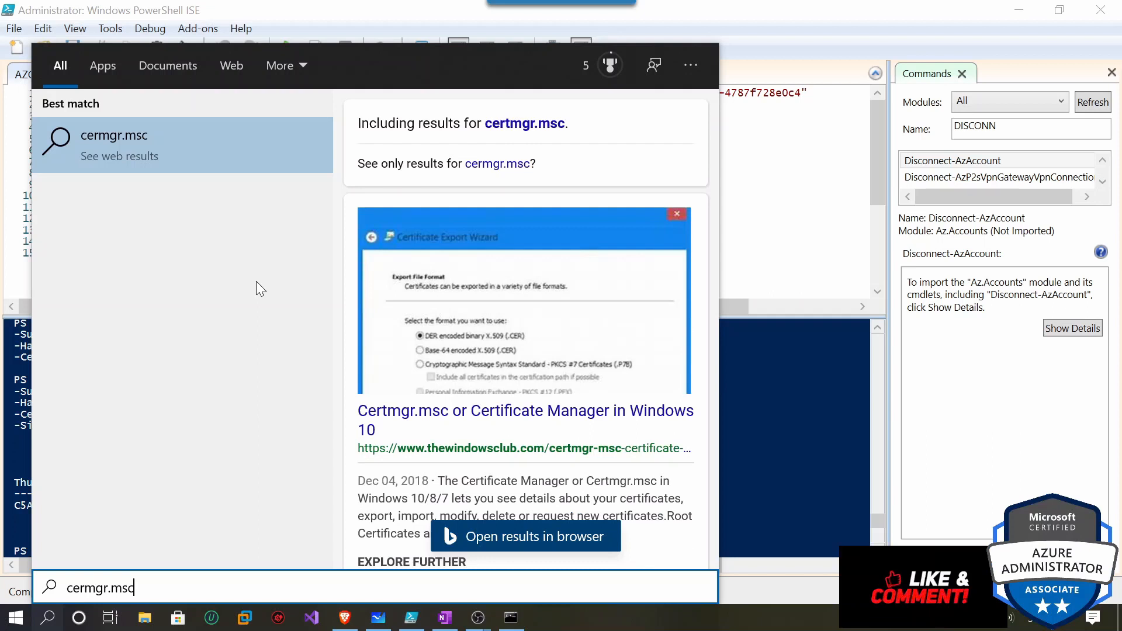
pyautogui.press('Left')
pyautogui.press('Left')
pyautogui.press('Left')
pyautogui.press('Left')
pyautogui.press('Left')
pyautogui.press('Left')
pyautogui.press('Left')
pyautogui.write('t')
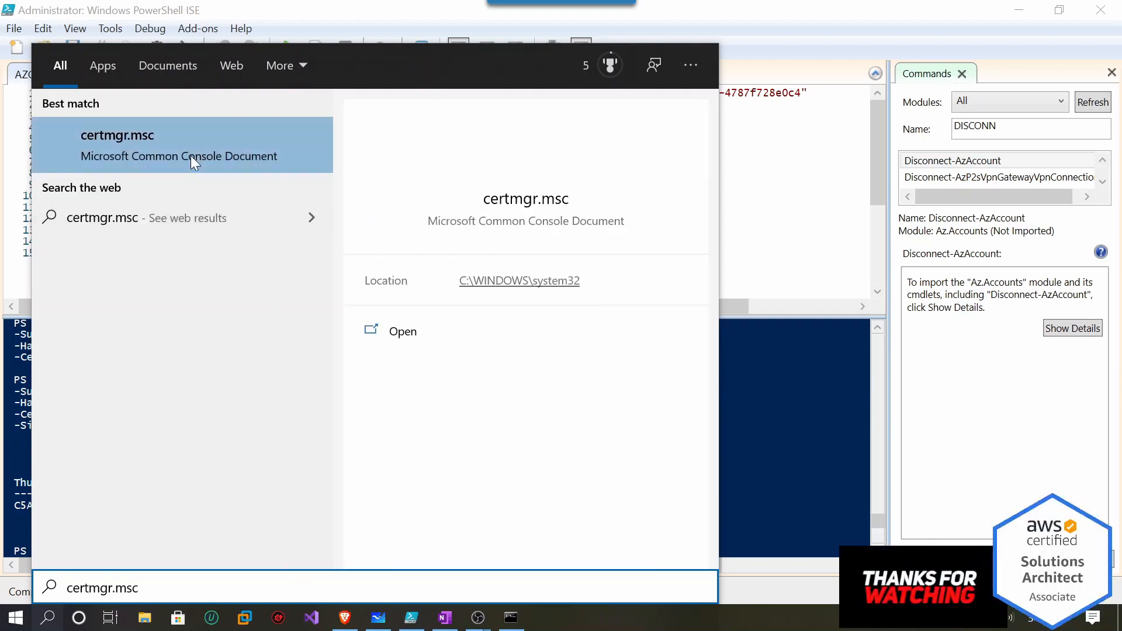
pyautogui.click(181, 146)
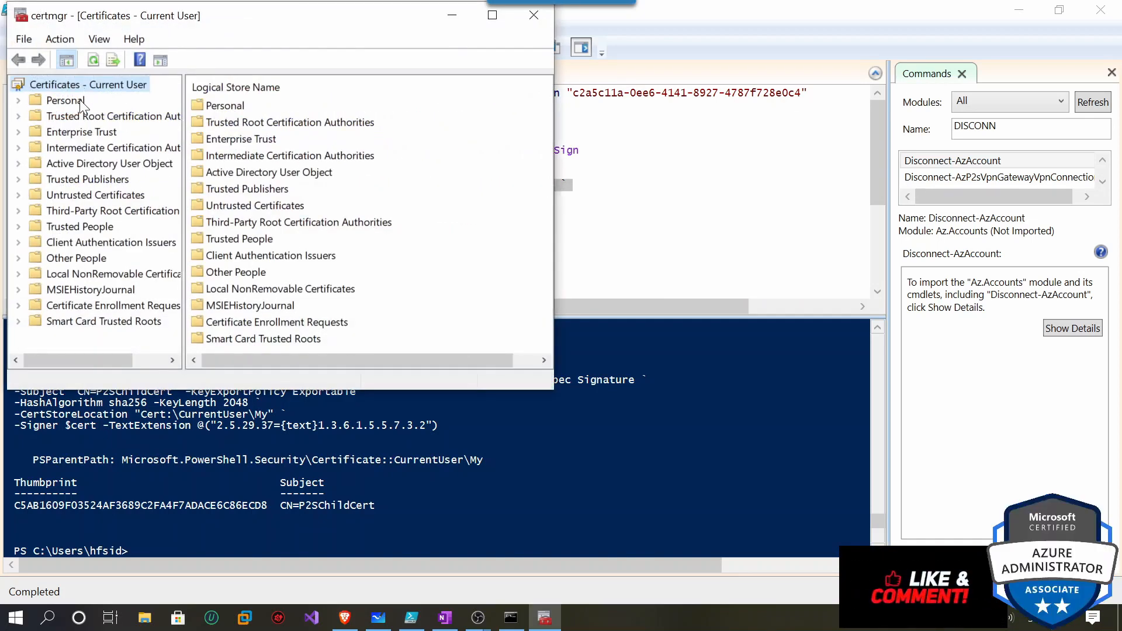
# Show Personal > Certificates, widen the window, and start exporting P2SRootCert.
pyautogui.doubleClick(80, 100)
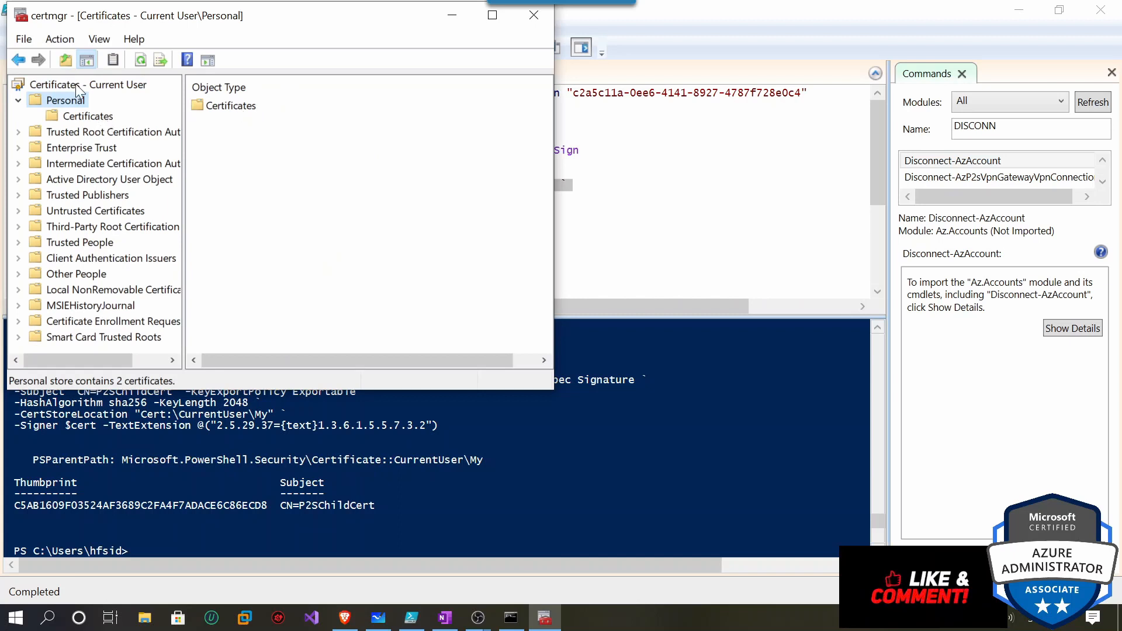
pyautogui.click(79, 117)
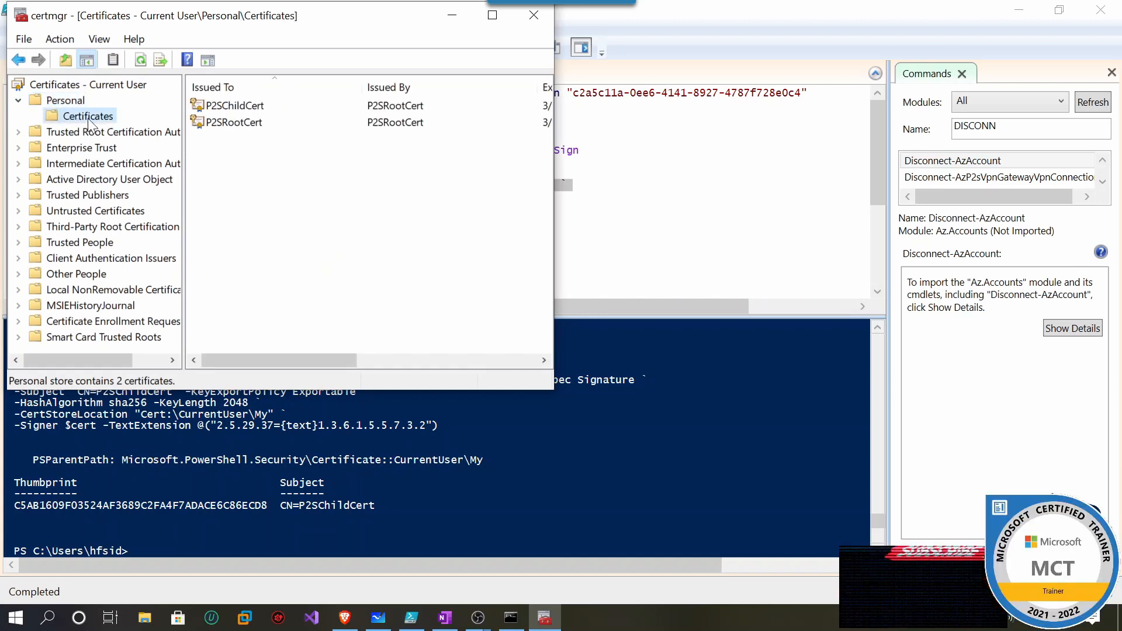
pyautogui.moveTo(558, 133); pyautogui.dragTo(824, 134)
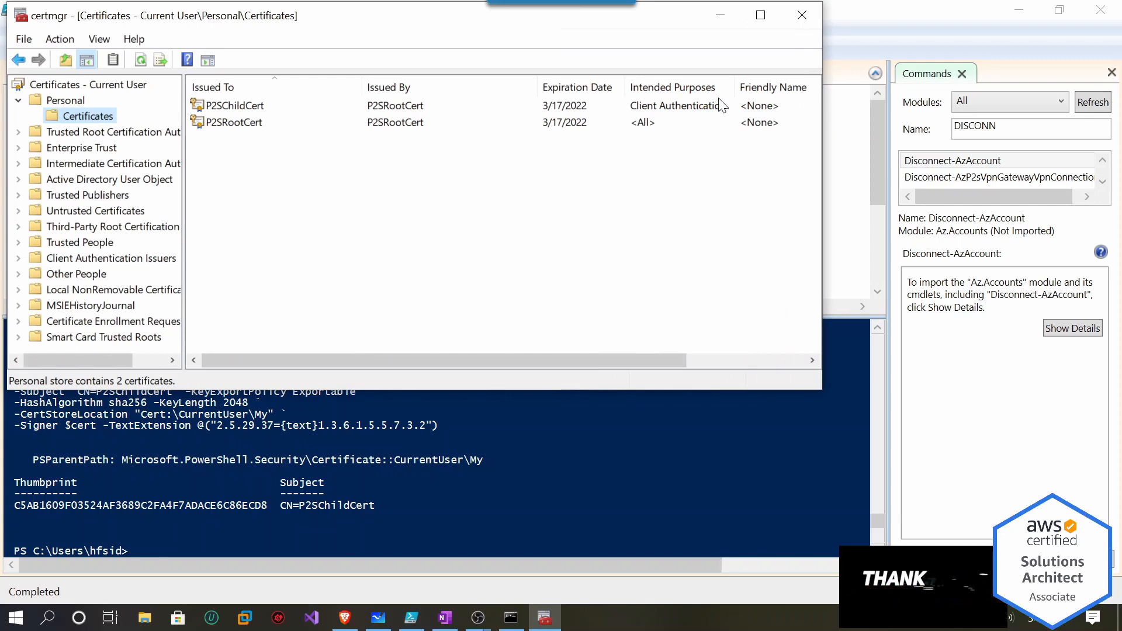
pyautogui.rightClick(243, 129)
pyautogui.moveTo(343, 169)
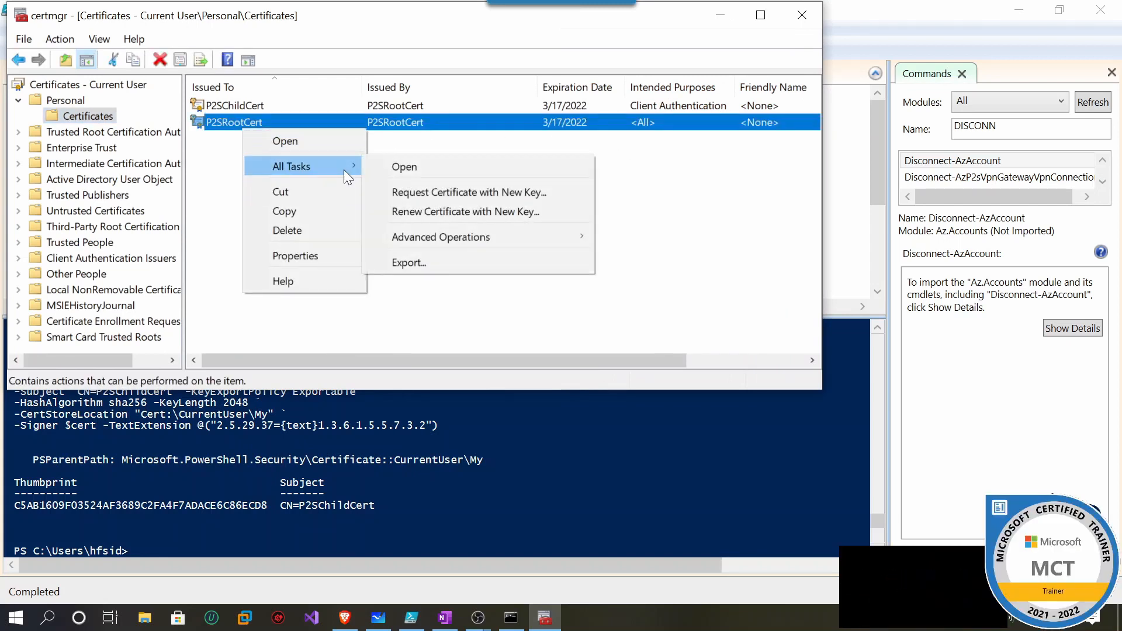
pyautogui.click(439, 263)
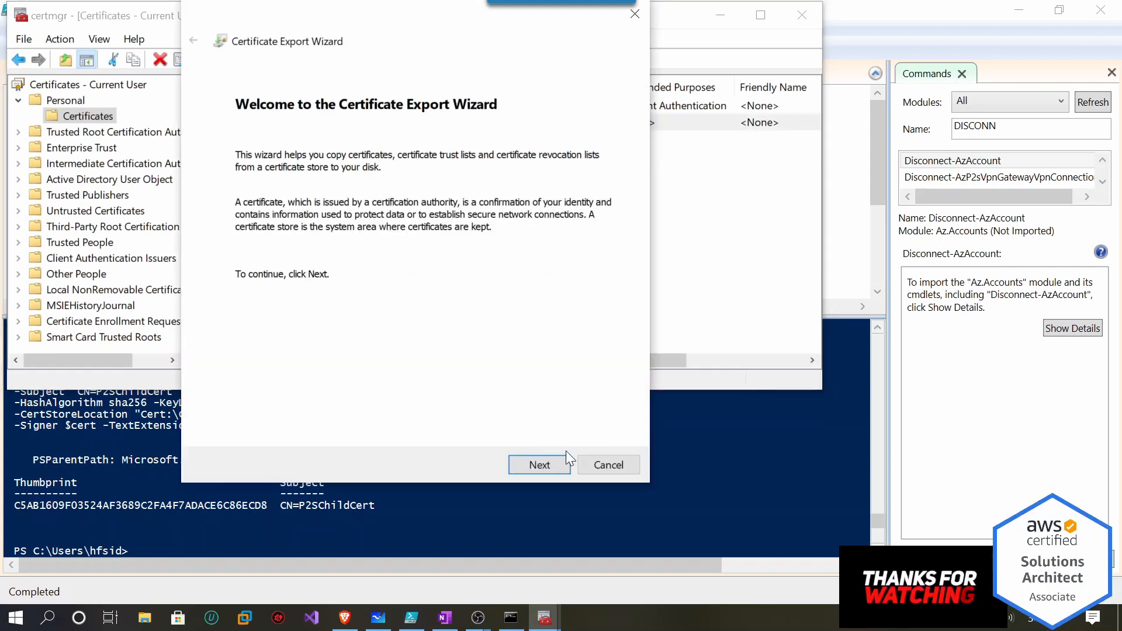
# Complete the Export Wizard: no private key, Base-64 X.509 format, saved as Desktop\c1.cer.
pyautogui.click(538, 464)
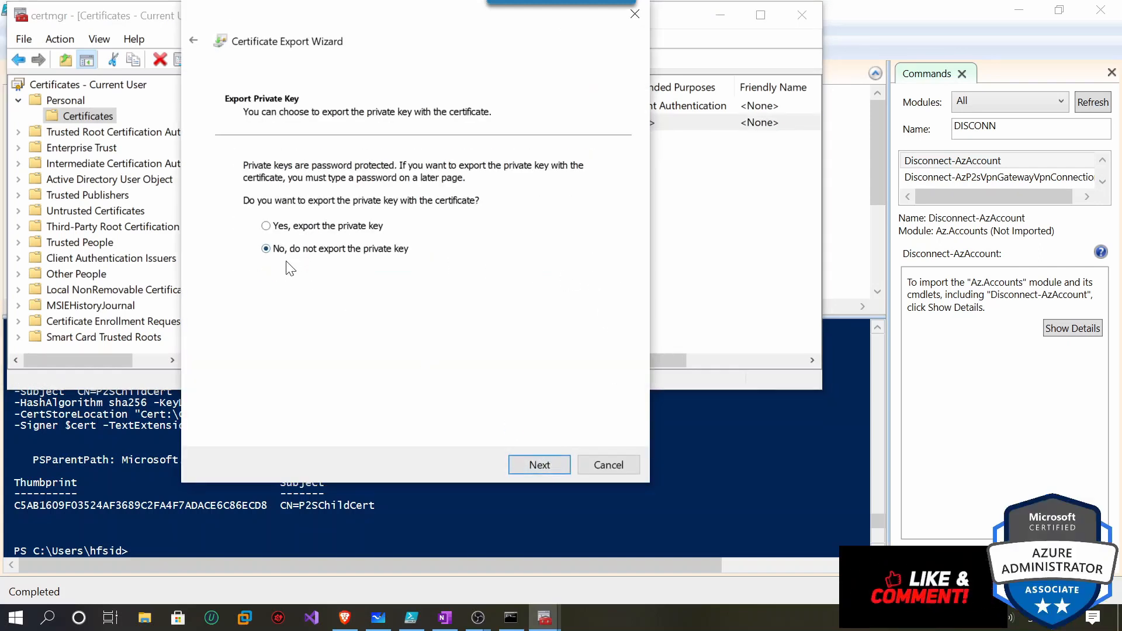
pyautogui.click(539, 467)
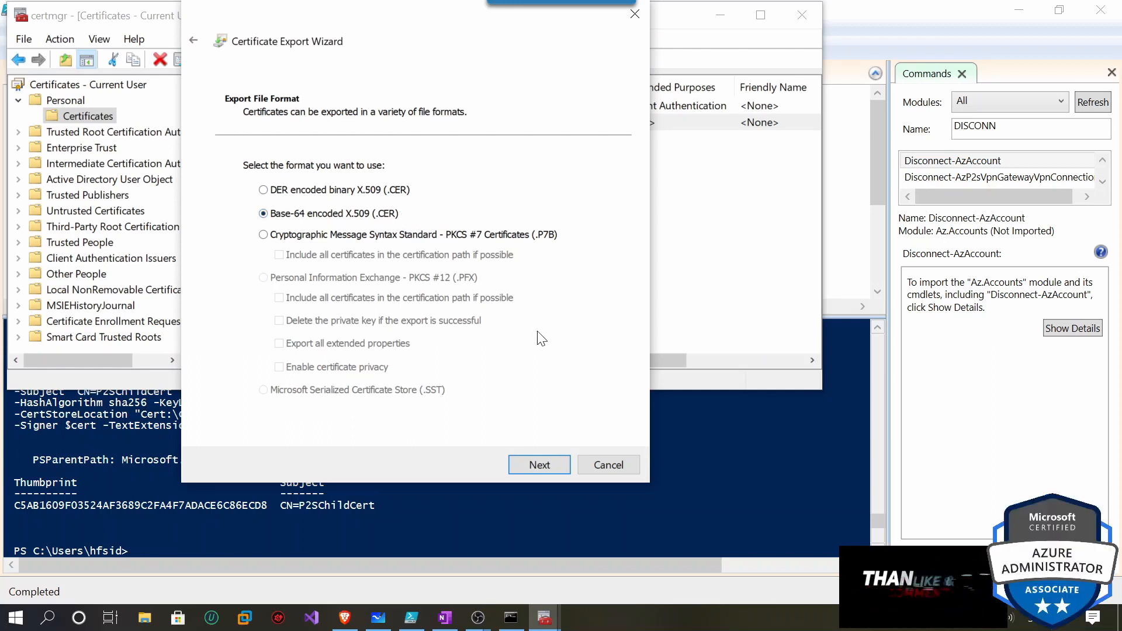
pyautogui.click(538, 465)
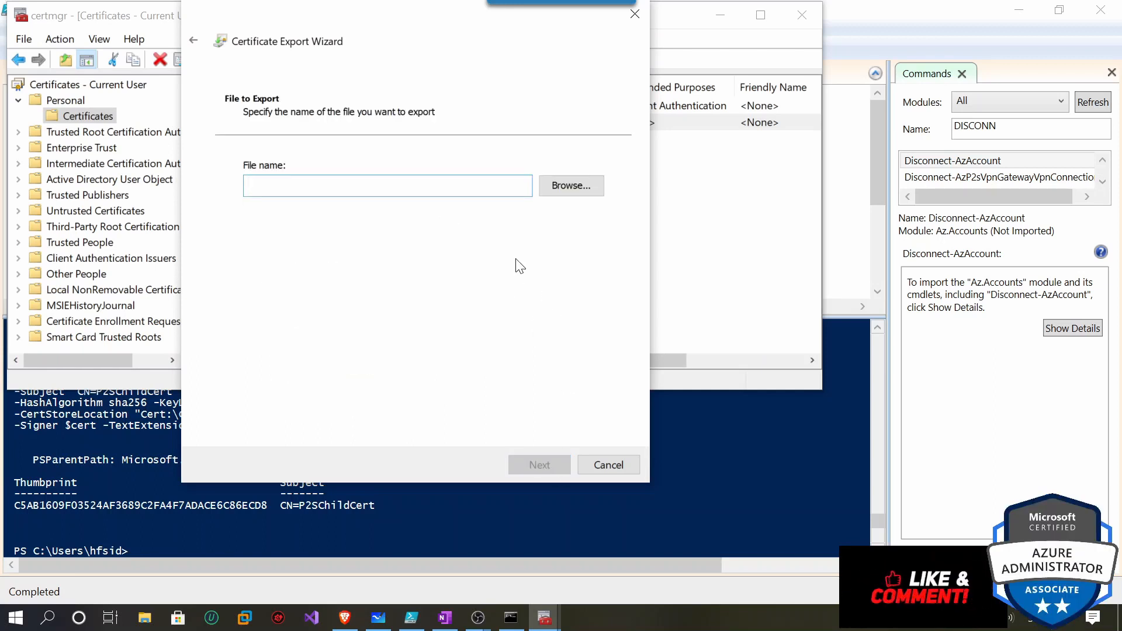
pyautogui.click(590, 192)
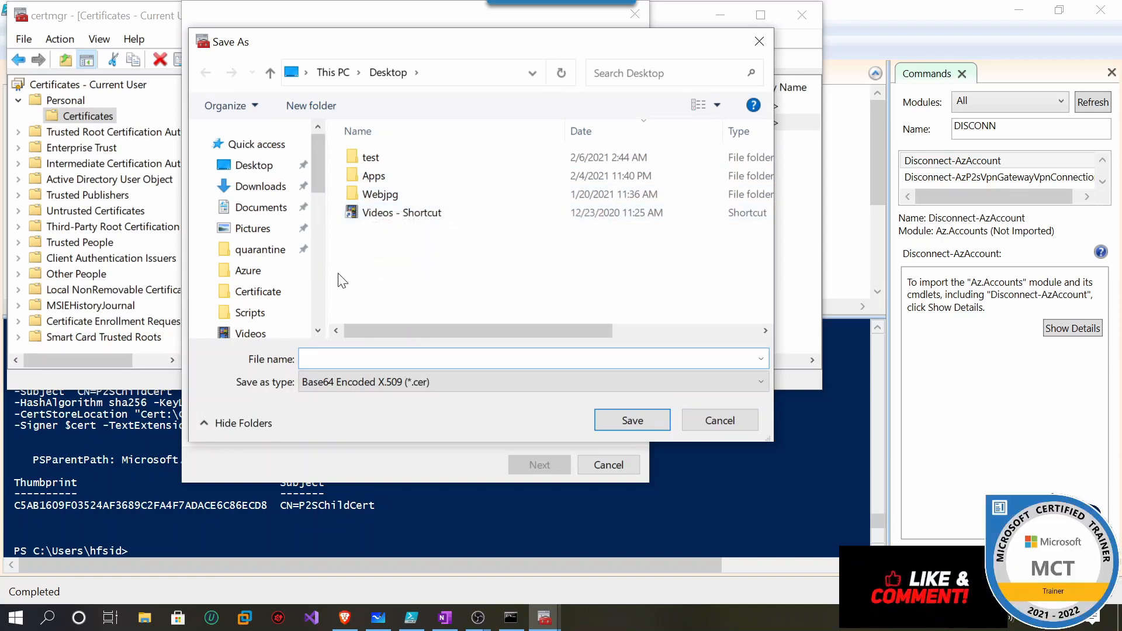
pyautogui.click(257, 165)
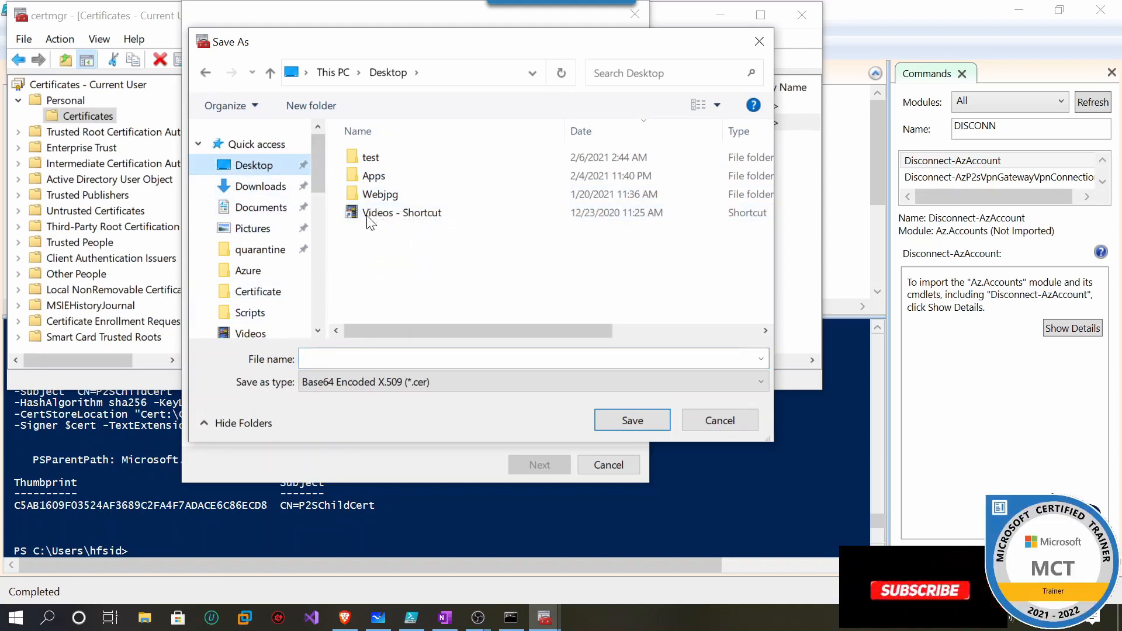
pyautogui.click(421, 358)
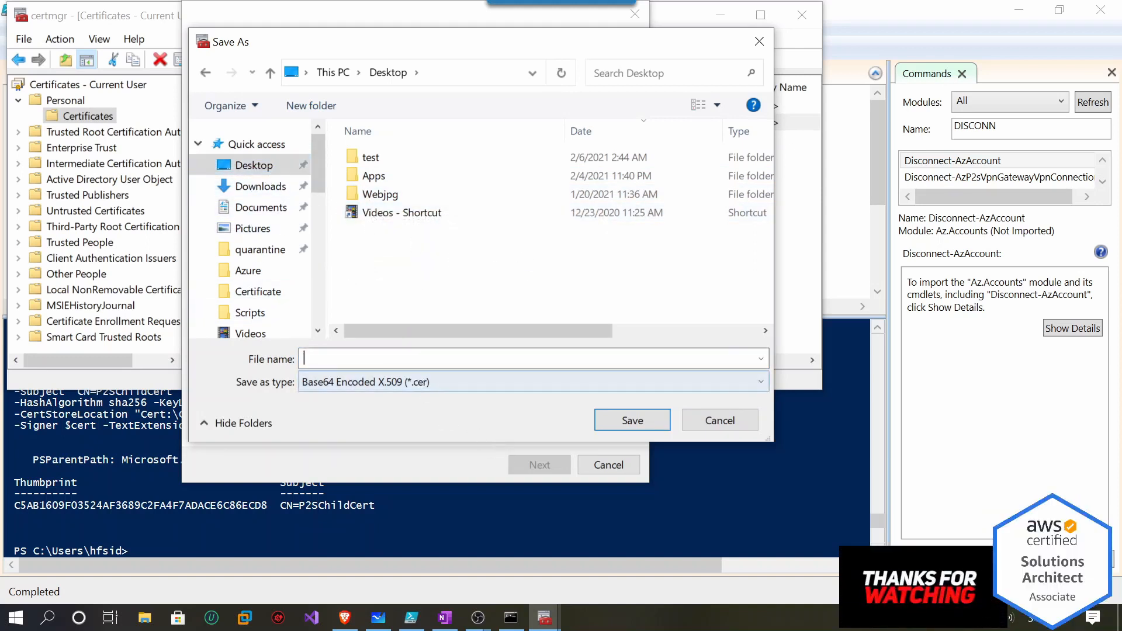
pyautogui.write('c1')
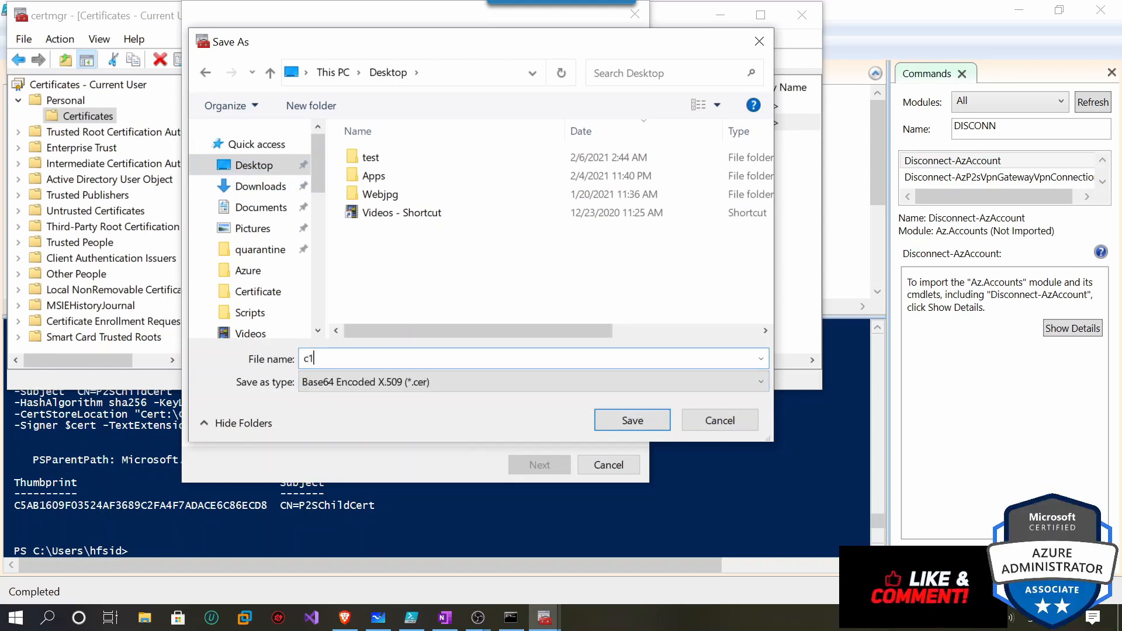
pyautogui.click(611, 416)
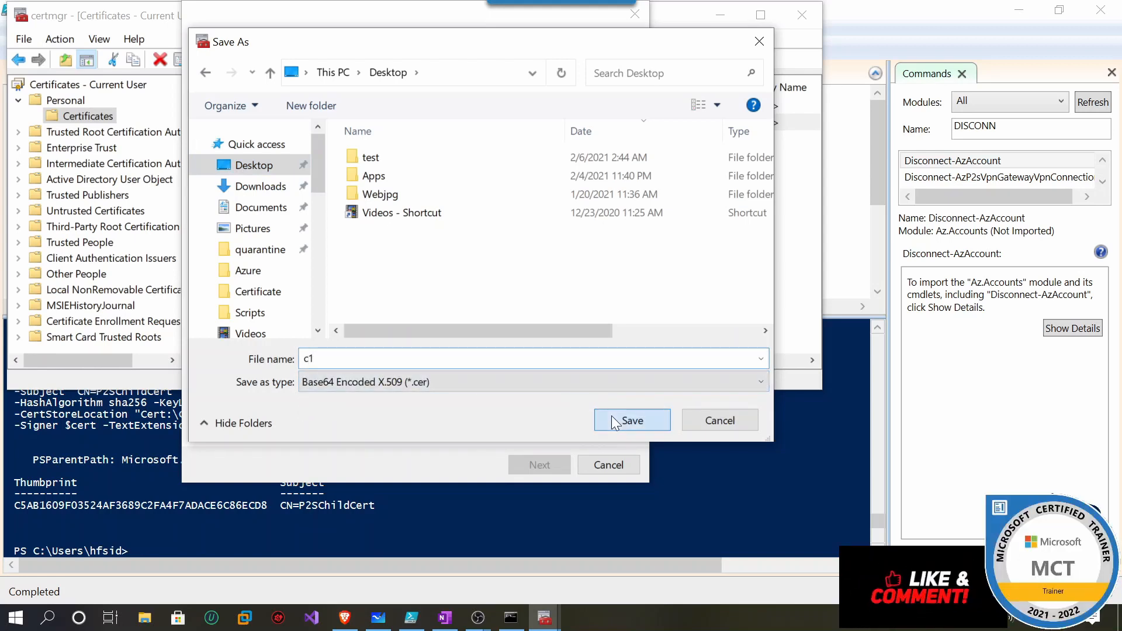
pyautogui.click(540, 464)
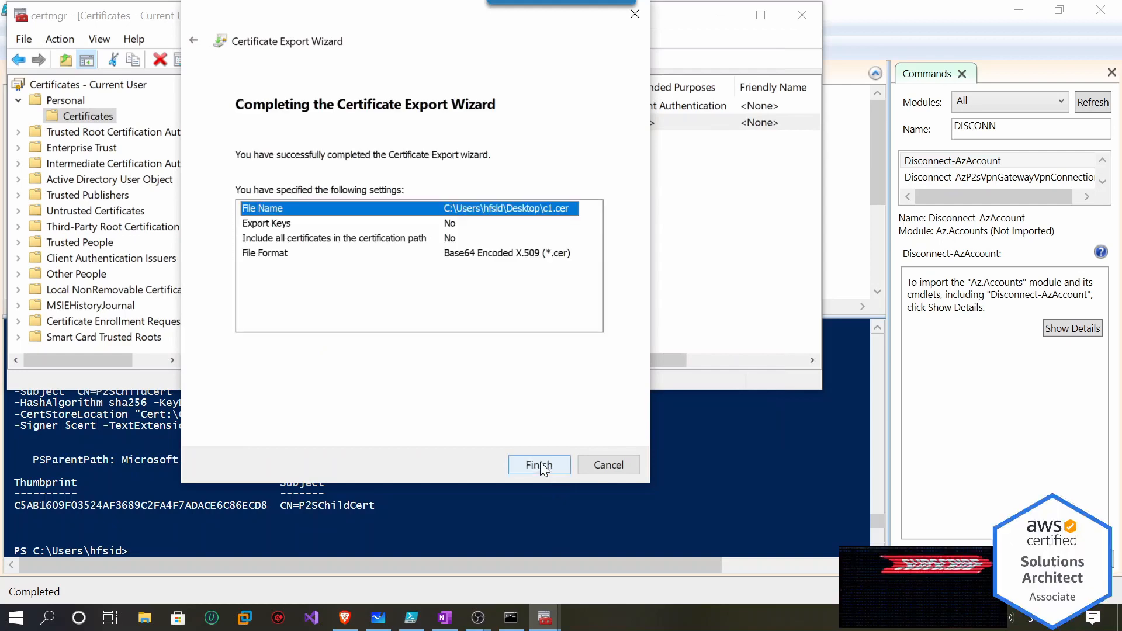
pyautogui.click(544, 466)
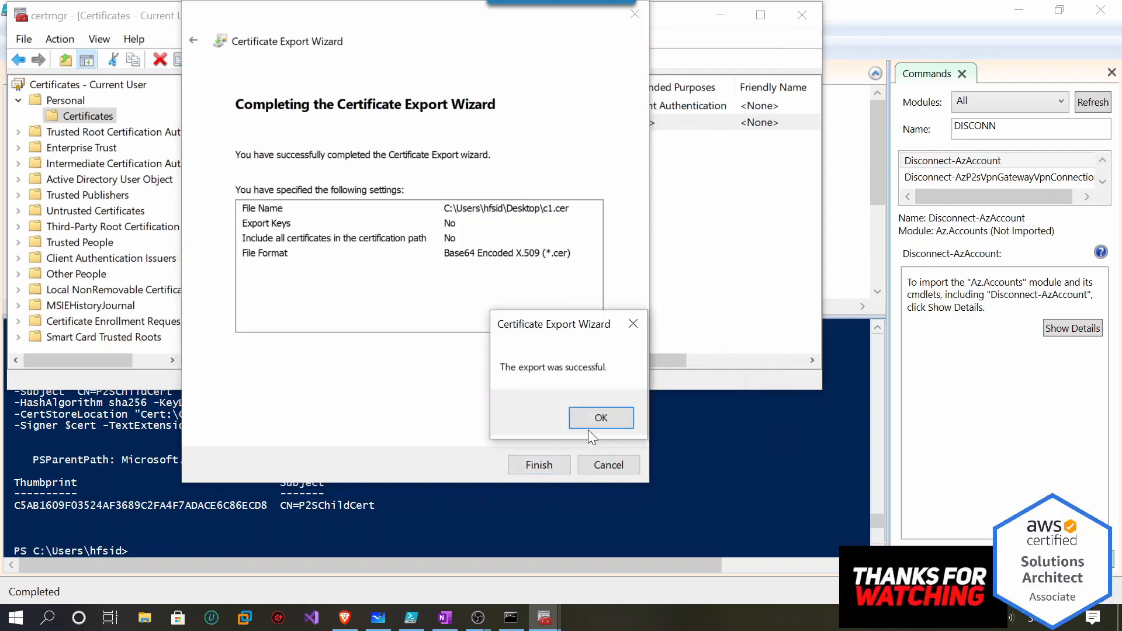
pyautogui.click(600, 419)
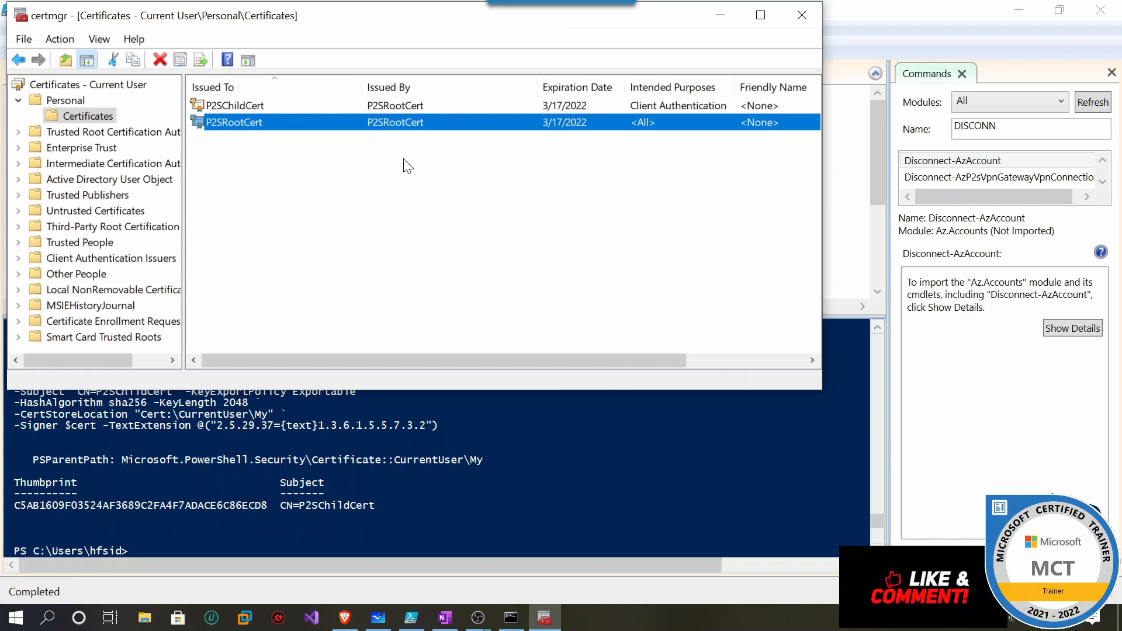
# Open the exported c1.cer file from the desktop in Notepad.
pyautogui.rightClick(258, 107)
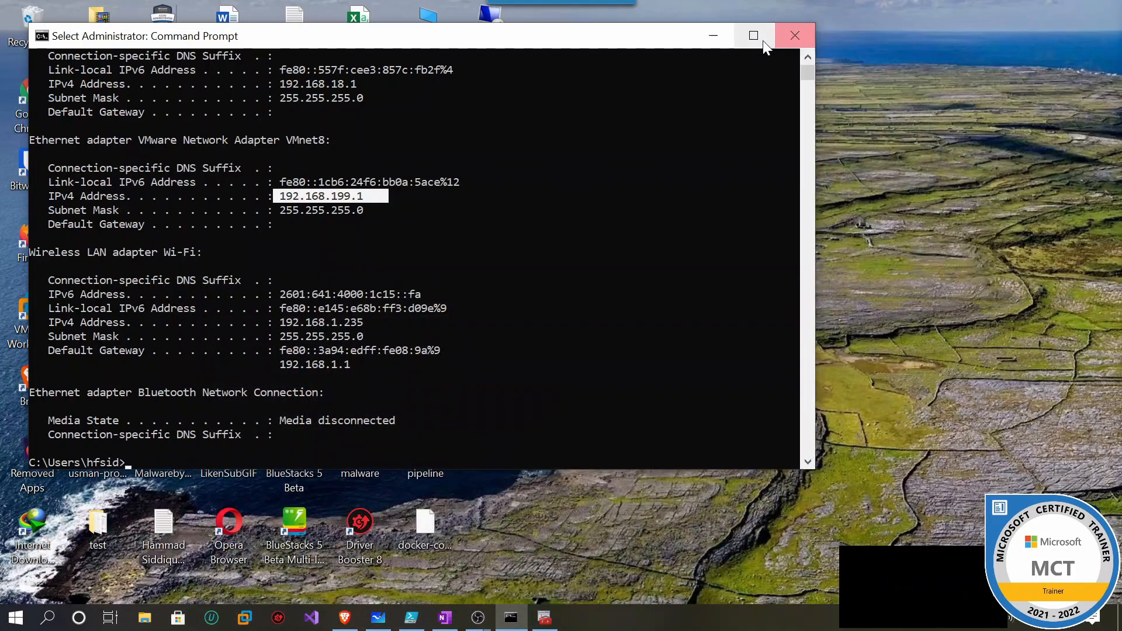
pyautogui.click(714, 35)
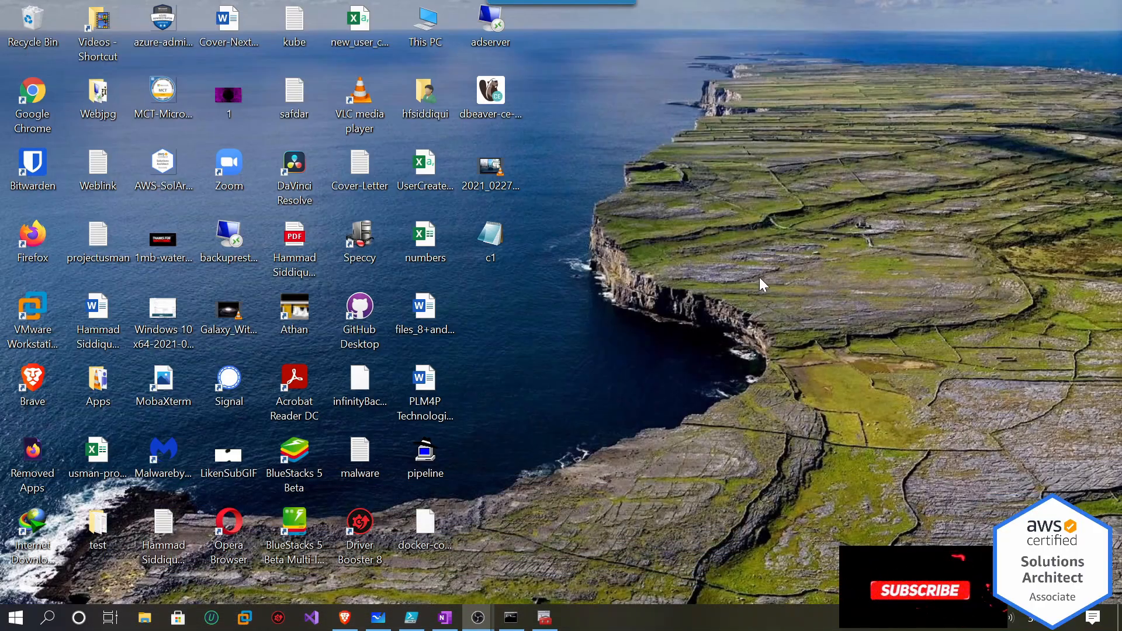
pyautogui.rightClick(509, 242)
pyautogui.click(540, 263)
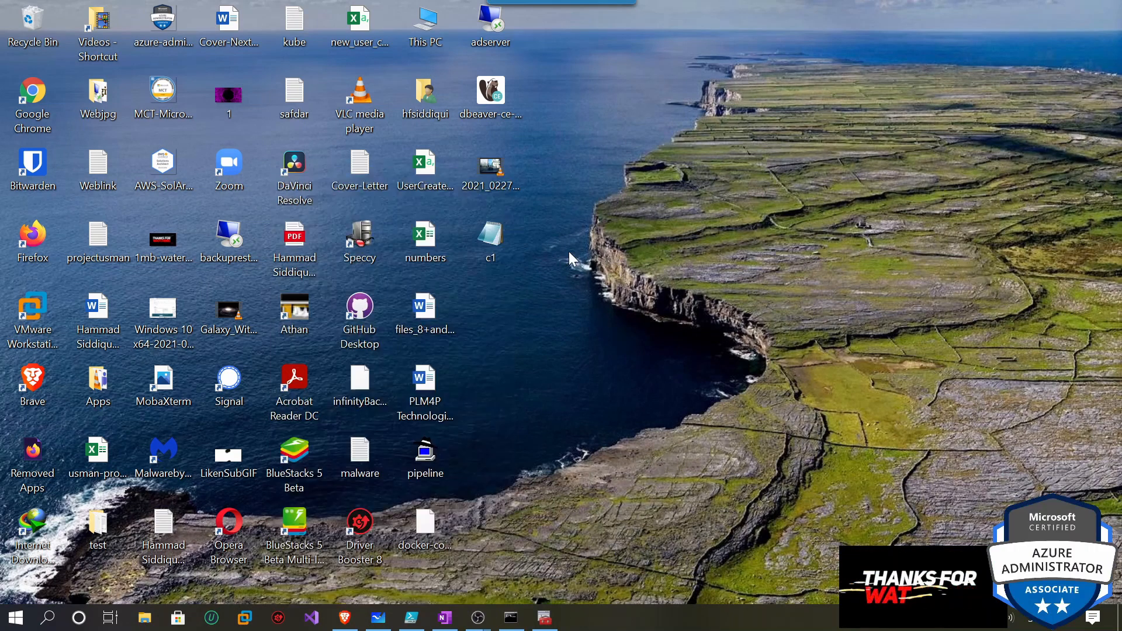
pyautogui.rightClick(494, 251)
pyautogui.moveTo(464, 292)
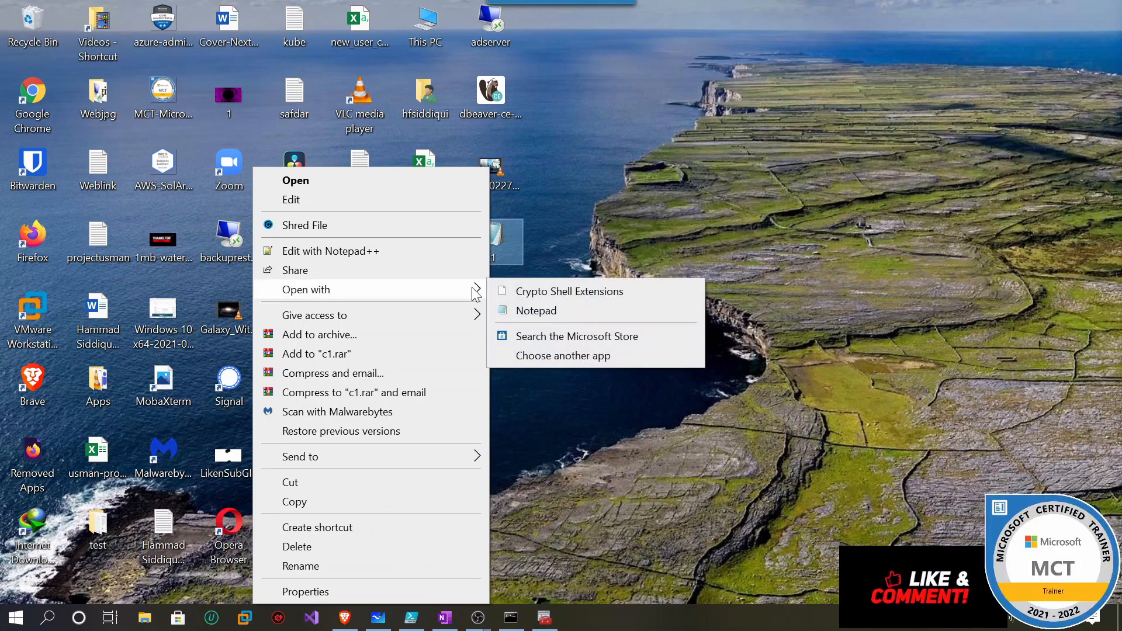
pyautogui.click(561, 242)
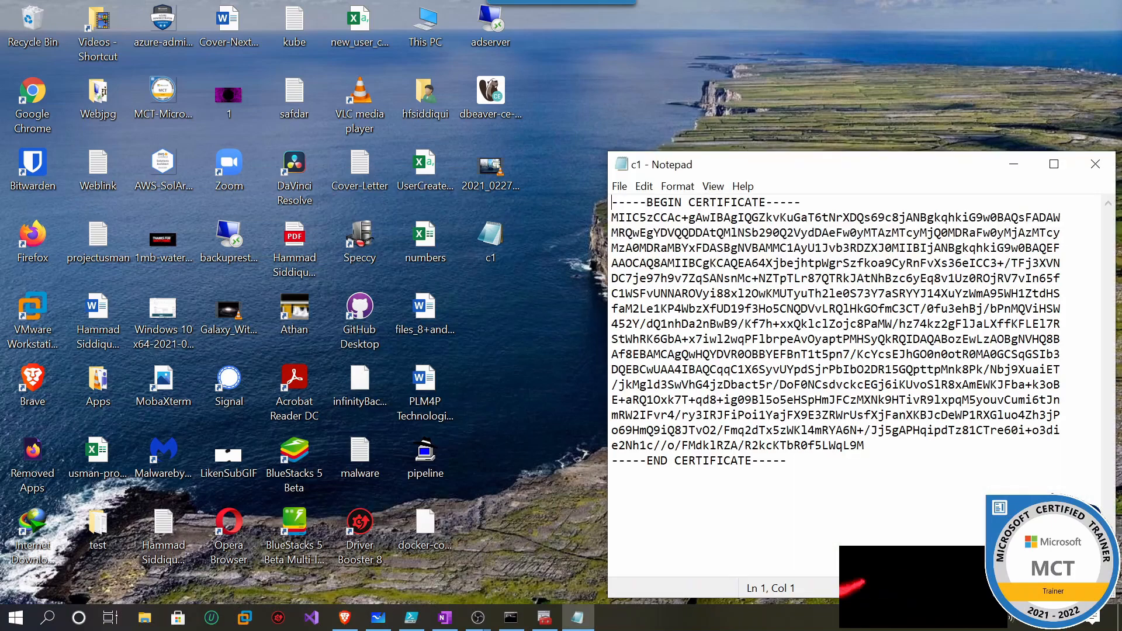
# Copy the certificate's Base-64 body and return to the browser.
pyautogui.moveTo(864, 445); pyautogui.dragTo(612, 218)
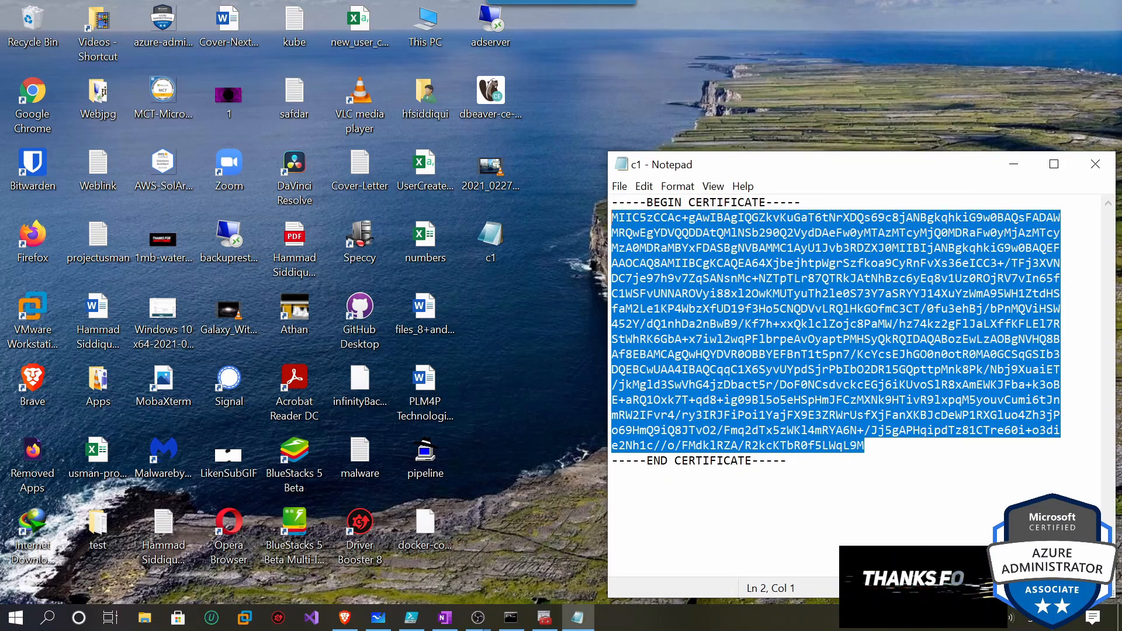
pyautogui.rightClick(690, 252)
pyautogui.click(660, 304)
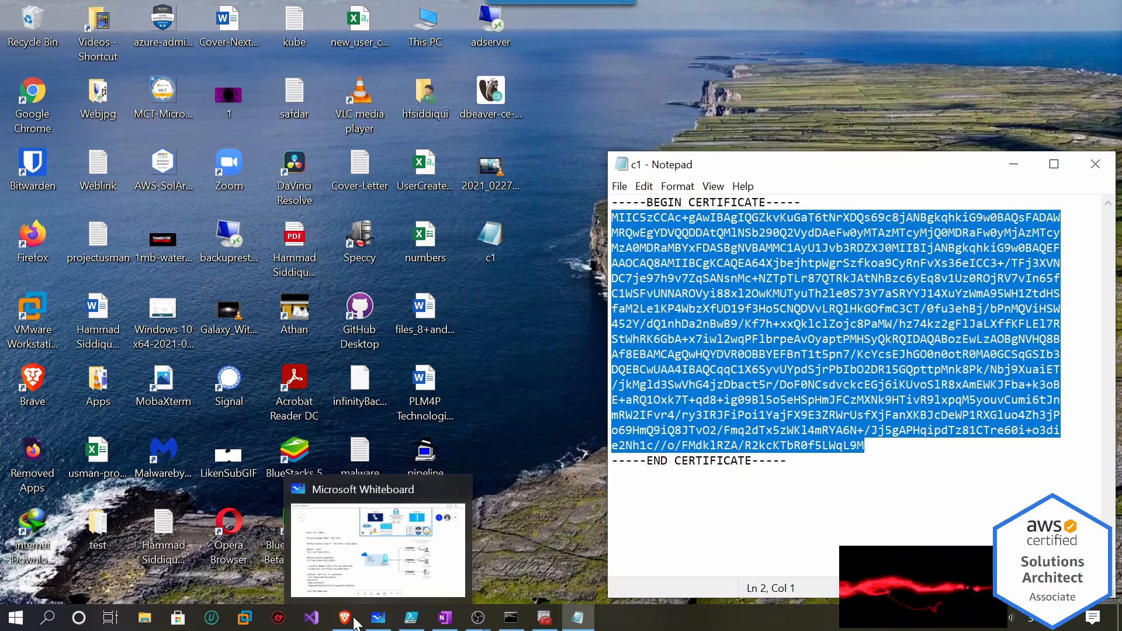
pyautogui.click(345, 618)
# Paste the copied certificate data into the root certificate's public data field.
pyautogui.click(336, 13)
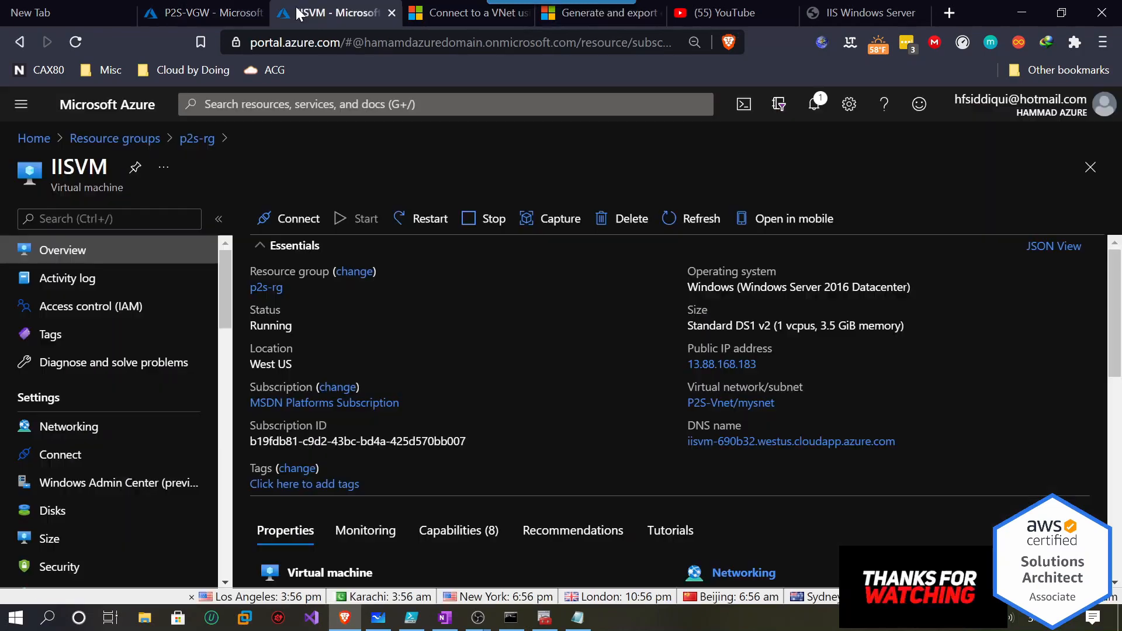
pyautogui.click(224, 12)
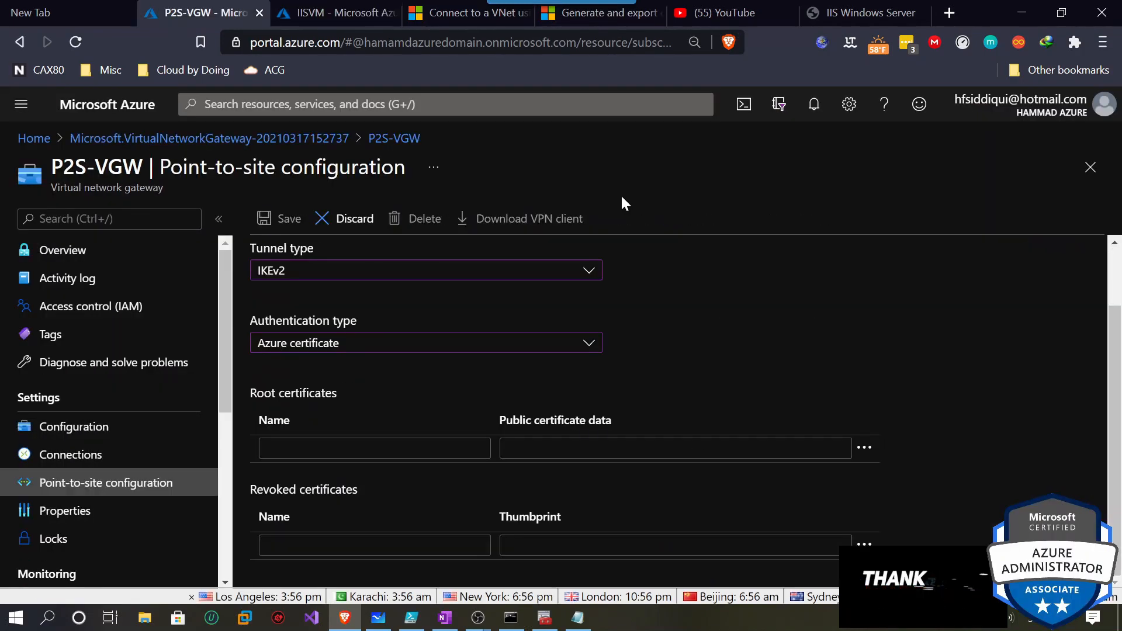
pyautogui.click(588, 447)
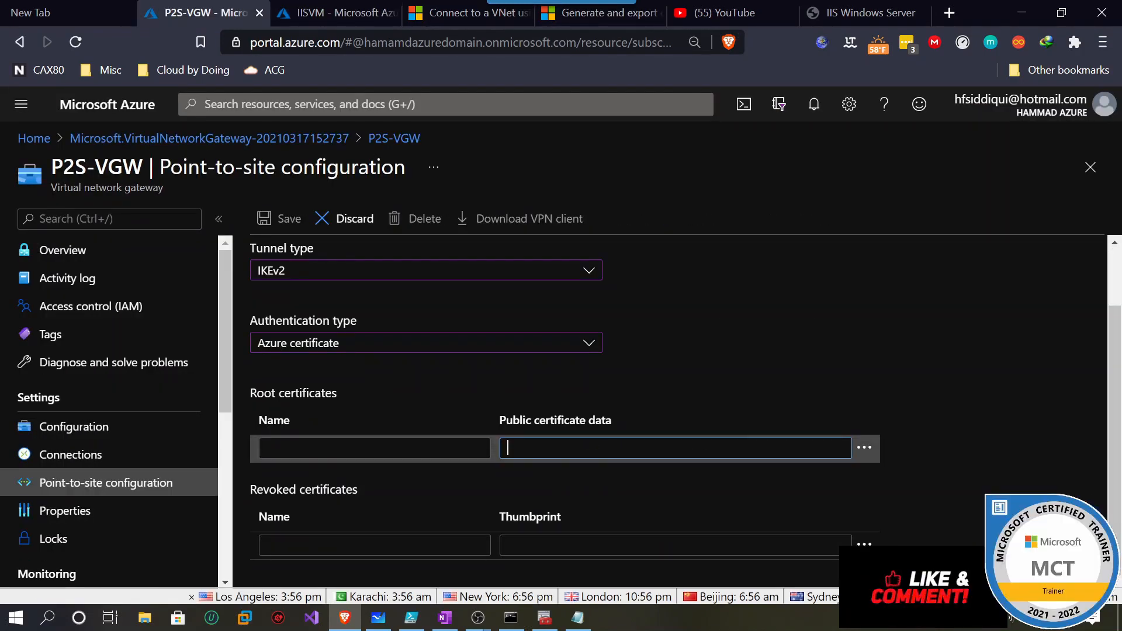
pyautogui.hotkey('ctrl', 'v')
# Name the root certificate 'rootcert' and save the point-to-site configuration.
pyautogui.click(374, 448)
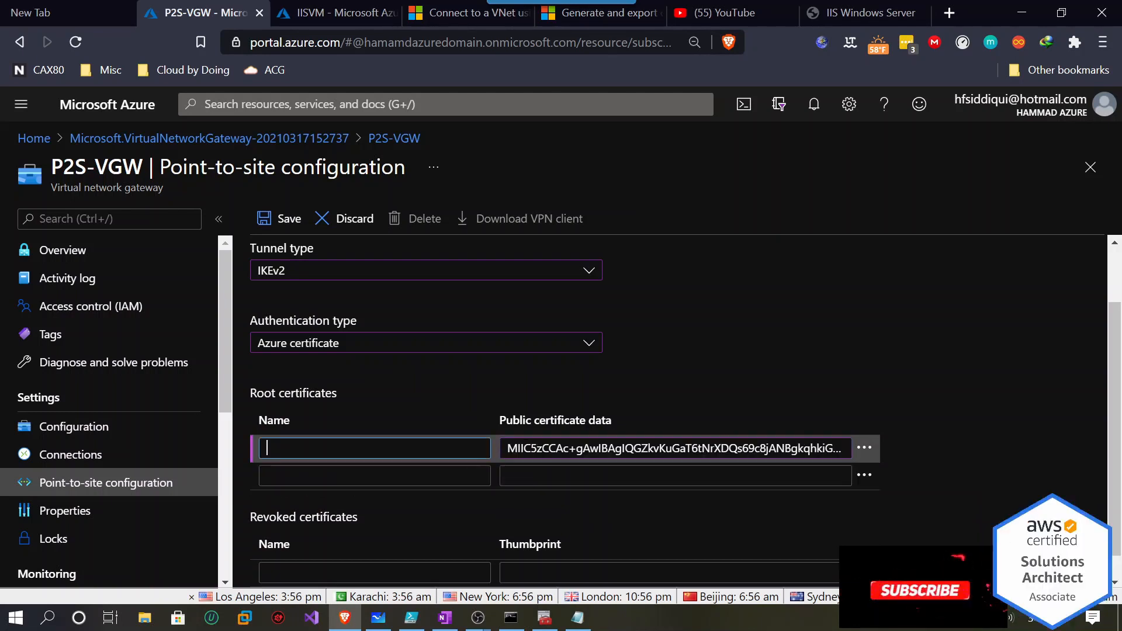
pyautogui.write('certroot')
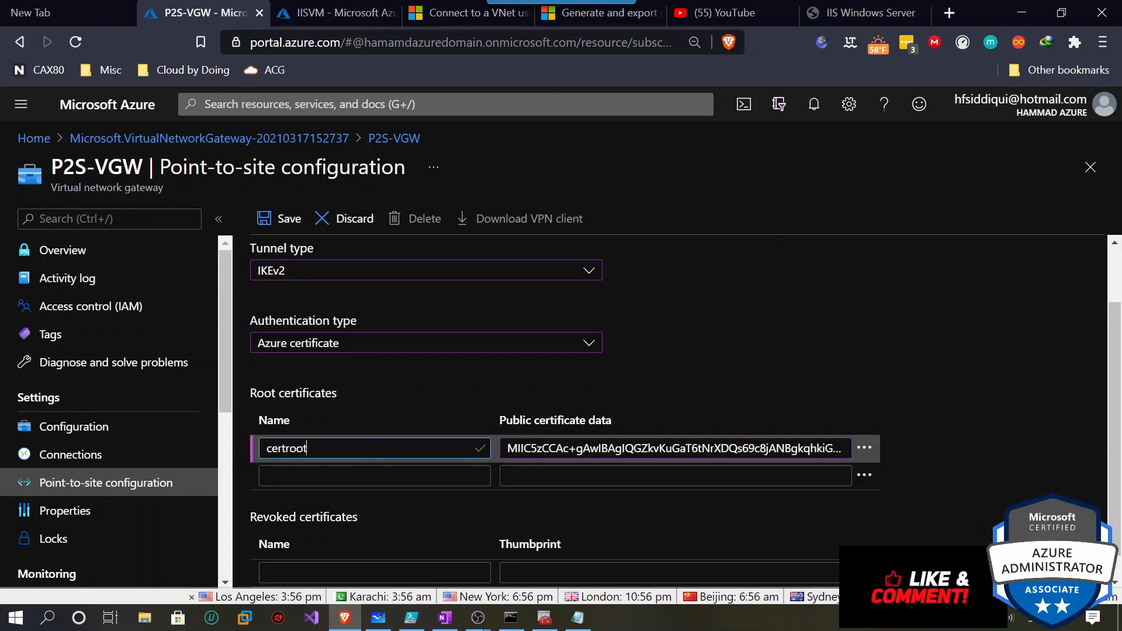
pyautogui.hotkey('ctrl', 'a')
pyautogui.write('rootcert')
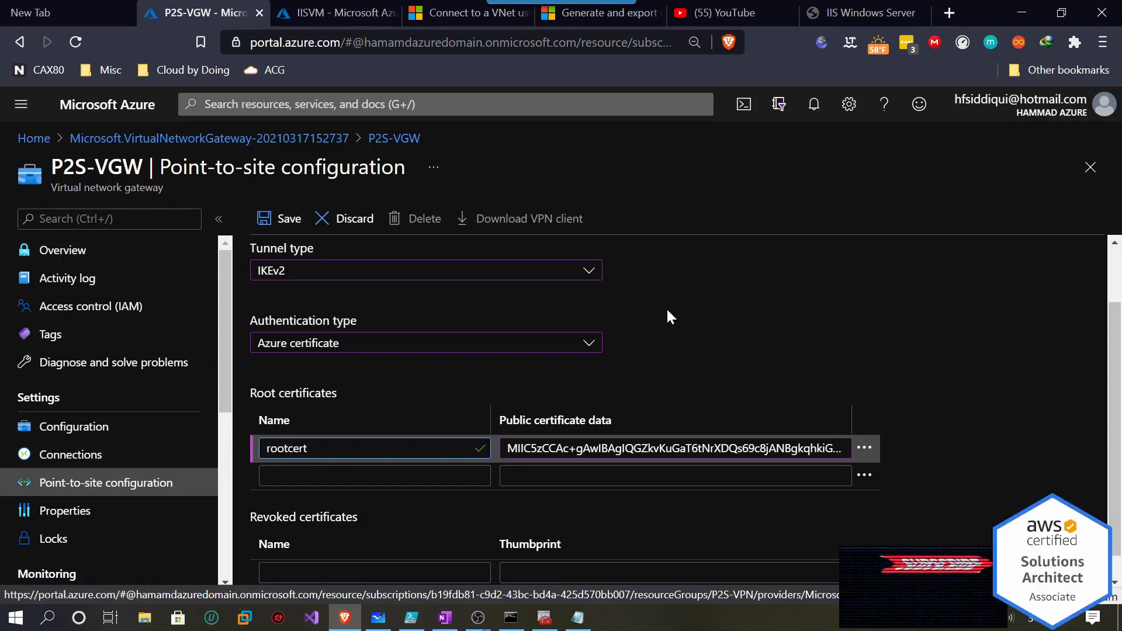
pyautogui.scroll(-1, 987, 339)
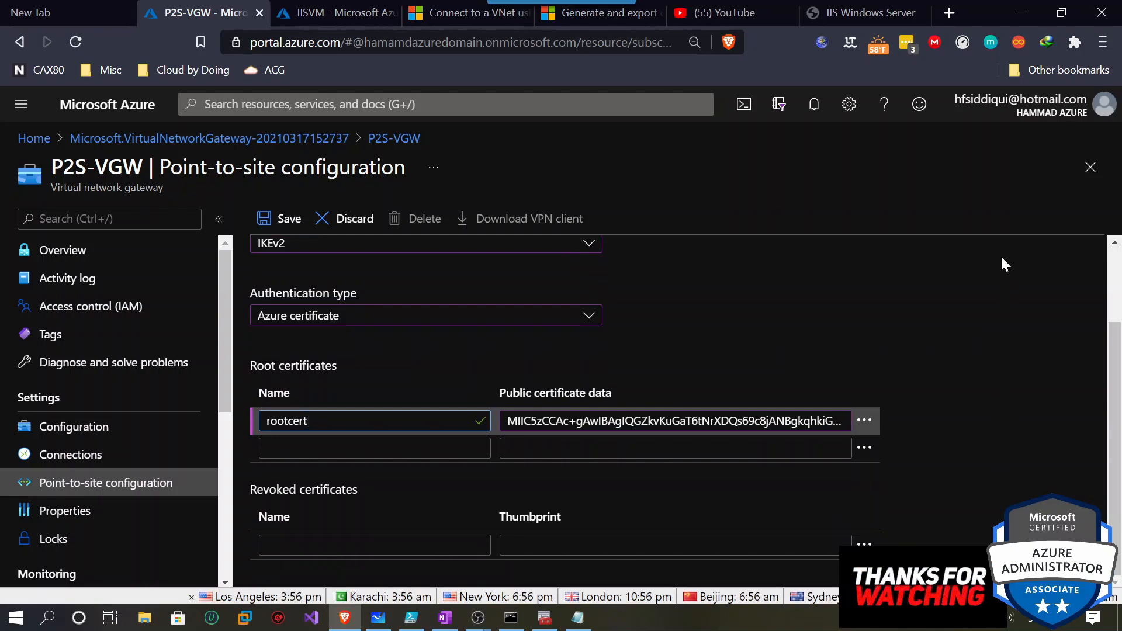
pyautogui.scroll(2, 1015, 261)
pyautogui.click(273, 228)
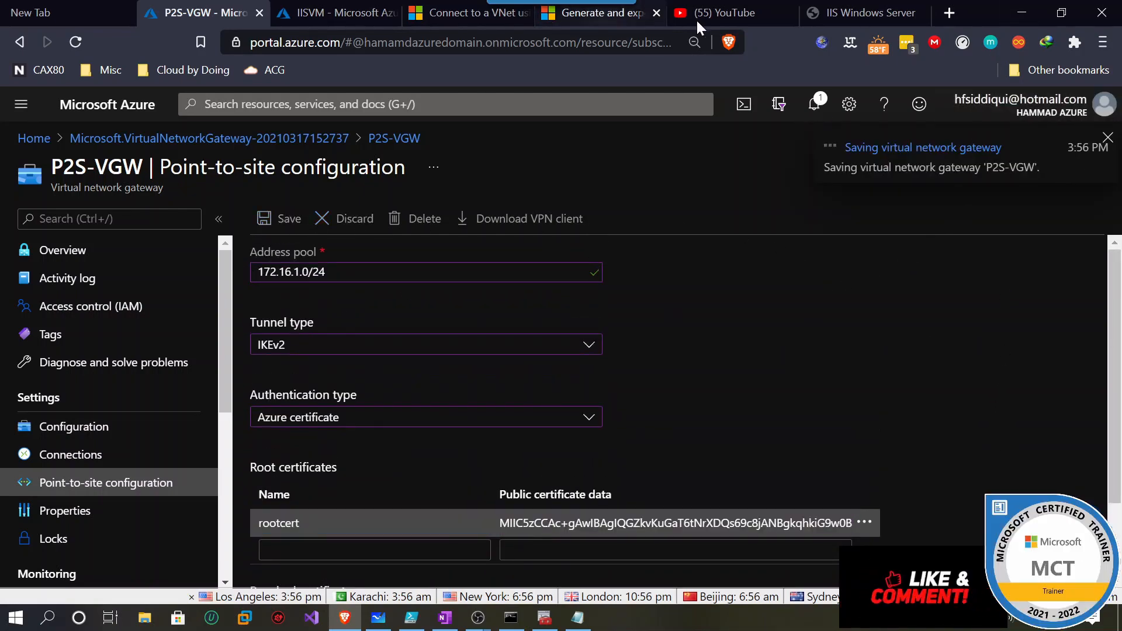
# Start exporting P2SChildCert with its private key in PFX format.
pyautogui.click(554, 625)
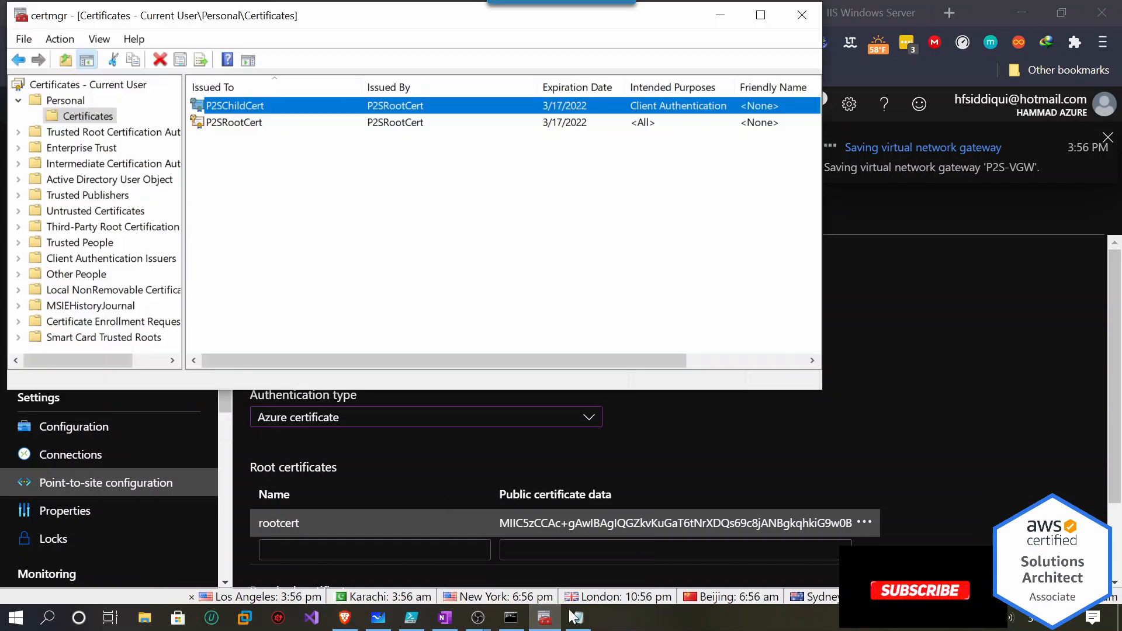
pyautogui.moveTo(648, 352); pyautogui.dragTo(567, 361)
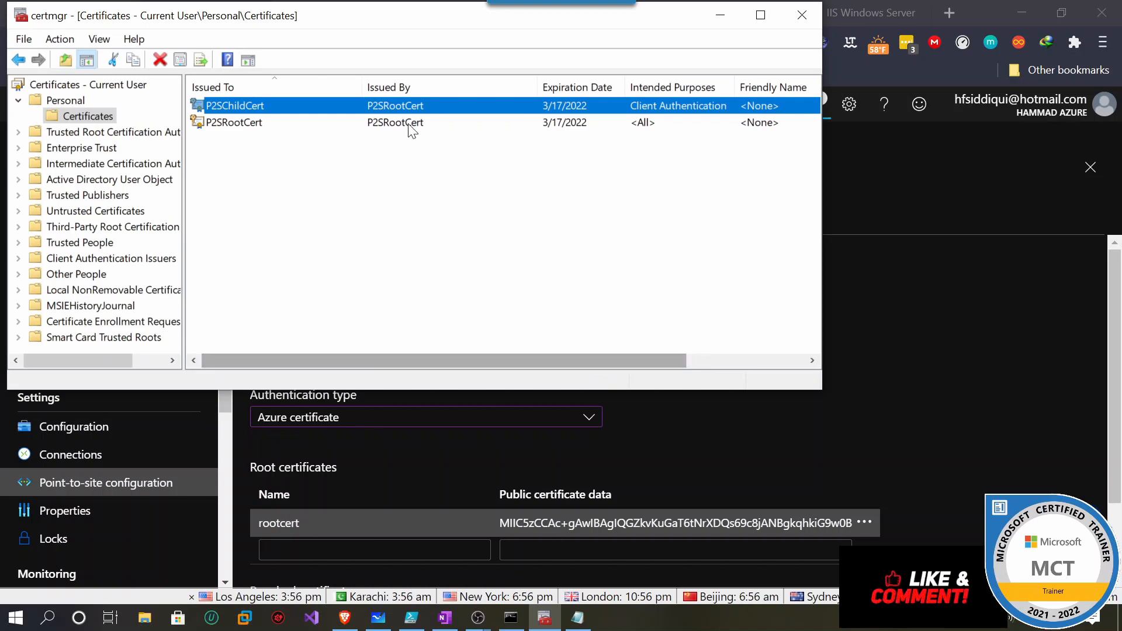
pyautogui.rightClick(265, 104)
pyautogui.moveTo(296, 142)
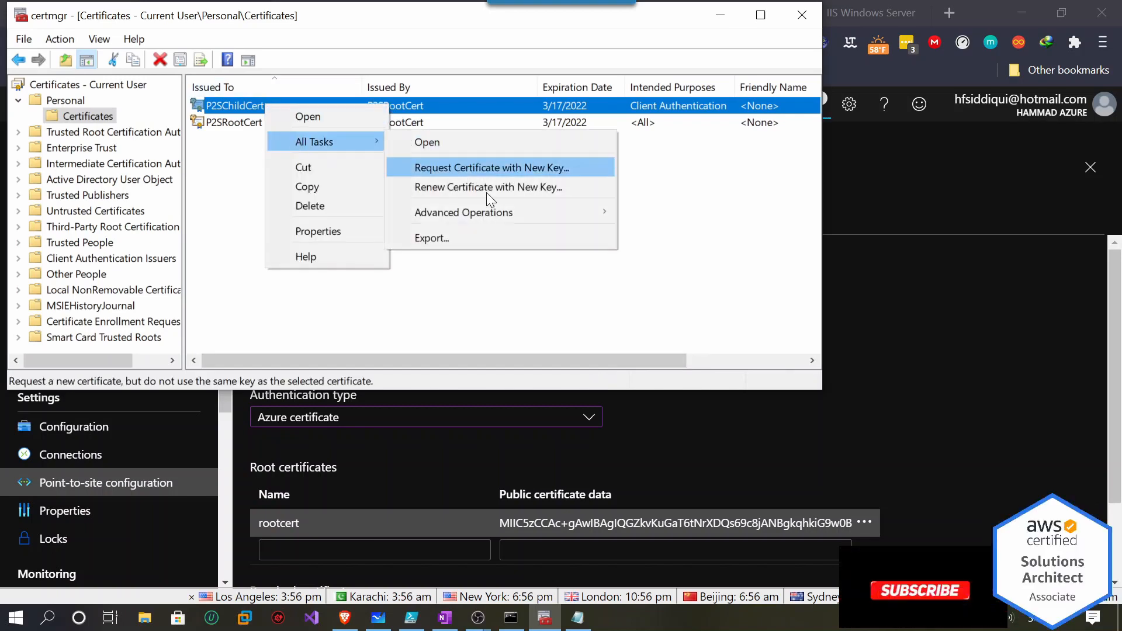
pyautogui.click(490, 236)
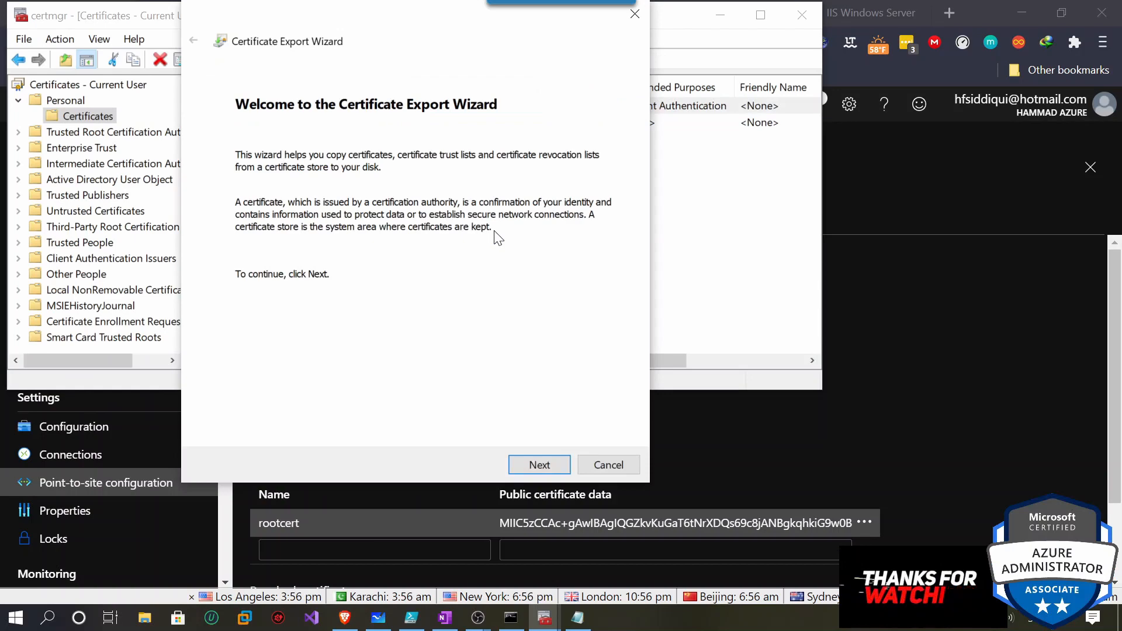
pyautogui.click(552, 465)
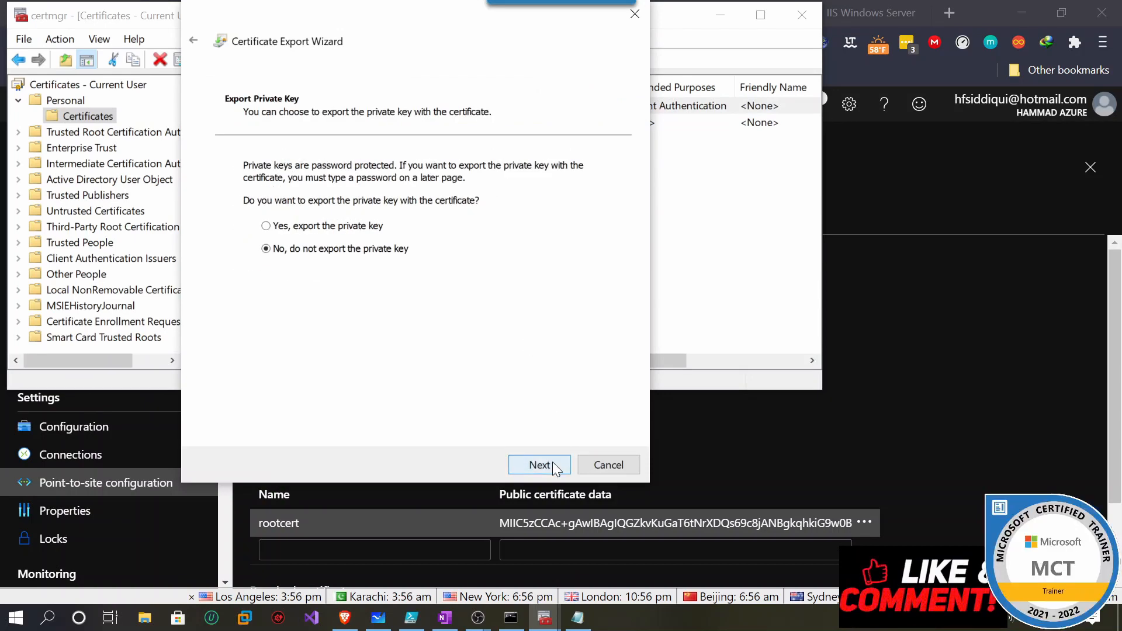
pyautogui.click(266, 226)
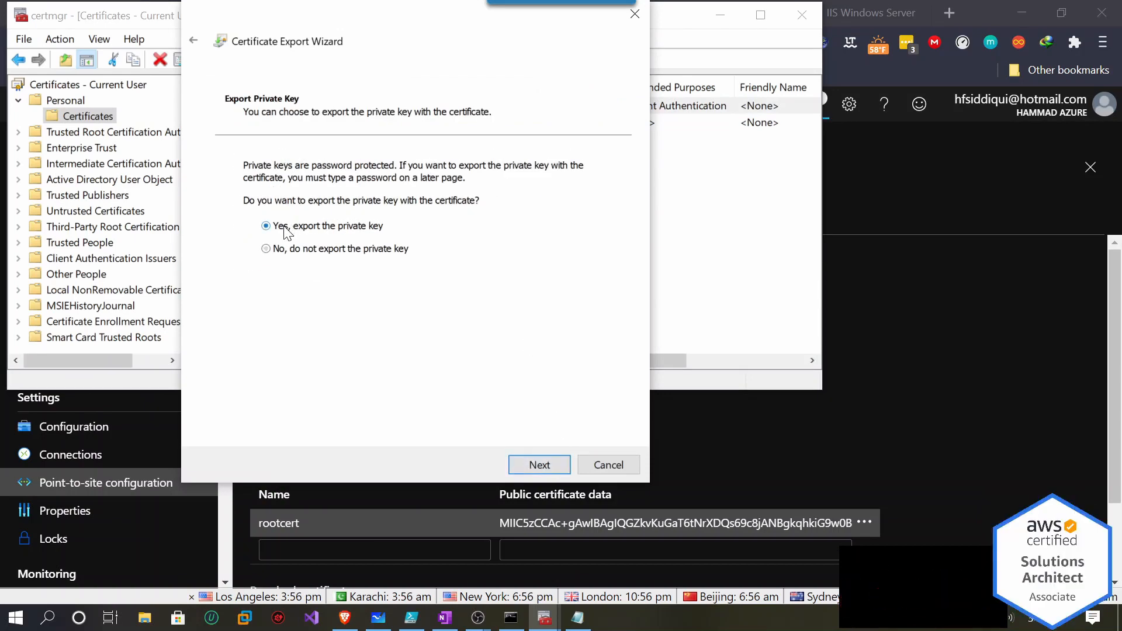
pyautogui.click(534, 465)
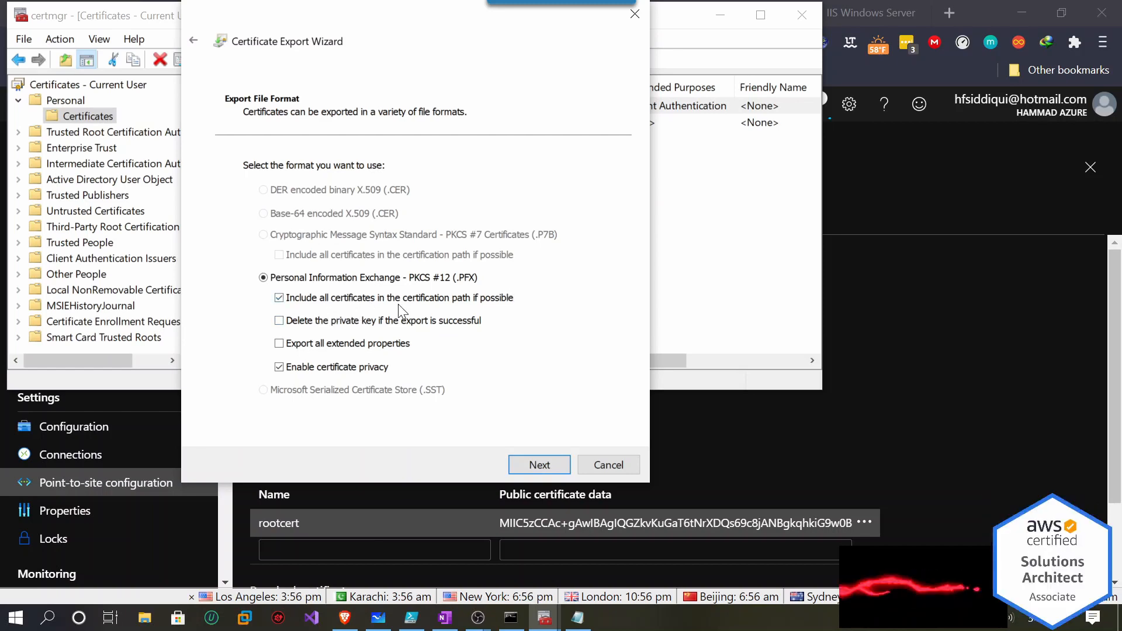
pyautogui.click(533, 463)
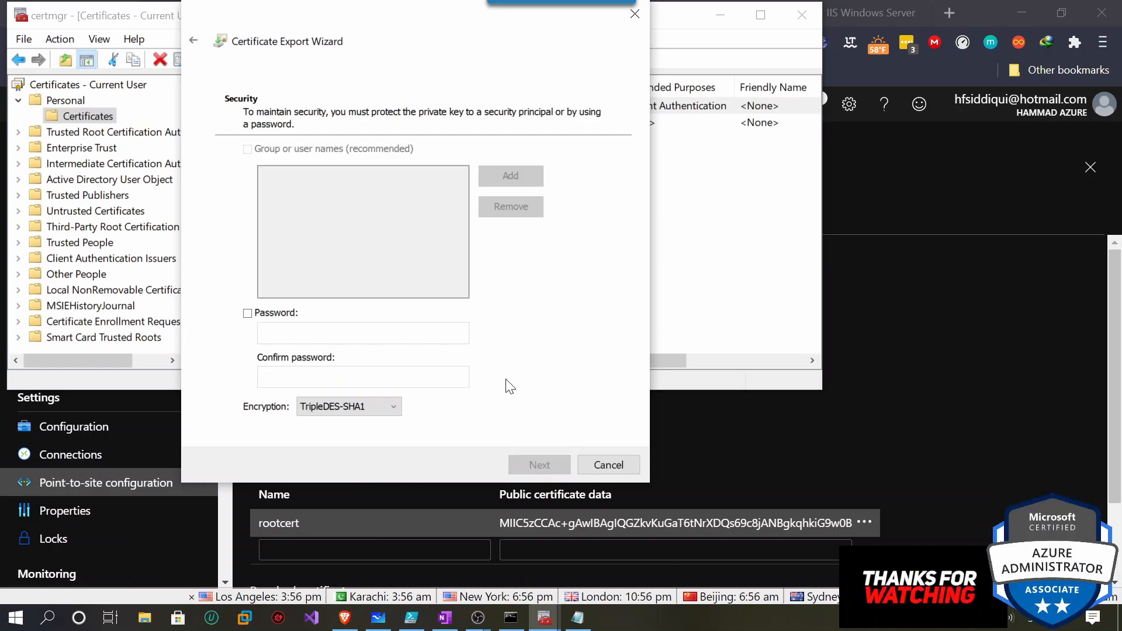
# Protect the export with a password and save it as cc2.pfx on the Desktop.
pyautogui.click(247, 314)
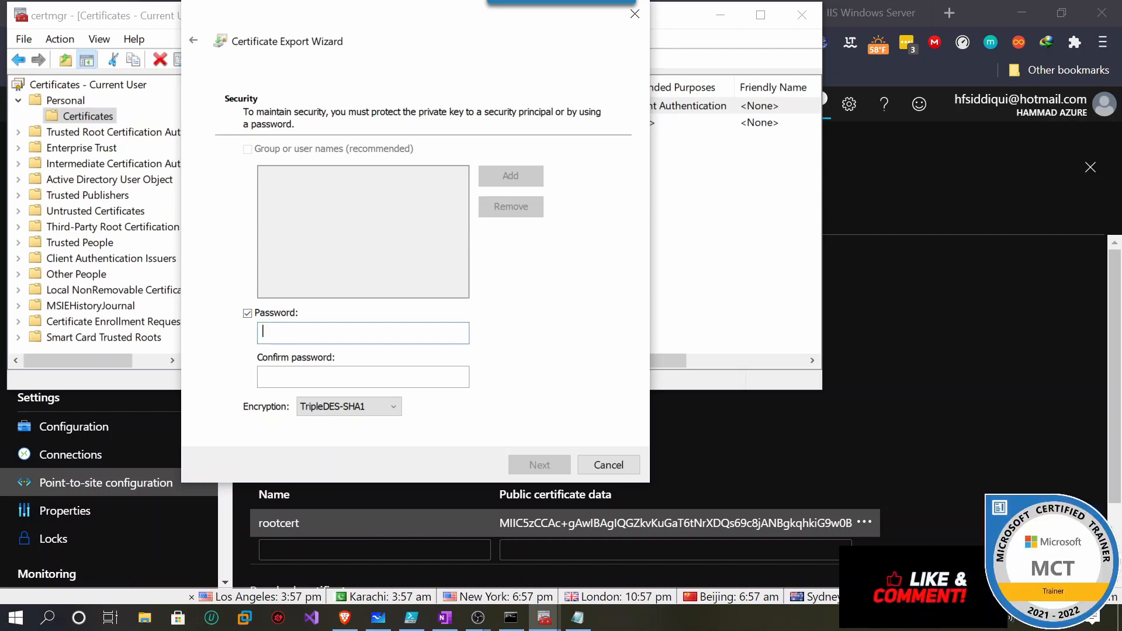
pyautogui.write('123•••')
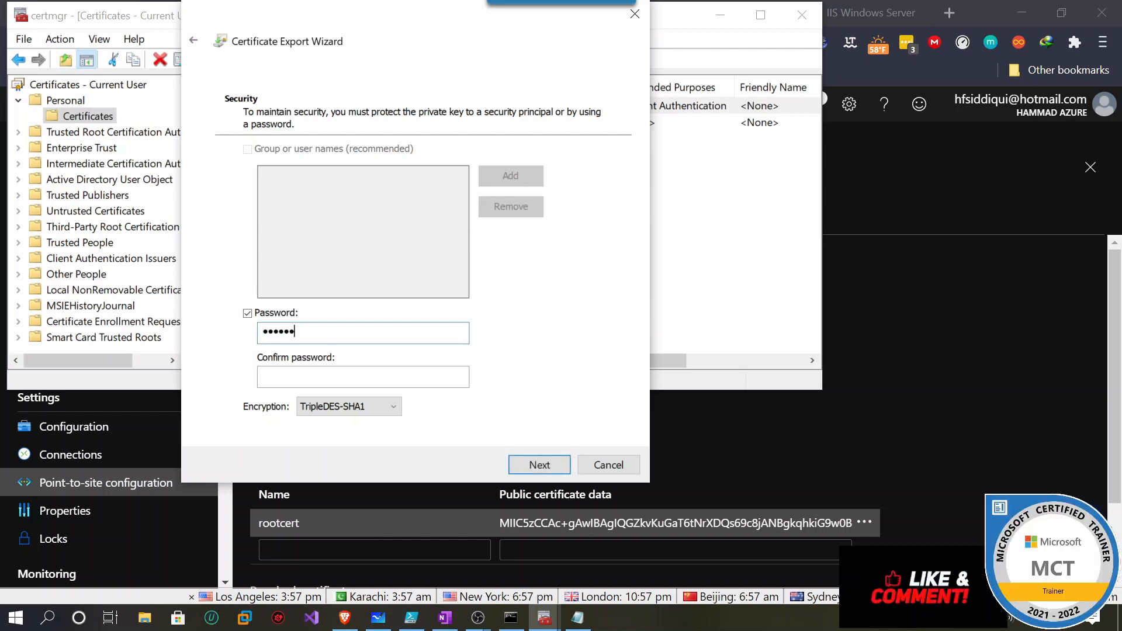
pyautogui.write('••••••')
pyautogui.press('Tab')
pyautogui.write('123••••••')
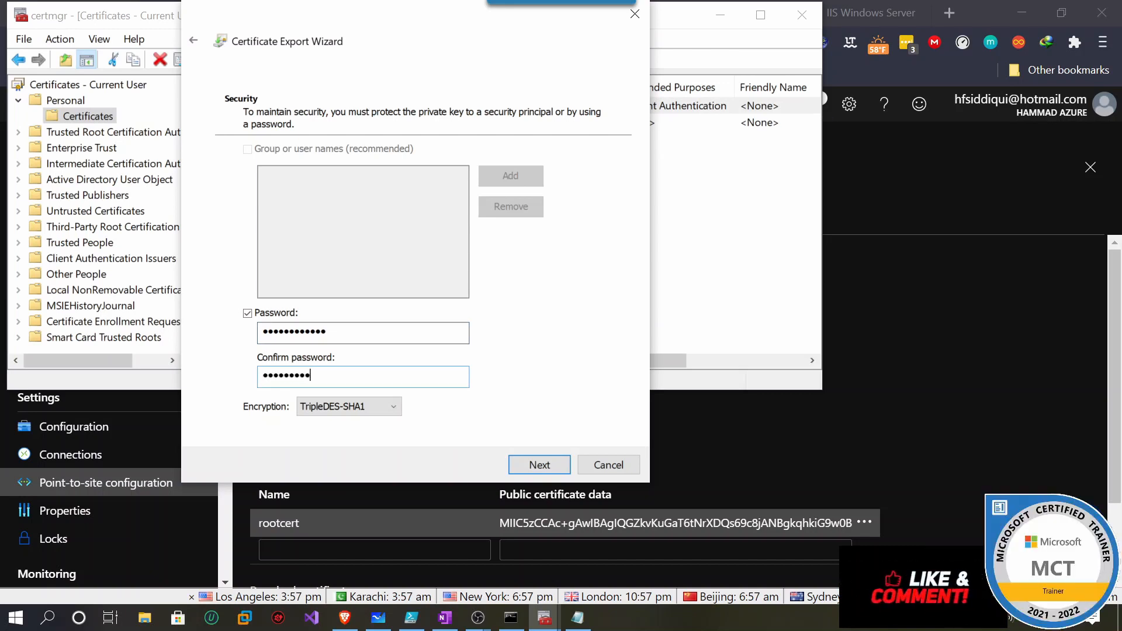
pyautogui.click(551, 464)
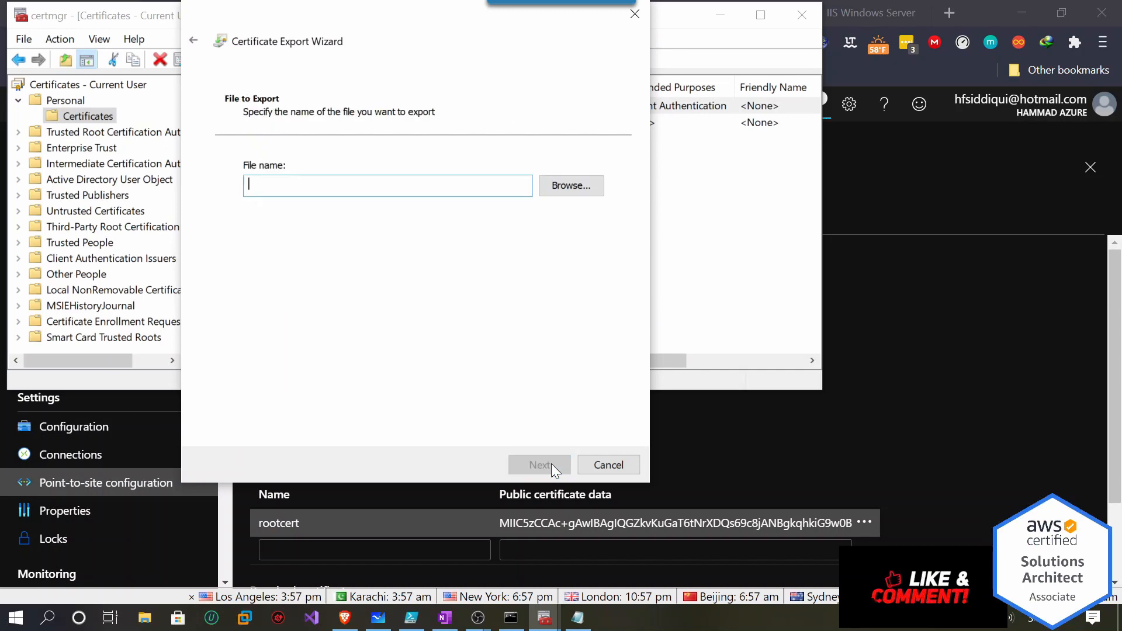
pyautogui.click(588, 189)
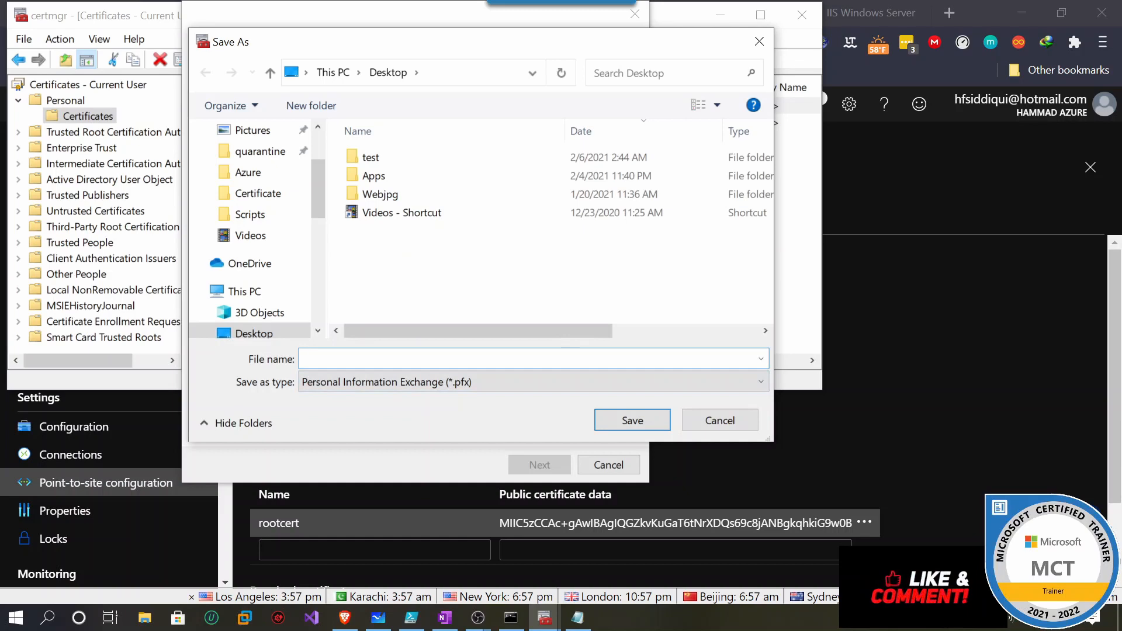
pyautogui.write('cc2')
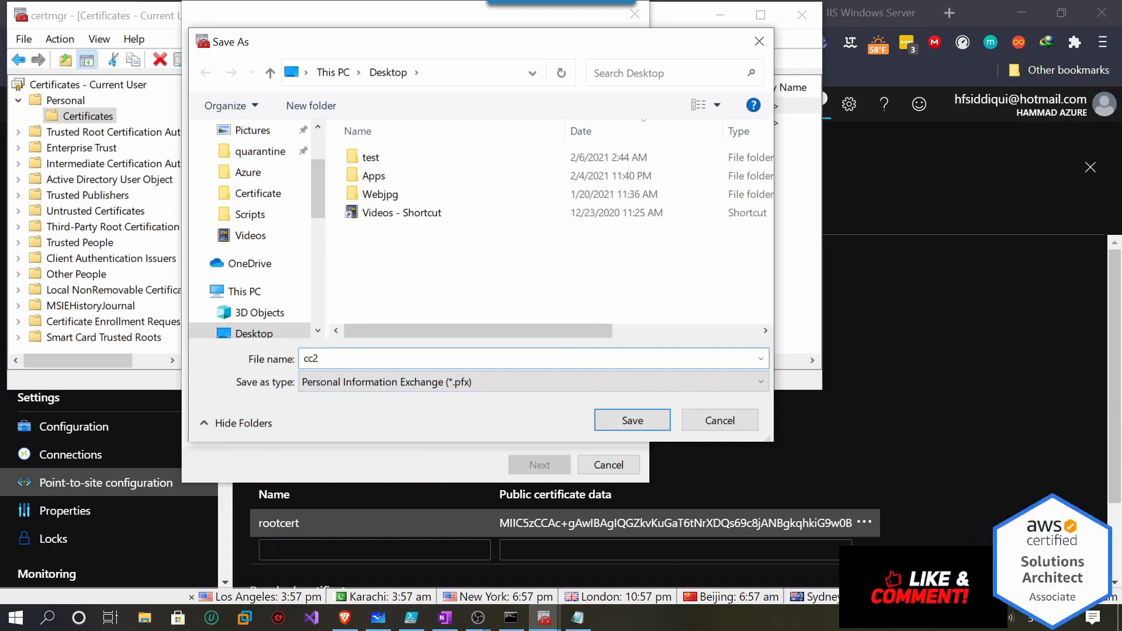
pyautogui.click(669, 420)
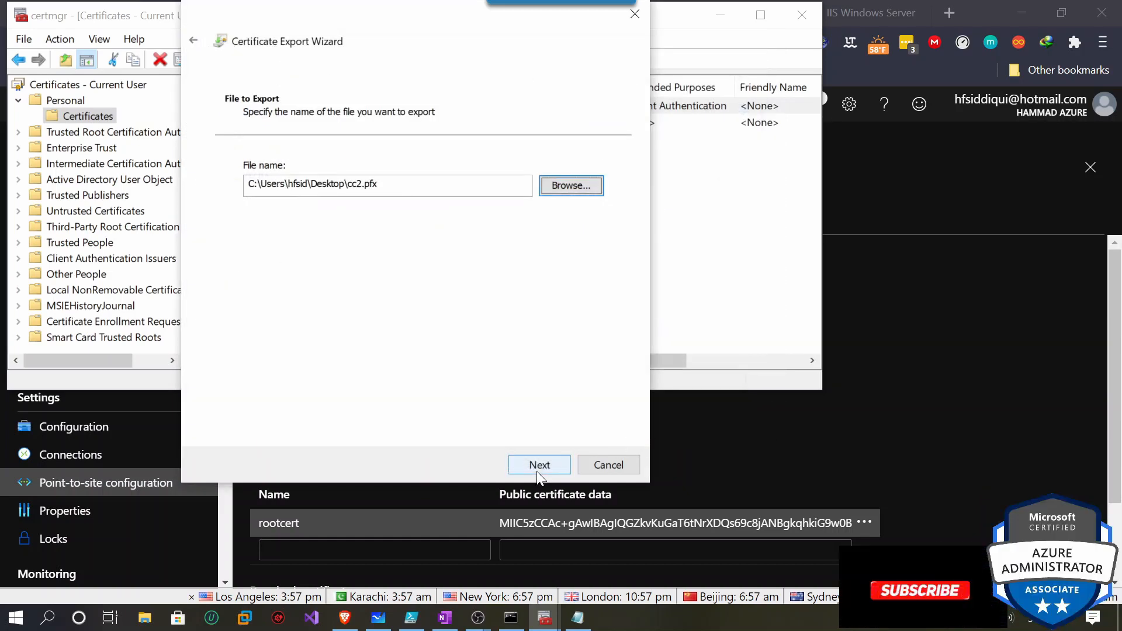
pyautogui.click(535, 468)
pyautogui.click(541, 468)
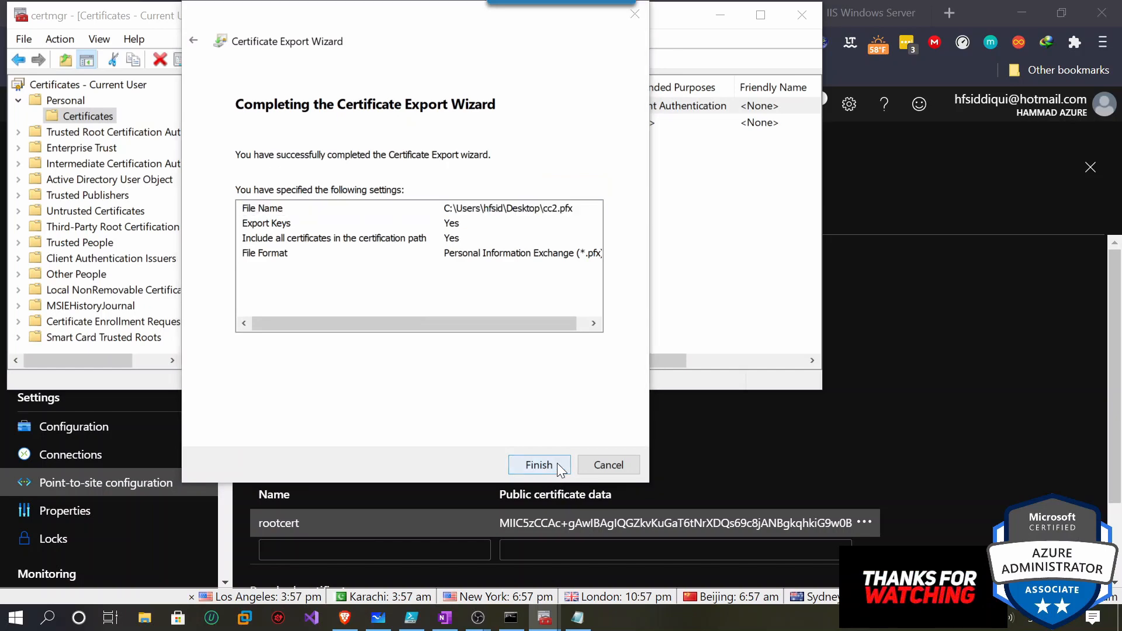
pyautogui.click(611, 410)
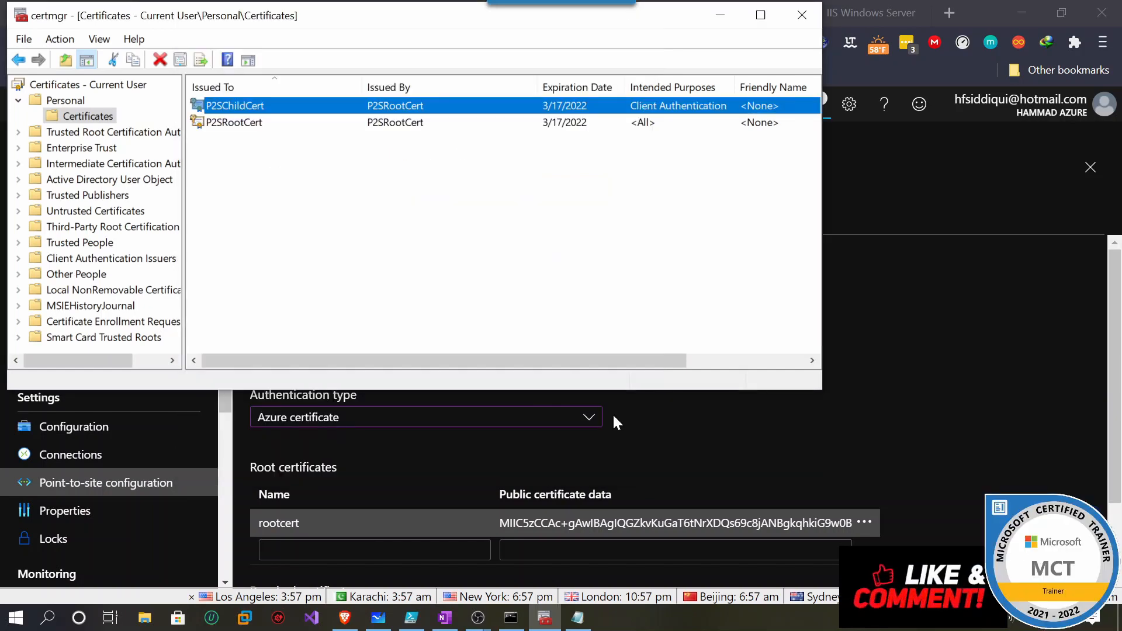
# Close certmgr and Notepad, then restore the Azure portal's P2S-VGW point-to-site page.
pyautogui.click(814, 17)
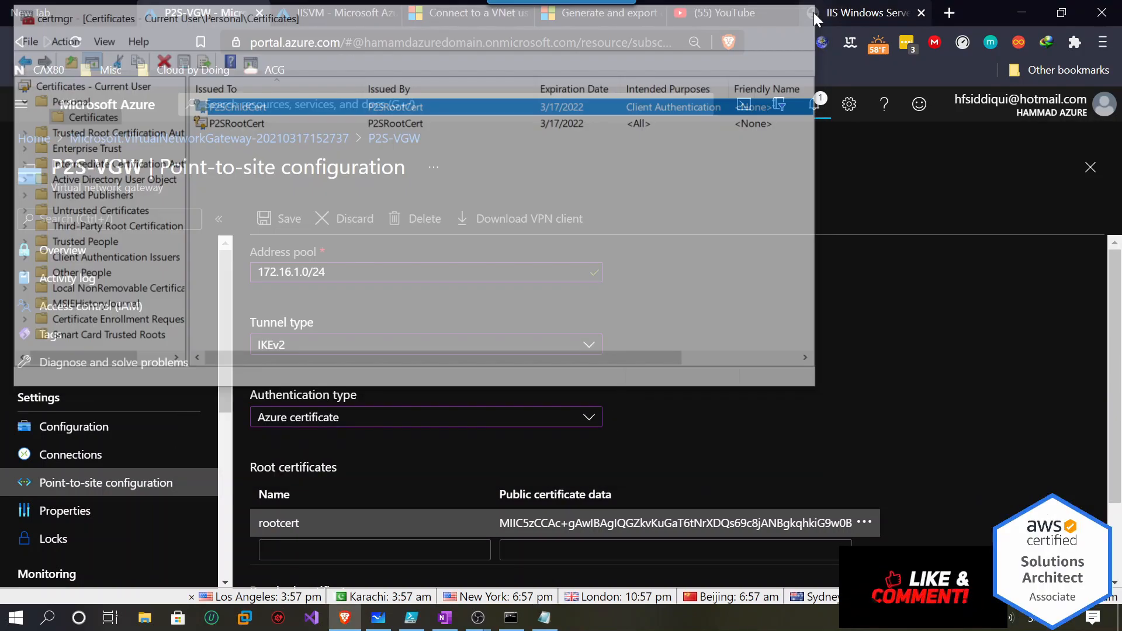
pyautogui.click(1025, 13)
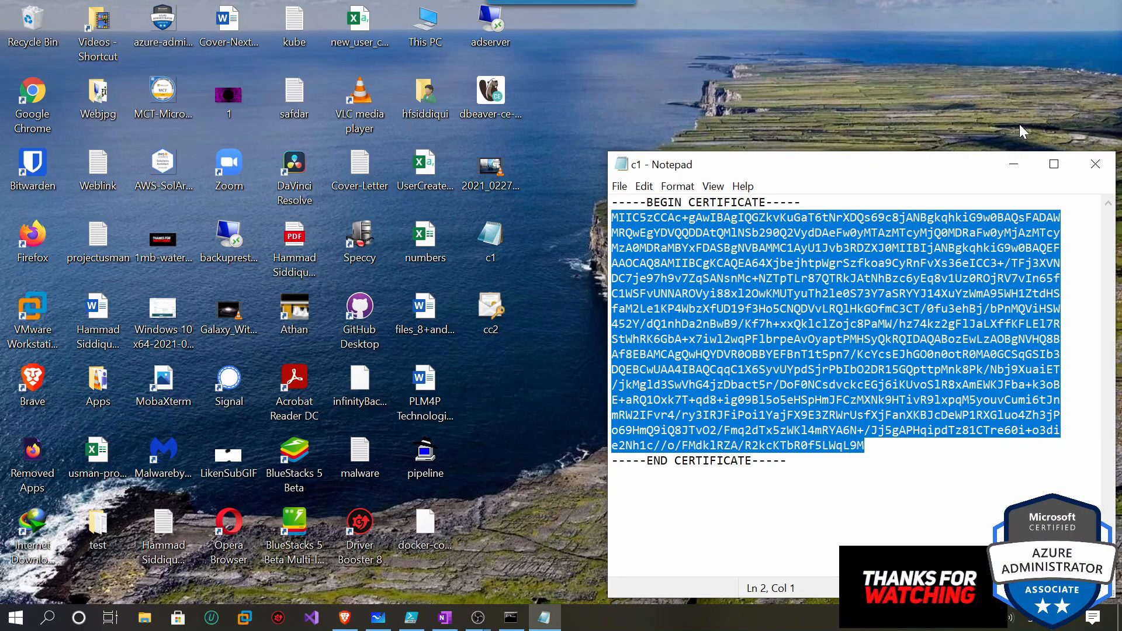
pyautogui.click(1096, 164)
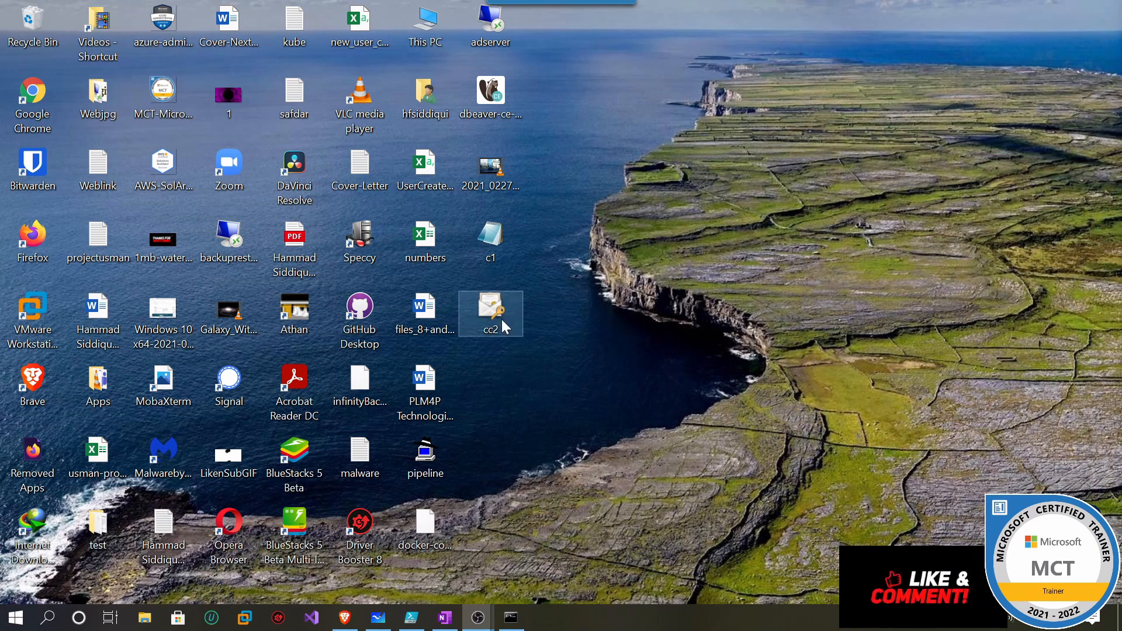
pyautogui.moveTo(395, 617)
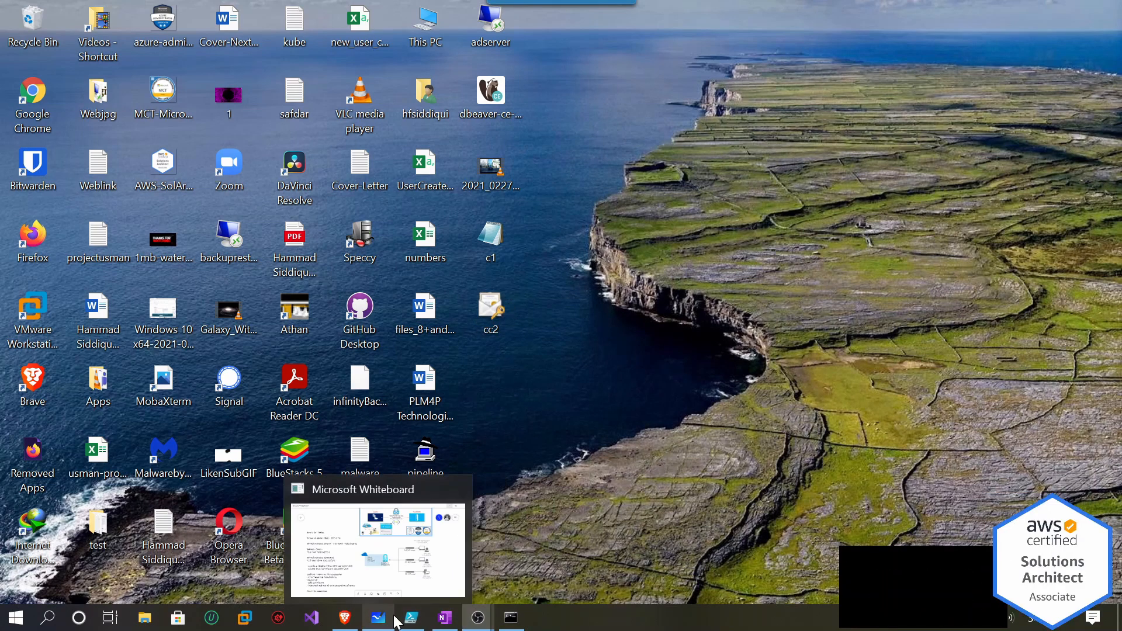
pyautogui.click(344, 617)
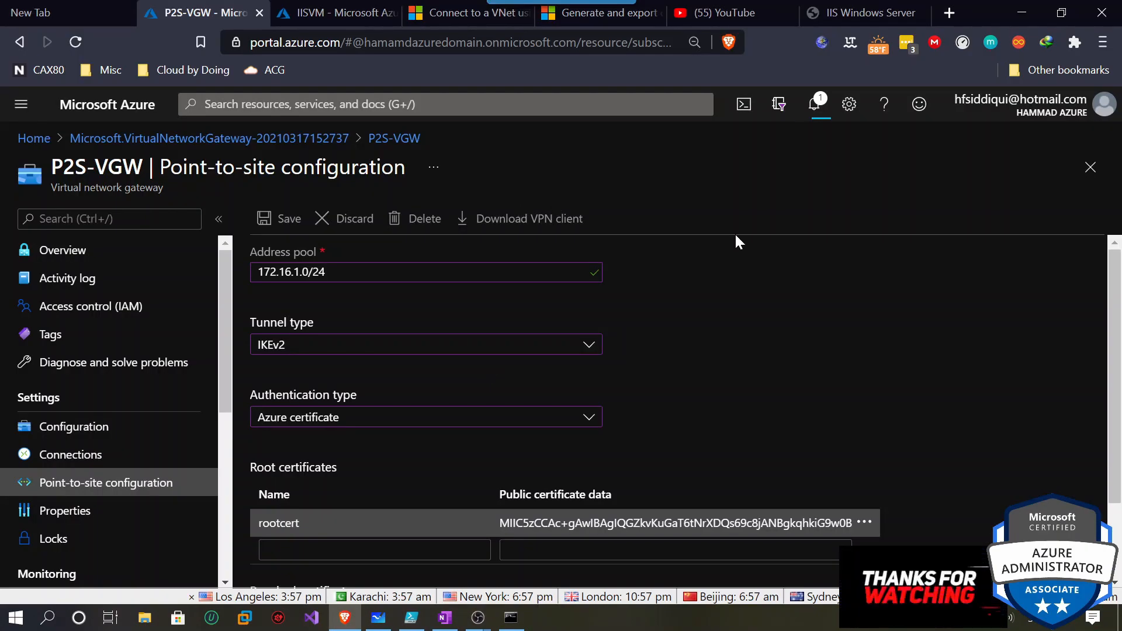
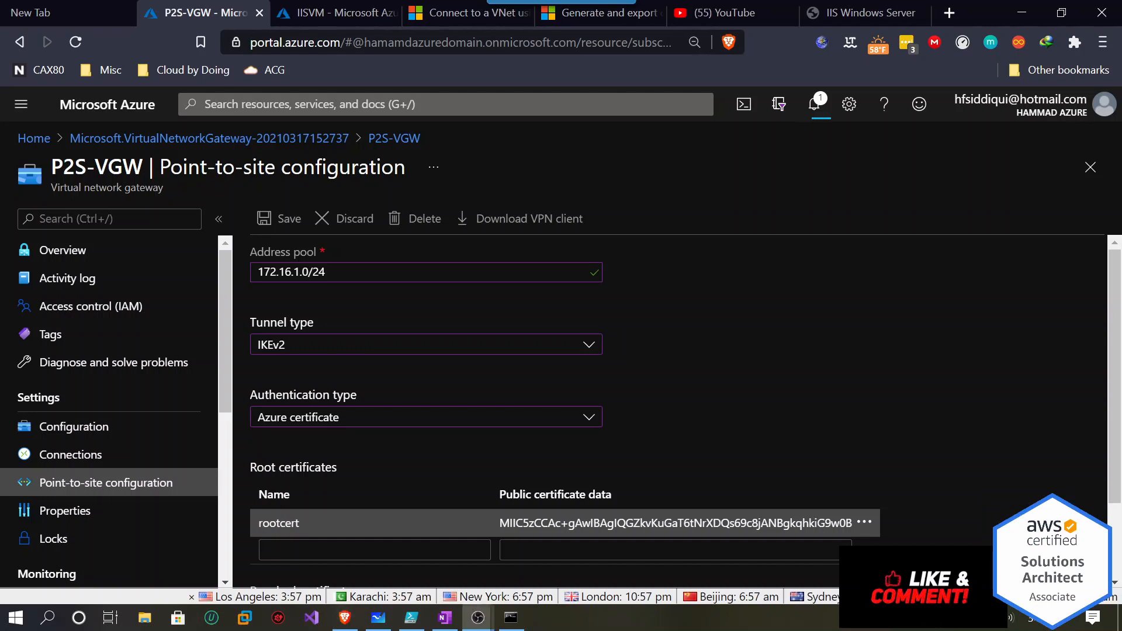
# Minimize the Azure portal browser to reveal the desktop with the certificate files.
pyautogui.click(819, 114)
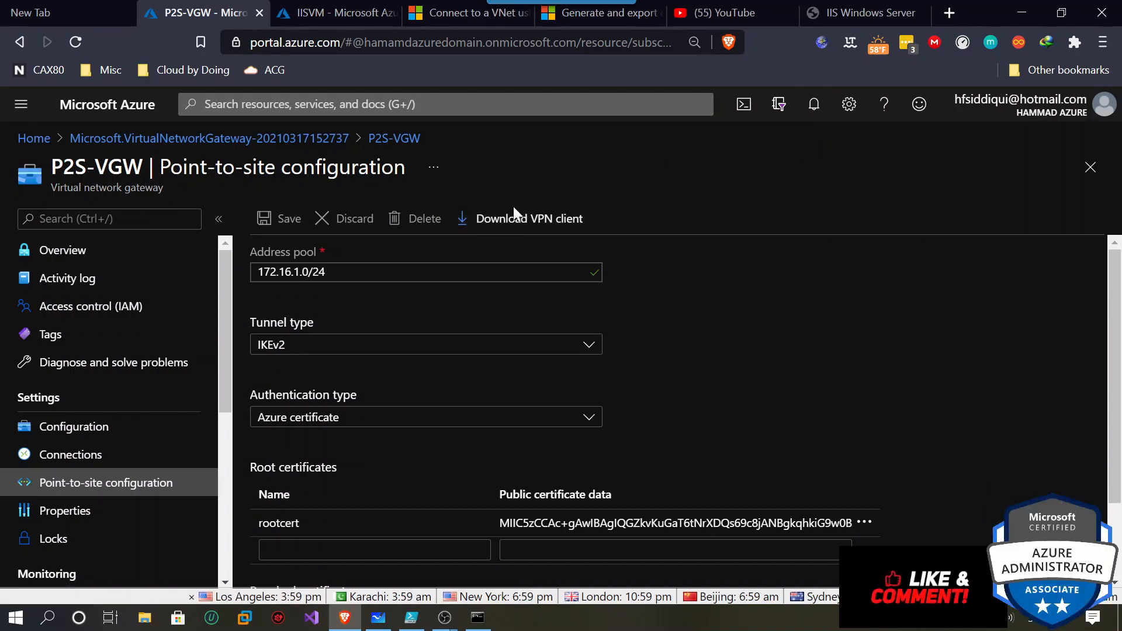
pyautogui.click(1021, 12)
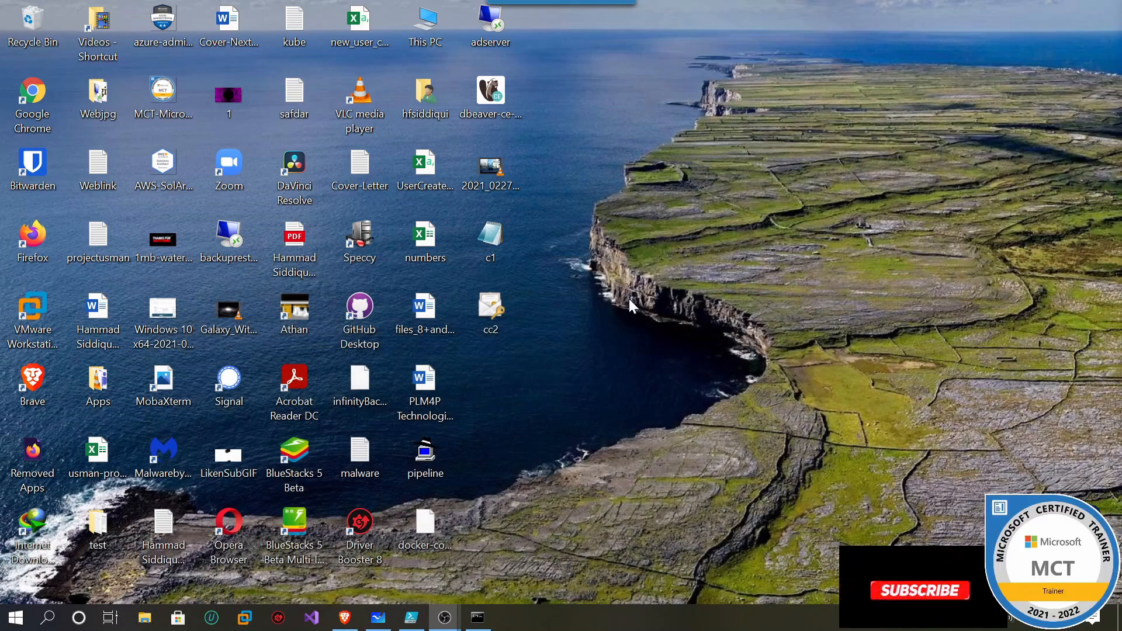
# Install cc2.pfx for the Current User with its key password and trust the P2SRootCert root.
pyautogui.rightClick(494, 318)
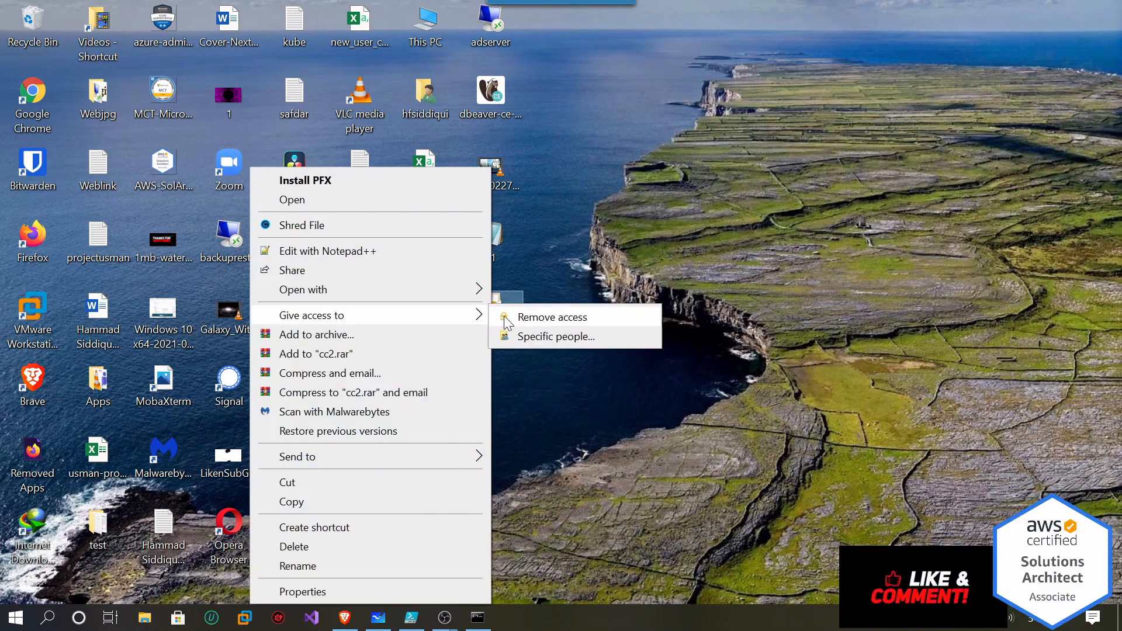
pyautogui.click(374, 185)
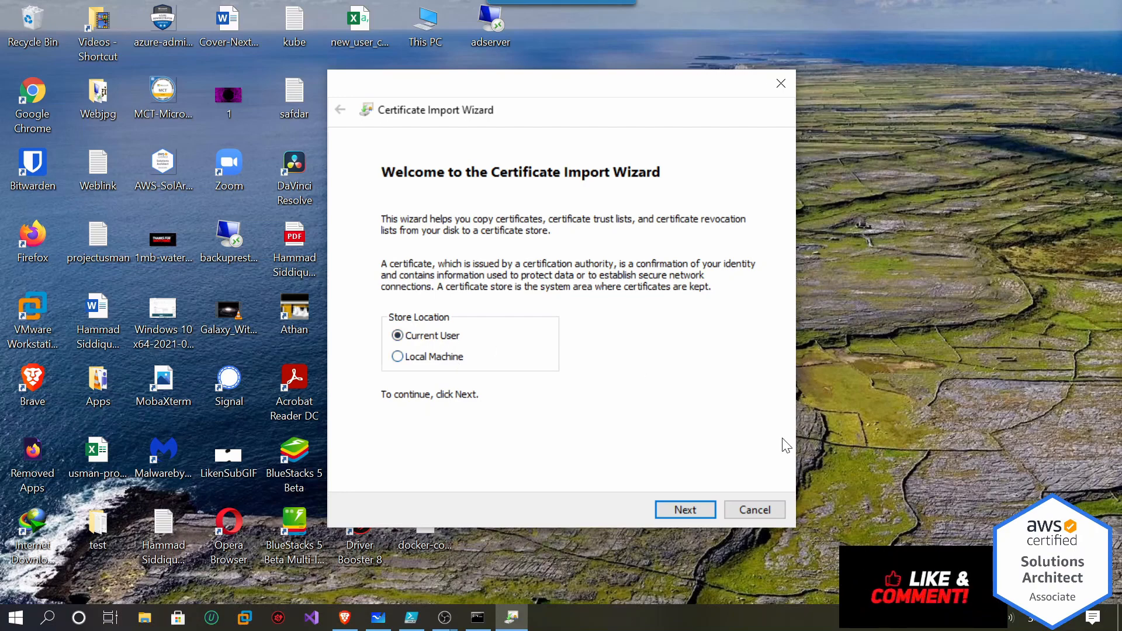
pyautogui.click(678, 511)
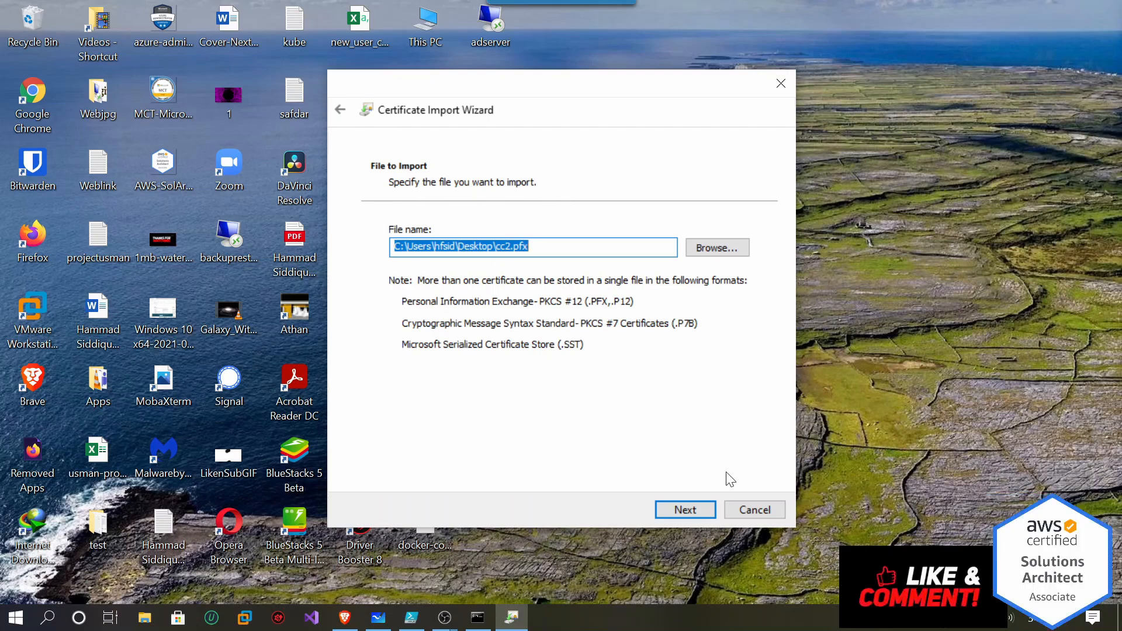
pyautogui.click(685, 509)
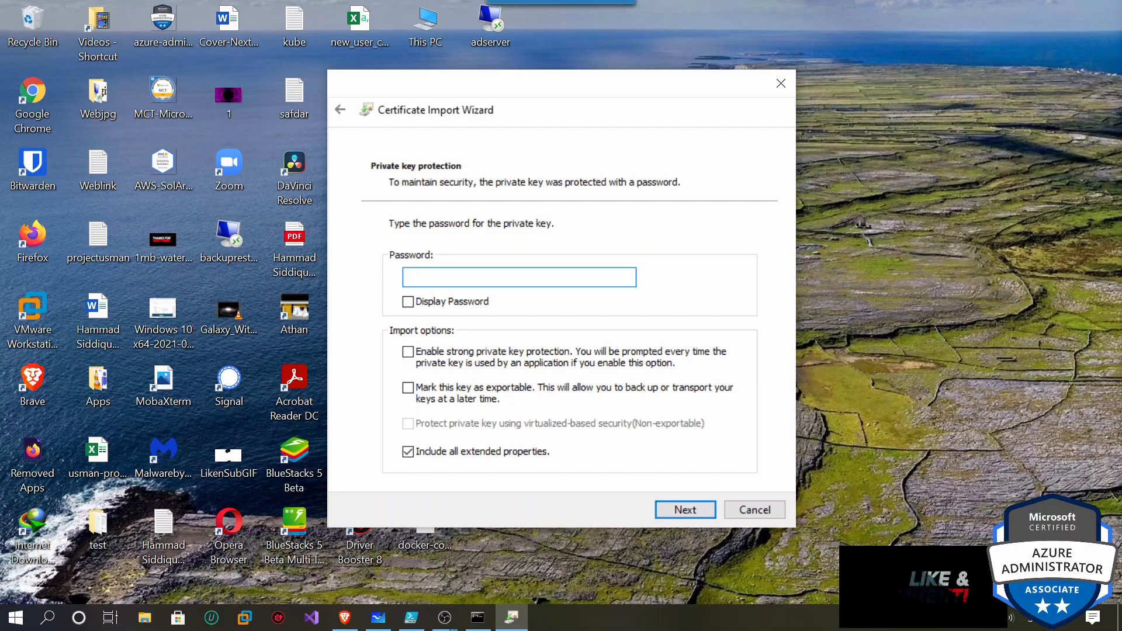
pyautogui.write('••••••••••••')
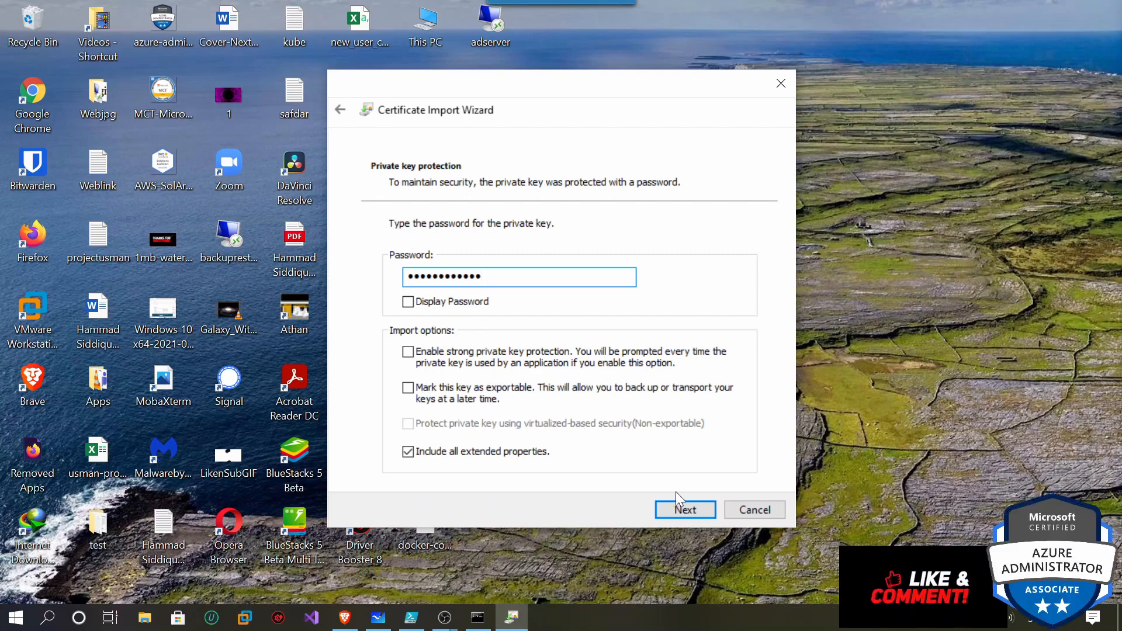
pyautogui.click(704, 510)
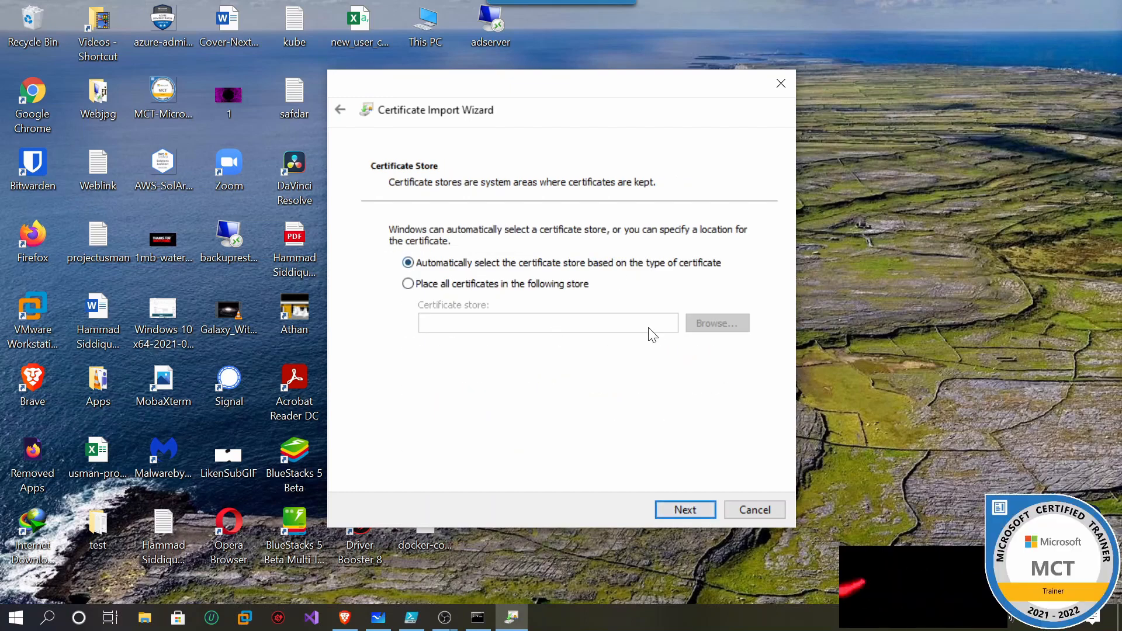
pyautogui.click(691, 508)
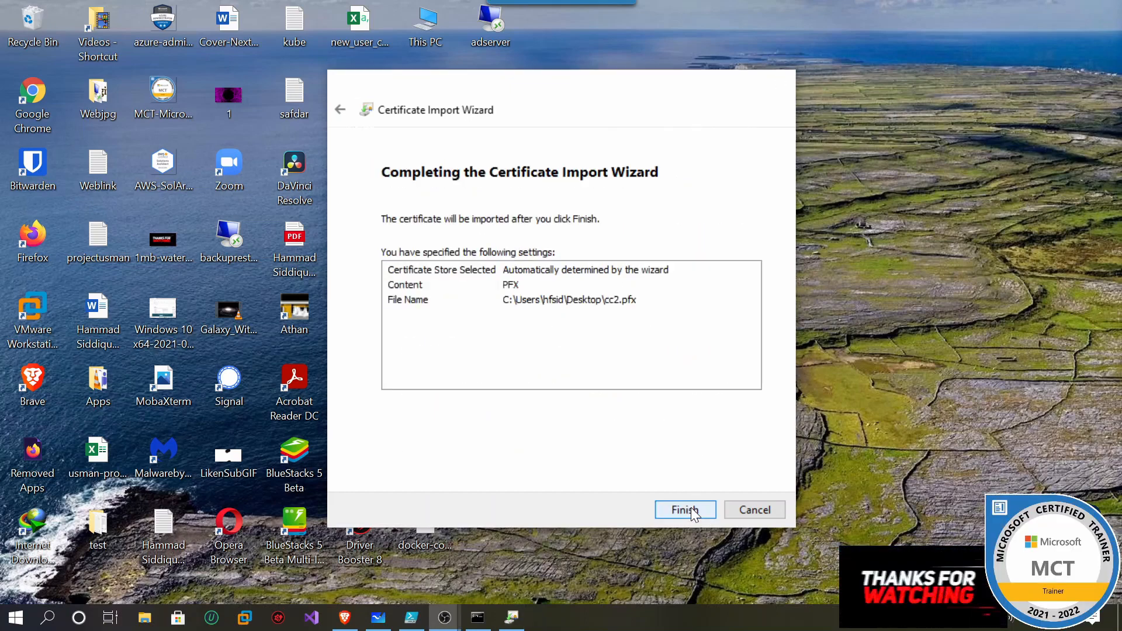
pyautogui.click(691, 508)
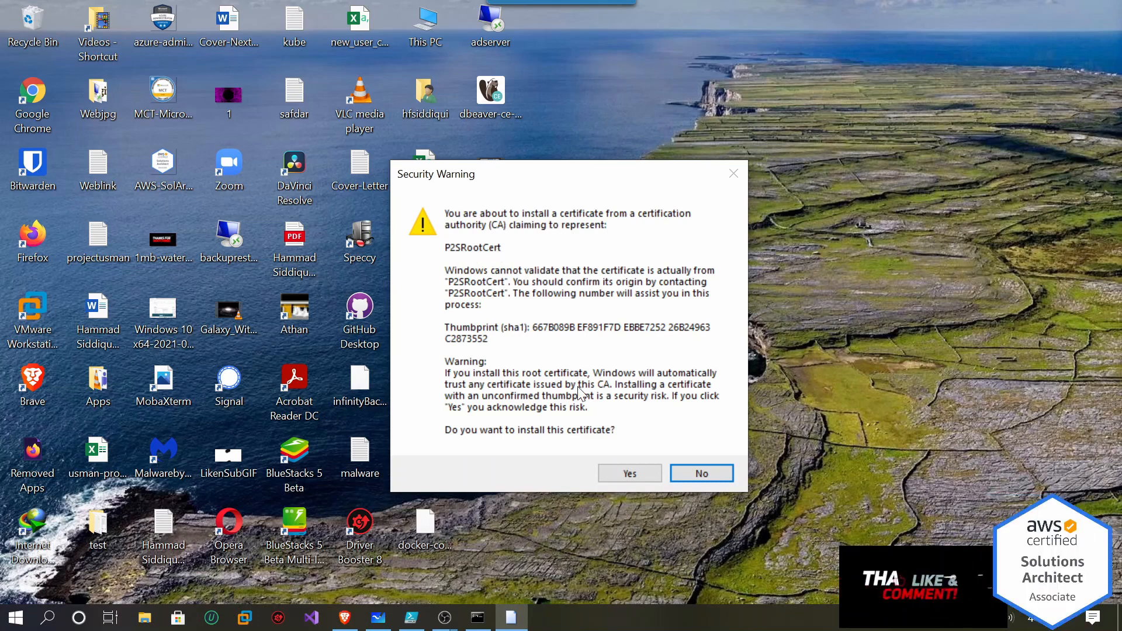
pyautogui.click(634, 472)
pyautogui.click(621, 372)
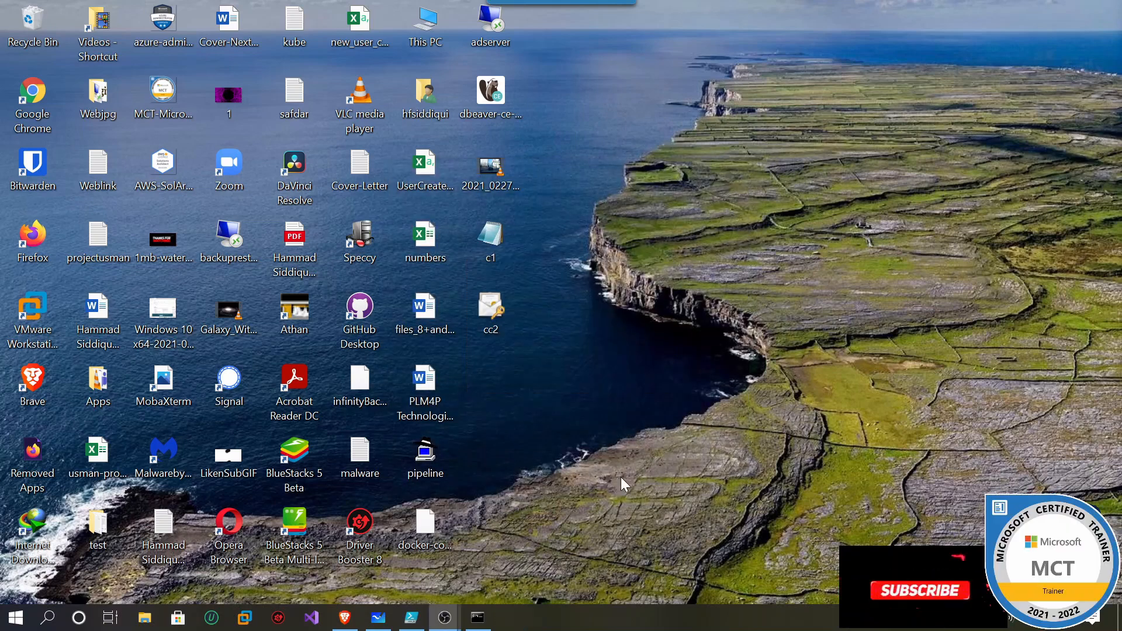
# Restore the portal and open the downloaded P2S-VGW.zip (293 KB) VPN client package.
pyautogui.click(344, 617)
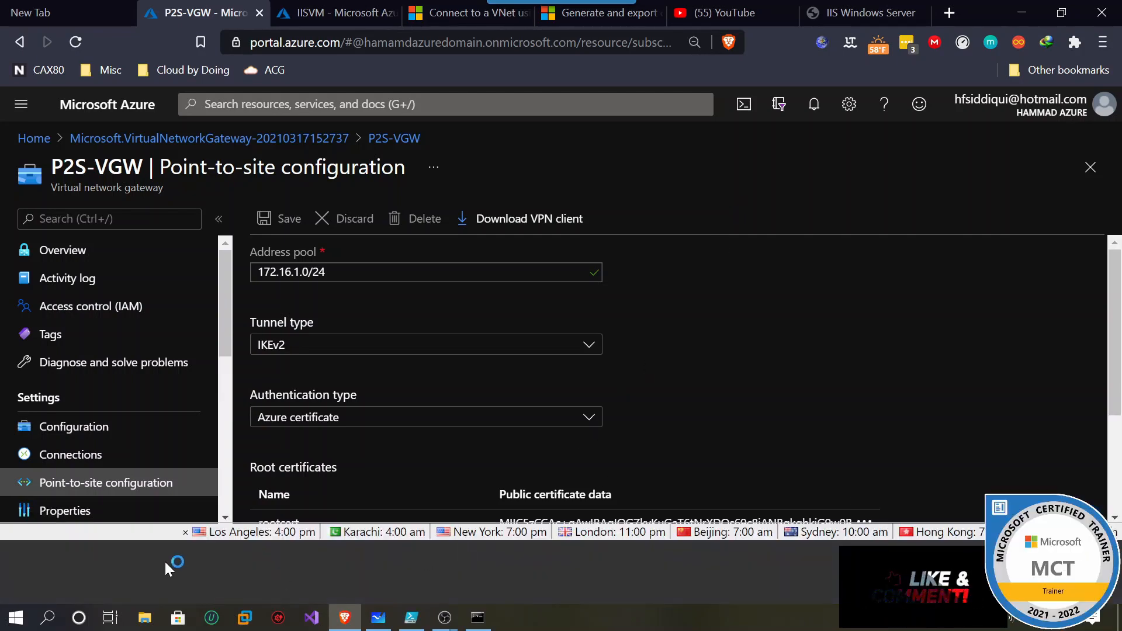
pyautogui.click(163, 561)
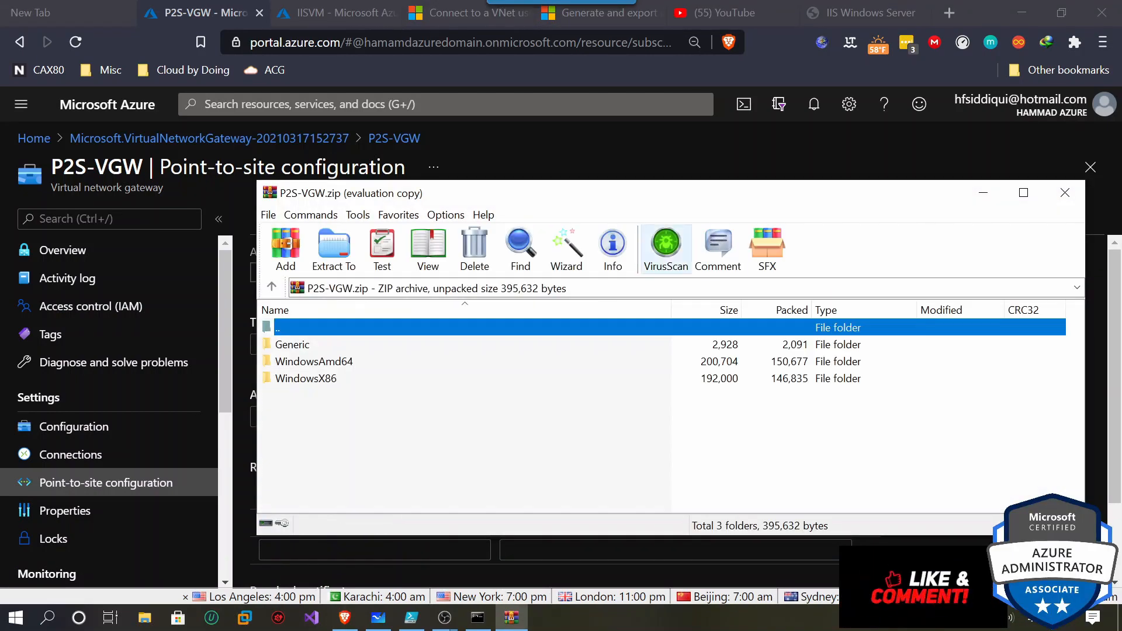
# Extract P2S-VGW.zip into a new 'Delete file' folder under Downloads and close WinRAR.
pyautogui.click(338, 258)
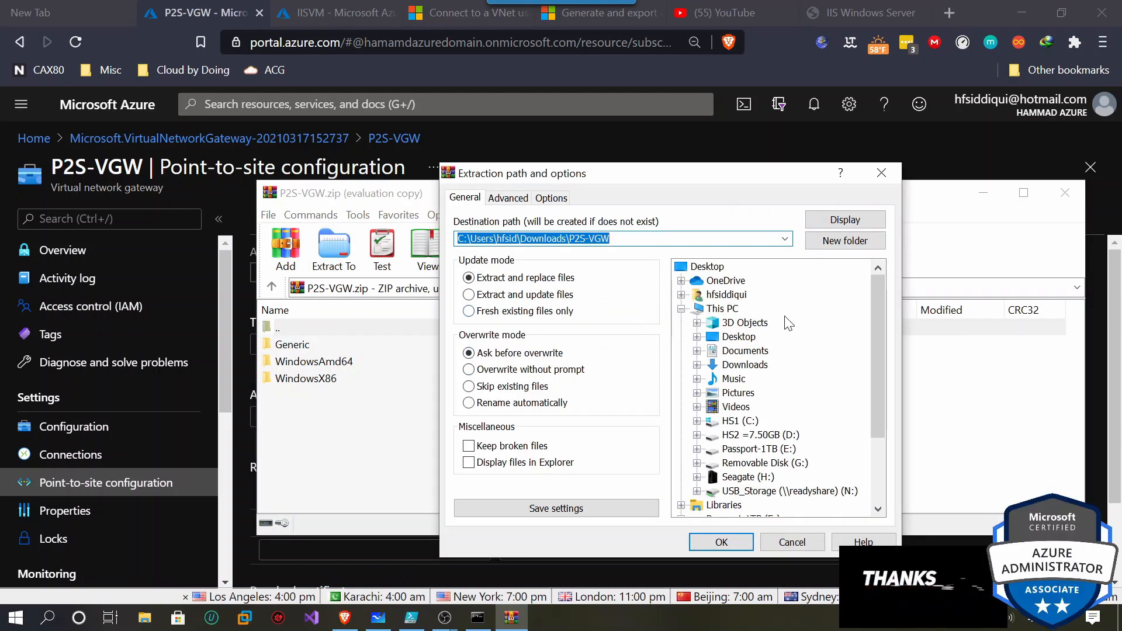
pyautogui.click(697, 365)
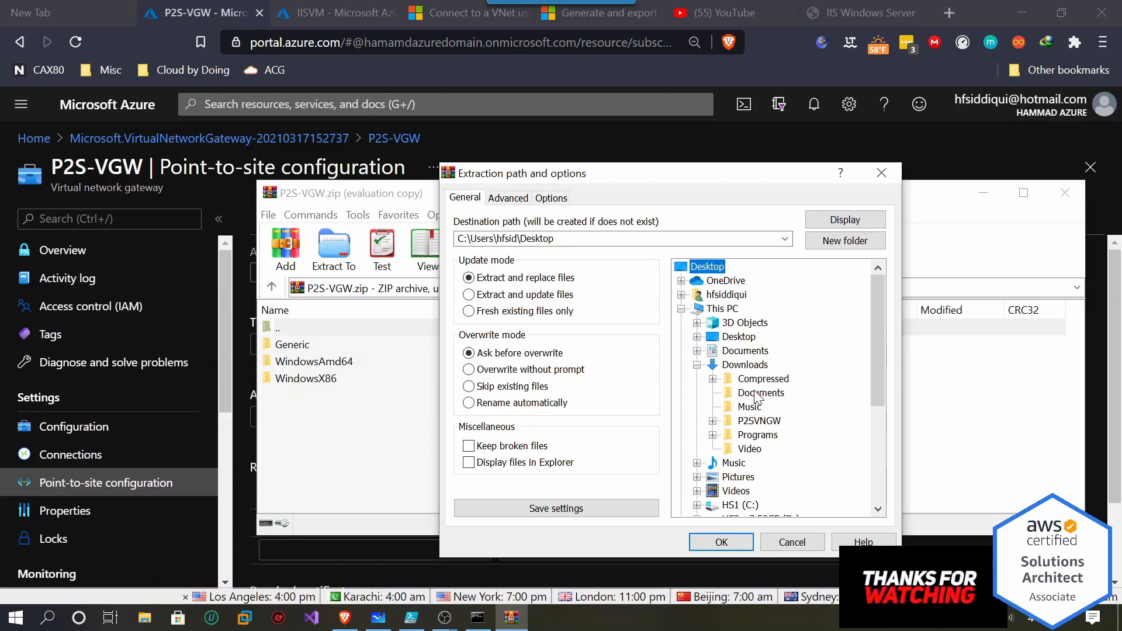
pyautogui.click(745, 364)
pyautogui.click(841, 244)
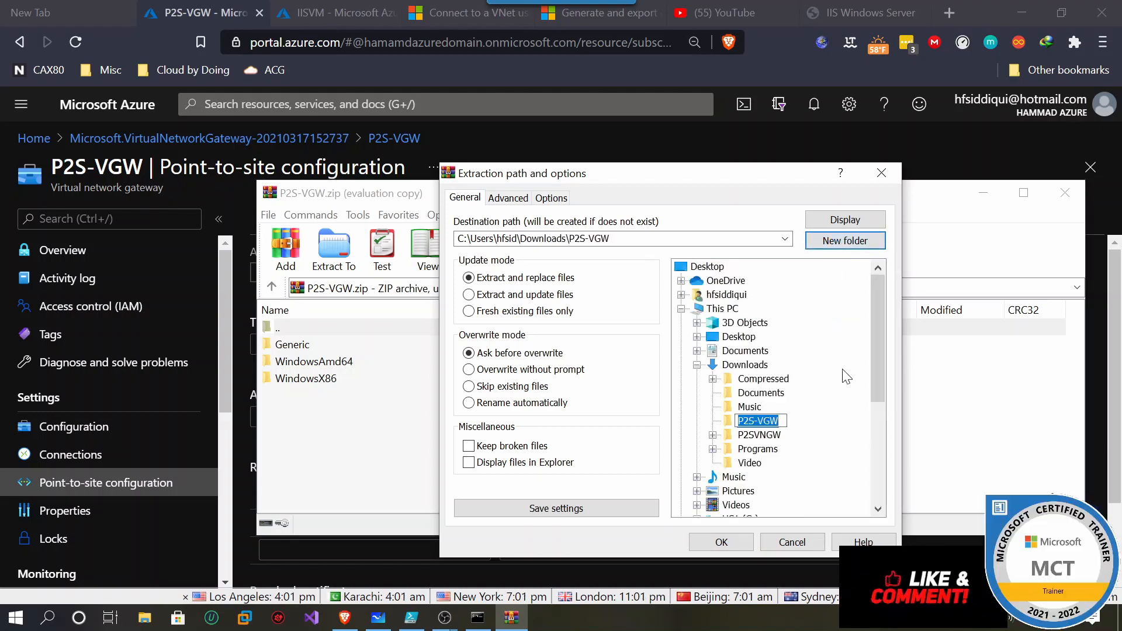
pyautogui.write('Dele')
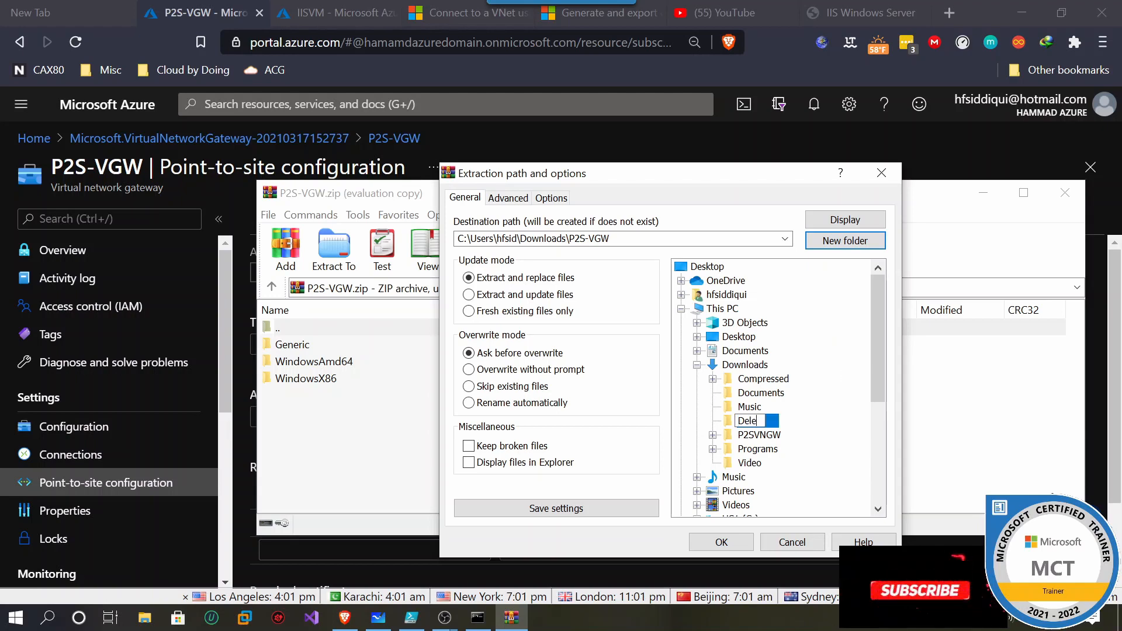
pyautogui.write('te file')
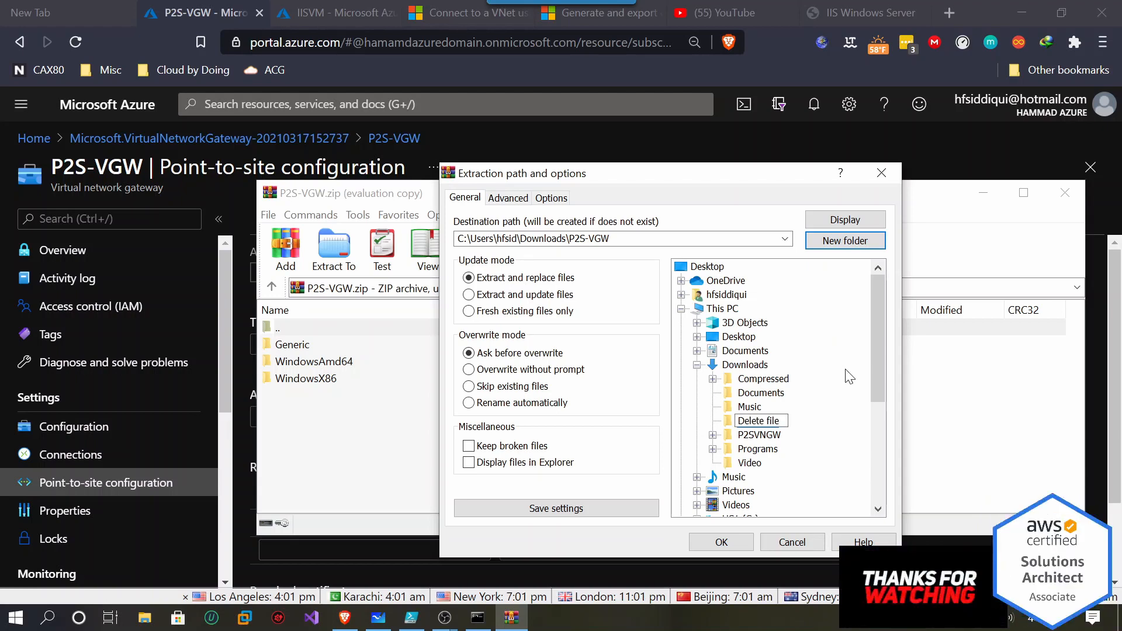
pyautogui.press('Return')
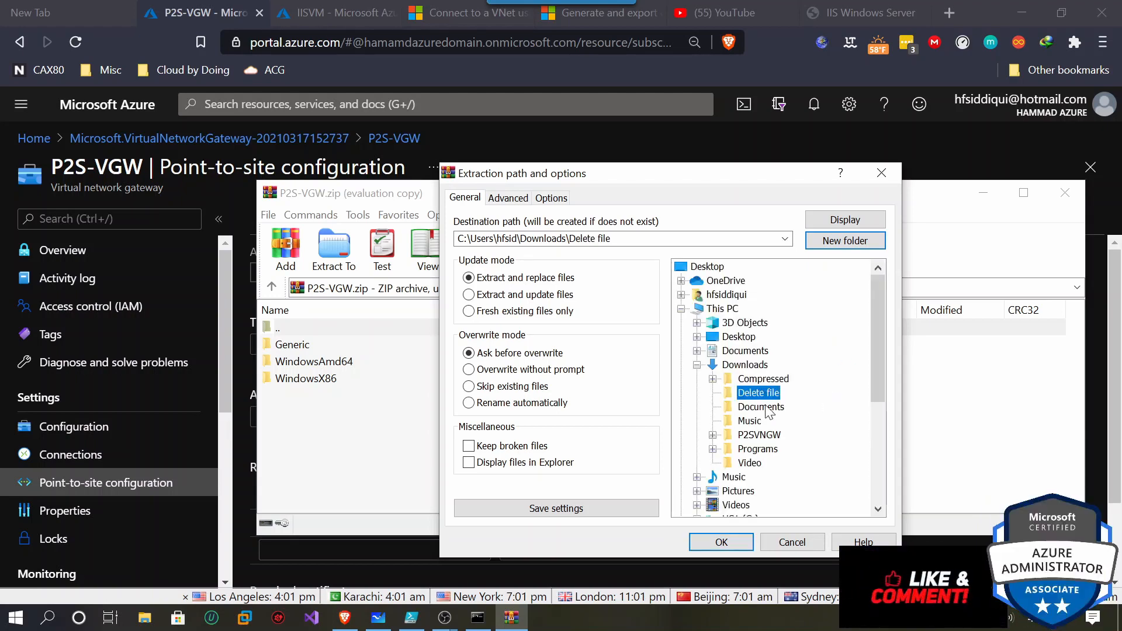
pyautogui.click(721, 541)
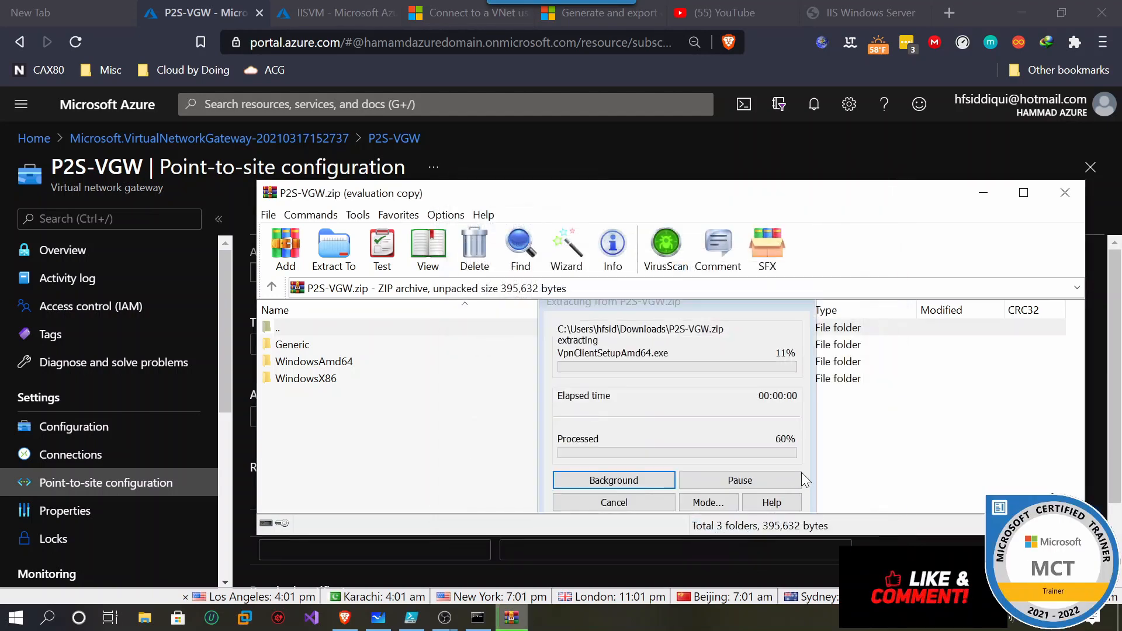
pyautogui.click(1064, 193)
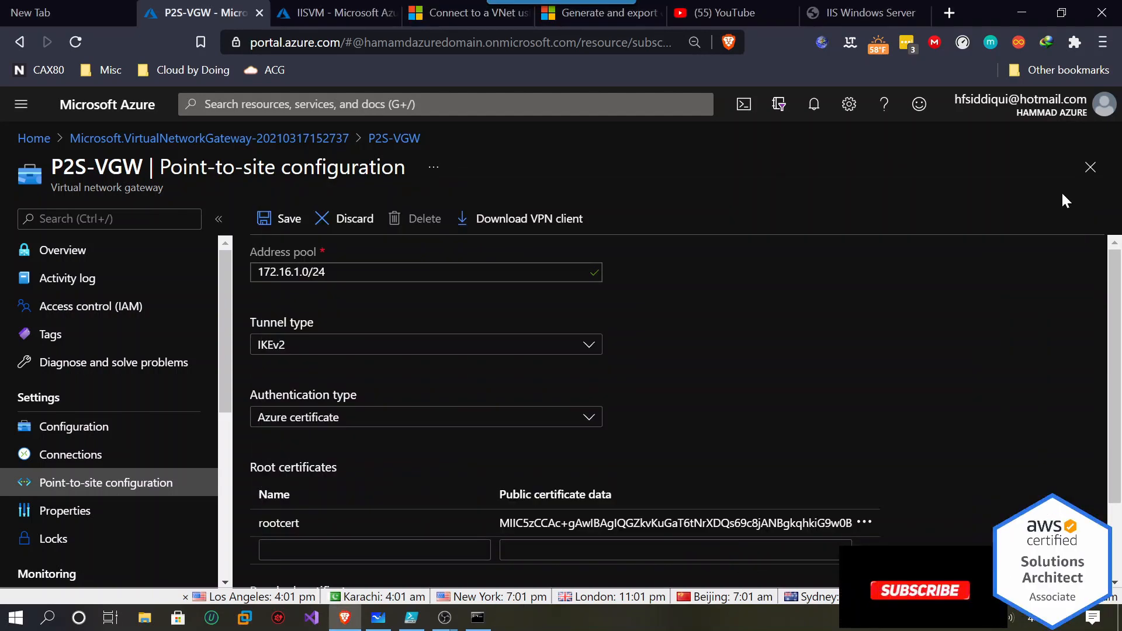
# Run VpnClientSetupAmd64 from Delete file\WindowsAmd64 to install the P2S-Vnet VPN client.
pyautogui.click(145, 619)
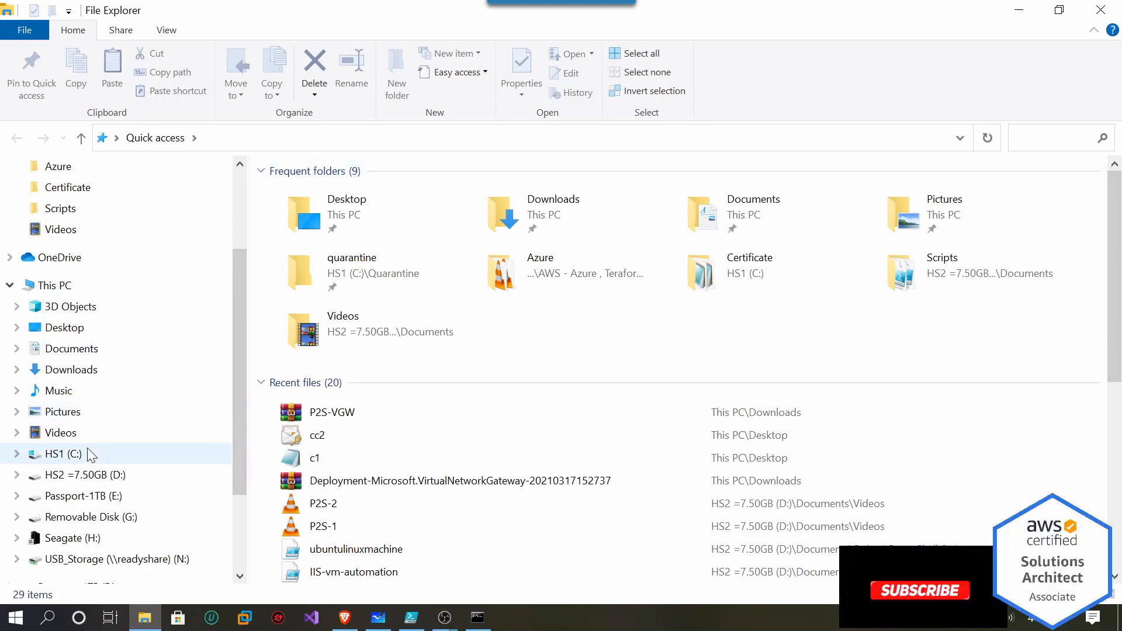
pyautogui.click(73, 370)
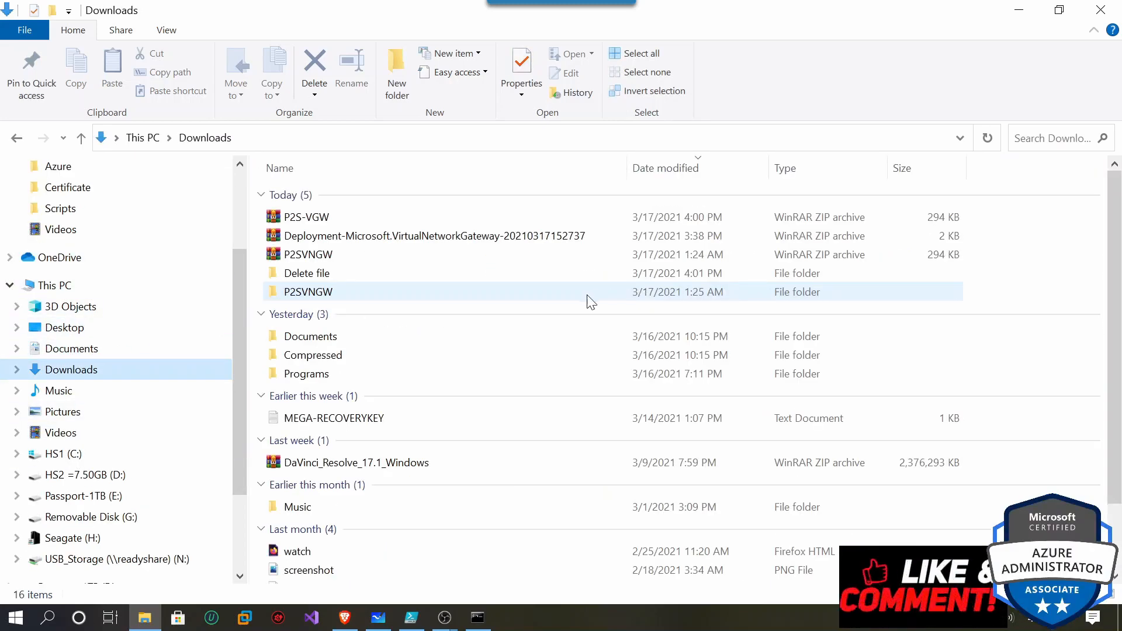
pyautogui.click(334, 275)
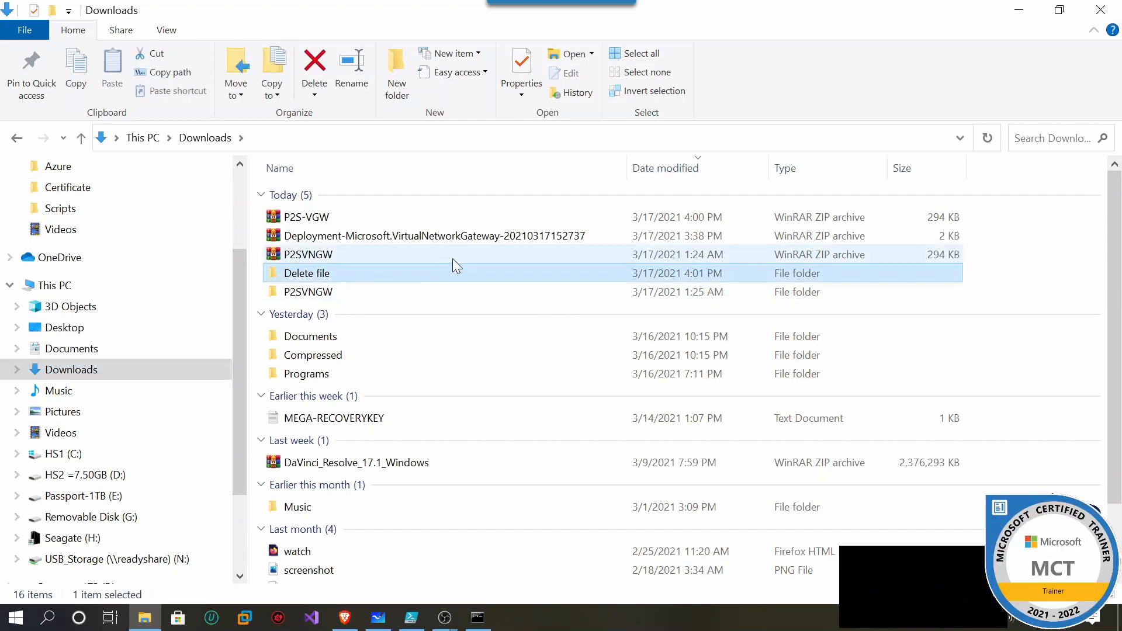
pyautogui.doubleClick(442, 273)
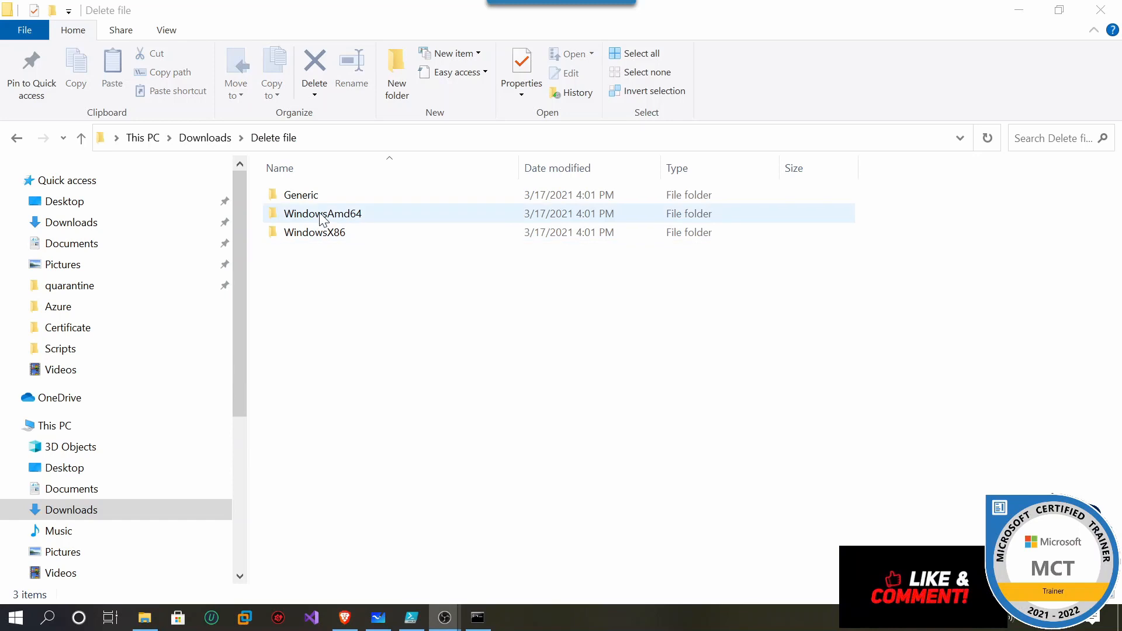
pyautogui.doubleClick(346, 217)
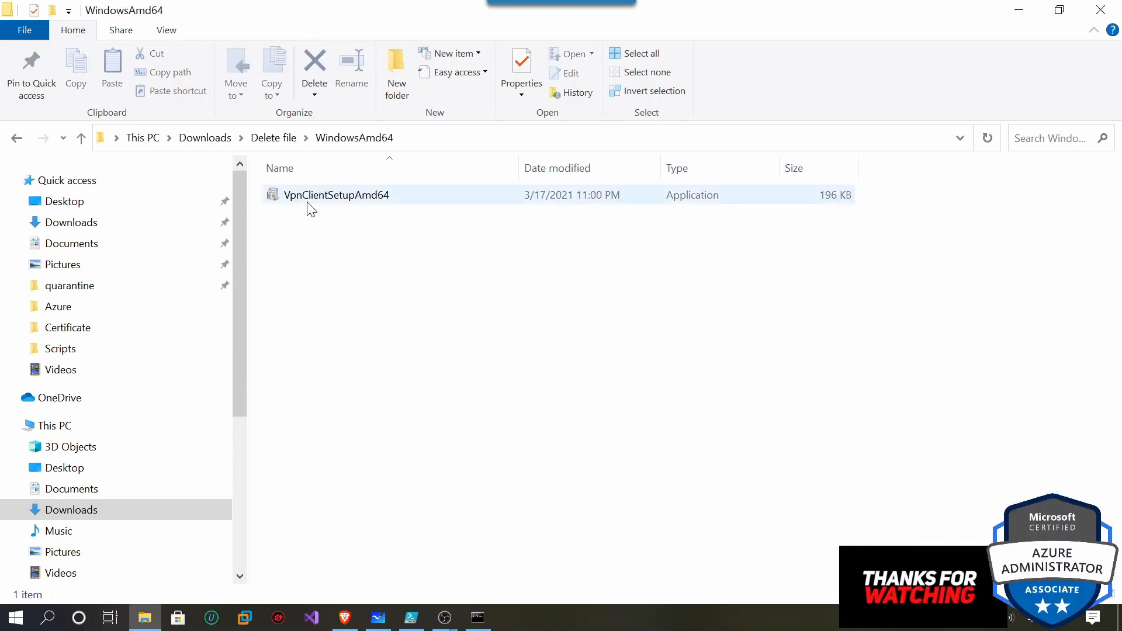
pyautogui.click(303, 204)
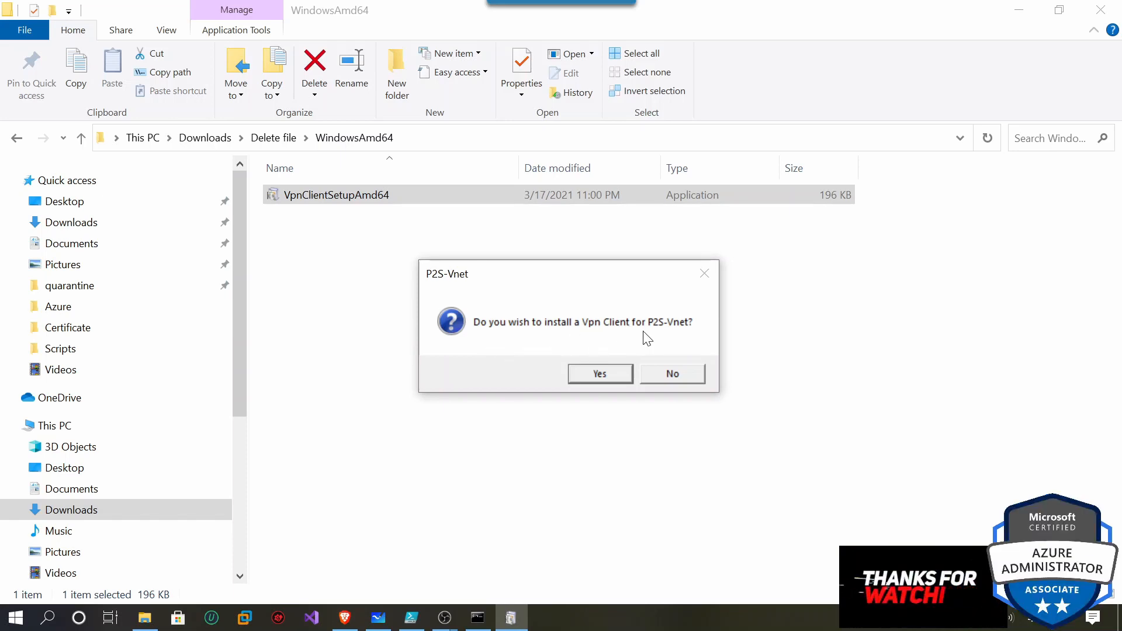
pyautogui.click(601, 375)
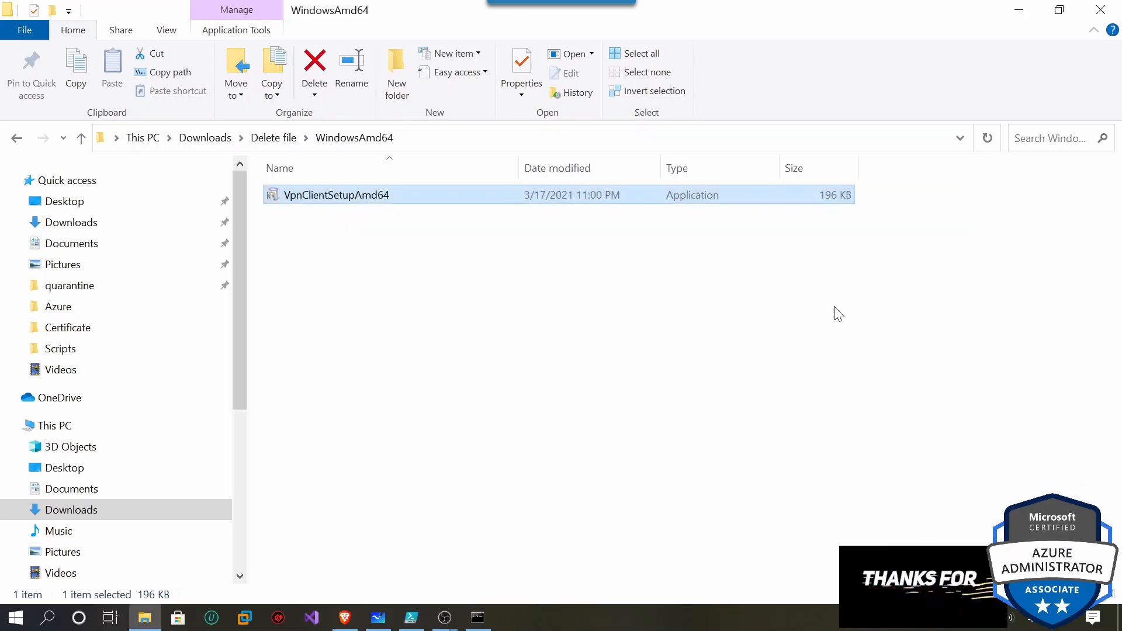
pyautogui.click(1019, 9)
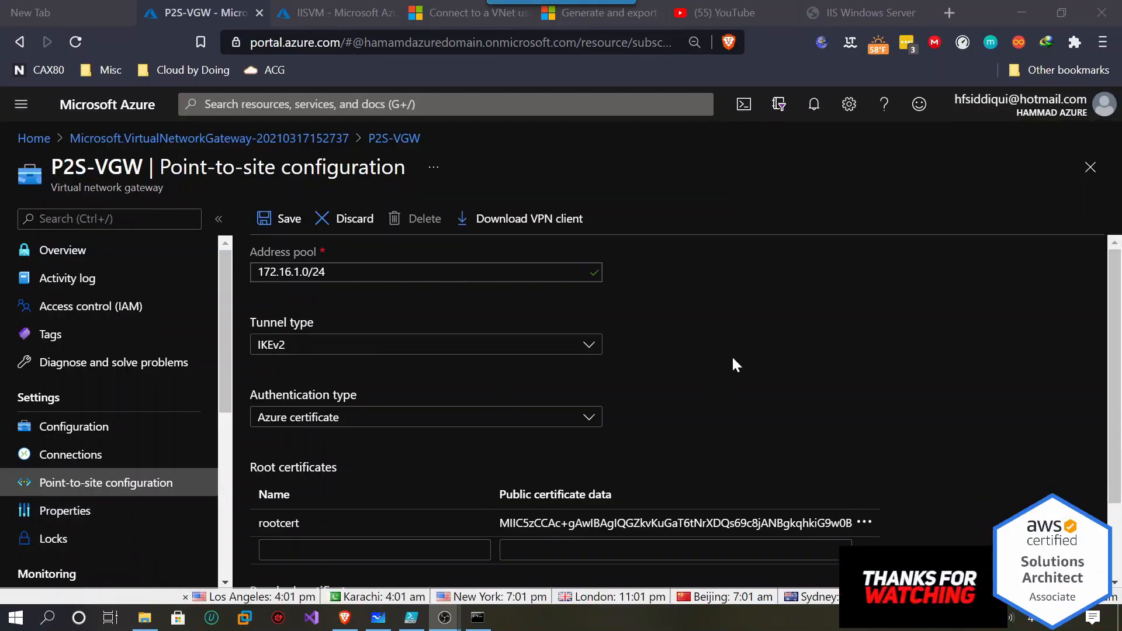
# Open Windows VPN settings and select the P2S-Vnet connection.
pyautogui.click(48, 618)
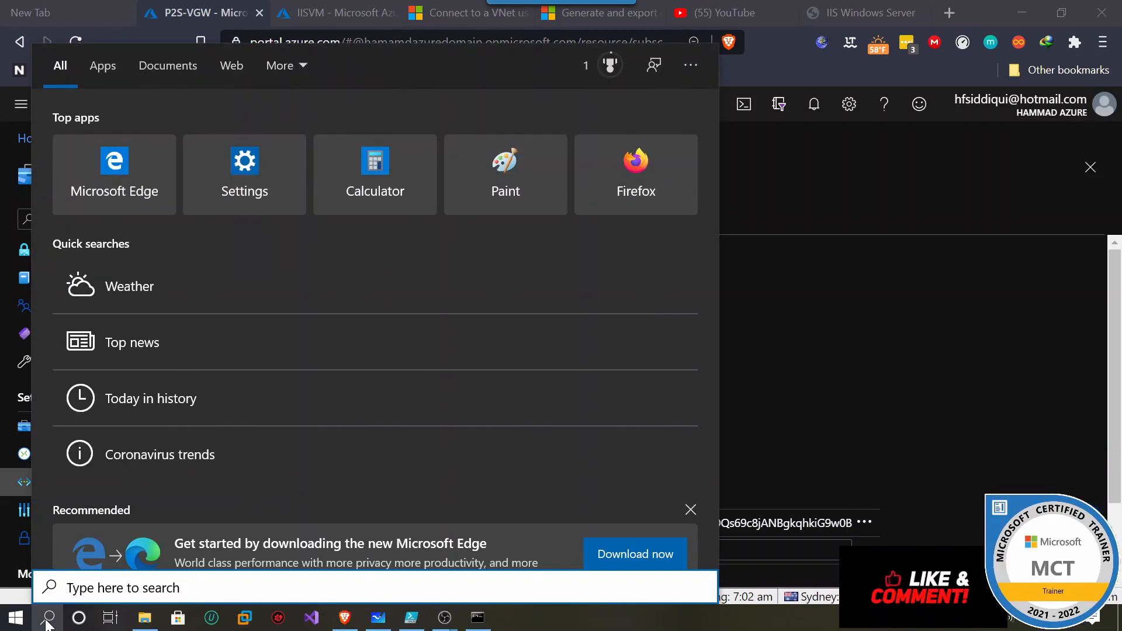
pyautogui.write('vpn')
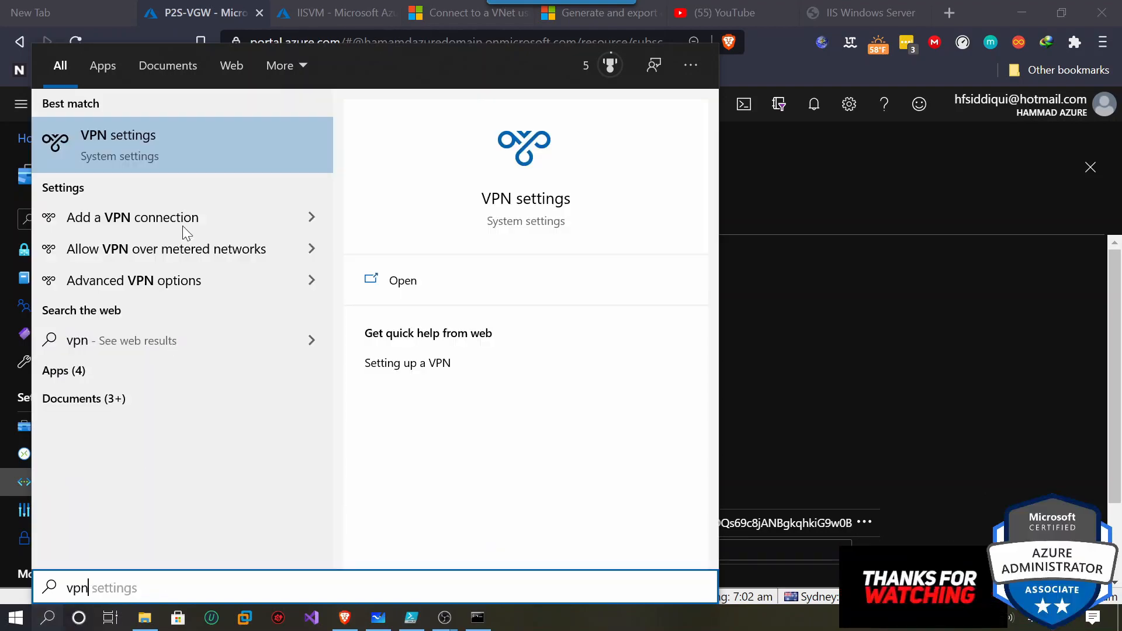
pyautogui.press('Return')
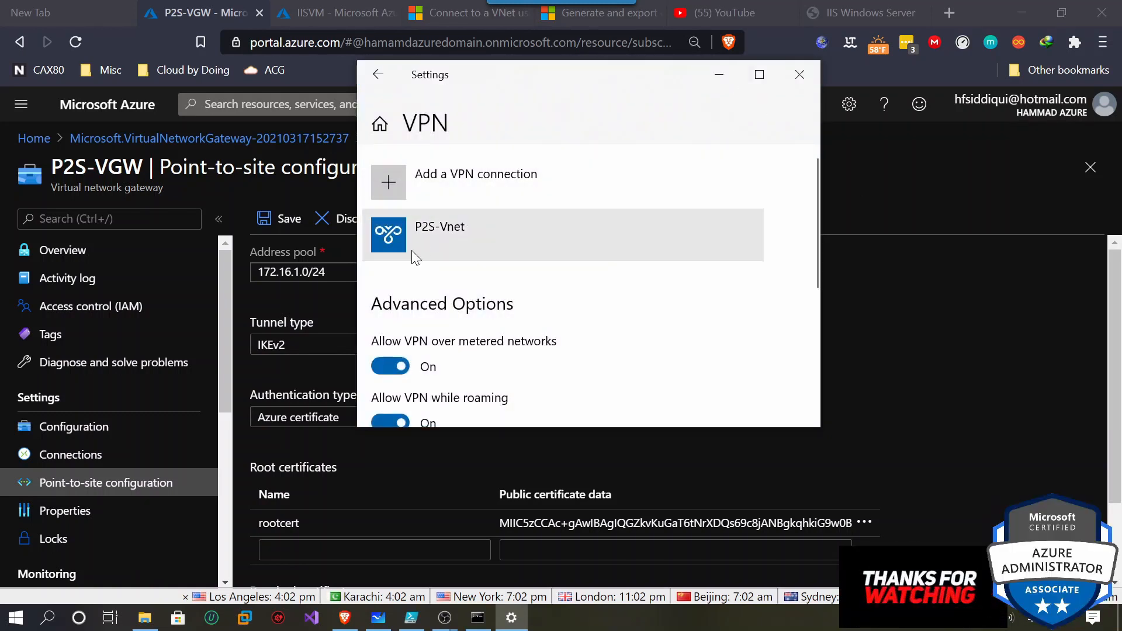
pyautogui.click(437, 237)
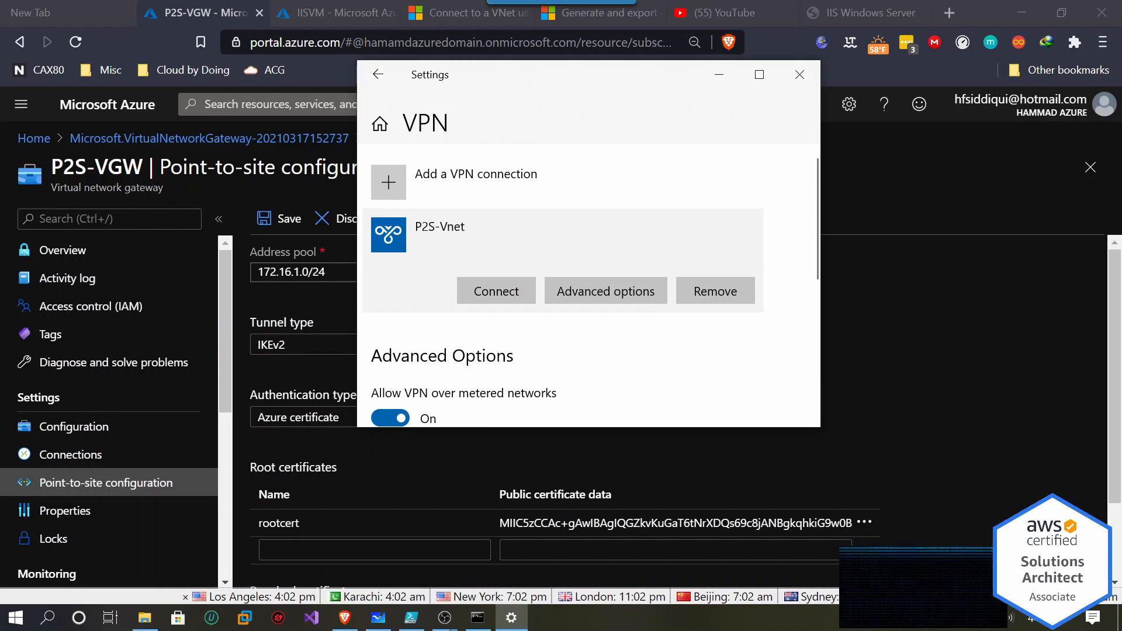
# Move the ipconfig Command Prompt aside and start connecting to P2S-Vnet.
pyautogui.moveTo(477, 617)
pyautogui.click(444, 535)
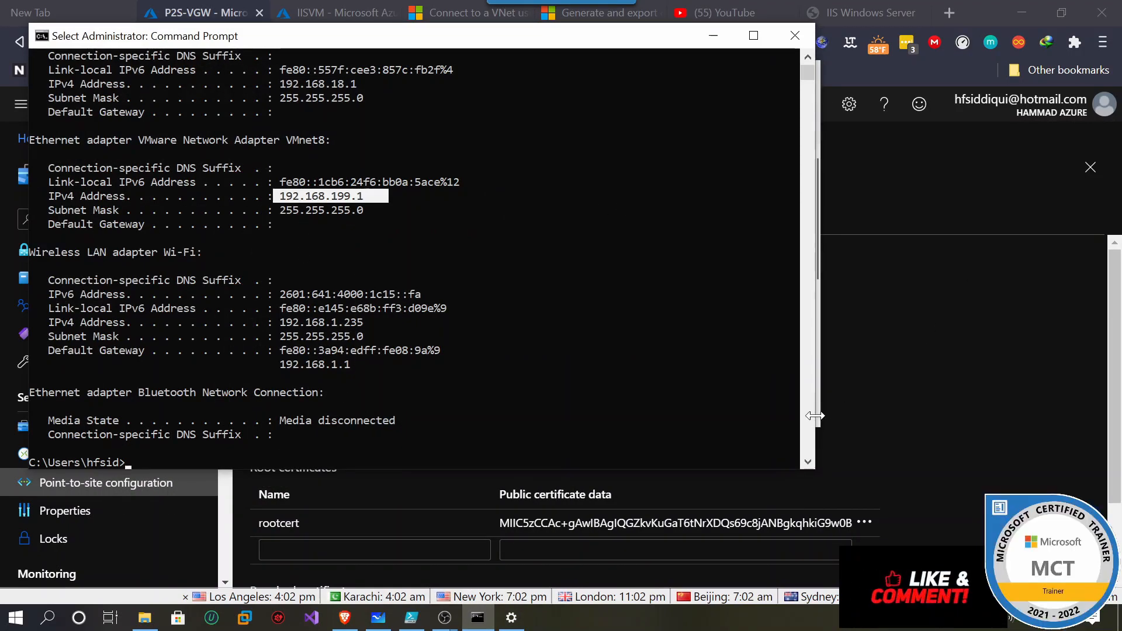
pyautogui.moveTo(593, 35); pyautogui.dragTo(688, 182)
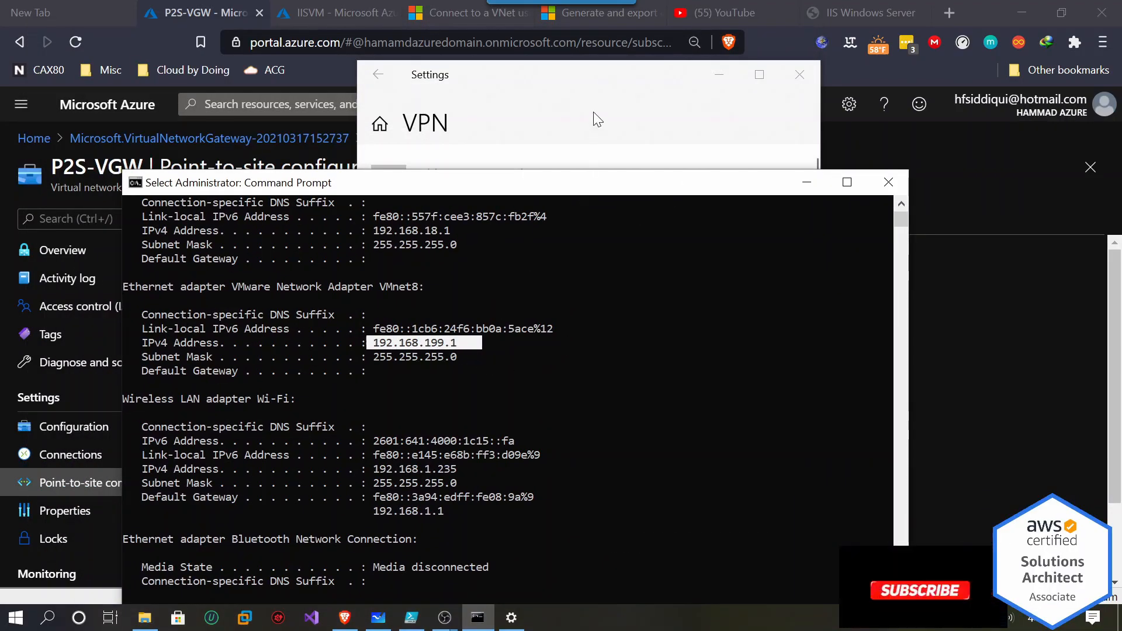
pyautogui.click(602, 90)
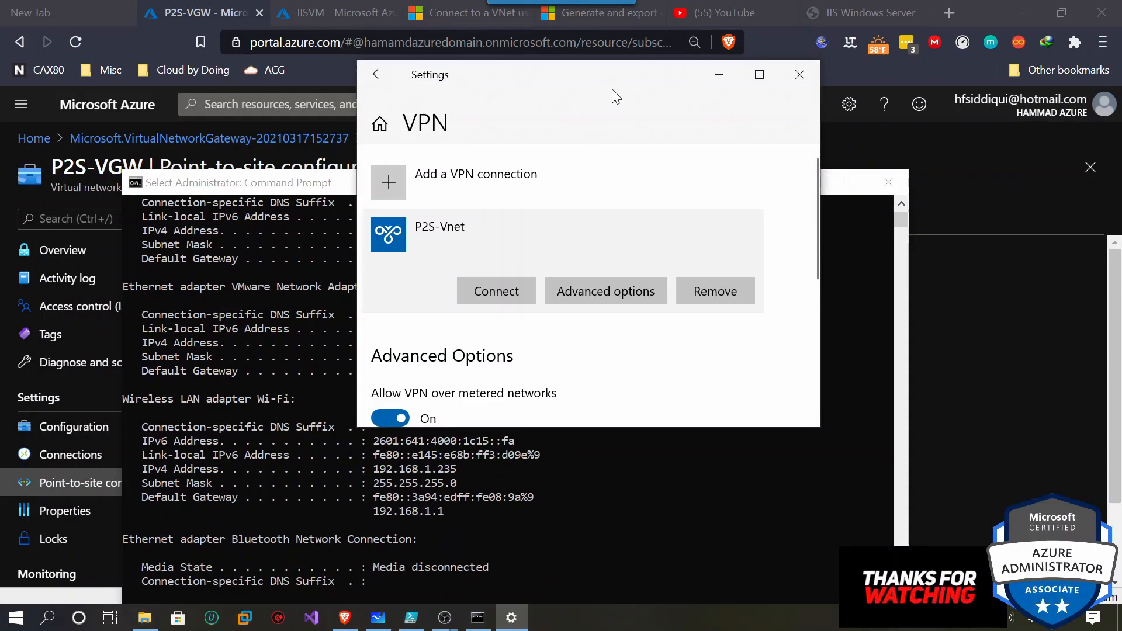
pyautogui.click(496, 285)
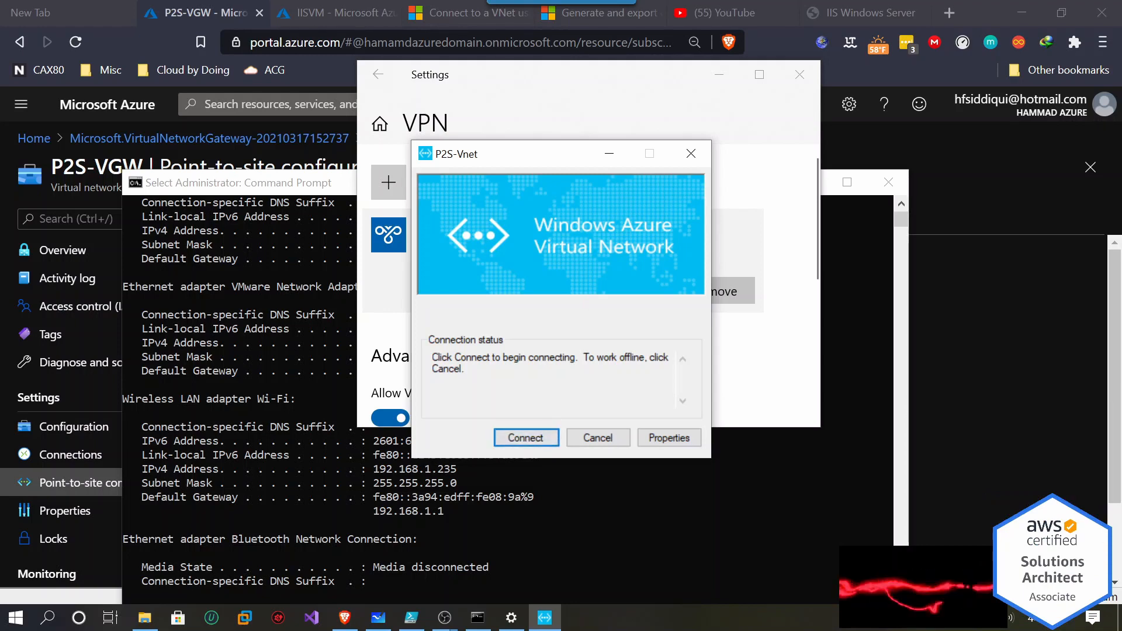
# Connect to P2S-Vnet, allow the routing table update, and close VPN settings.
pyautogui.click(534, 437)
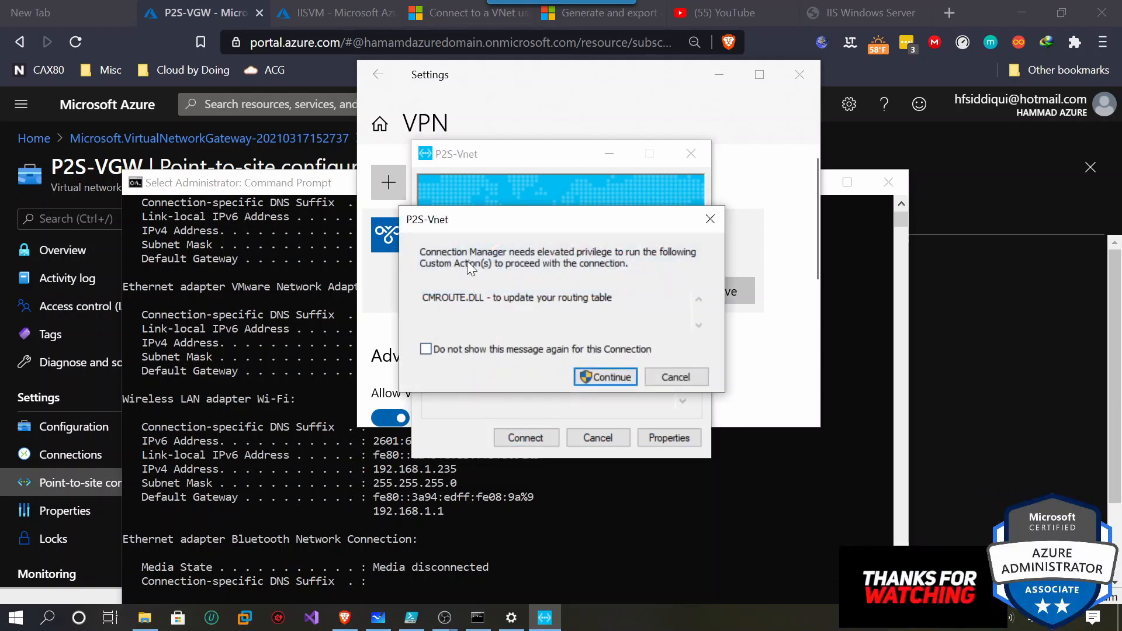
pyautogui.click(602, 380)
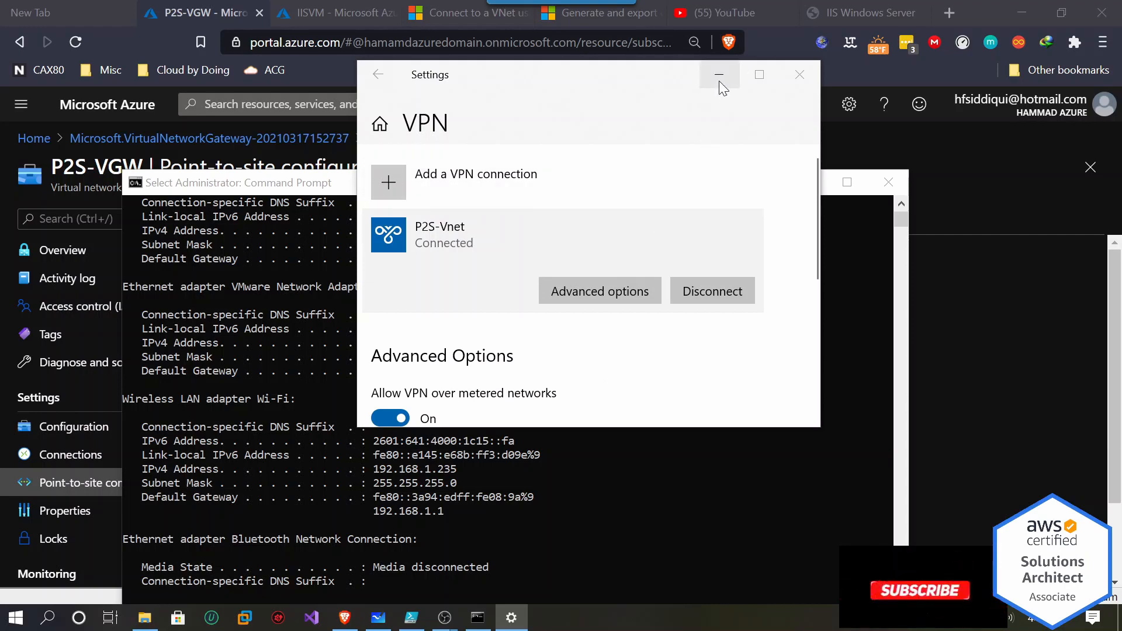
pyautogui.click(796, 77)
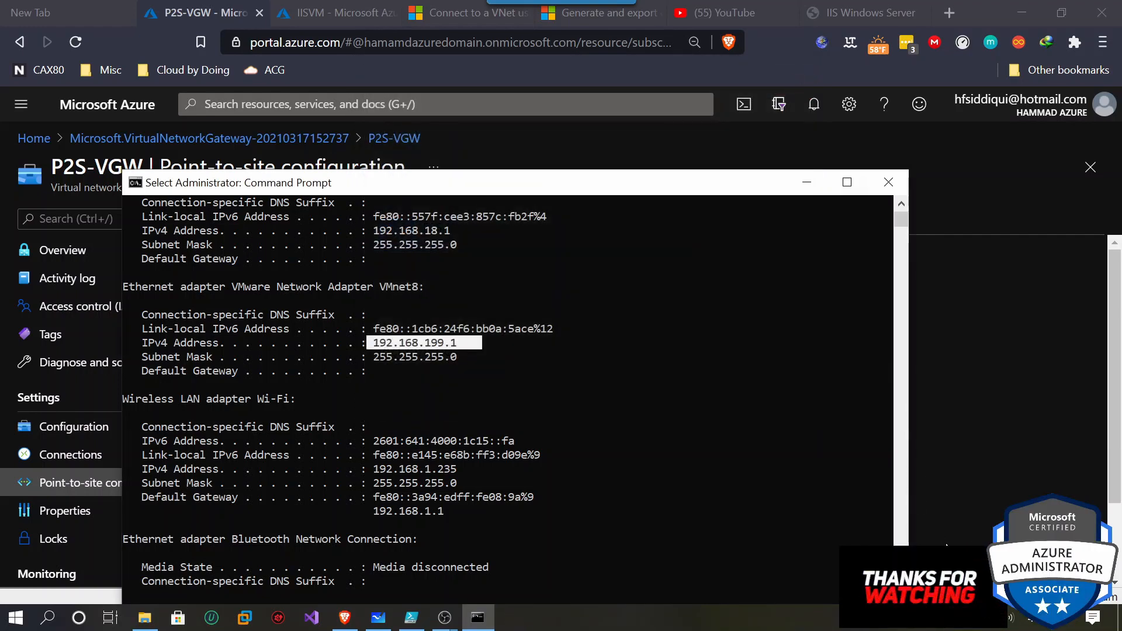
# Check P2S-Vnet is connected at 172.16.1.2, then return to the Azure Resource groups page.
pyautogui.click(987, 618)
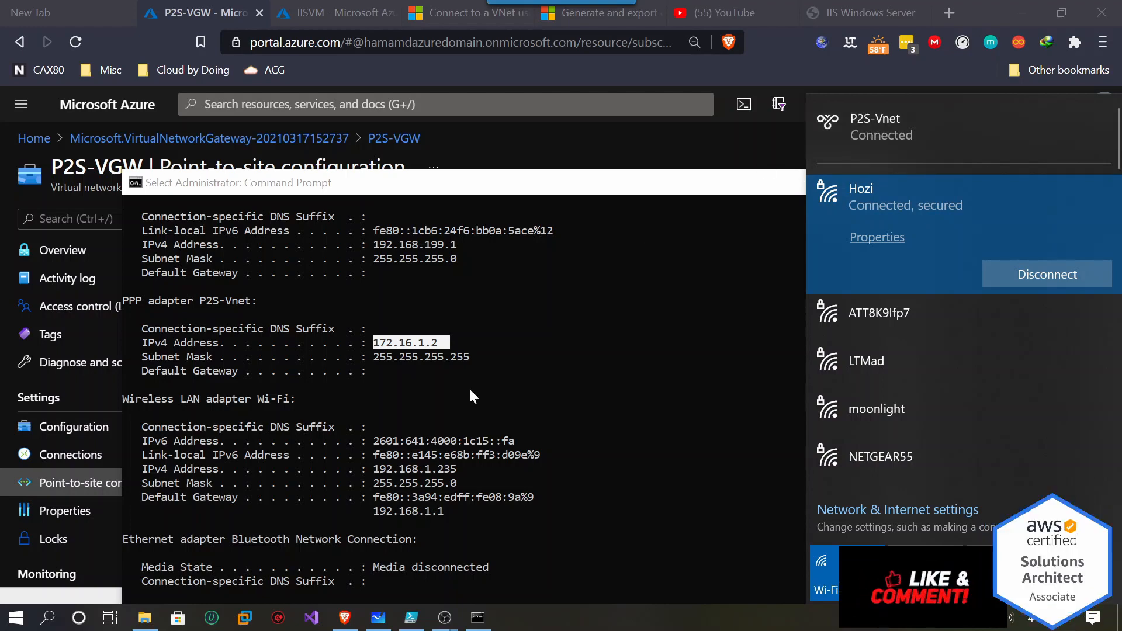
pyautogui.click(340, 622)
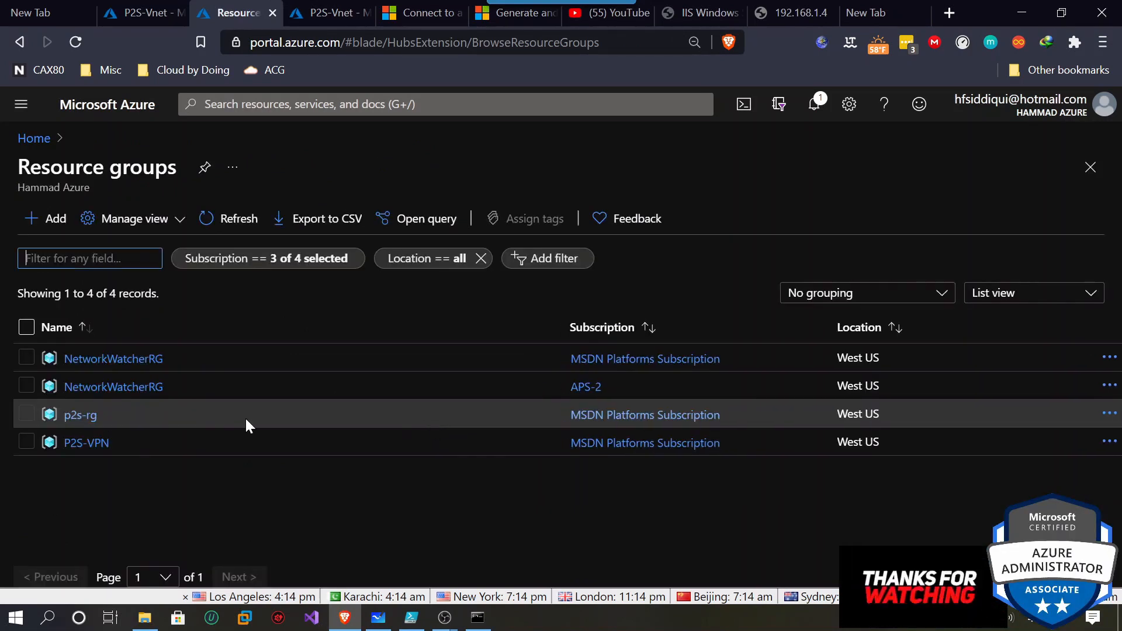
# Open the P2S-VM overview from the P2S-VPN resource group, showing public IP 104.40.86.120.
pyautogui.click(375, 443)
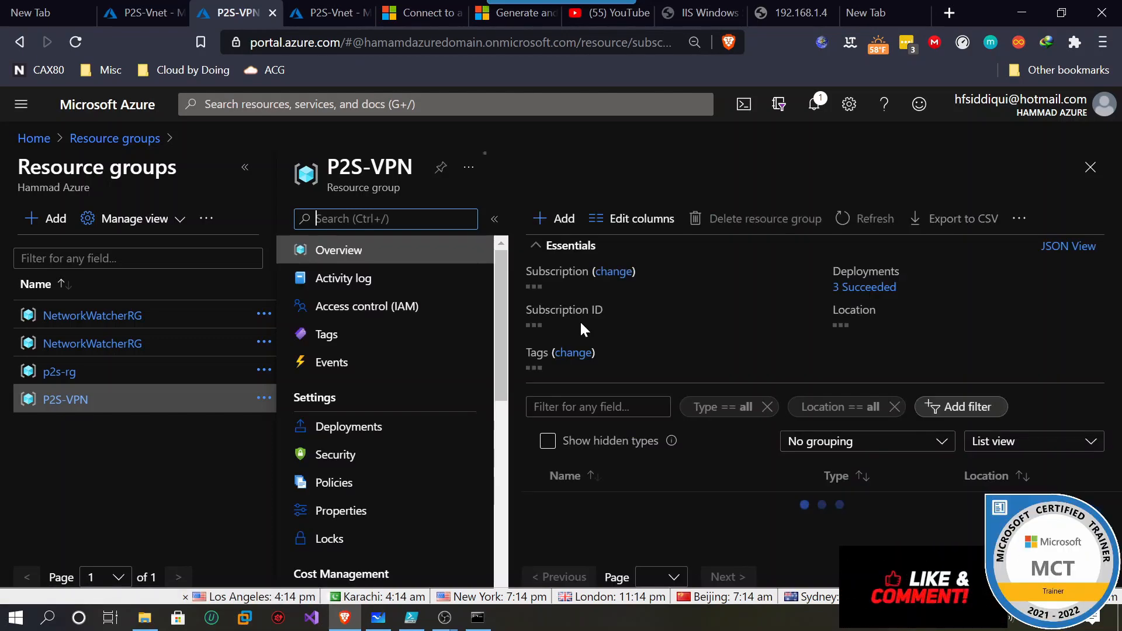
pyautogui.click(624, 250)
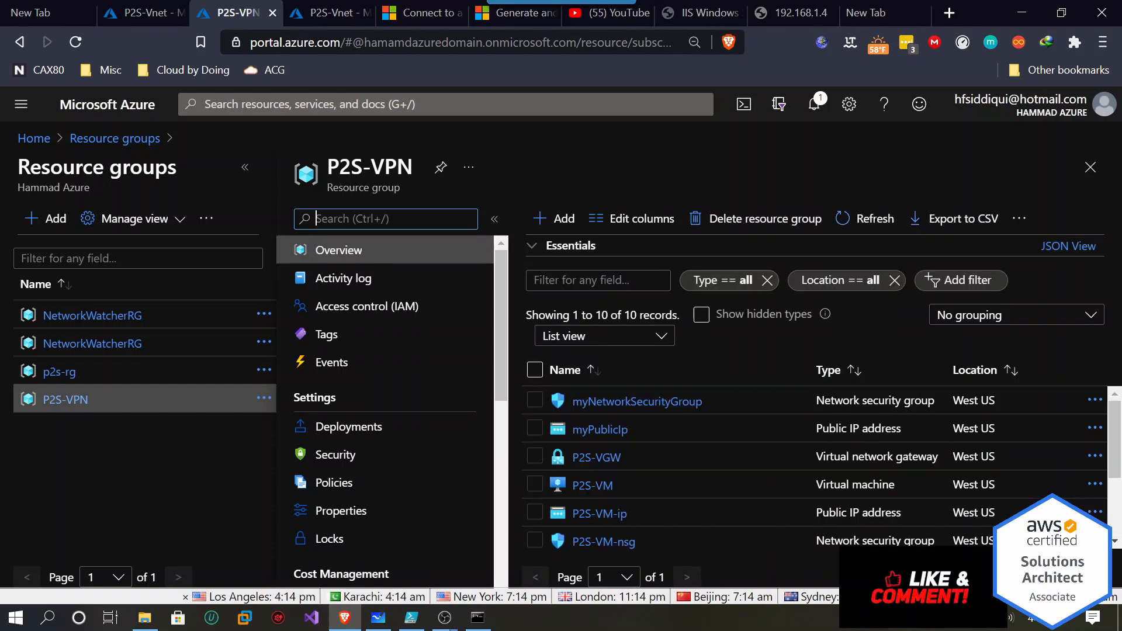
pyautogui.scroll(-3, 665, 500)
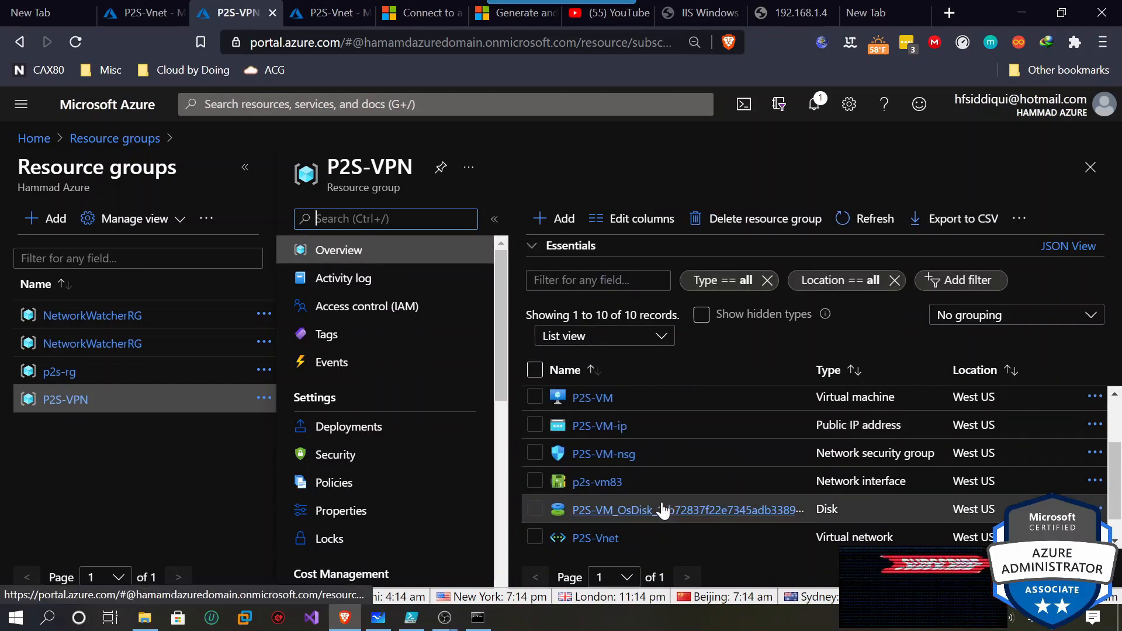
pyautogui.scroll(3, 656, 502)
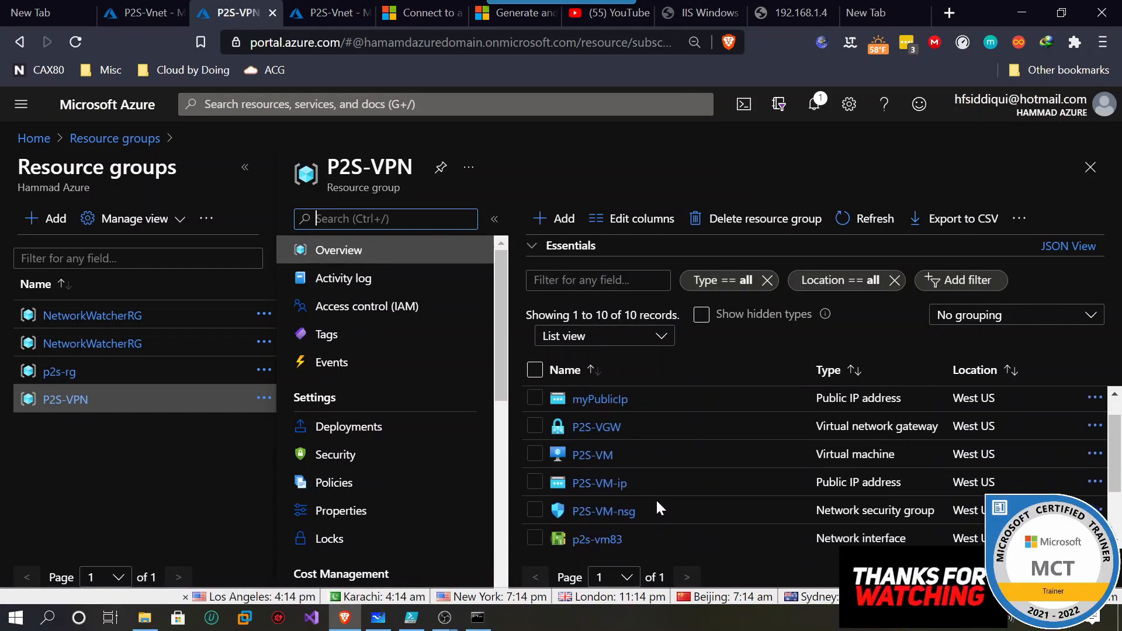
pyautogui.click(586, 486)
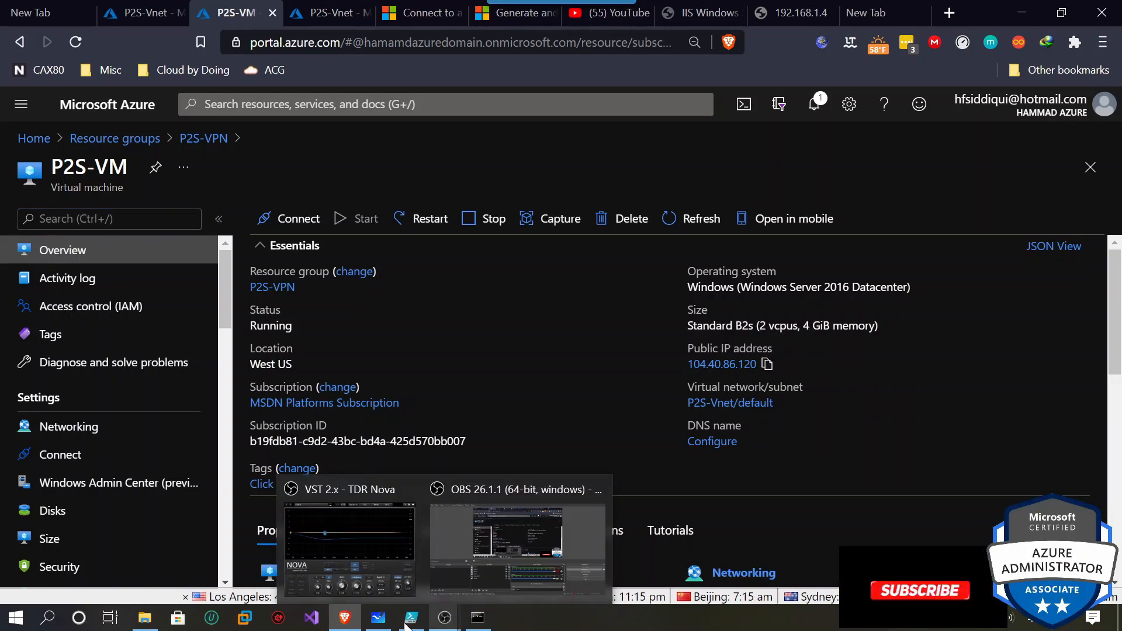
pyautogui.click(26, 617)
# Launch Remote Desktop Connection, try 104.40.86.120, and cancel at the credentials prompt.
pyautogui.click(26, 617)
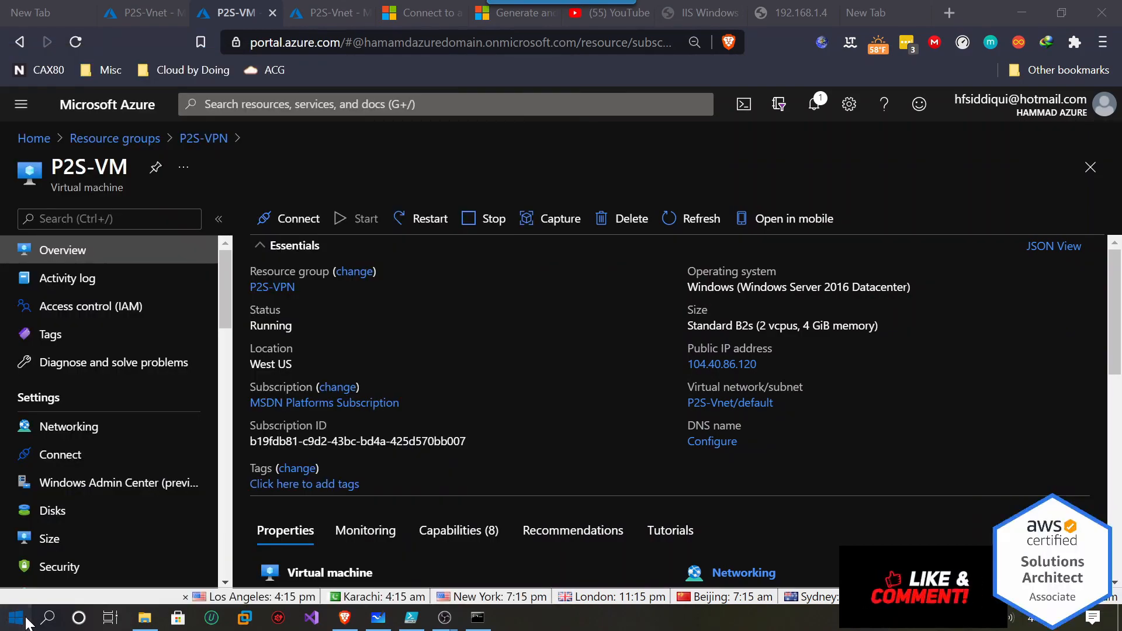
pyautogui.click(27, 622)
pyautogui.write('rdp')
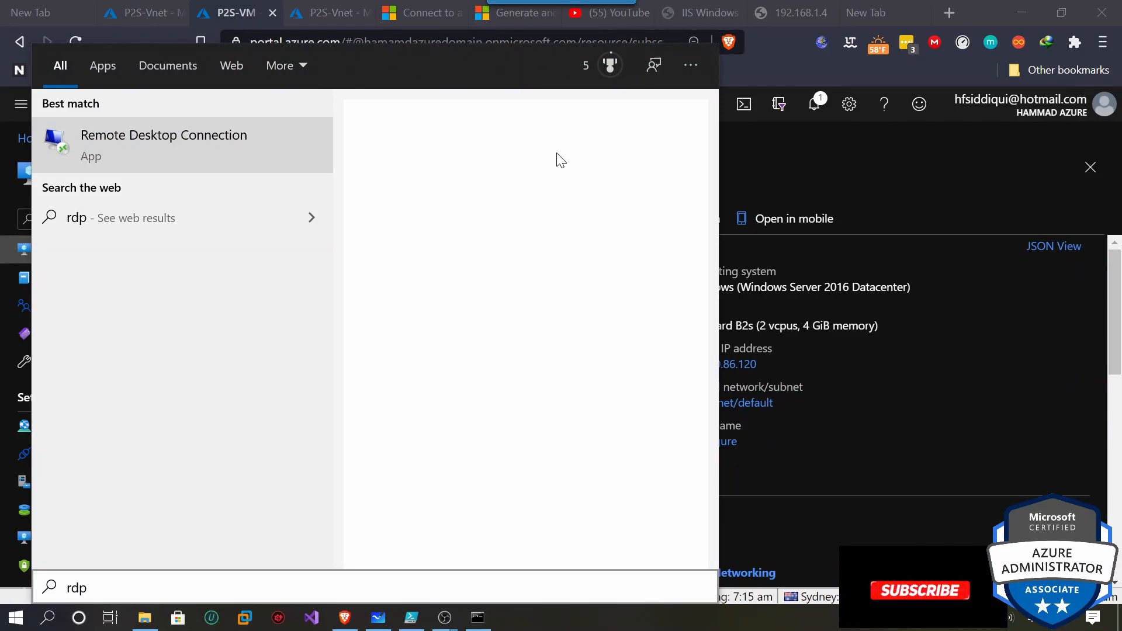
pyautogui.press('Return')
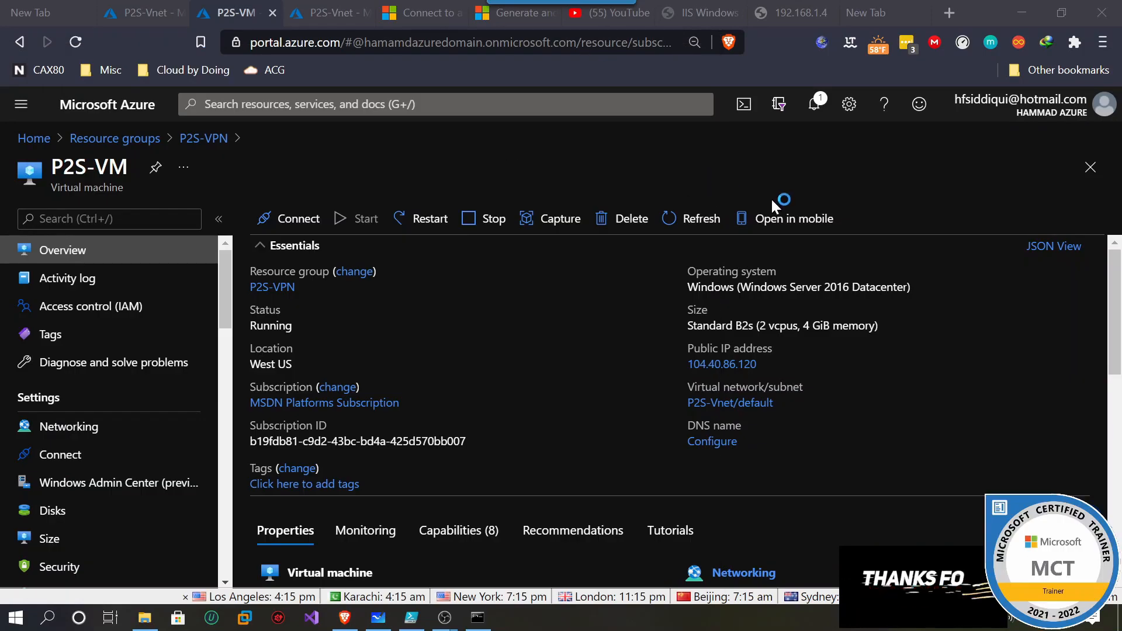
pyautogui.write('104.40.86.120')
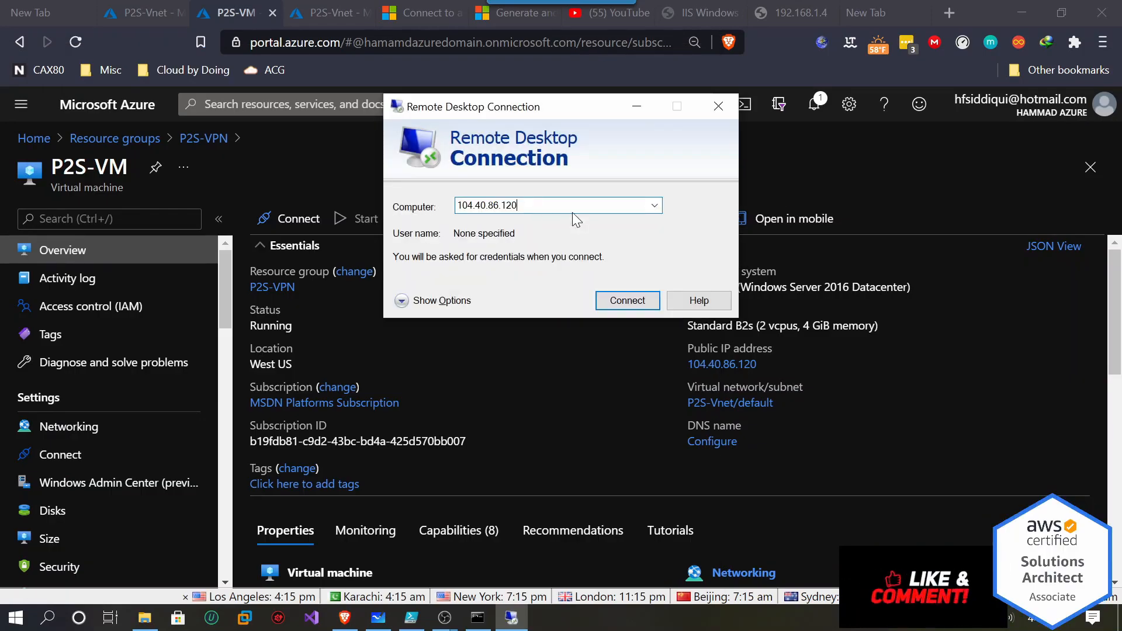
pyautogui.click(623, 300)
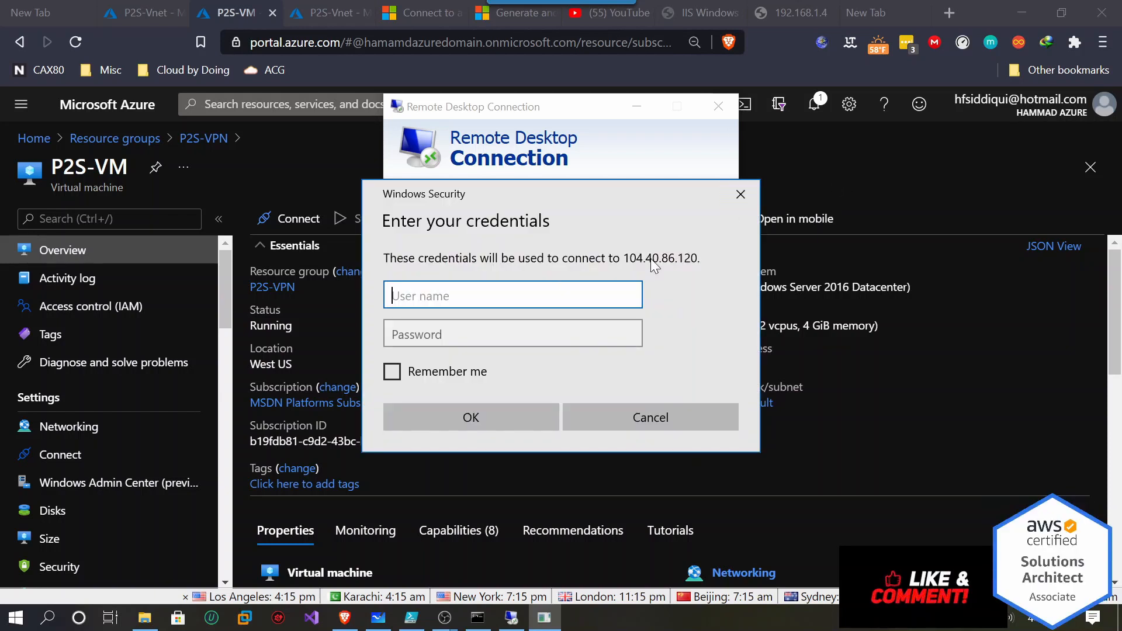
pyautogui.click(647, 419)
# Copy P2S-VM's private IP 10.0.0.4 from the overview page.
pyautogui.scroll(-3, 739, 407)
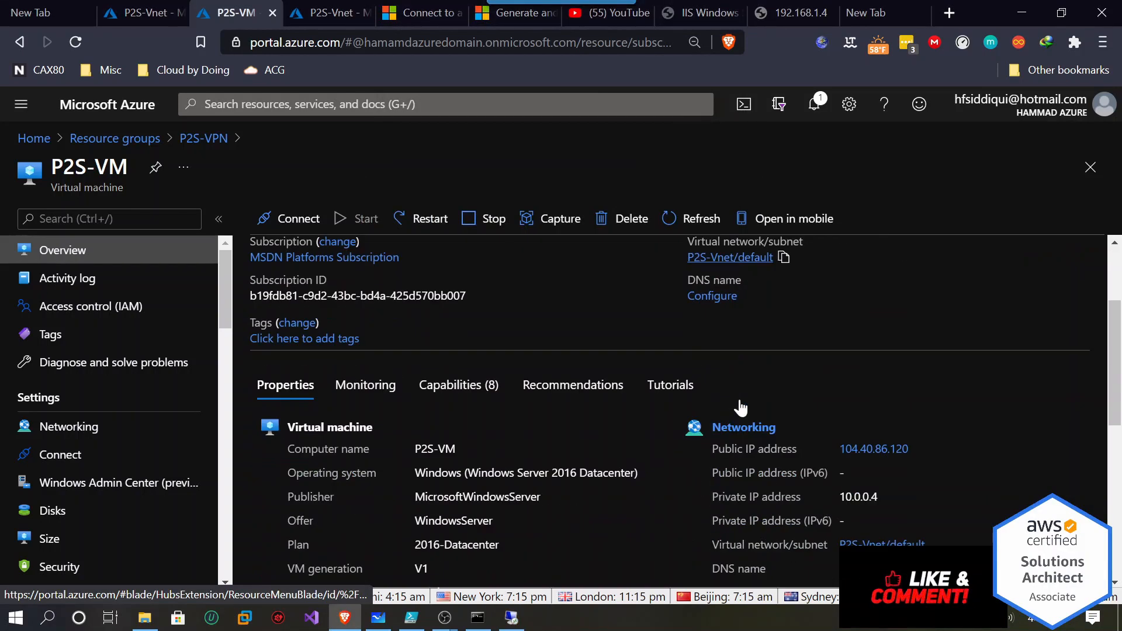
pyautogui.doubleClick(877, 468)
pyautogui.rightClick(870, 466)
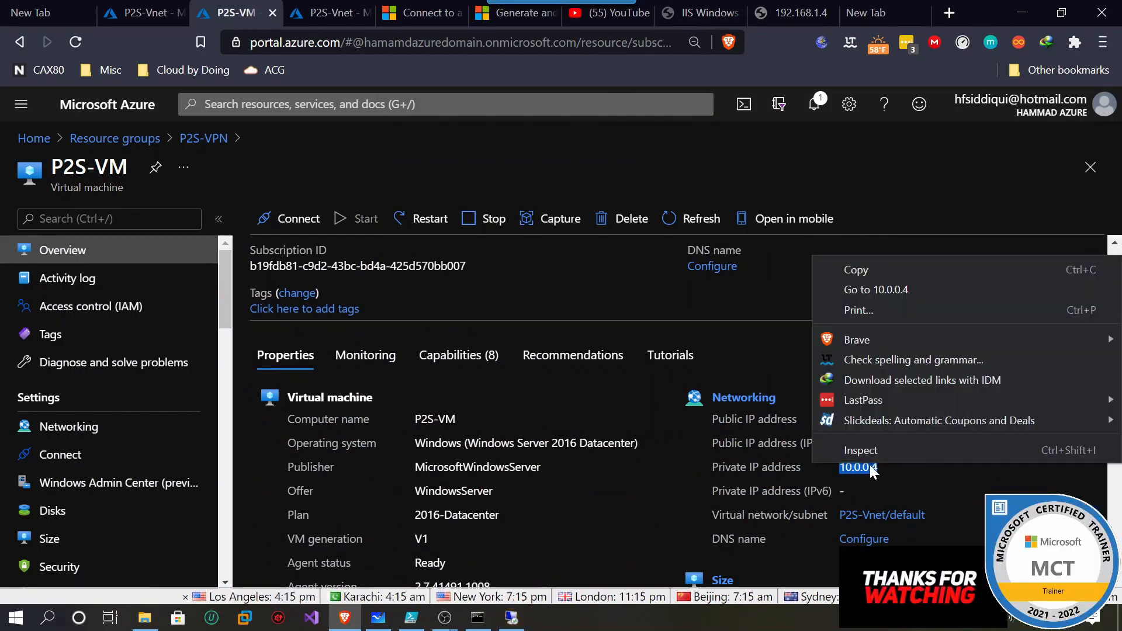
pyautogui.click(861, 272)
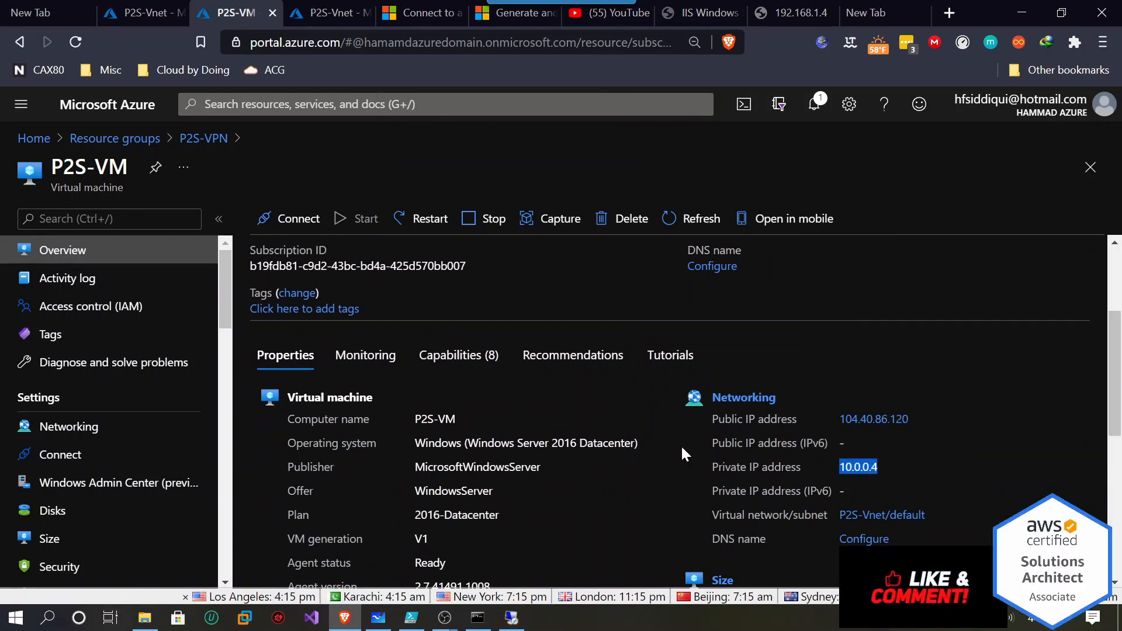
# Point Remote Desktop at 10.0.0.4, connect, then cancel at the credentials prompt.
pyautogui.click(512, 618)
pyautogui.doubleClick(491, 205)
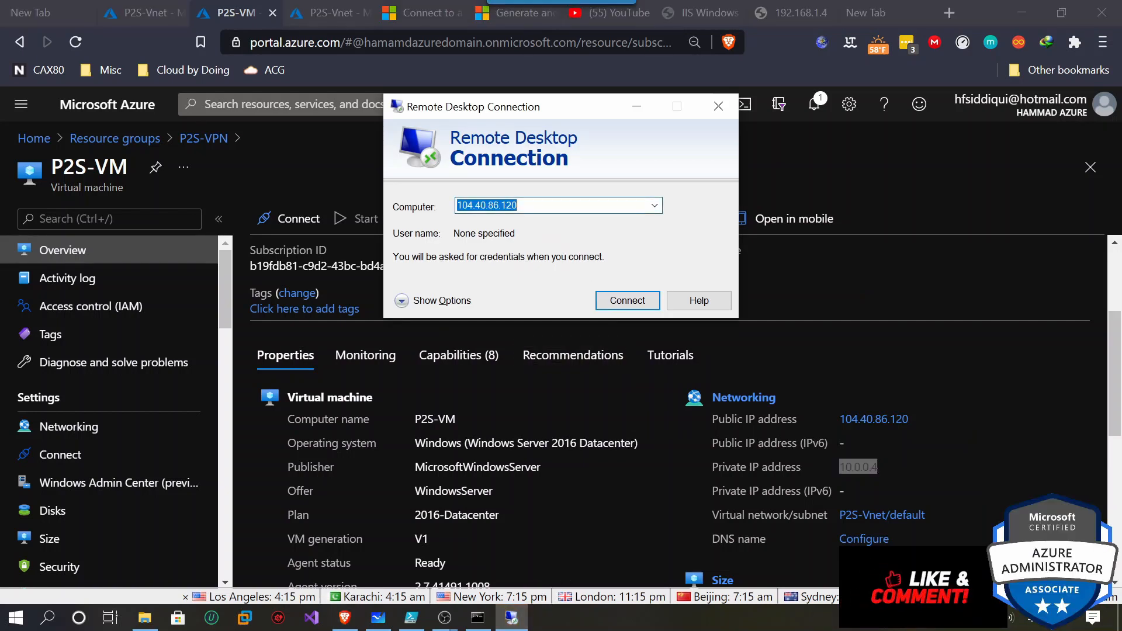
pyautogui.hotkey('ctrl', 'v')
pyautogui.click(626, 300)
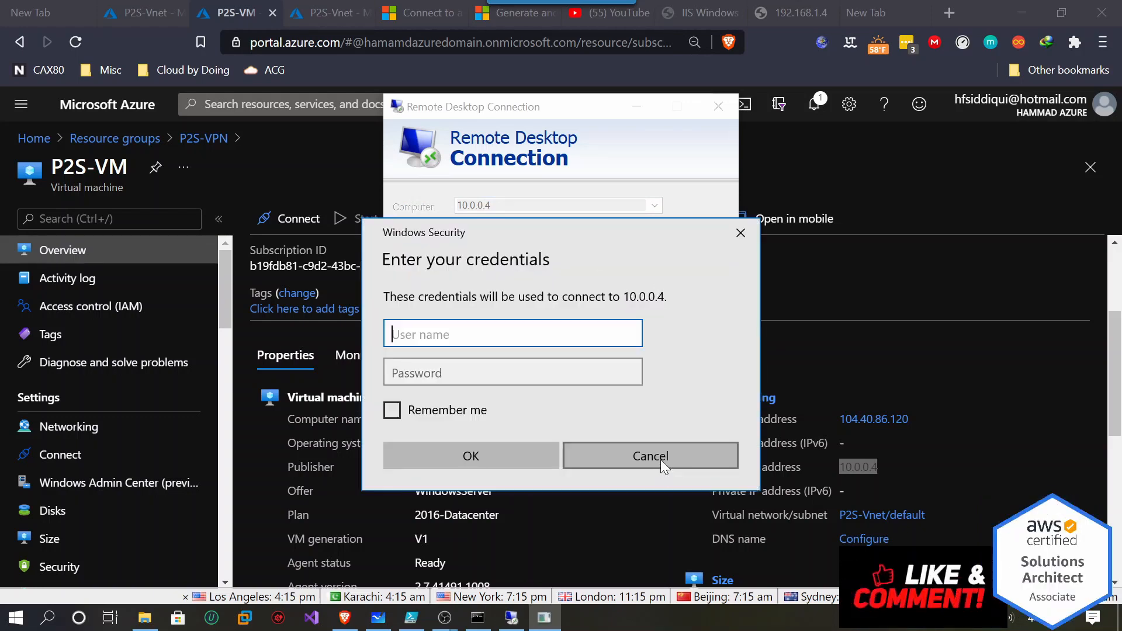
pyautogui.click(658, 455)
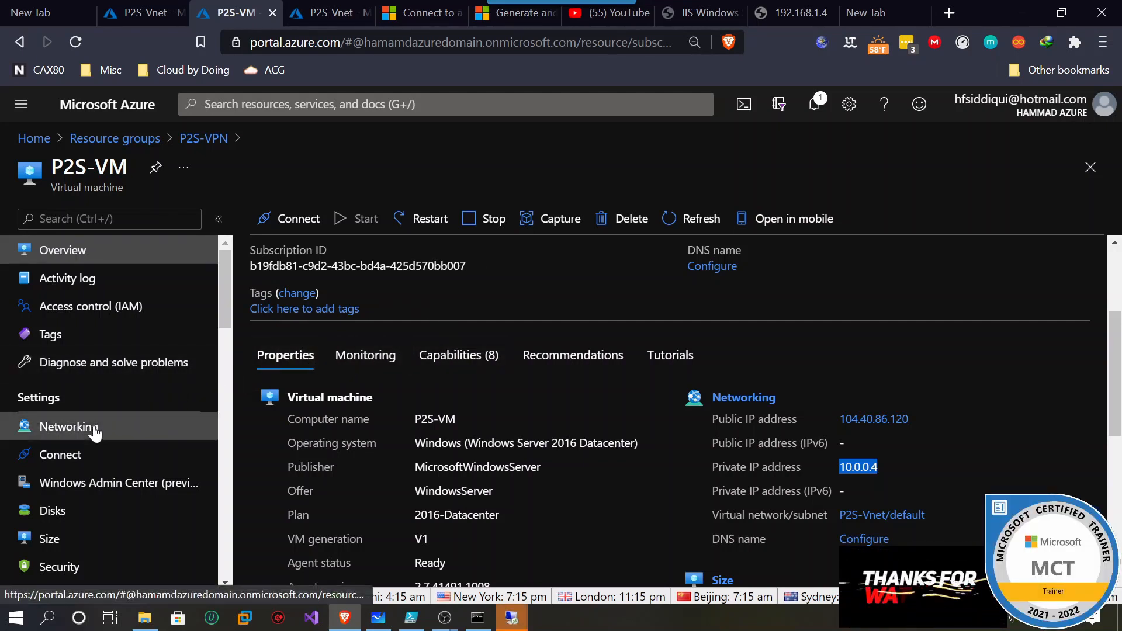
pyautogui.click(114, 417)
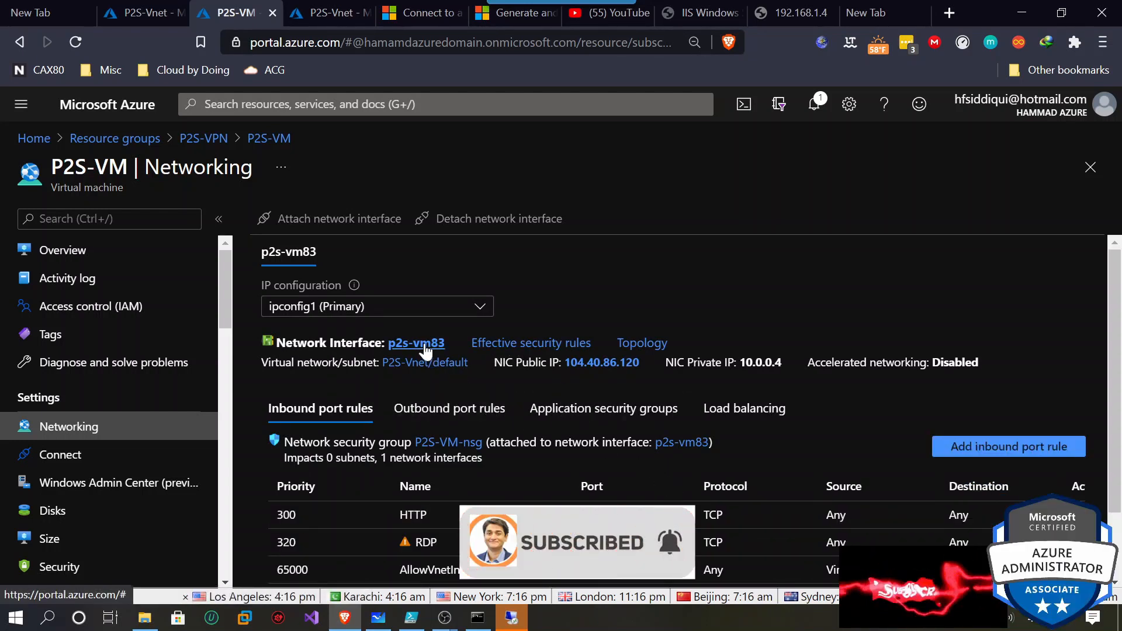
# Disassociate the public IP from ipconfig1 on network interface p2s-vm83 and save.
pyautogui.click(424, 346)
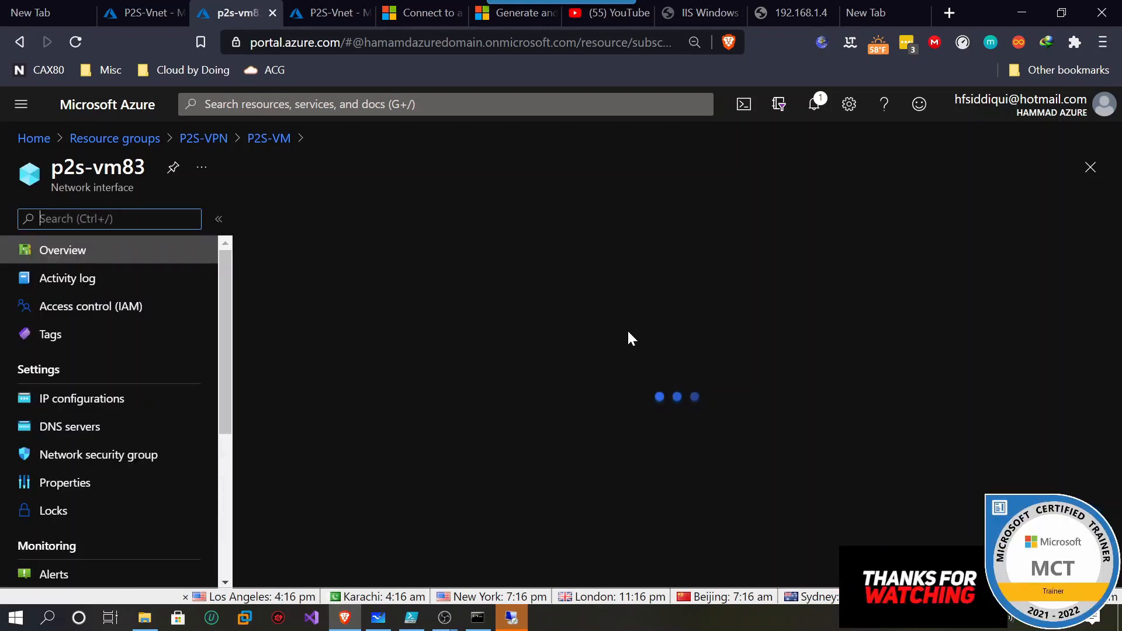
pyautogui.click(99, 402)
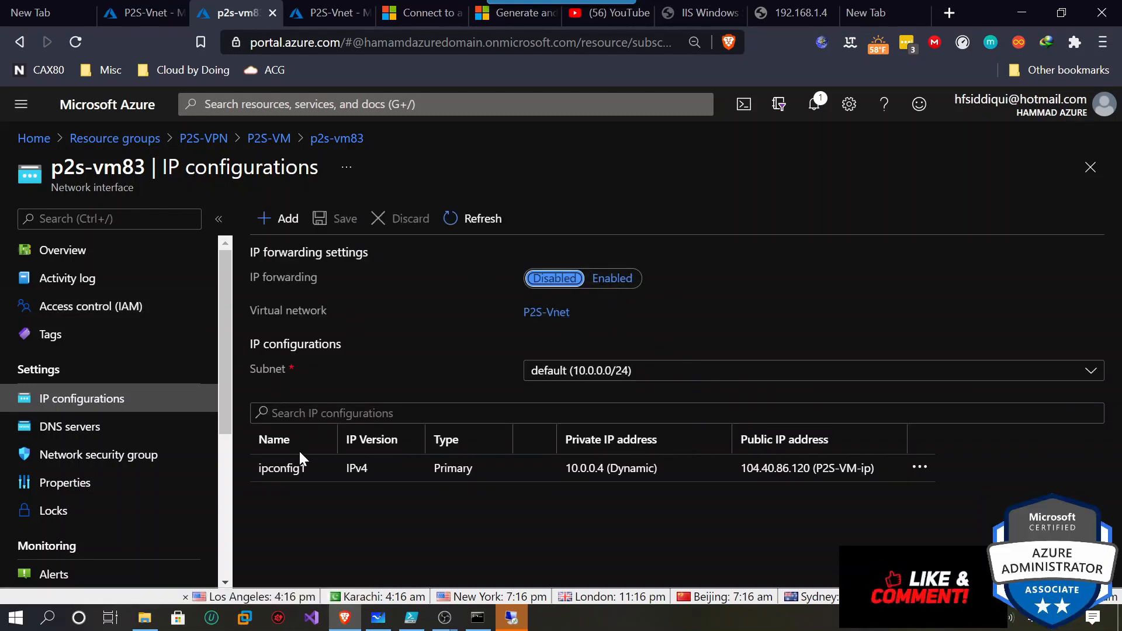
pyautogui.click(331, 476)
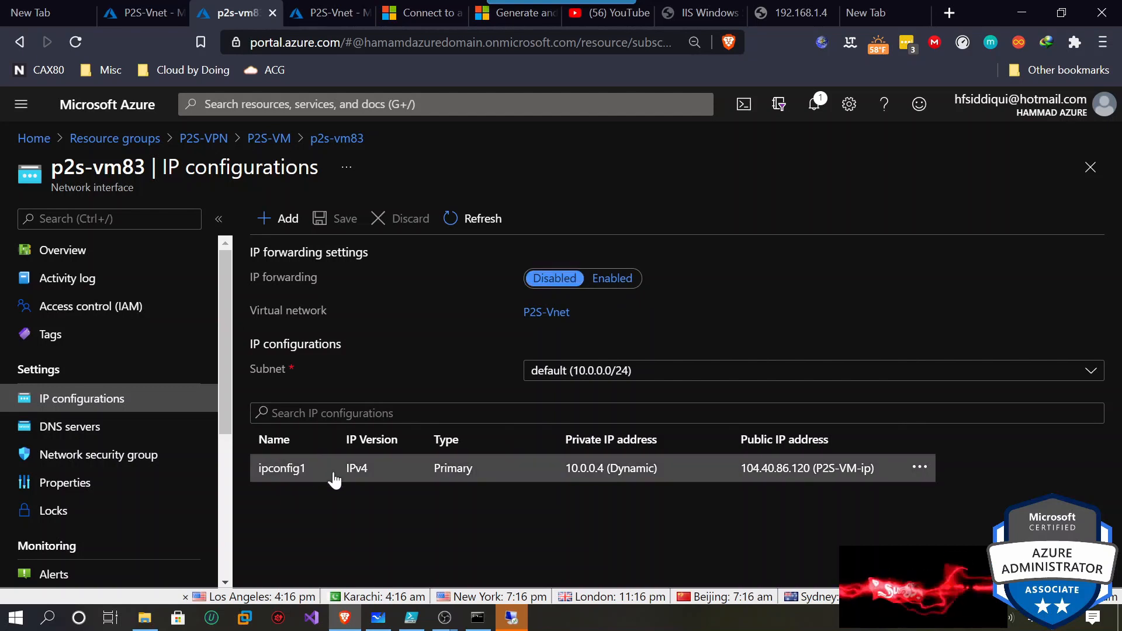
pyautogui.click(526, 469)
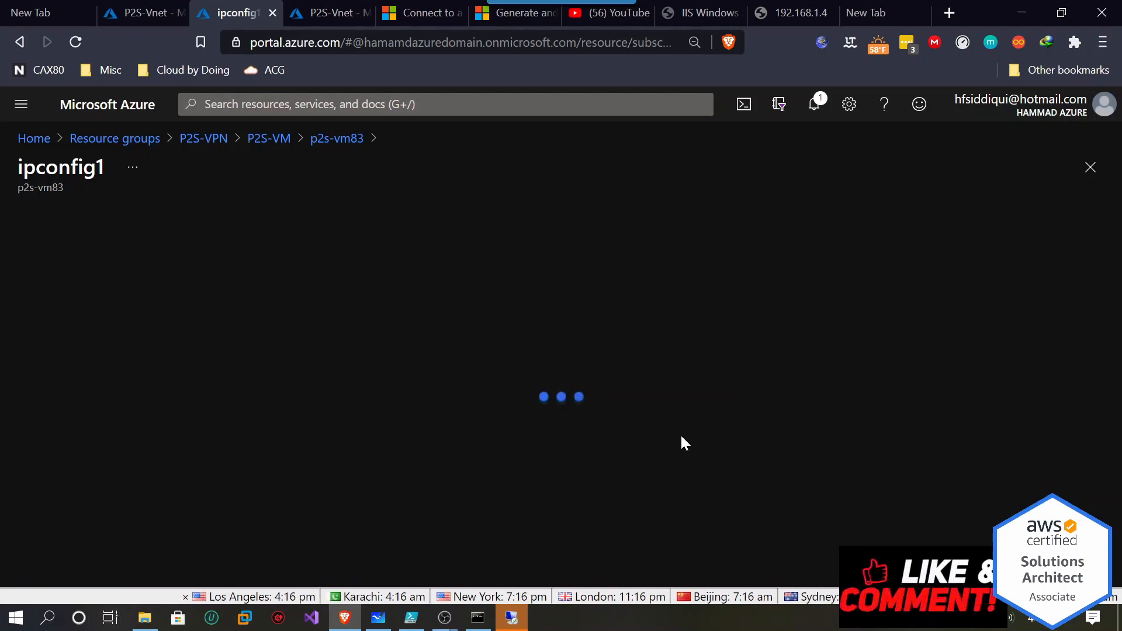
pyautogui.click(53, 310)
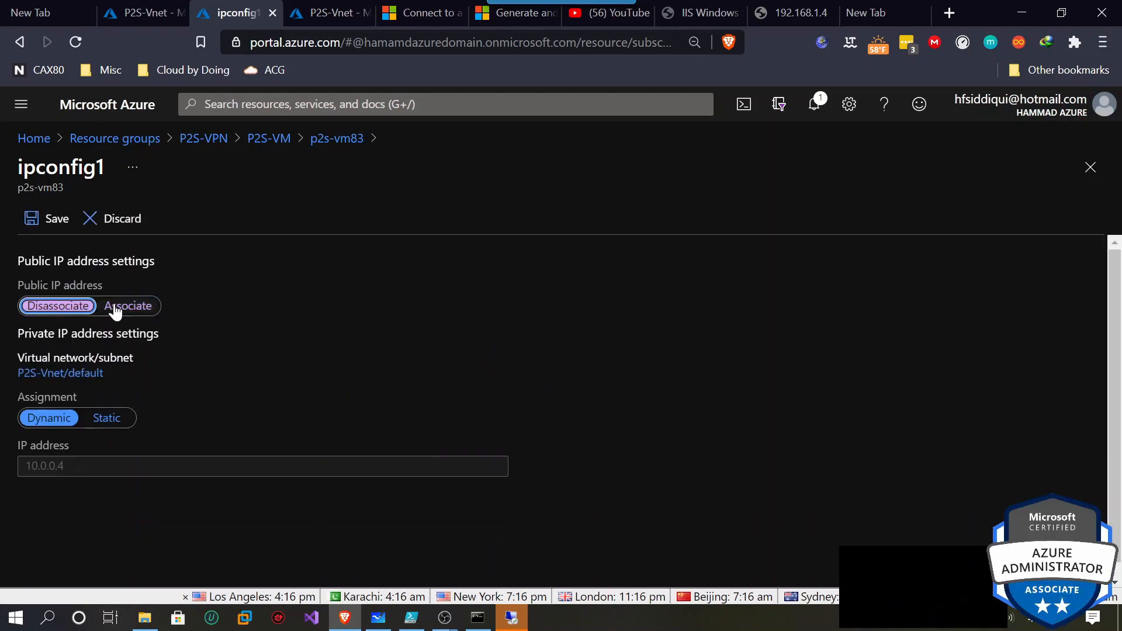
pyautogui.click(56, 222)
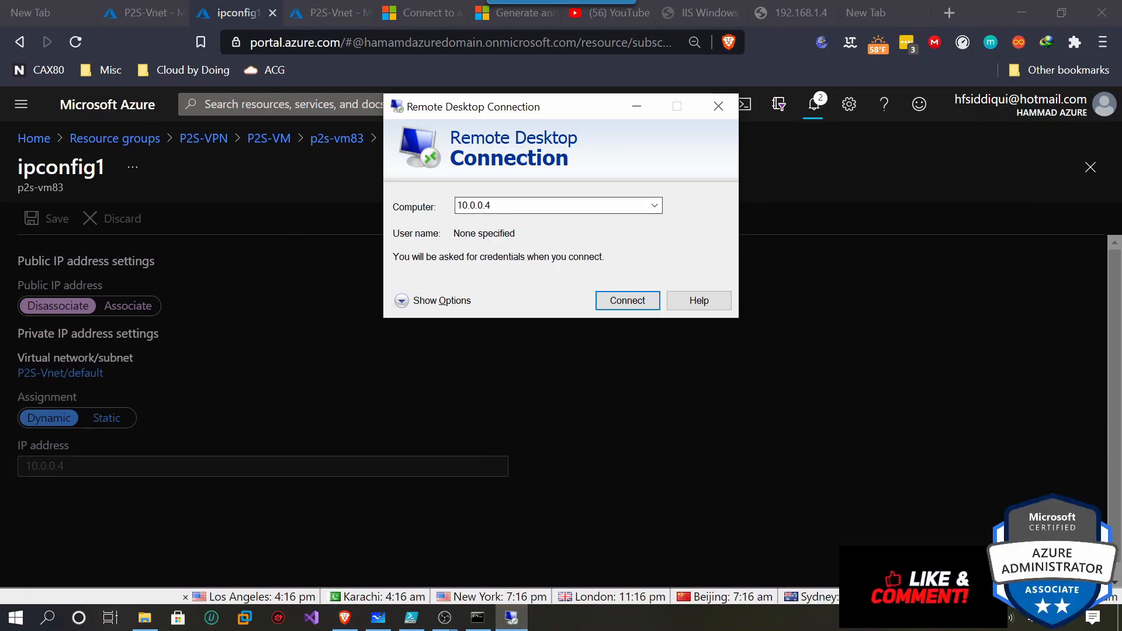
# Return to the P2S-VM overview and select its private IP 10.0.0.4.
pyautogui.click(270, 161)
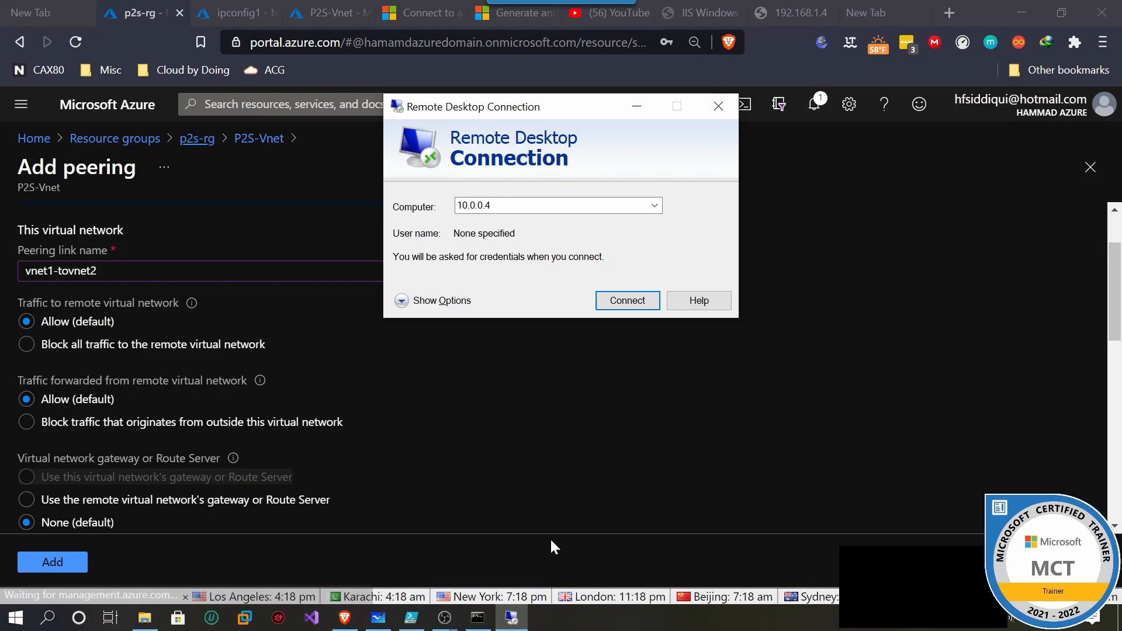
pyautogui.click(241, 2)
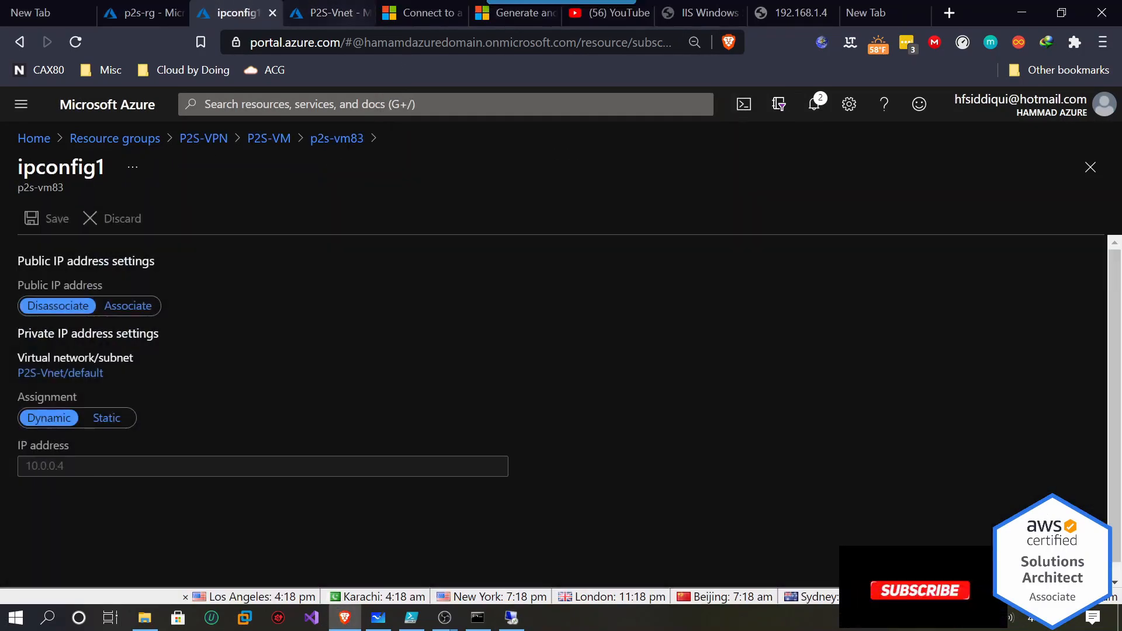
pyautogui.click(270, 139)
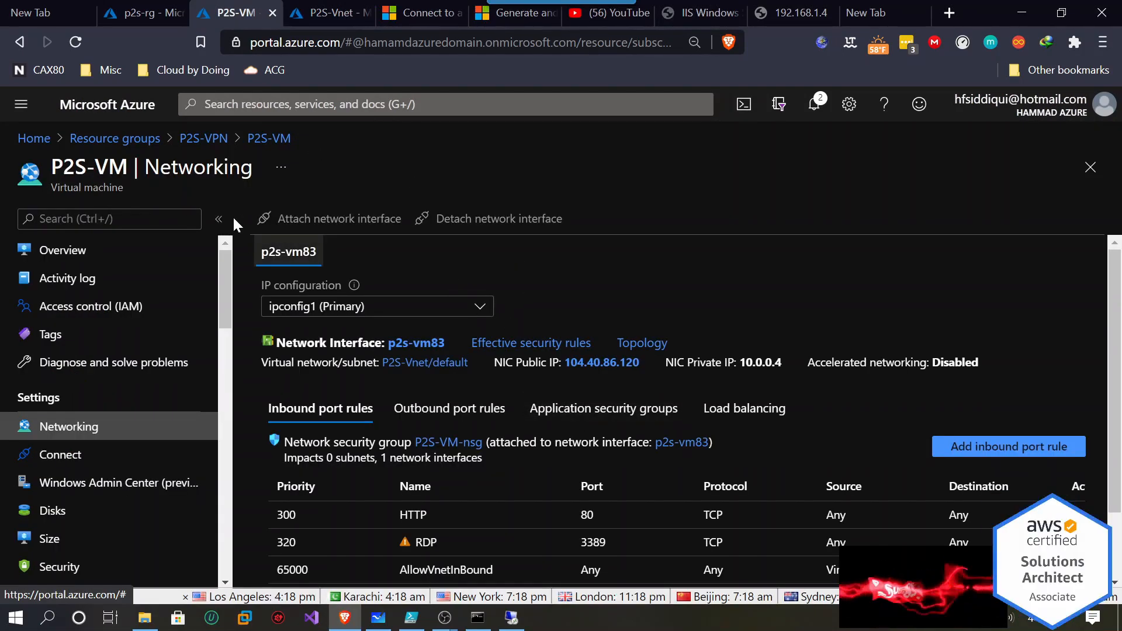
pyautogui.click(77, 258)
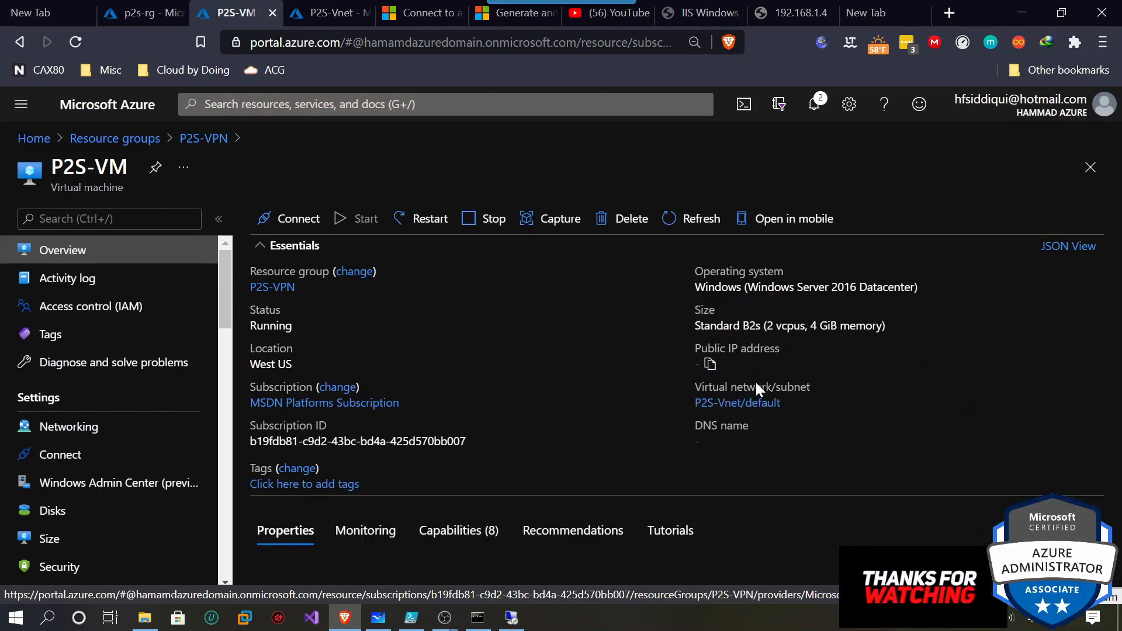
pyautogui.scroll(-4, 665, 455)
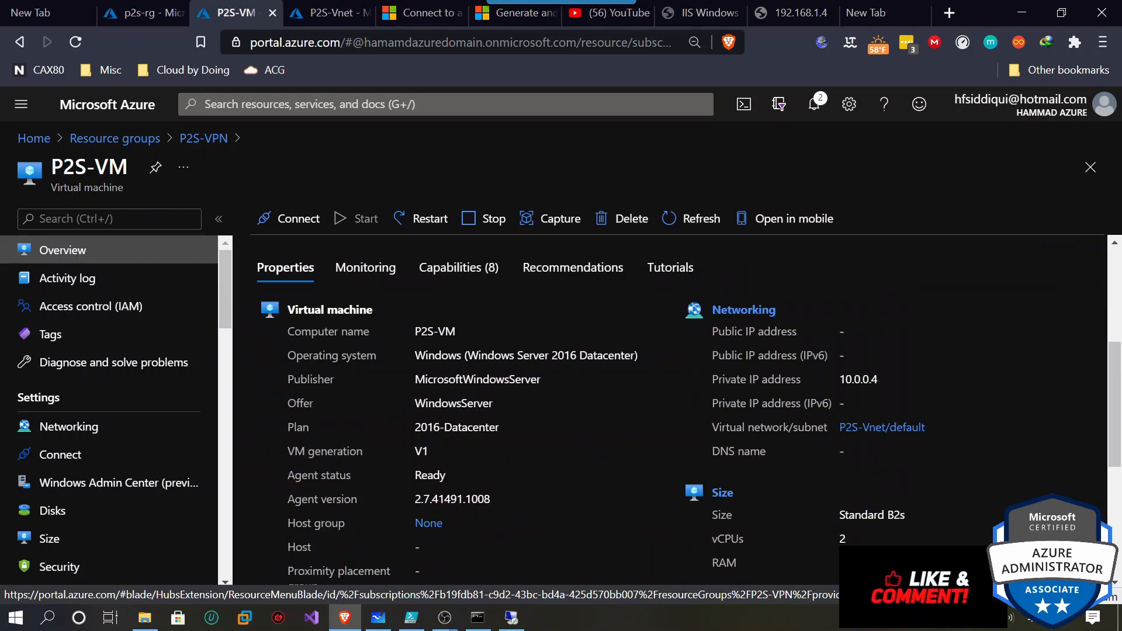
pyautogui.moveTo(880, 380); pyautogui.dragTo(845, 380)
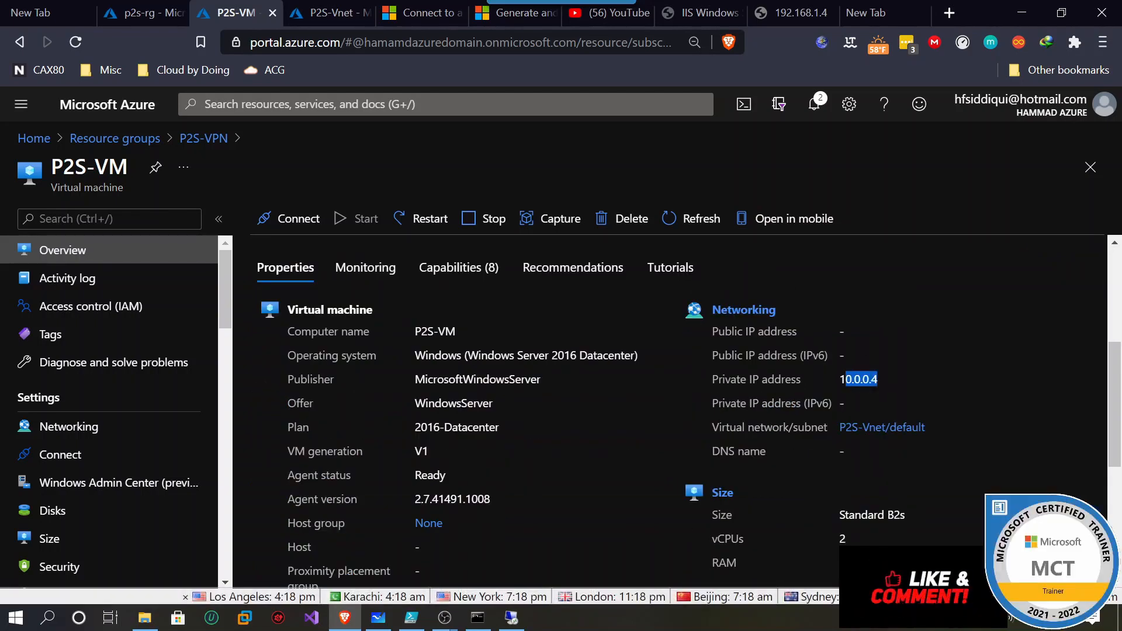
# Connect Remote Desktop to 10.0.0.4 with the VM's admin credentials, accepting the certificate.
pyautogui.click(512, 618)
pyautogui.click(512, 621)
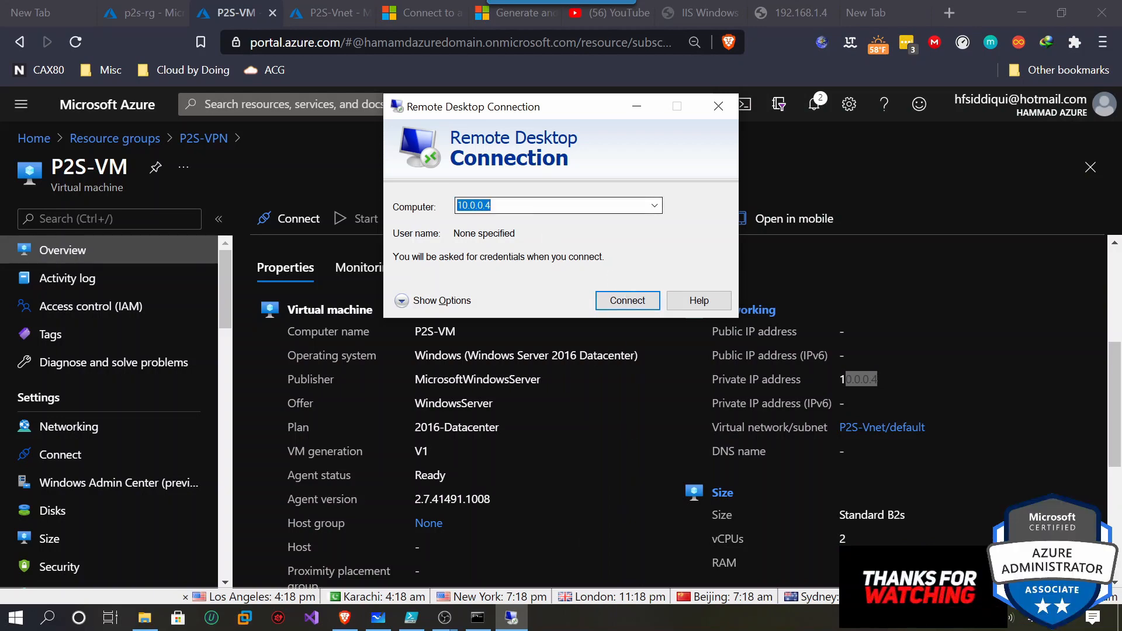
pyautogui.click(621, 301)
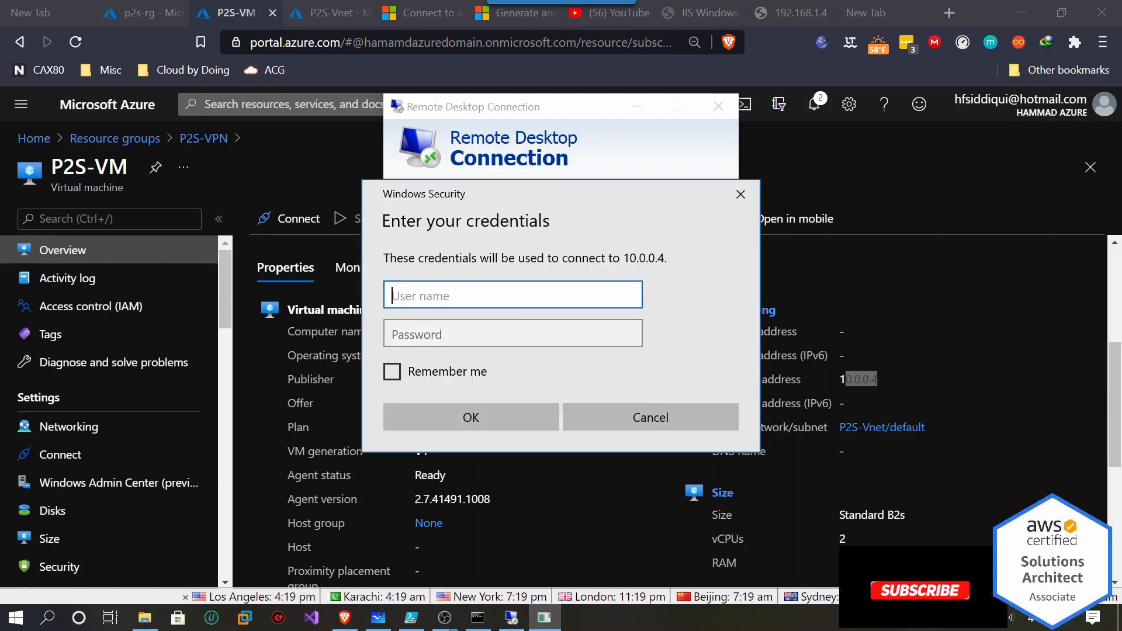
pyautogui.write('testadm')
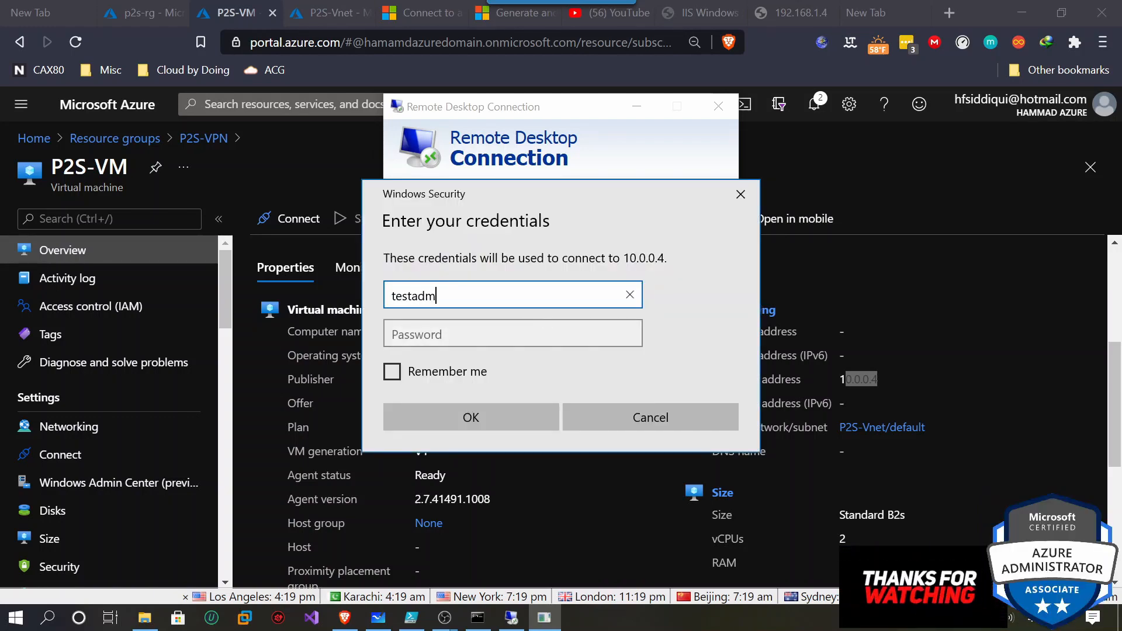
pyautogui.write('in')
pyautogui.press('Tab')
pyautogui.write('••')
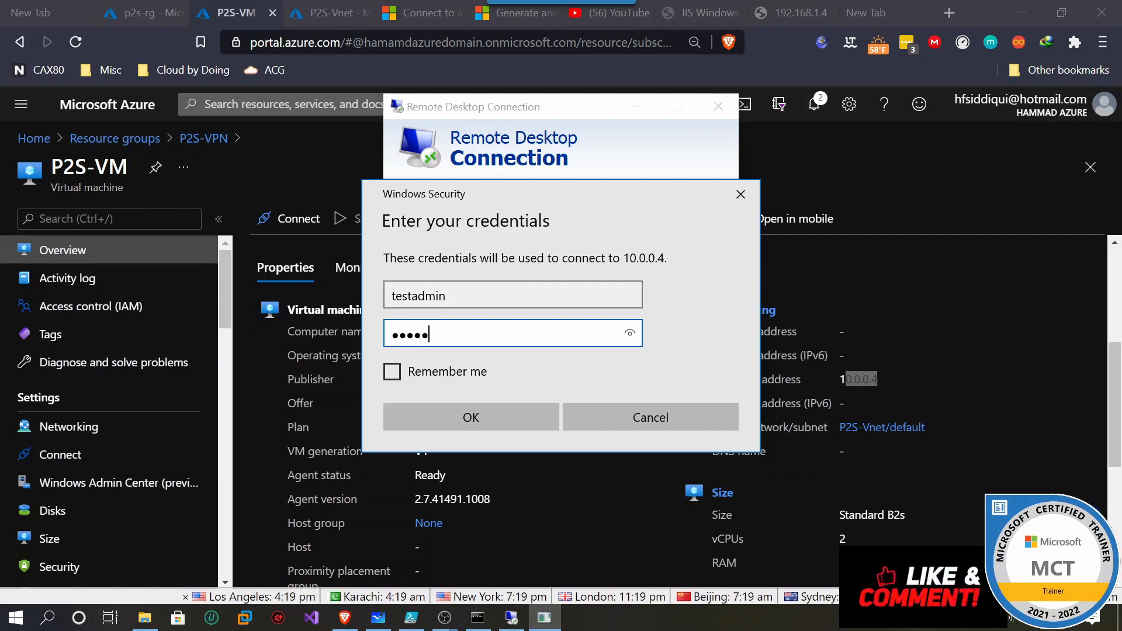
pyautogui.write('••••••••••')
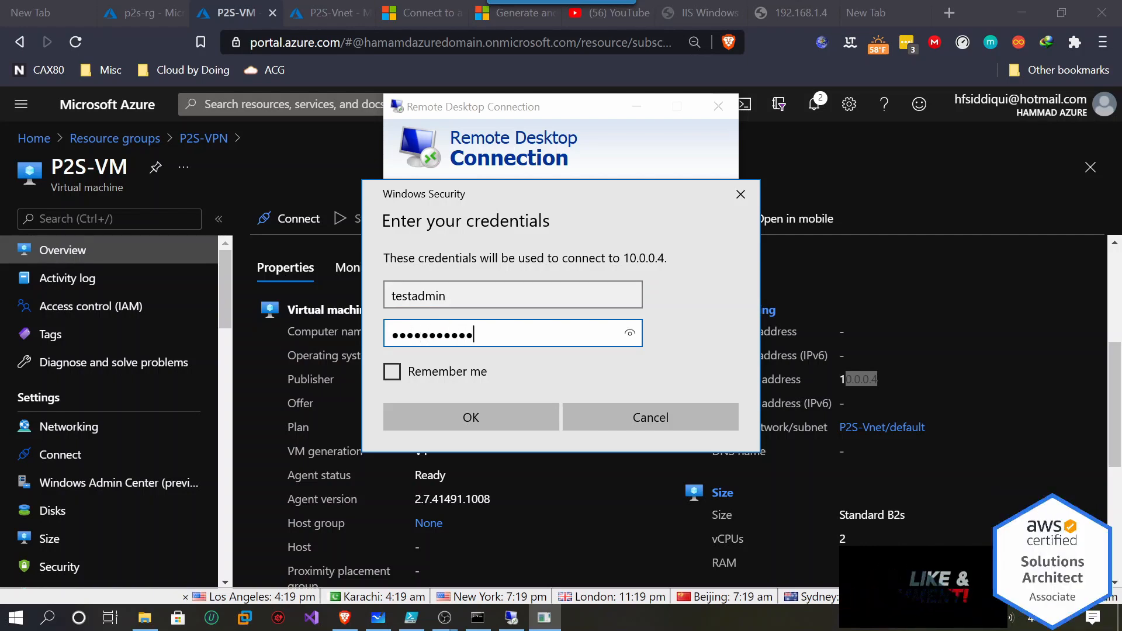
pyautogui.click(454, 427)
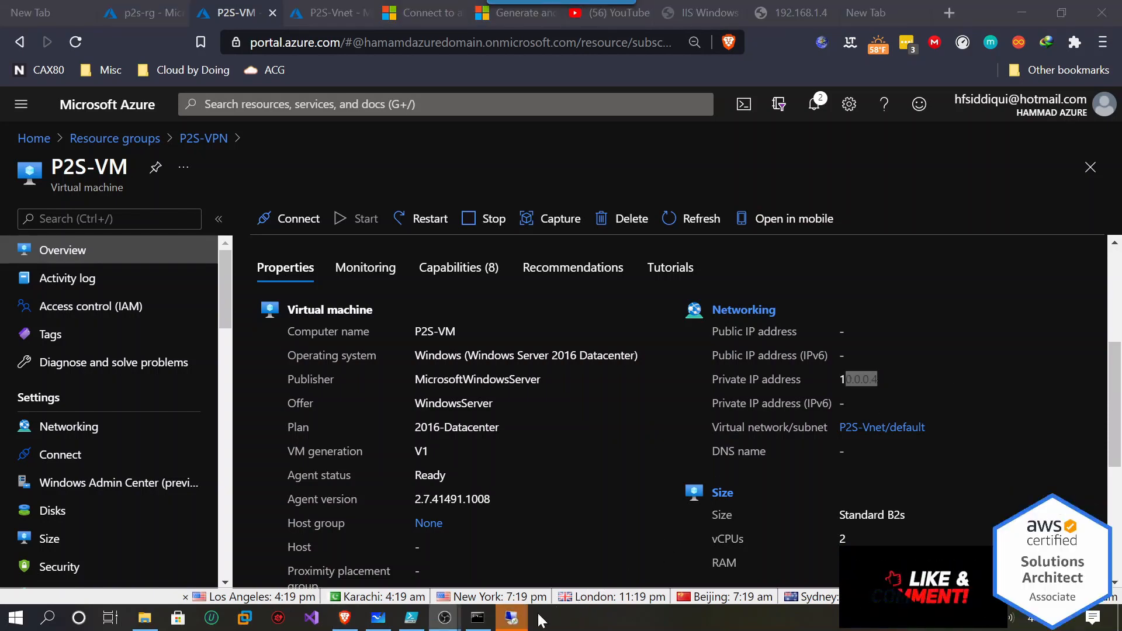
pyautogui.click(618, 361)
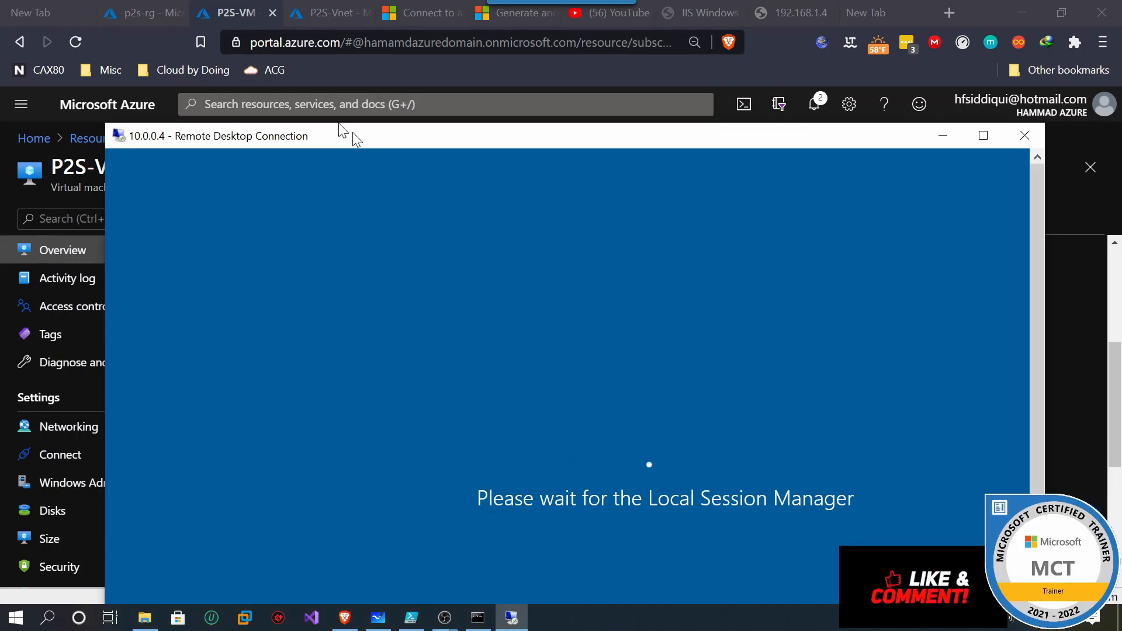
# Shrink the remote session window and move it to the upper left.
pyautogui.moveTo(352, 132); pyautogui.dragTo(345, 38)
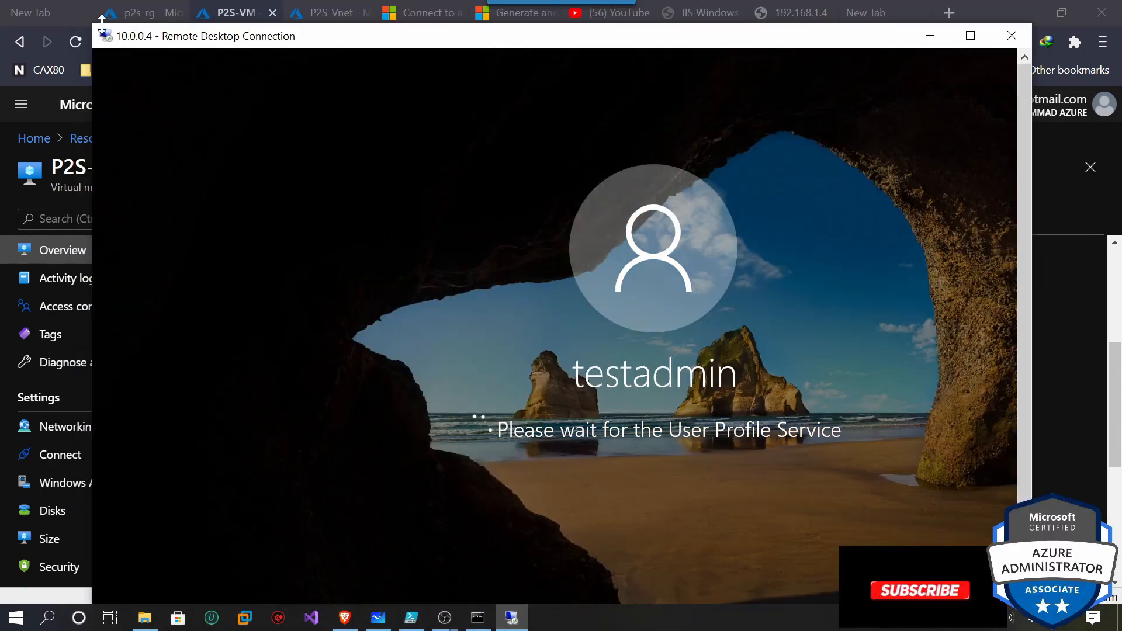
pyautogui.moveTo(101, 22); pyautogui.dragTo(352, 145)
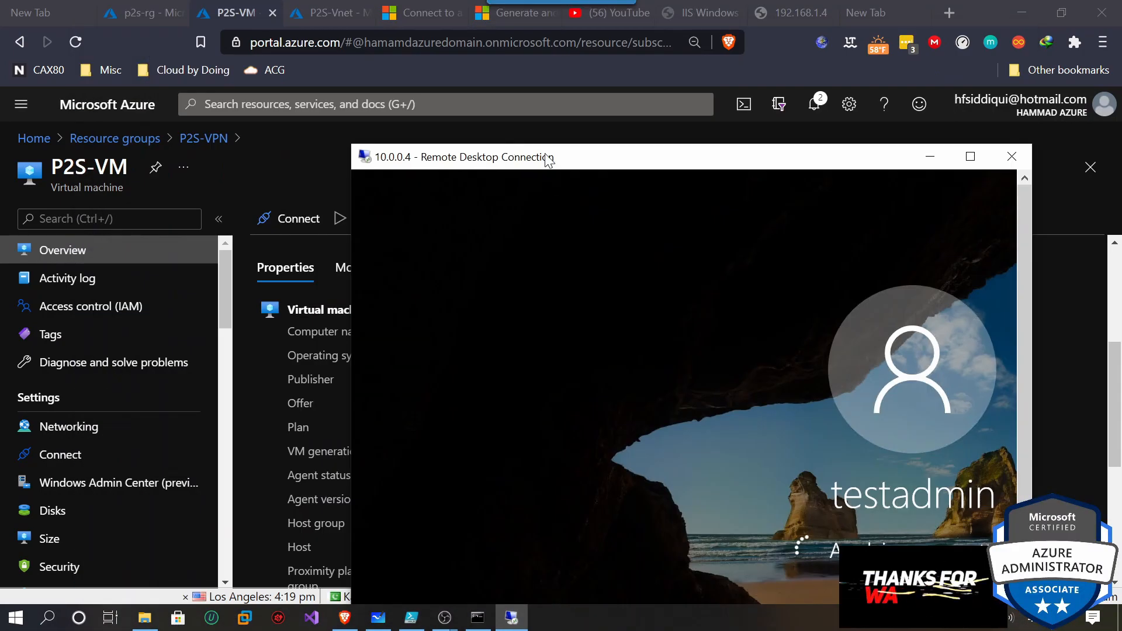
pyautogui.moveTo(576, 161); pyautogui.dragTo(357, 70)
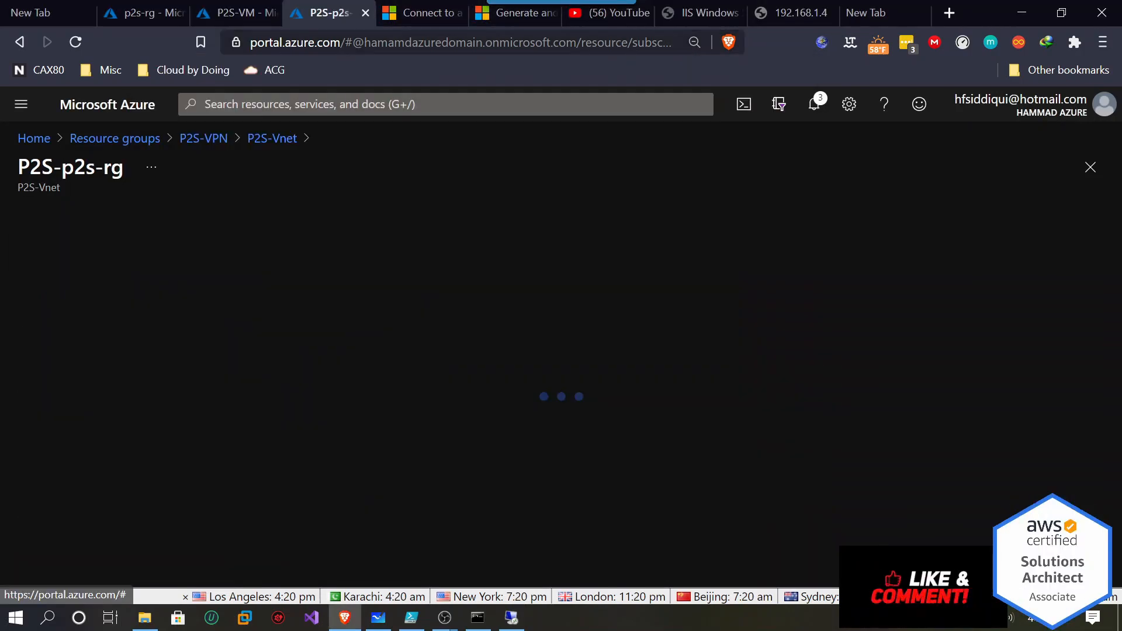
# Allow network discovery in the full-screen 10.0.0.4 session, then minimize it.
pyautogui.click(240, 15)
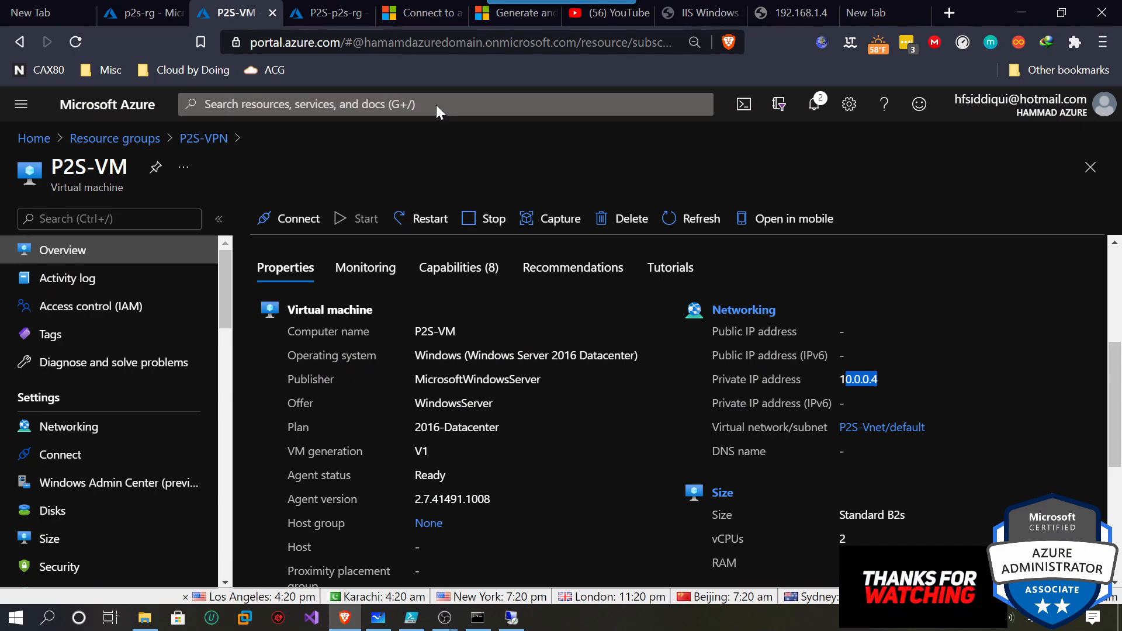
pyautogui.click(510, 621)
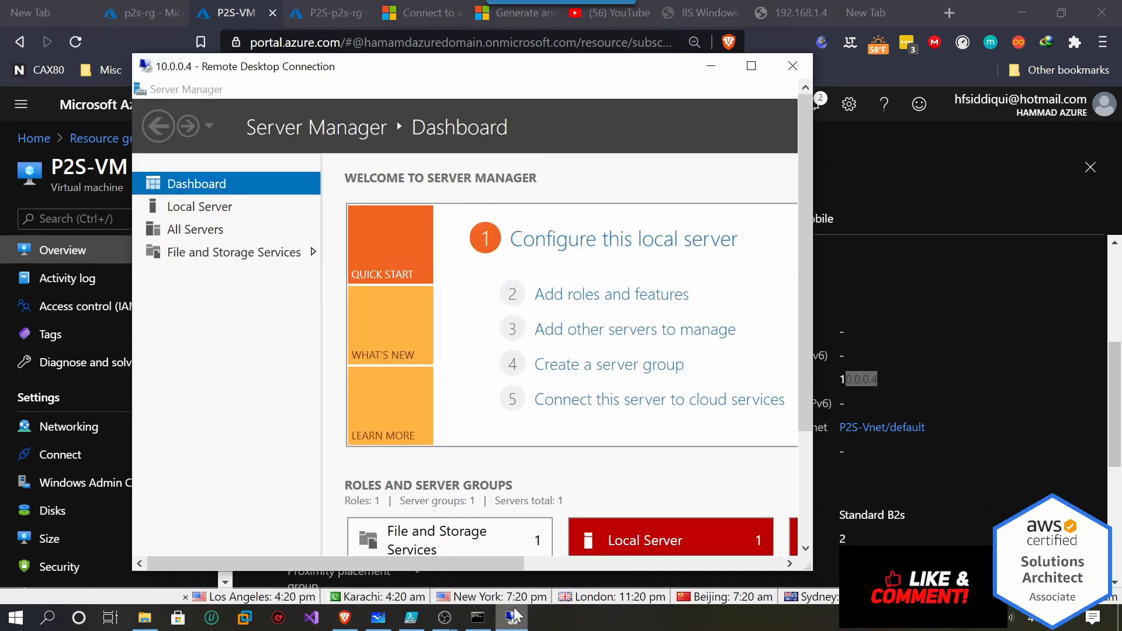
pyautogui.click(751, 65)
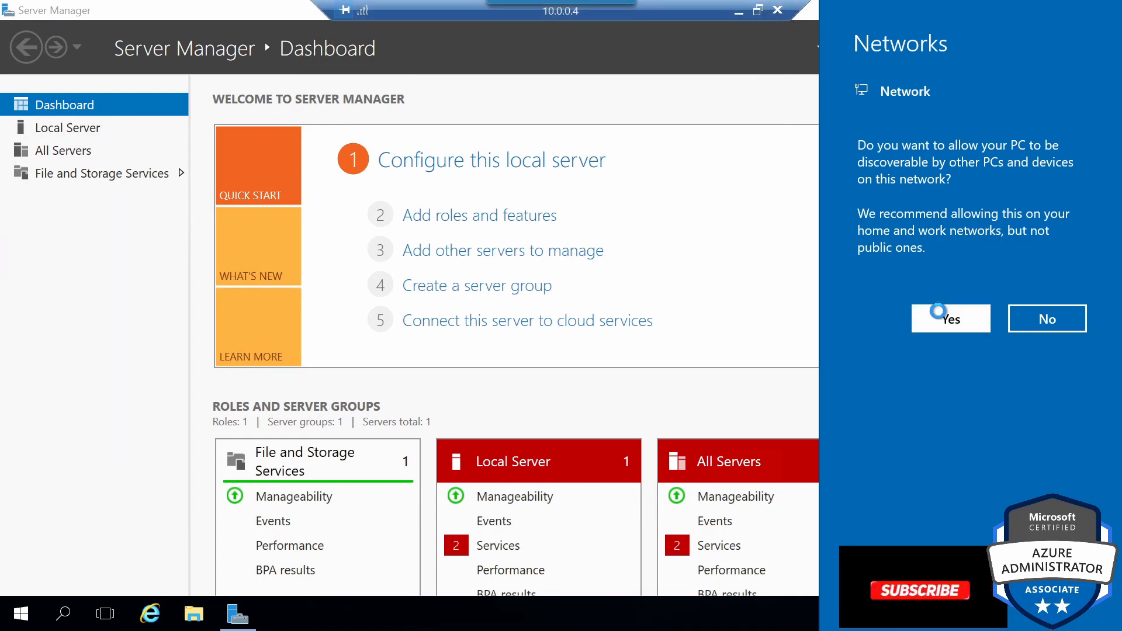
pyautogui.click(942, 315)
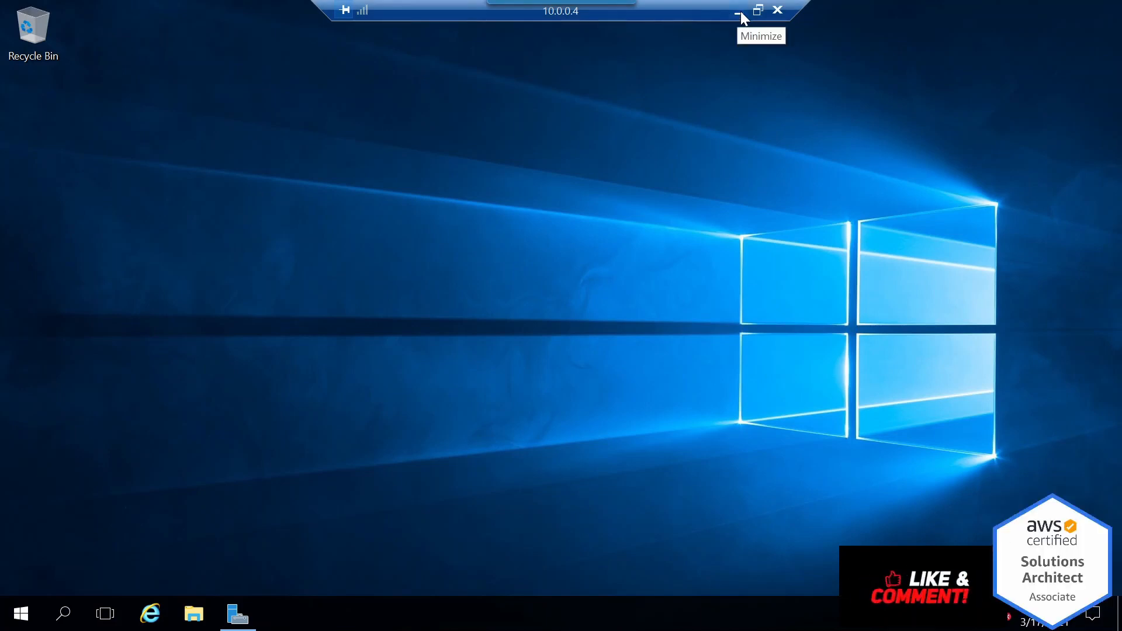
pyautogui.click(739, 11)
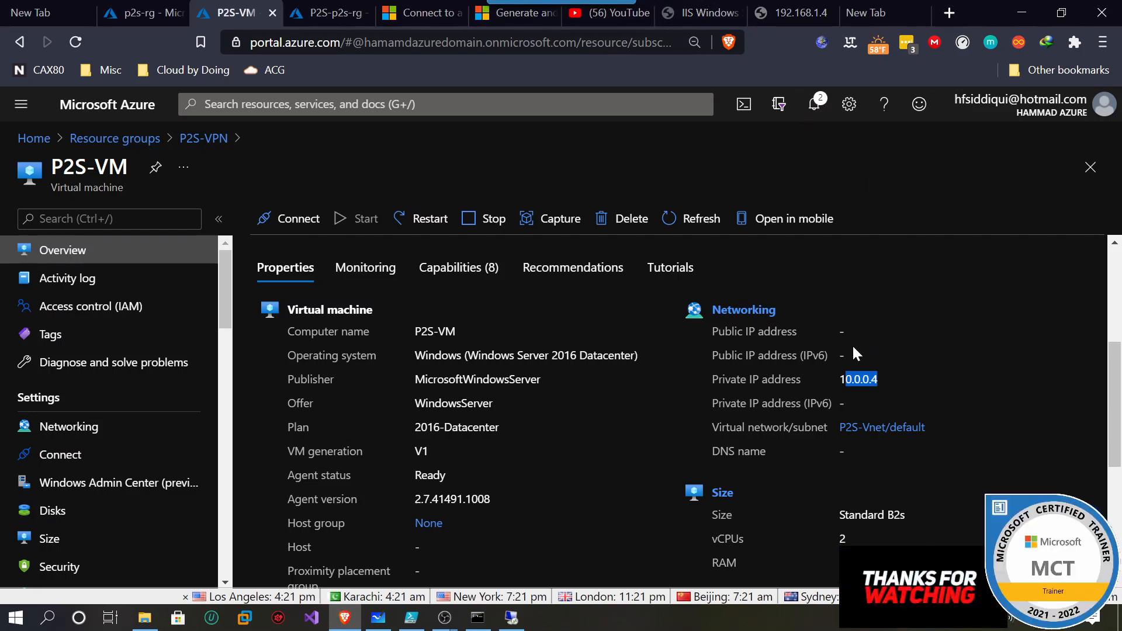
# Disconnect the P2S-Vnet VPN from its Windows VPN settings.
pyautogui.click(924, 618)
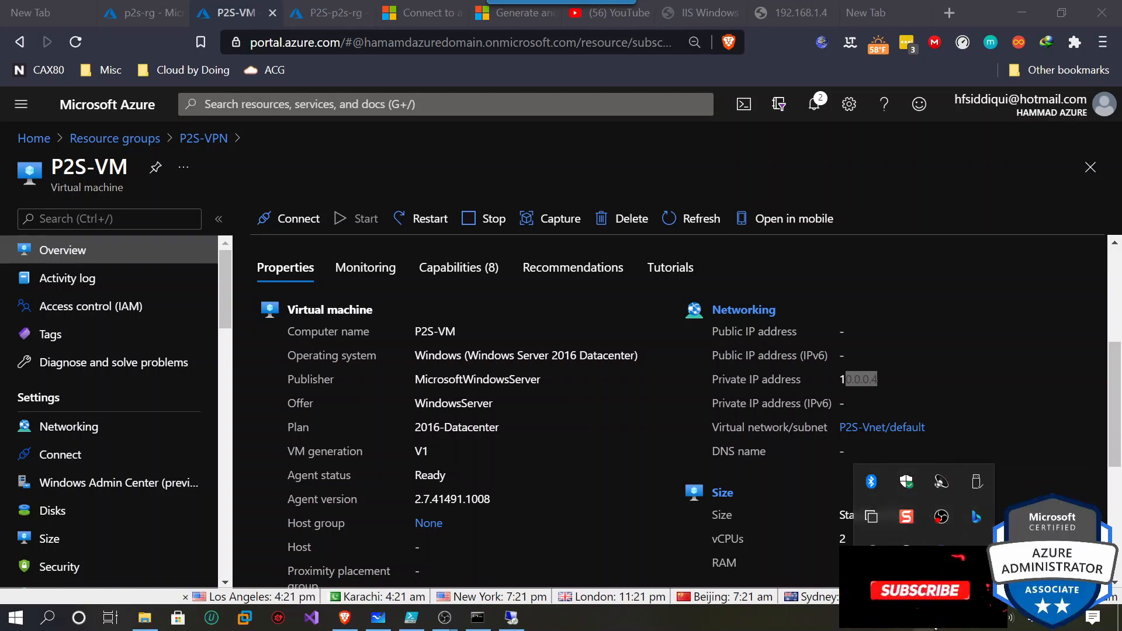
pyautogui.click(995, 627)
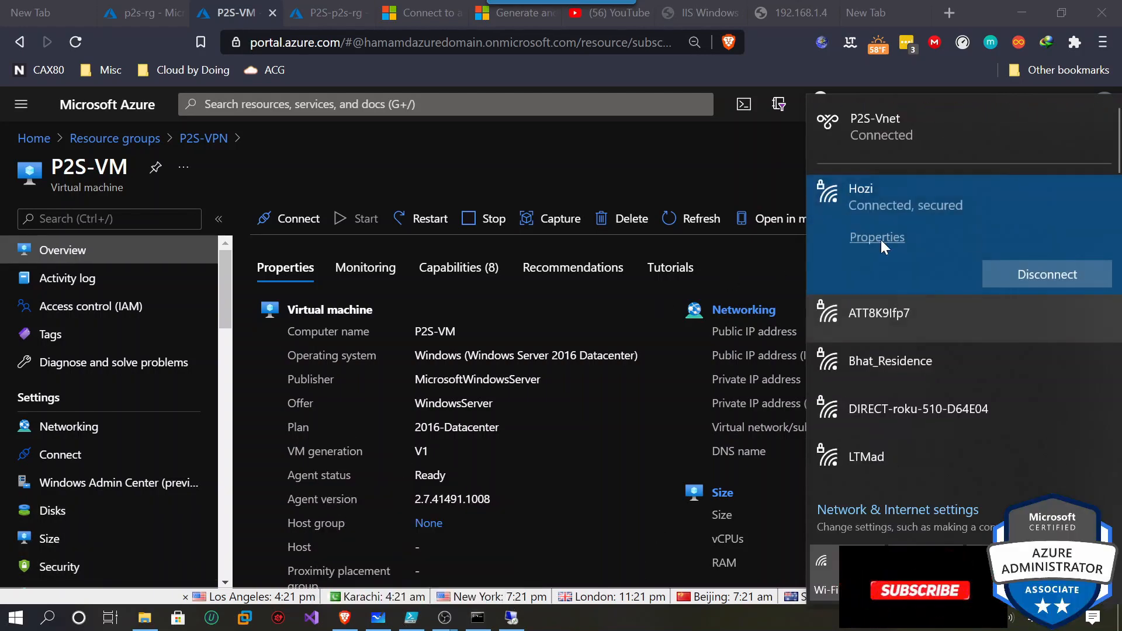
pyautogui.click(926, 133)
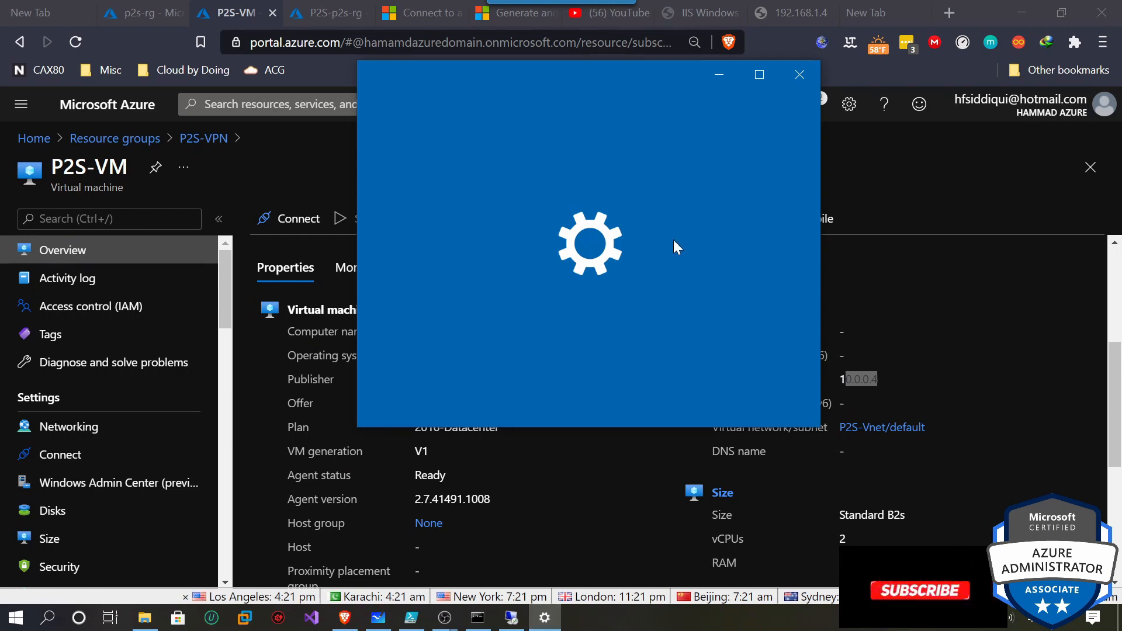
pyautogui.click(503, 237)
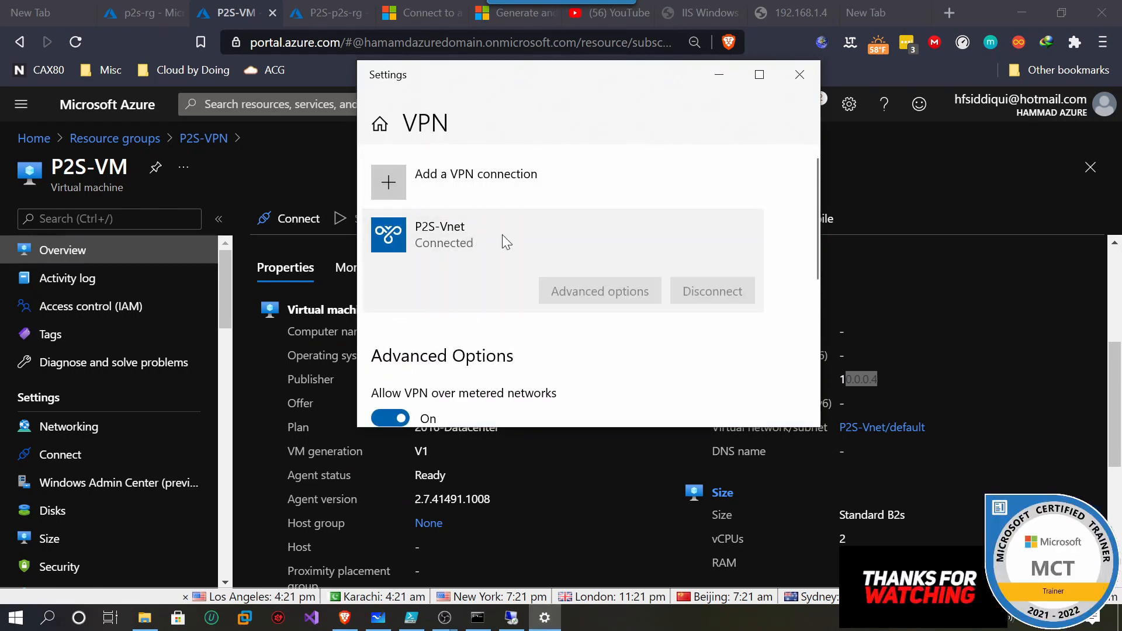
pyautogui.click(709, 295)
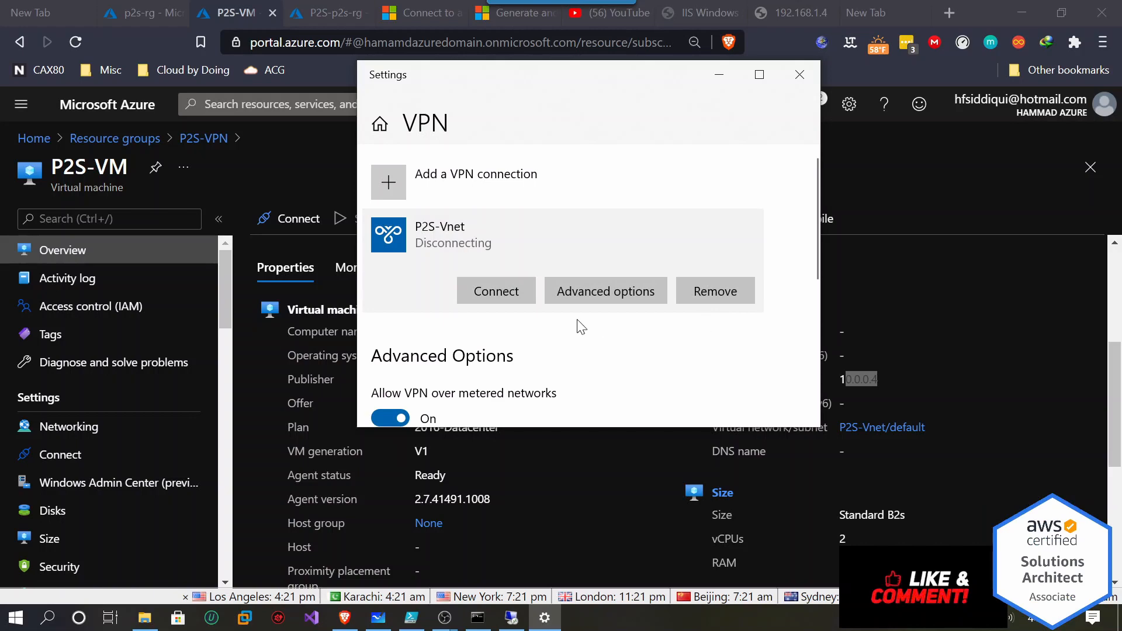
# Stop the dropped remote session's reconnection attempts and close the VPN settings window.
pyautogui.click(518, 620)
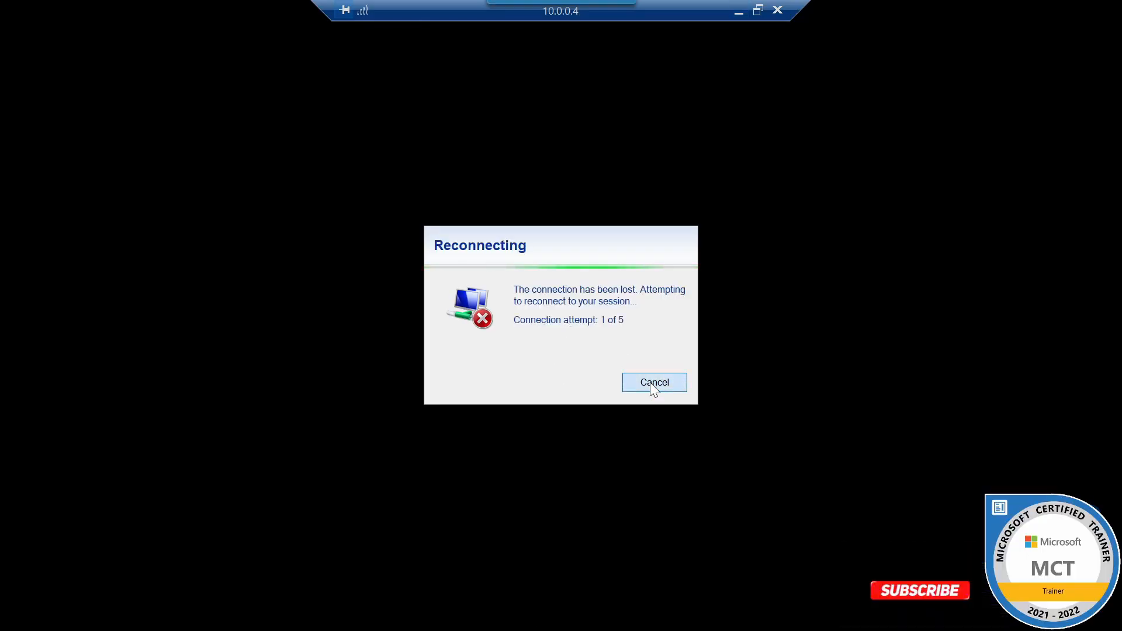
pyautogui.click(653, 390)
pyautogui.click(803, 79)
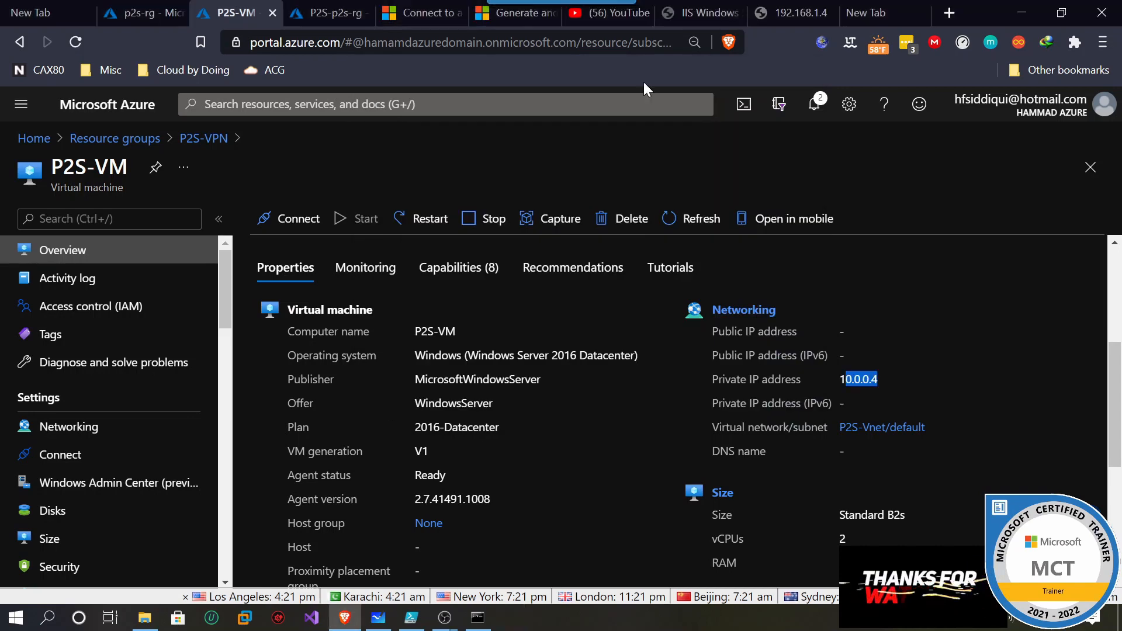
pyautogui.moveTo(422, 623)
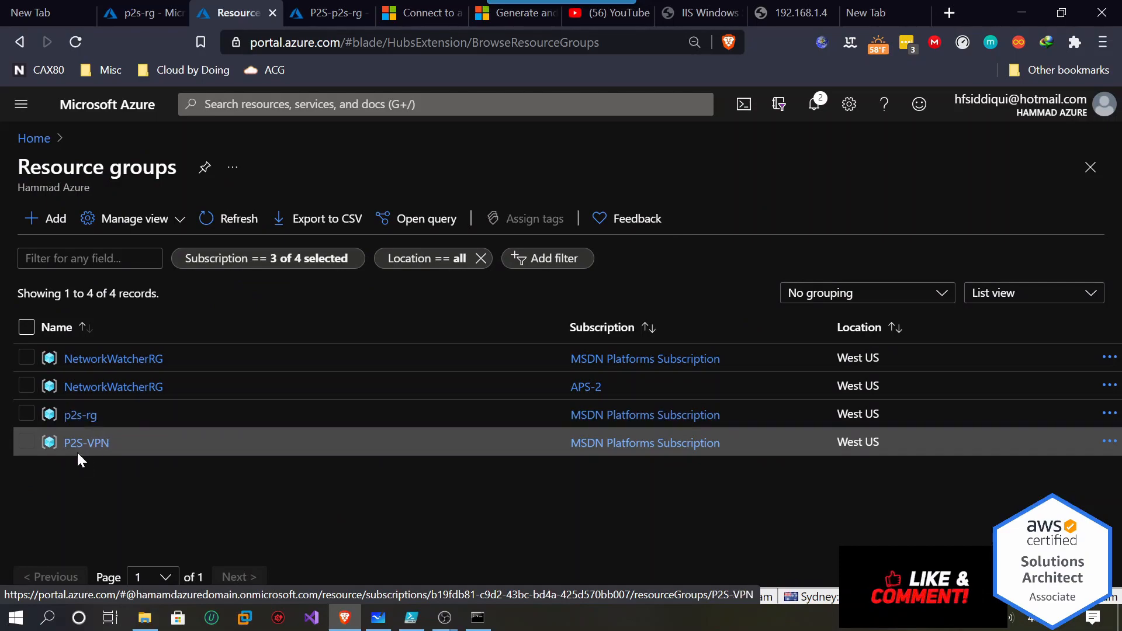
# Change the resource group name IIS-RG to P2S-VPN on line 42 of IIS-vm-automation.ps1.
pyautogui.click(412, 617)
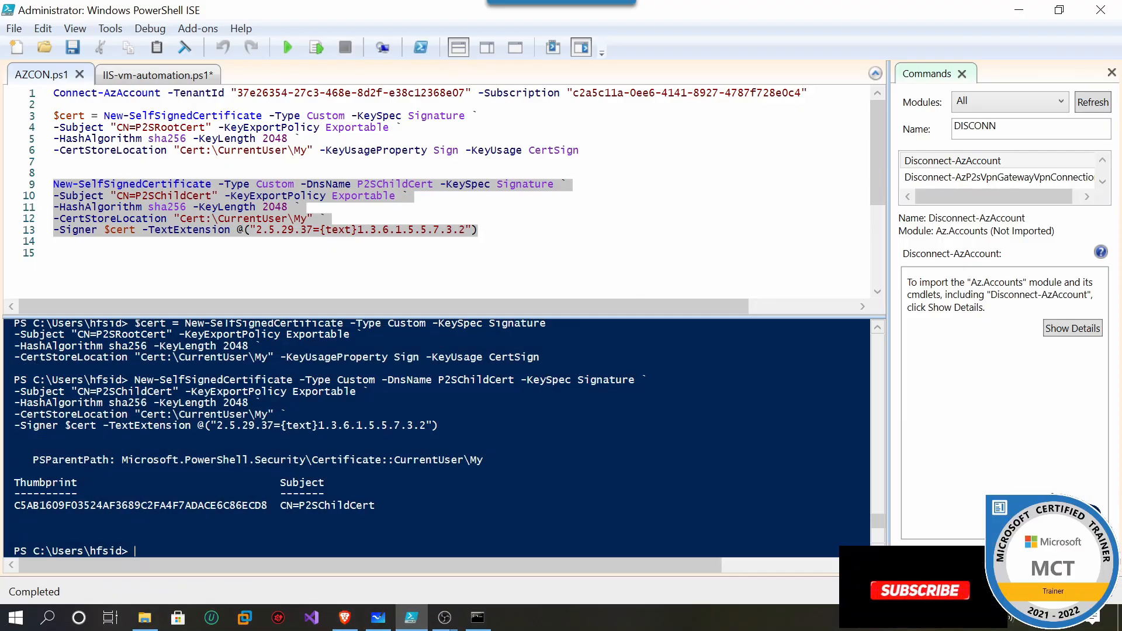
pyautogui.click(146, 76)
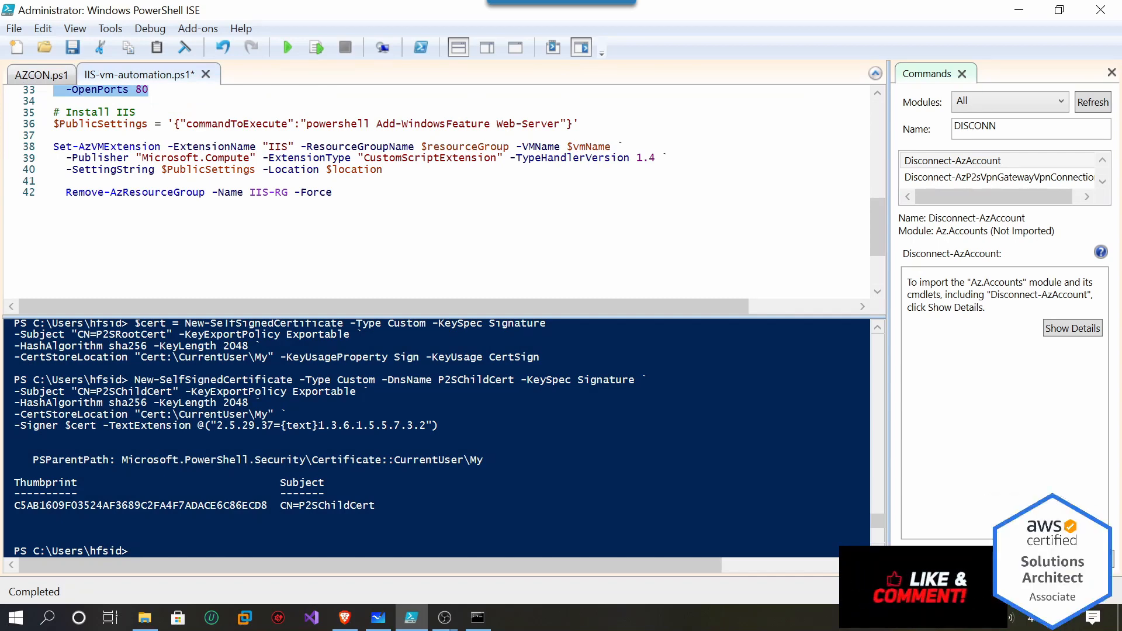
pyautogui.moveTo(249, 193); pyautogui.dragTo(282, 193)
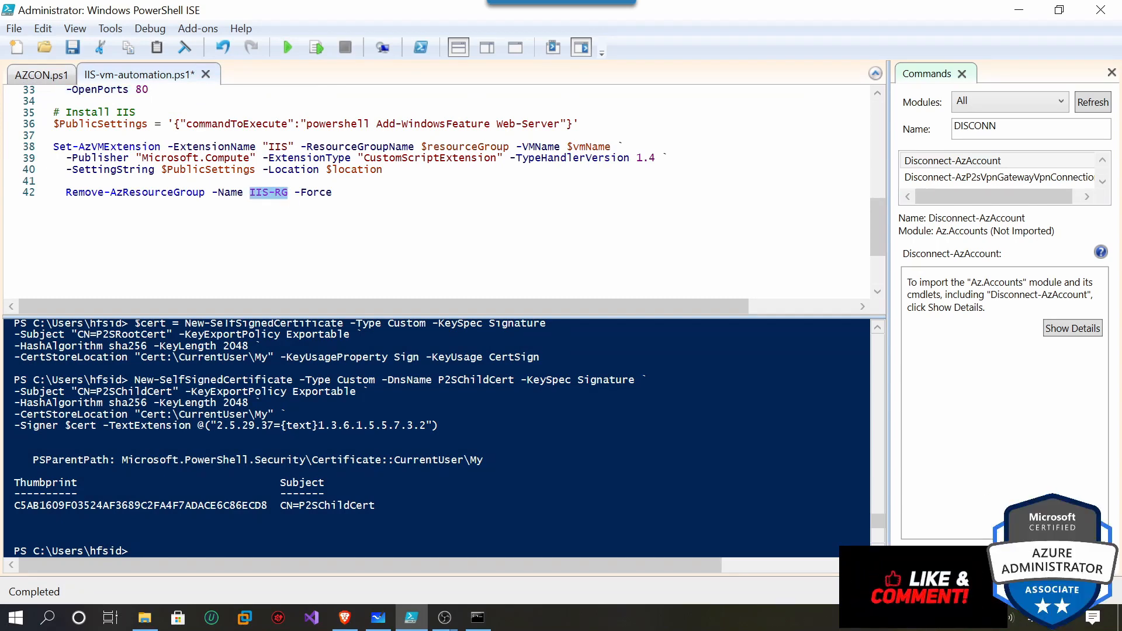
pyautogui.write('P2S-')
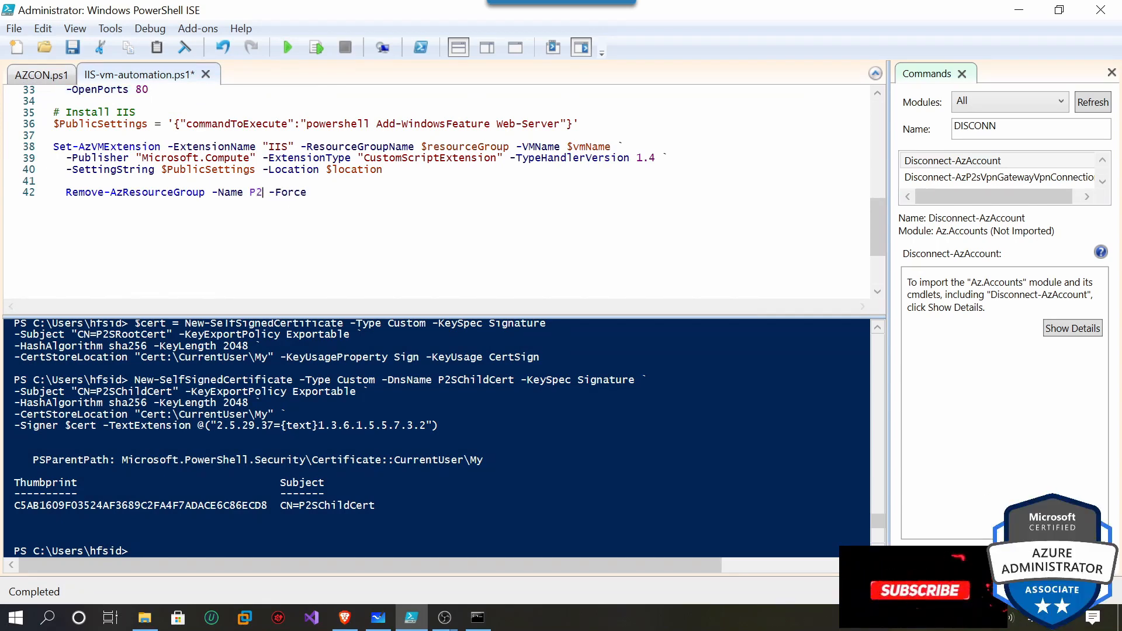
pyautogui.write('VPN')
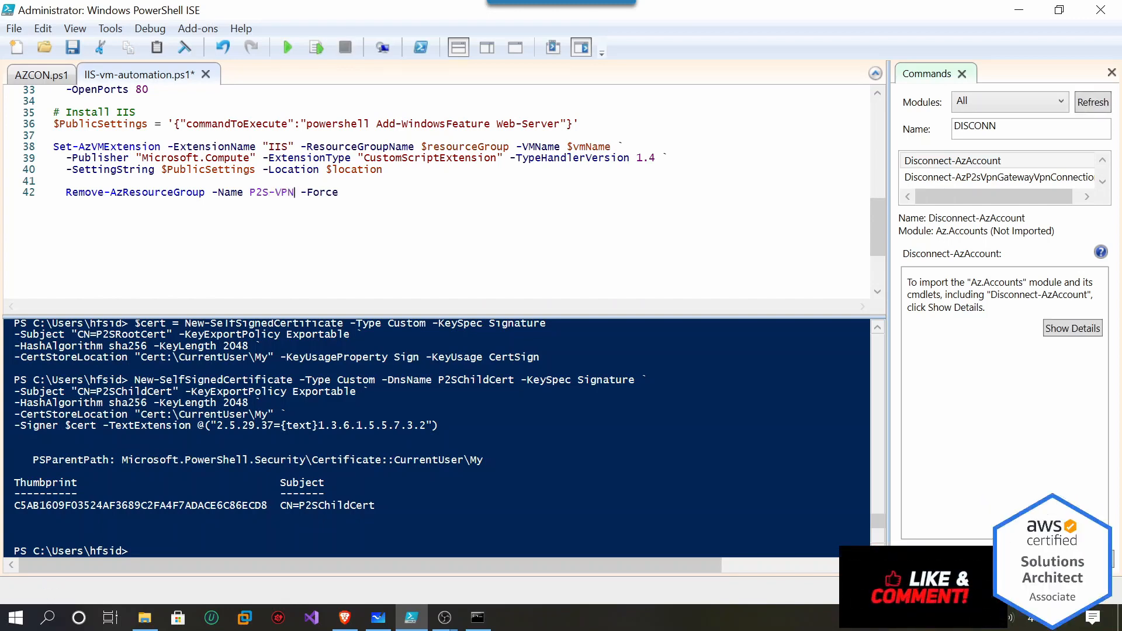
# Run the Remove-AzResourceGroup line for P2S-VPN as a selection, returning True.
pyautogui.click(346, 618)
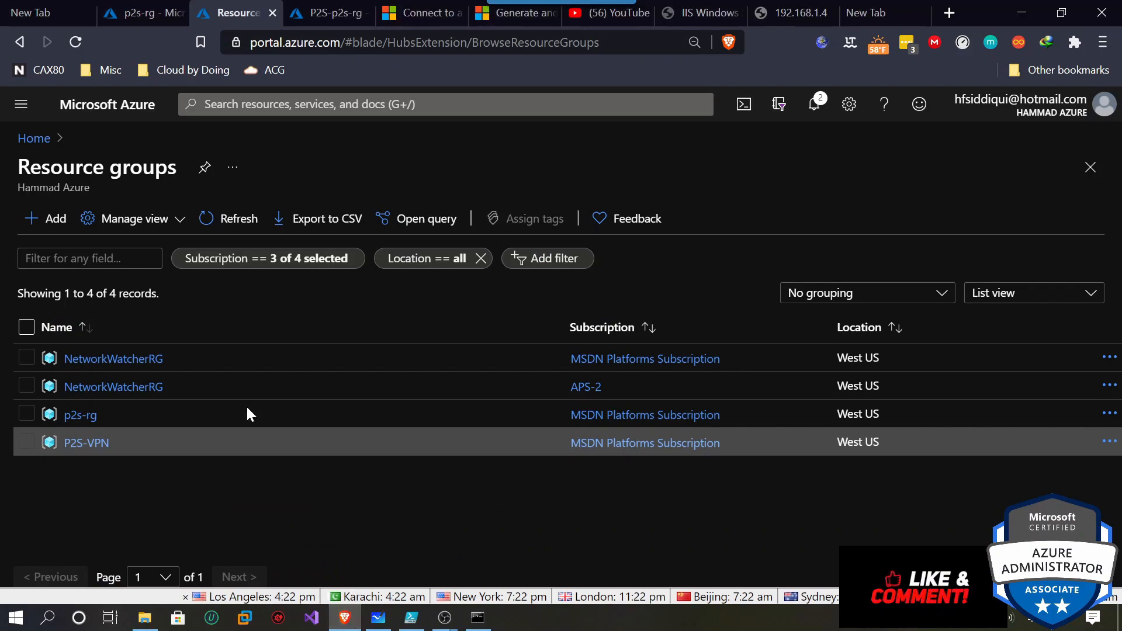
pyautogui.click(1021, 11)
pyautogui.moveTo(339, 192); pyautogui.dragTo(66, 192)
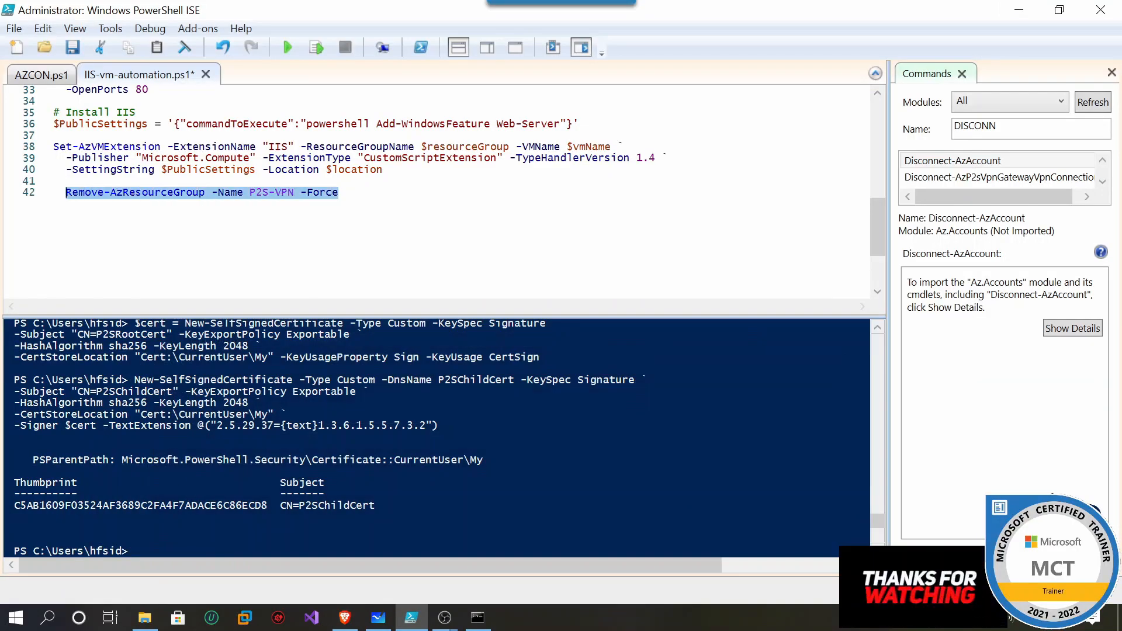
pyautogui.click(318, 48)
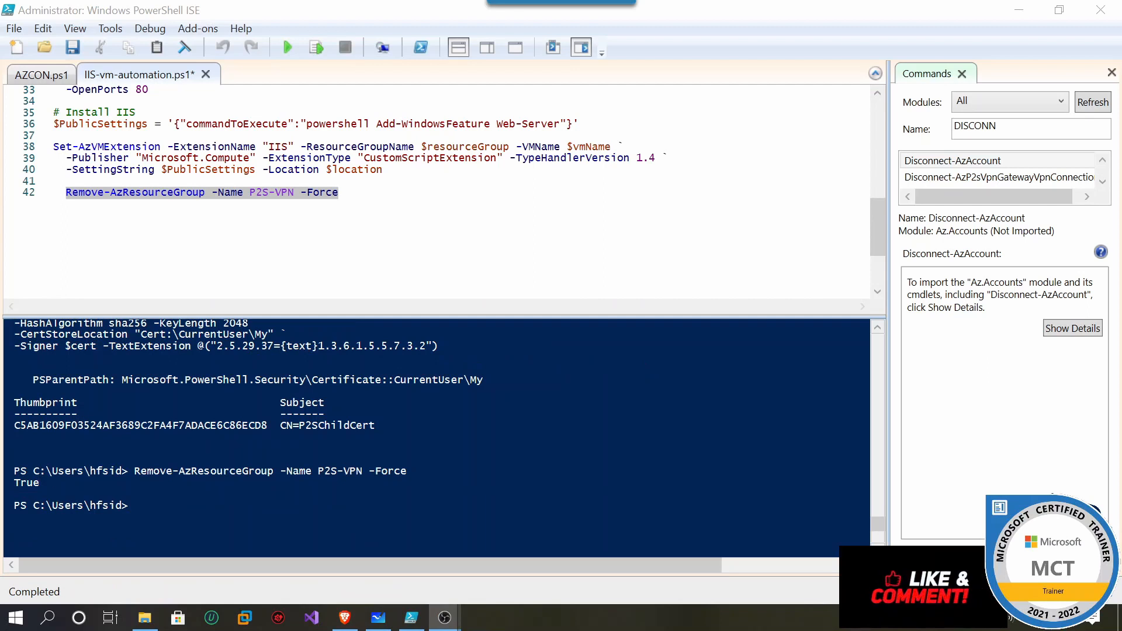
pyautogui.hotkey('alt', 'Tab')
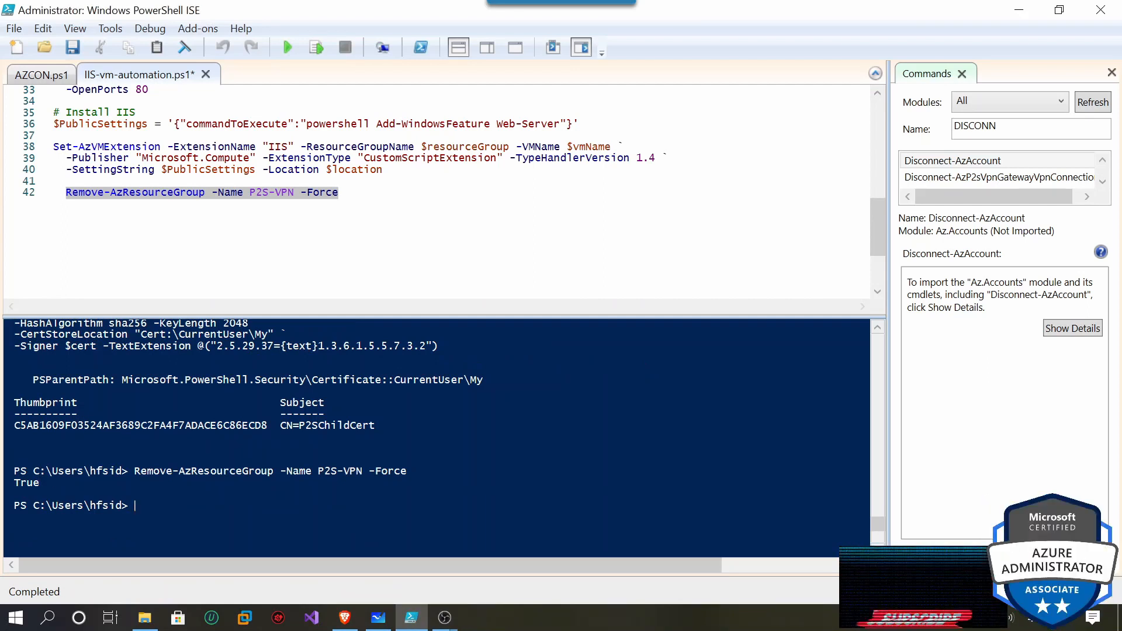
pyautogui.click(344, 617)
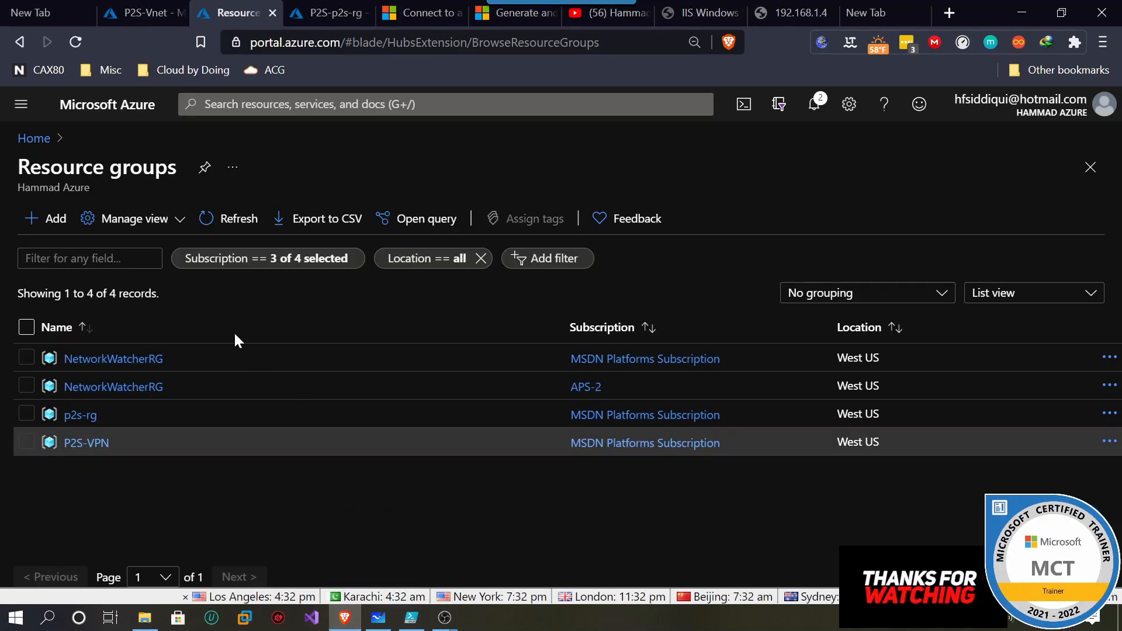
# Refresh Resource groups to confirm three remain, then switch to Microsoft Whiteboard.
pyautogui.click(259, 227)
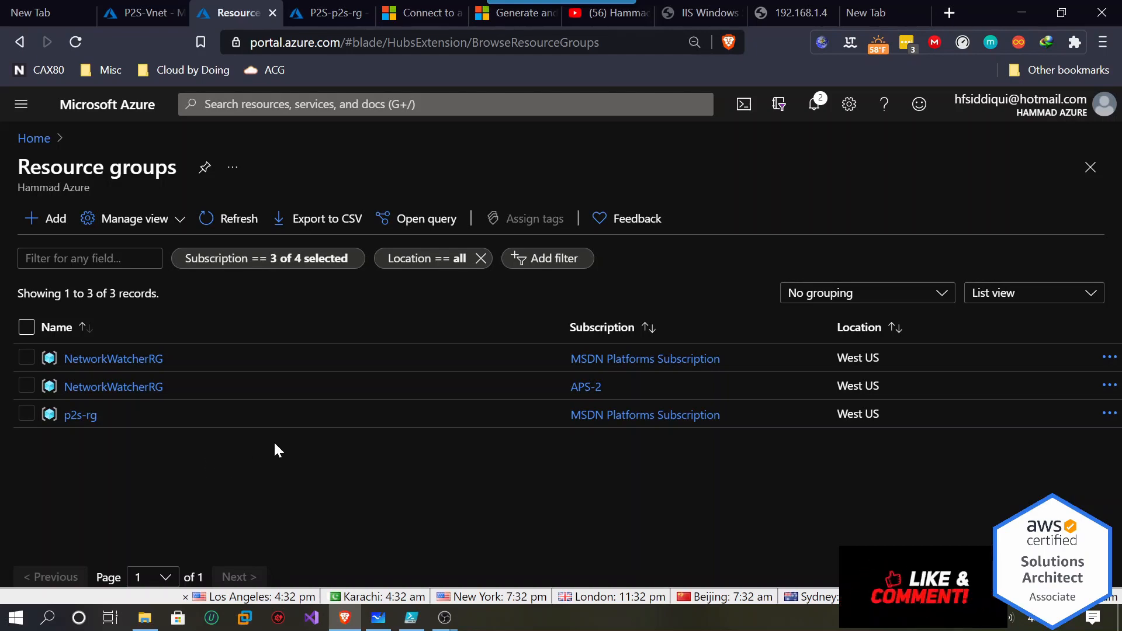
pyautogui.click(380, 619)
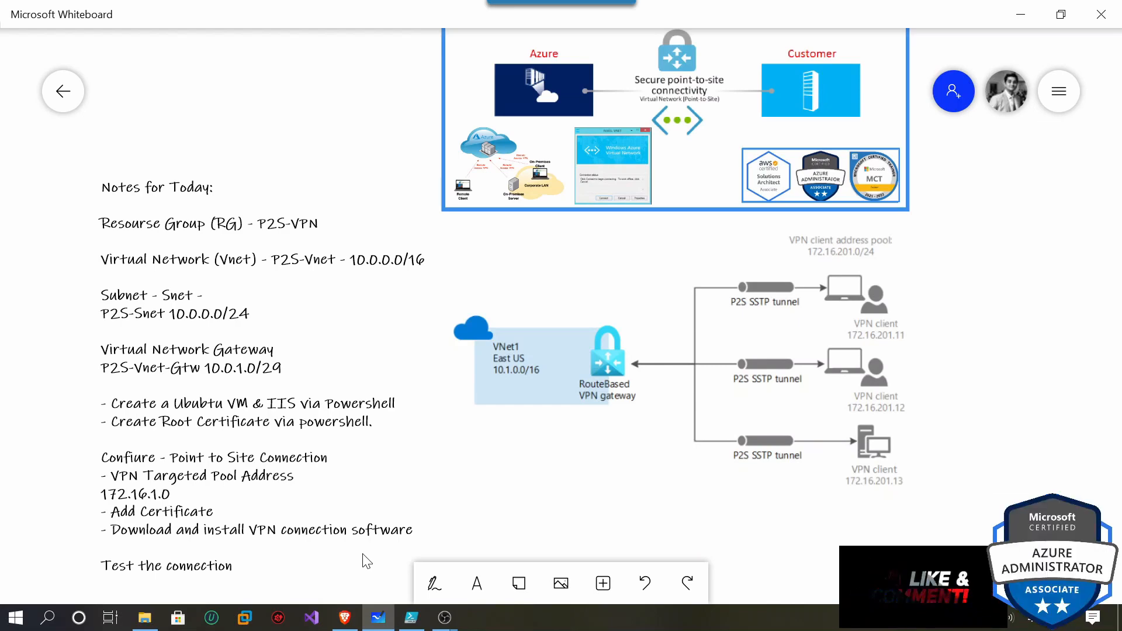
# Scroll the whiteboard up until the Azure Point-to-Site VPN title slide is in view.
pyautogui.scroll(4, 961, 334)
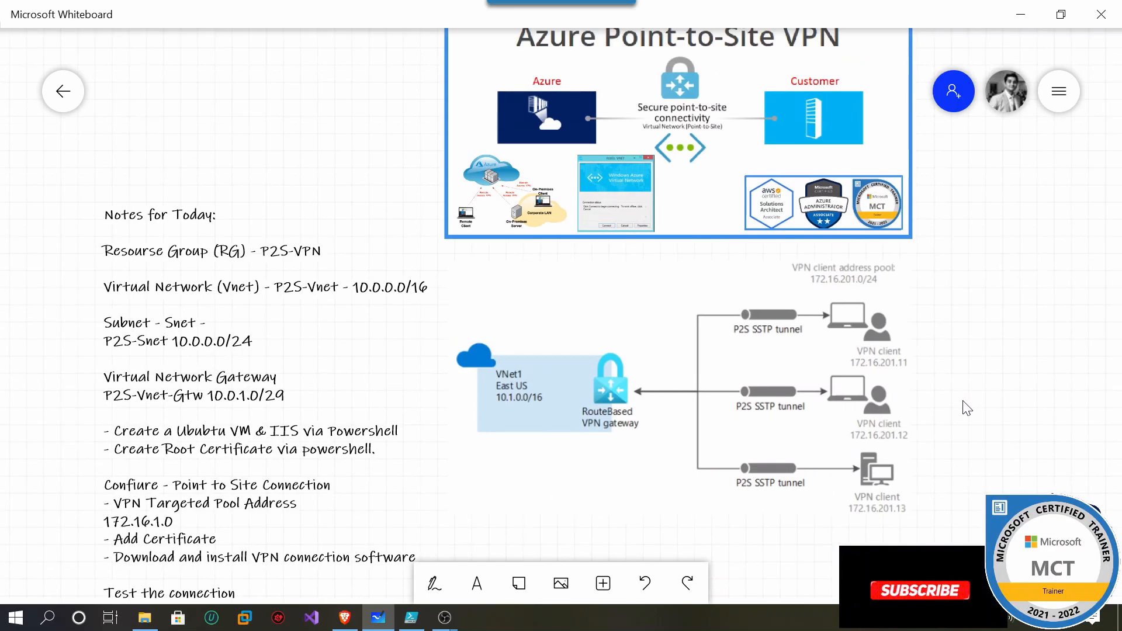
pyautogui.scroll(3, 949, 484)
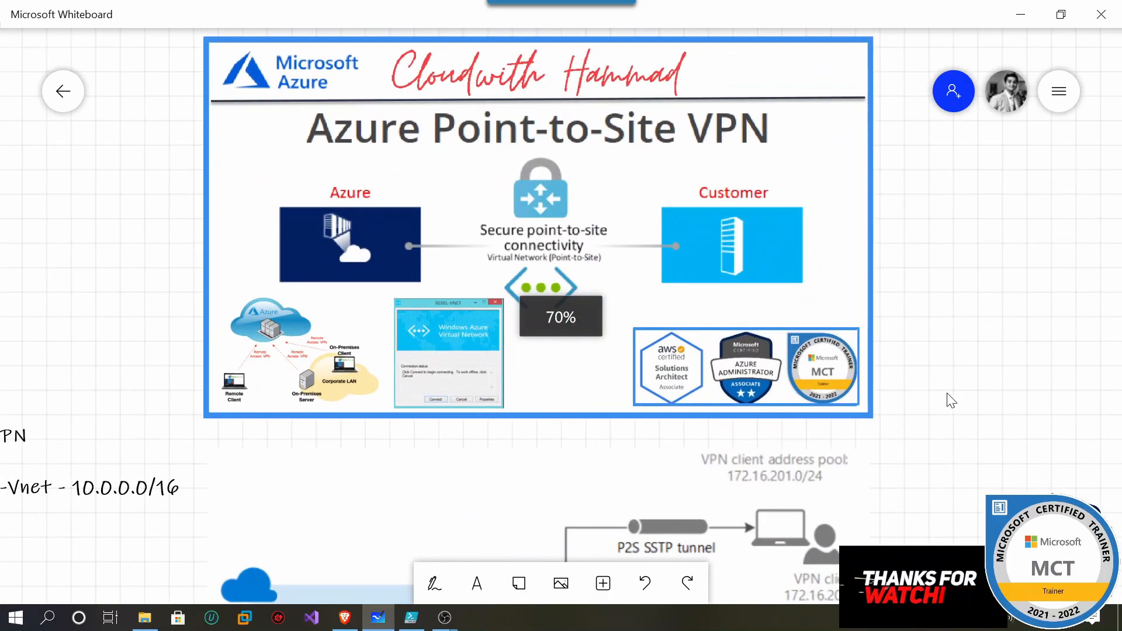
pyautogui.scroll(1, 947, 447)
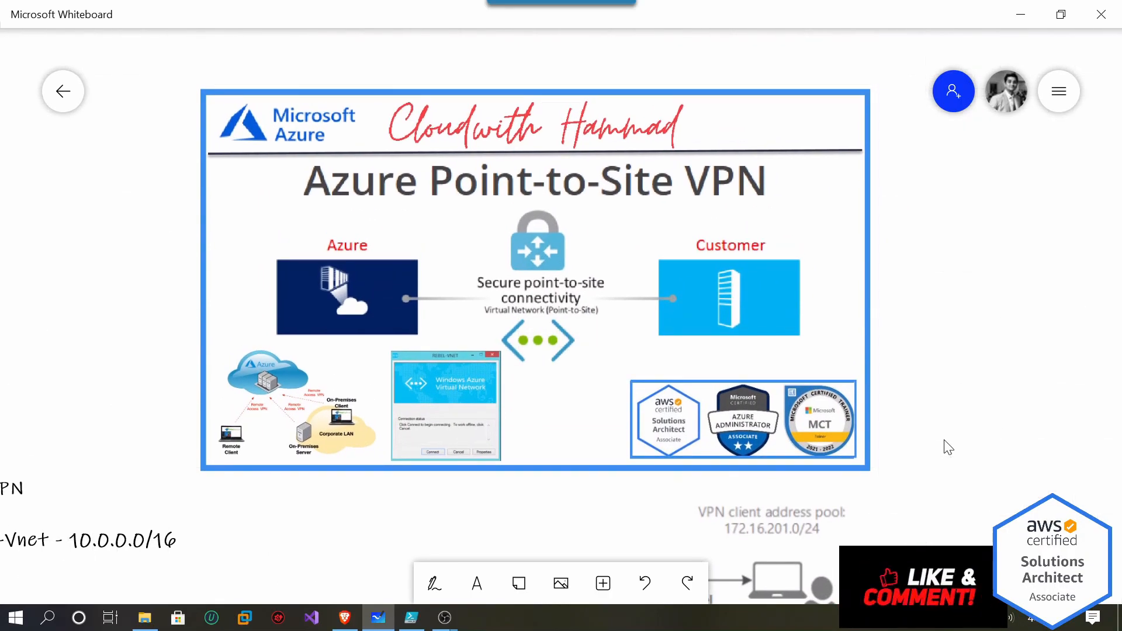